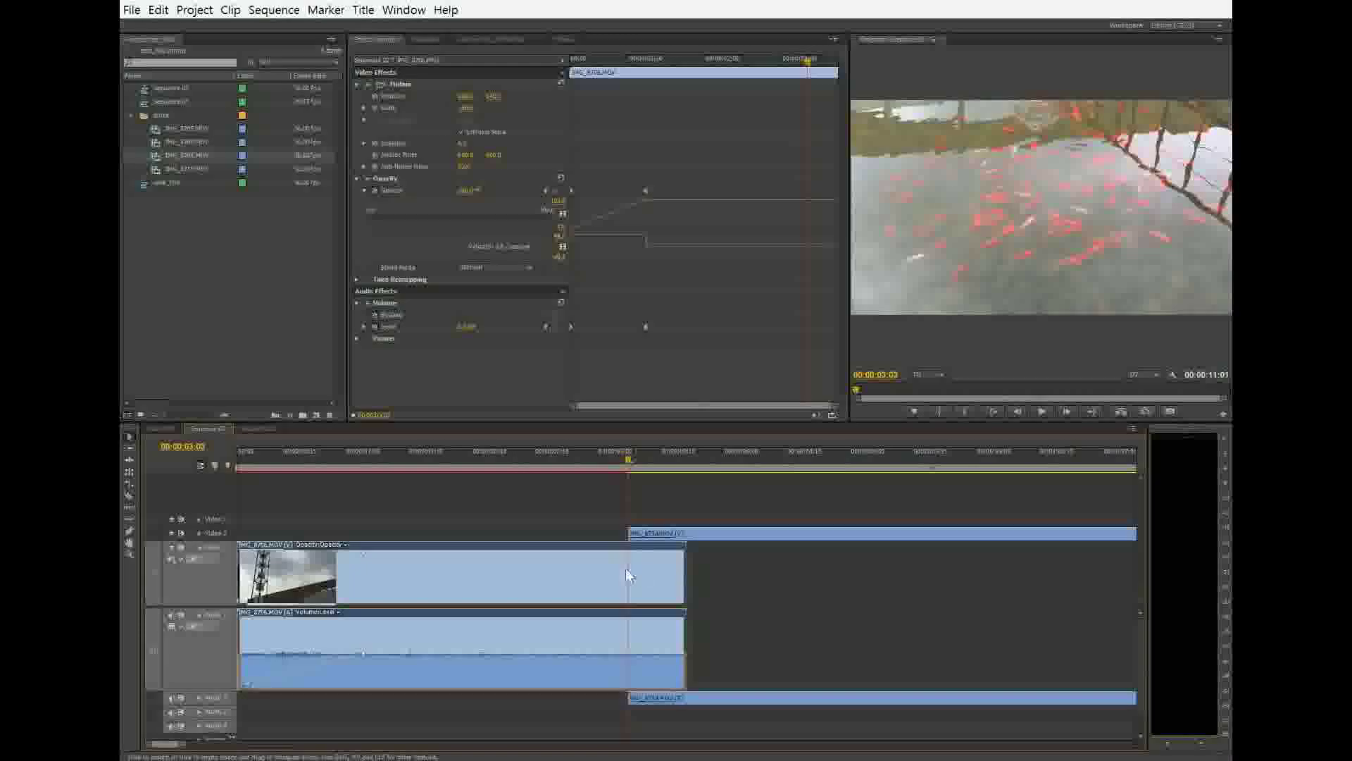
Step: Add opacity keyframes at 00:00:03:03 and 00:00:03:17 on the Video 1 bridge clip
{"action": "key", "text": "equal"}
{"action": "key", "text": "equal"}
{"action": "key", "text": "minus"}
{"action": "key", "text": "minus"}
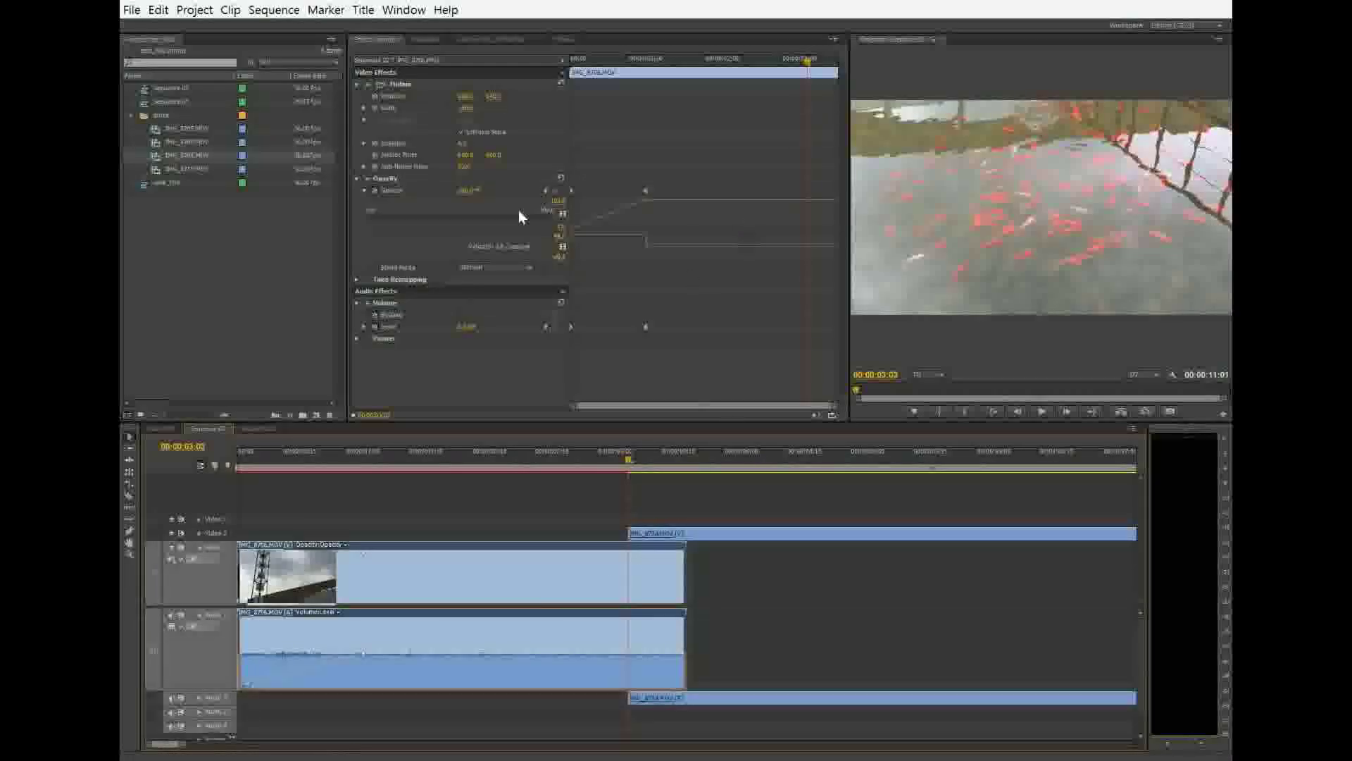
{"action": "left_click", "coordinate": [557, 197]}
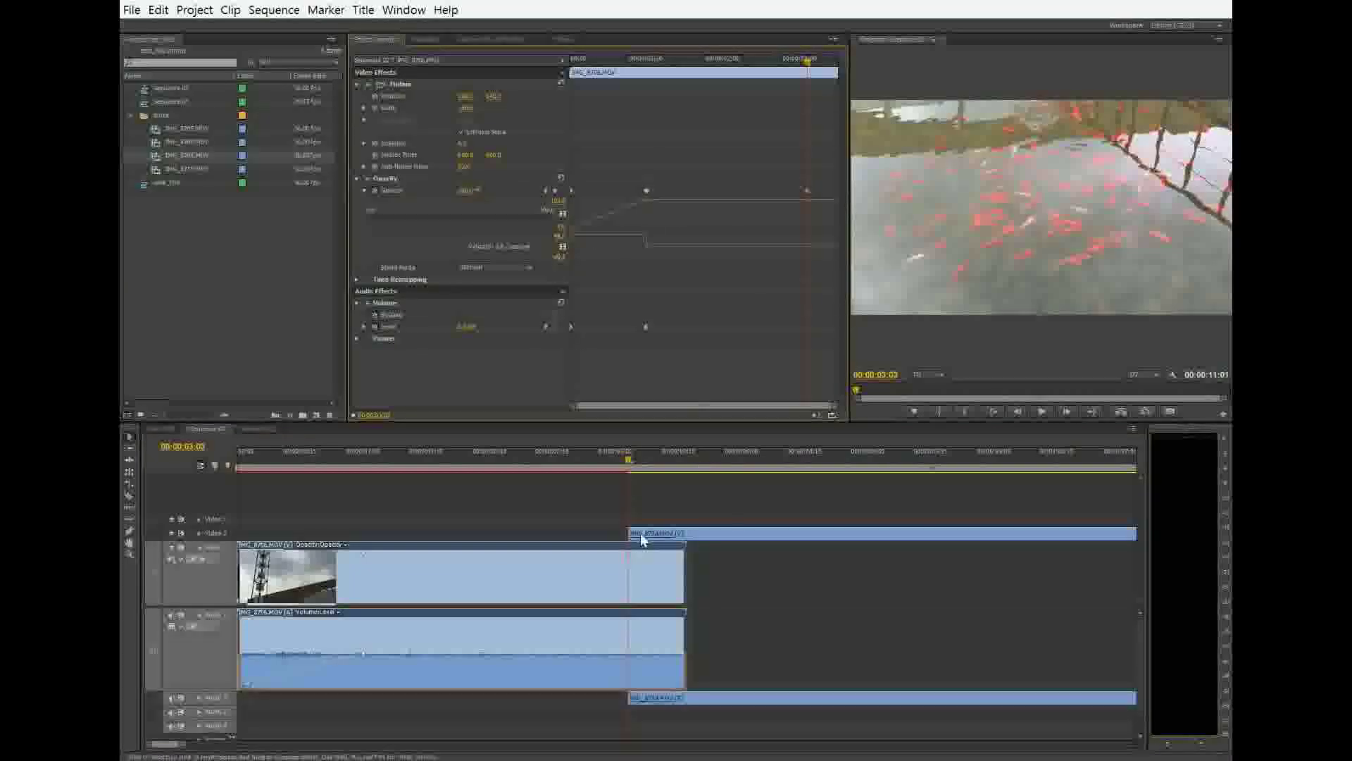
{"action": "left_click_drag", "start_coordinate": [629, 464], "coordinate": [684, 465]}
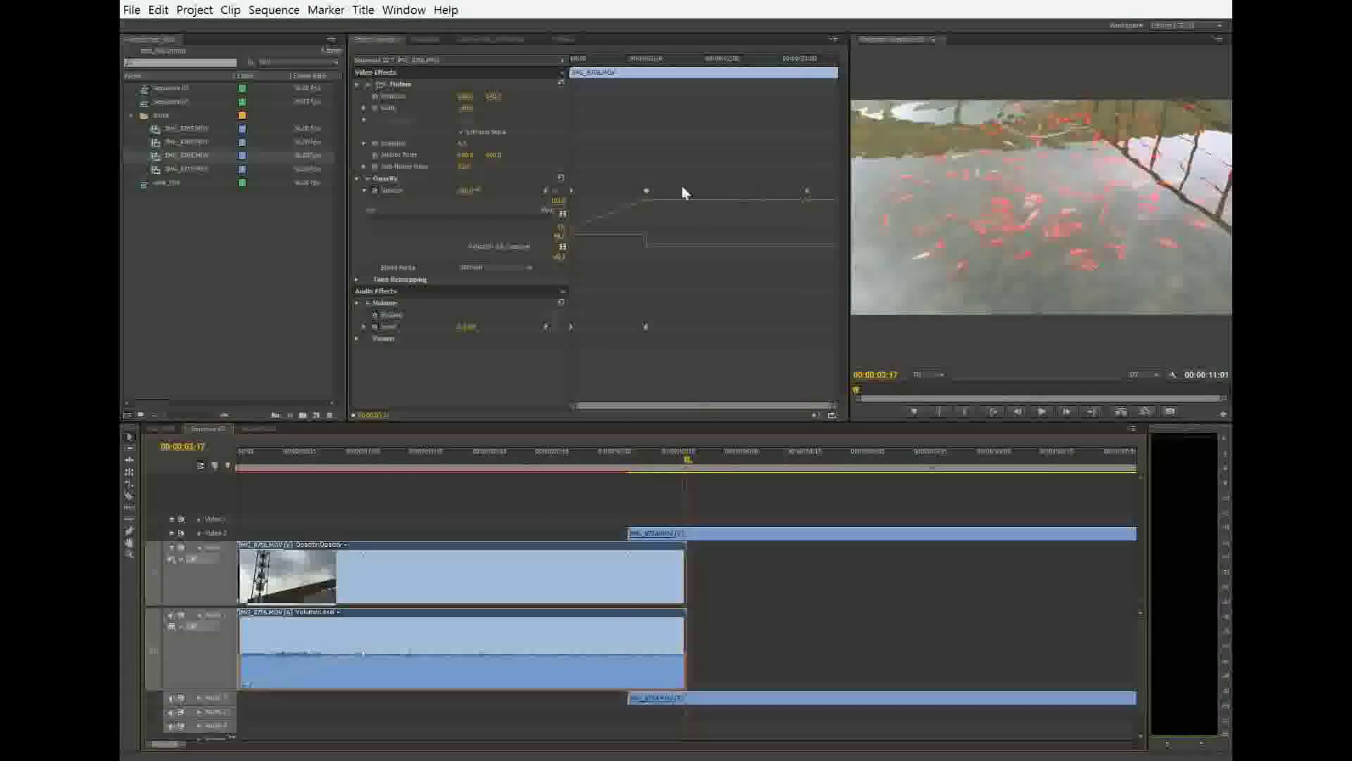
{"action": "left_click", "coordinate": [557, 191]}
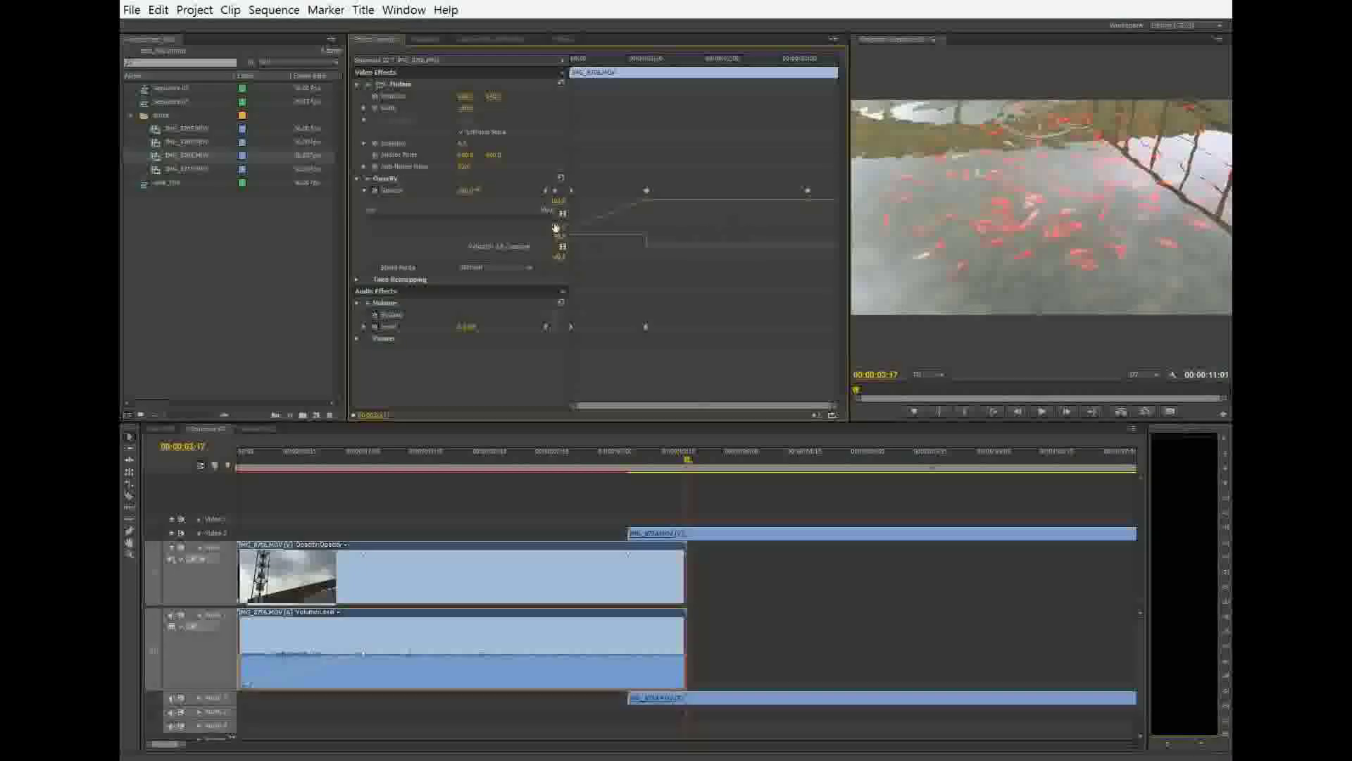
Step: Lower the opacity at the bridge clip's end so it fades out
{"action": "mouse_move", "coordinate": [560, 202]}
{"action": "left_mouse_down"}
{"action": "mouse_move", "coordinate": [541, 202]}
{"action": "mouse_move", "coordinate": [565, 202]}
{"action": "left_mouse_up"}
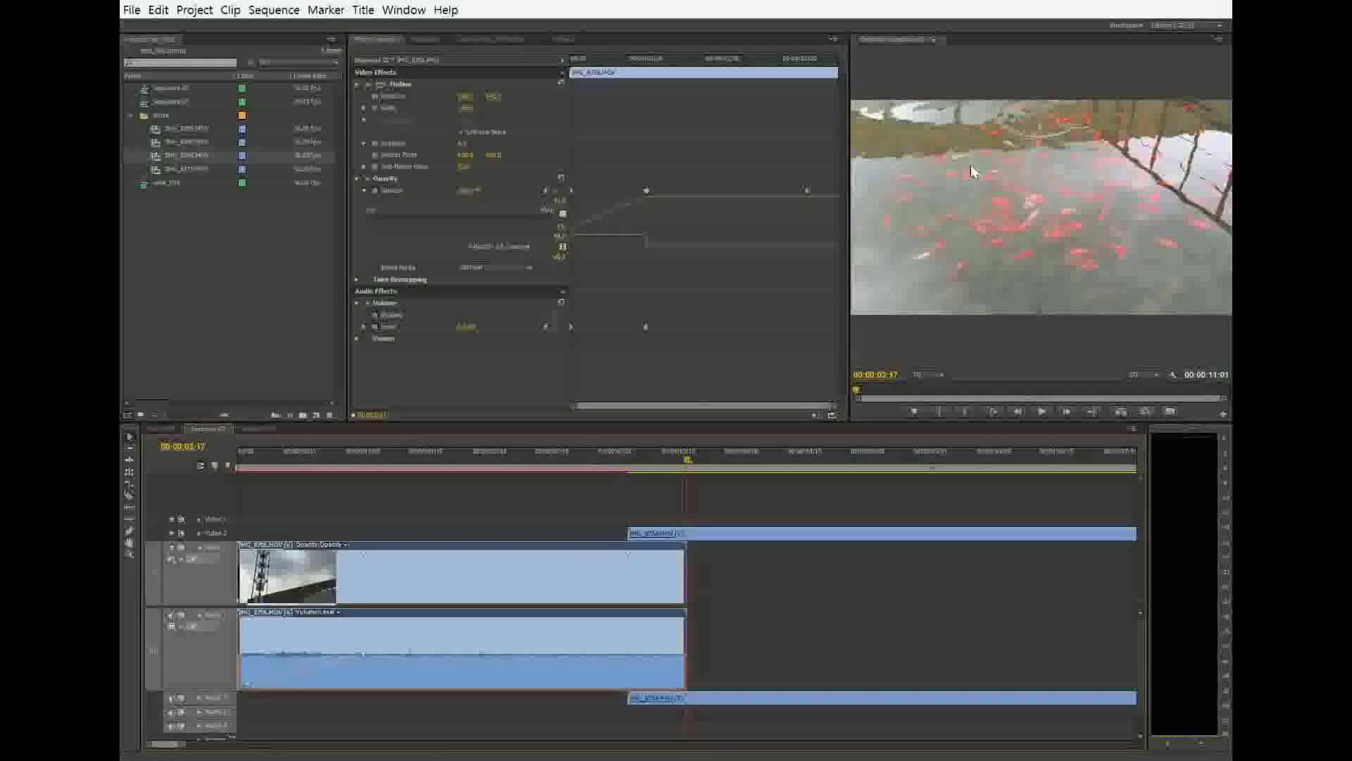
{"action": "left_click", "coordinate": [554, 191]}
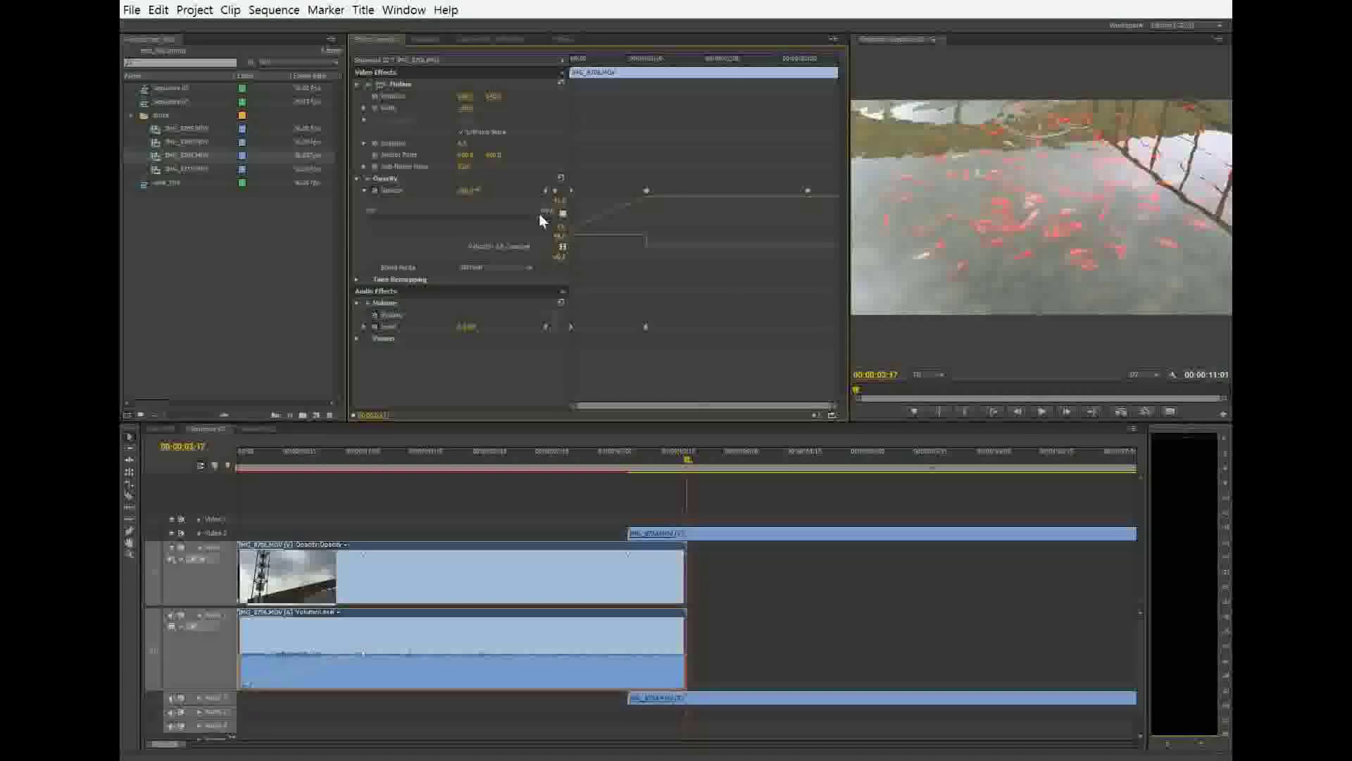
{"action": "left_click_drag", "start_coordinate": [552, 218], "coordinate": [488, 218]}
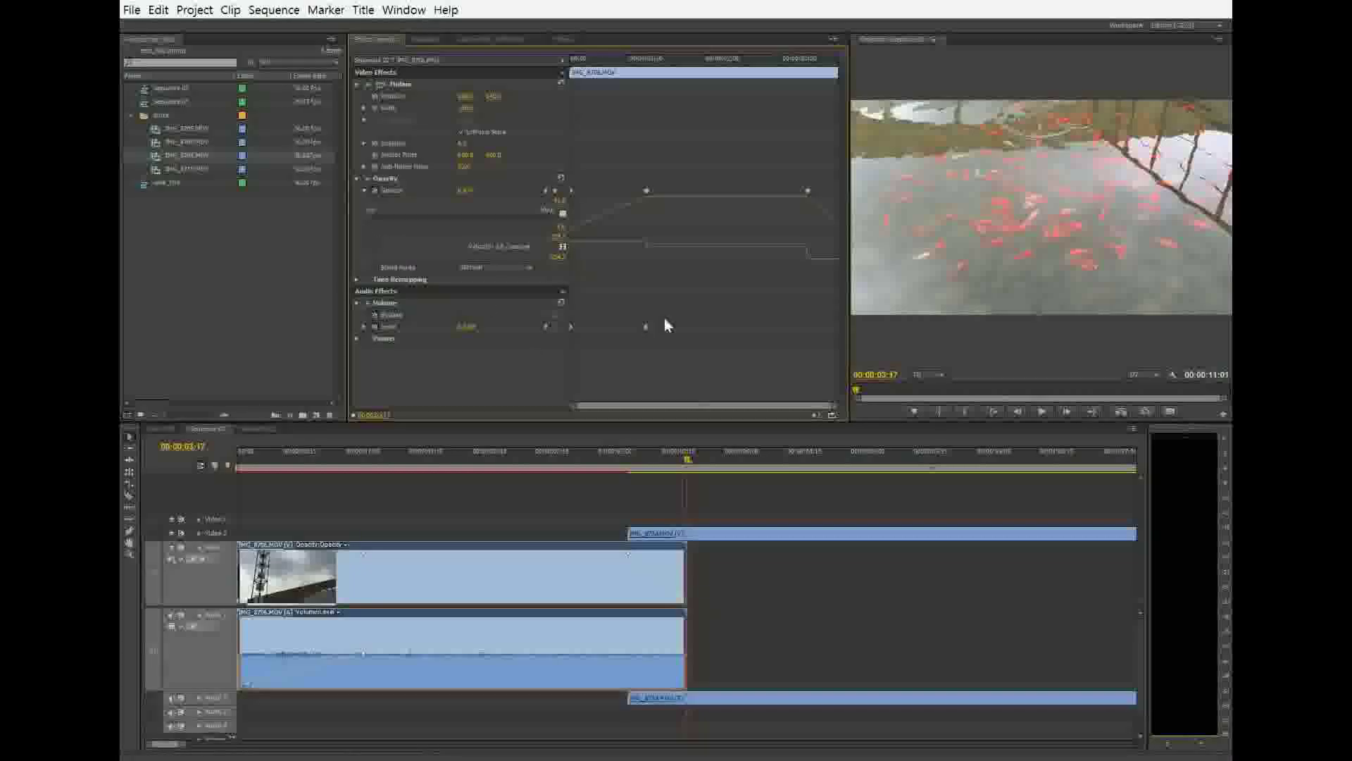
{"action": "left_click", "coordinate": [721, 540]}
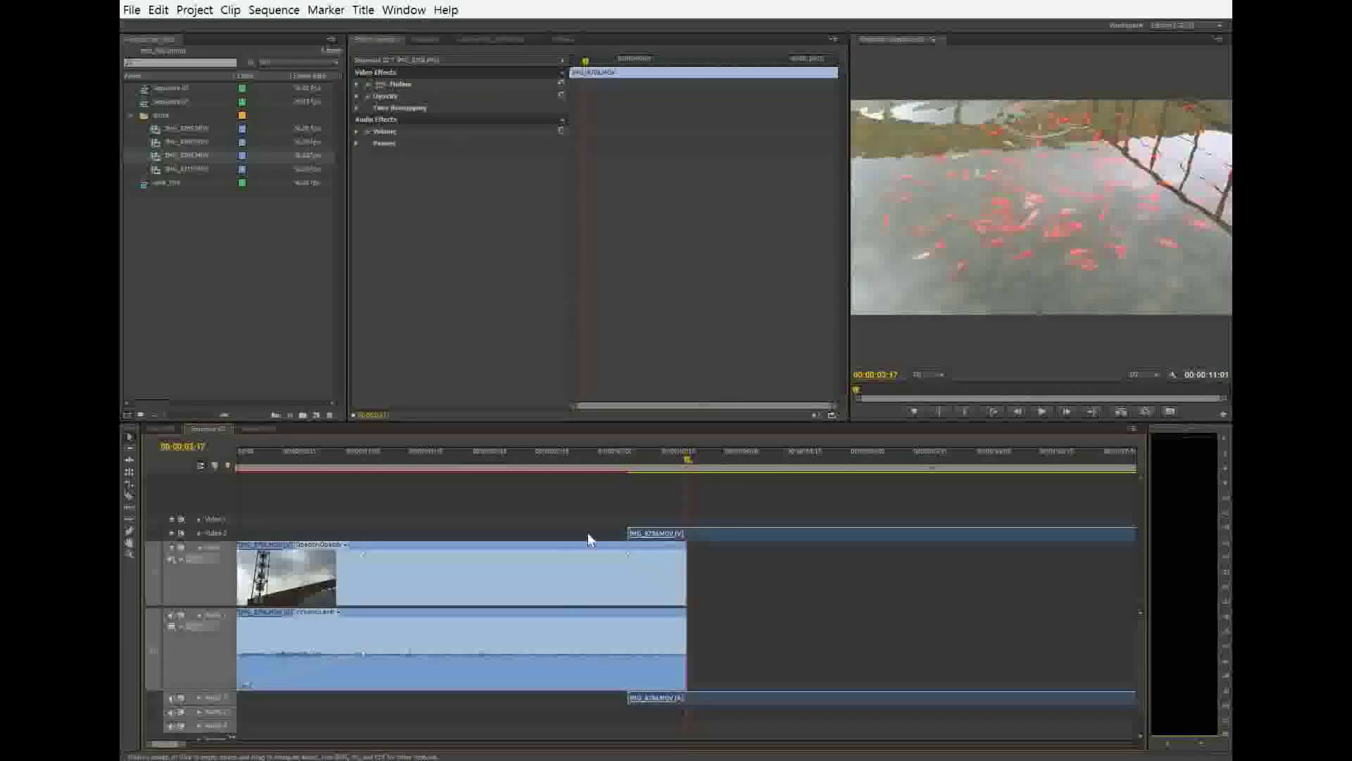
Step: Add an opacity keyframe at 00:00:03:17 to the Video 2 fish clip
{"action": "left_click", "coordinate": [199, 532]}
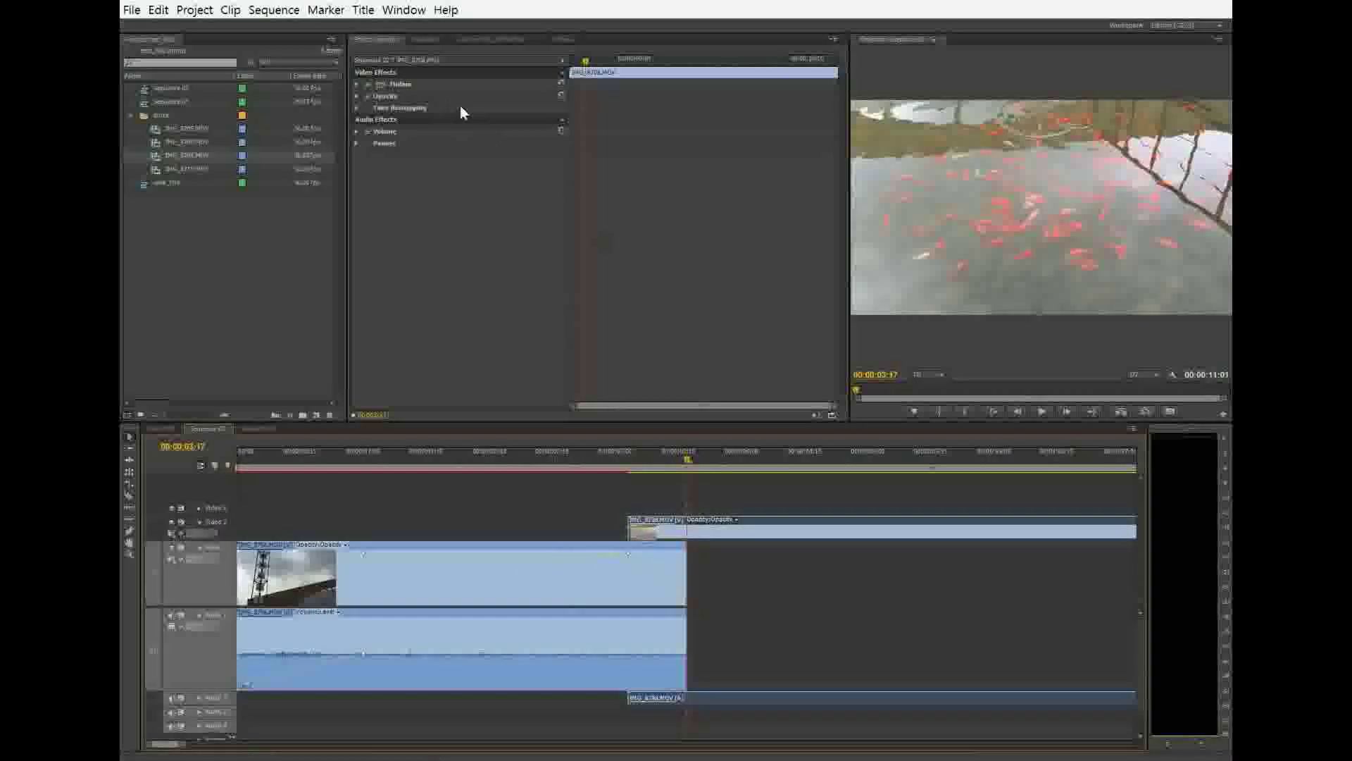
{"action": "left_click", "coordinate": [357, 96]}
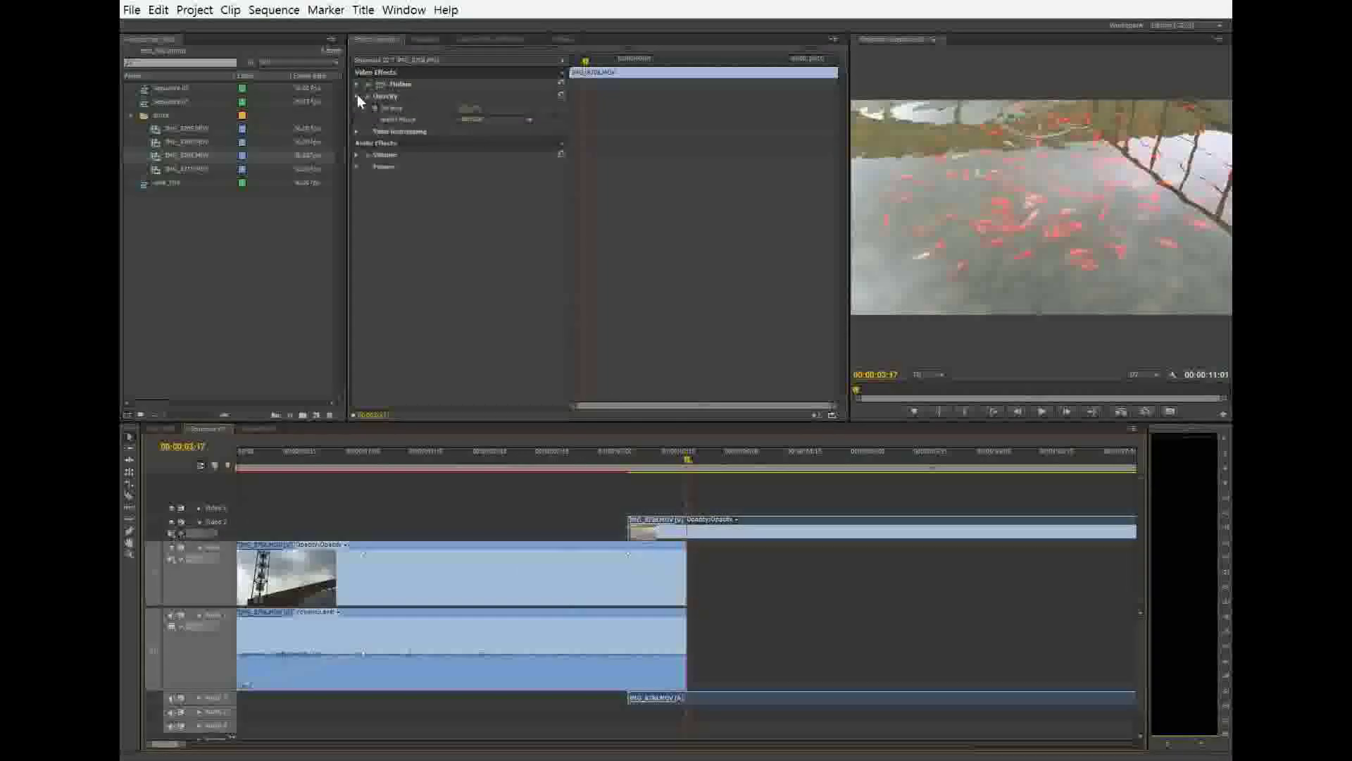
{"action": "left_click", "coordinate": [555, 108]}
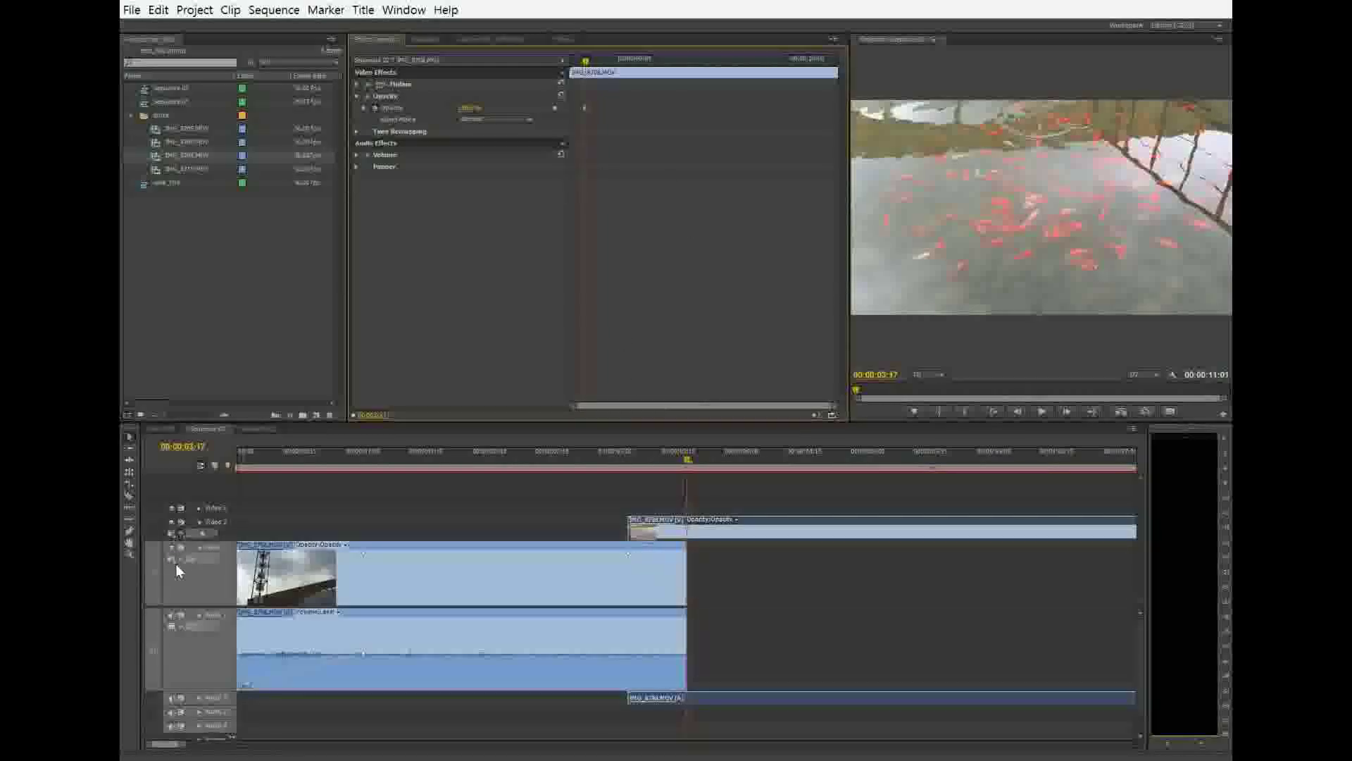
{"action": "left_click", "coordinate": [571, 600]}
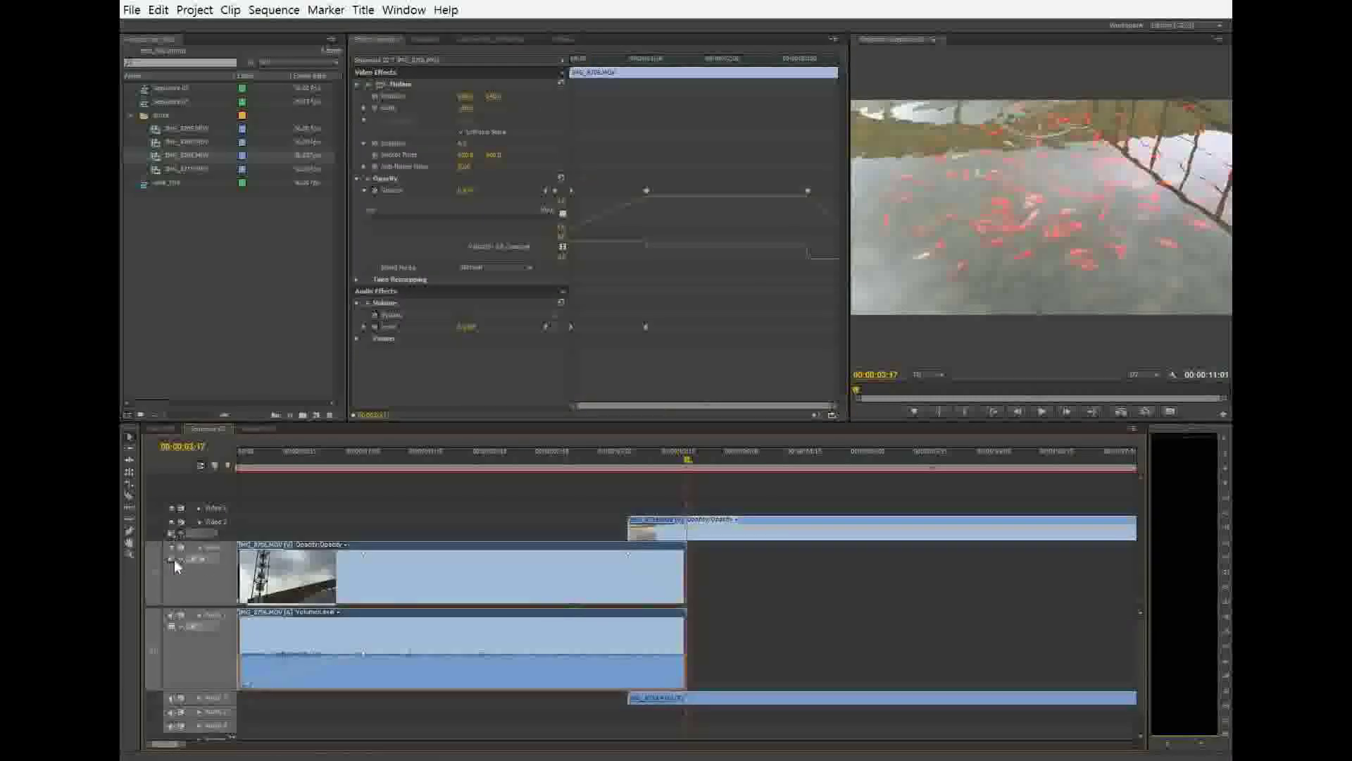
{"action": "left_click", "coordinate": [193, 560]}
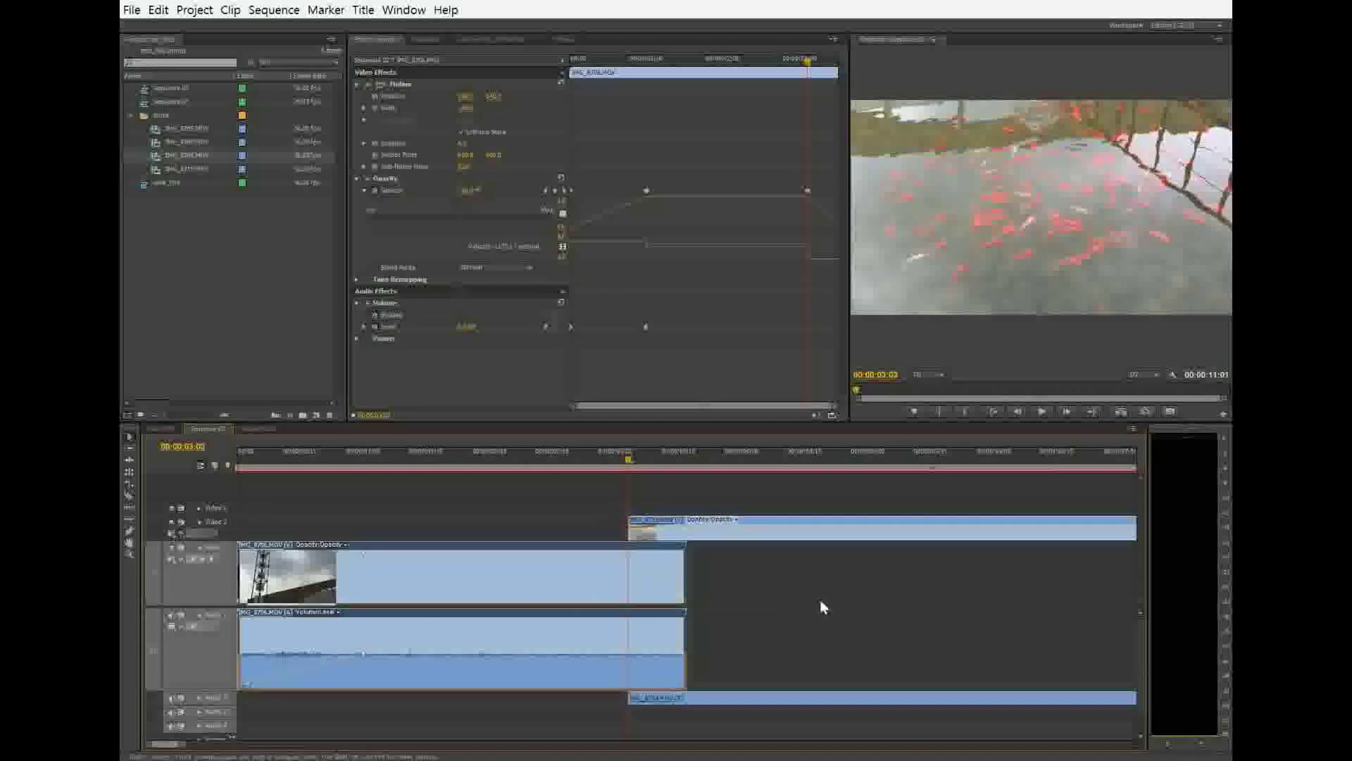
Step: Add a fish-clip opacity keyframe at 00:00:03:02 set to 0%
{"action": "left_click", "coordinate": [825, 532]}
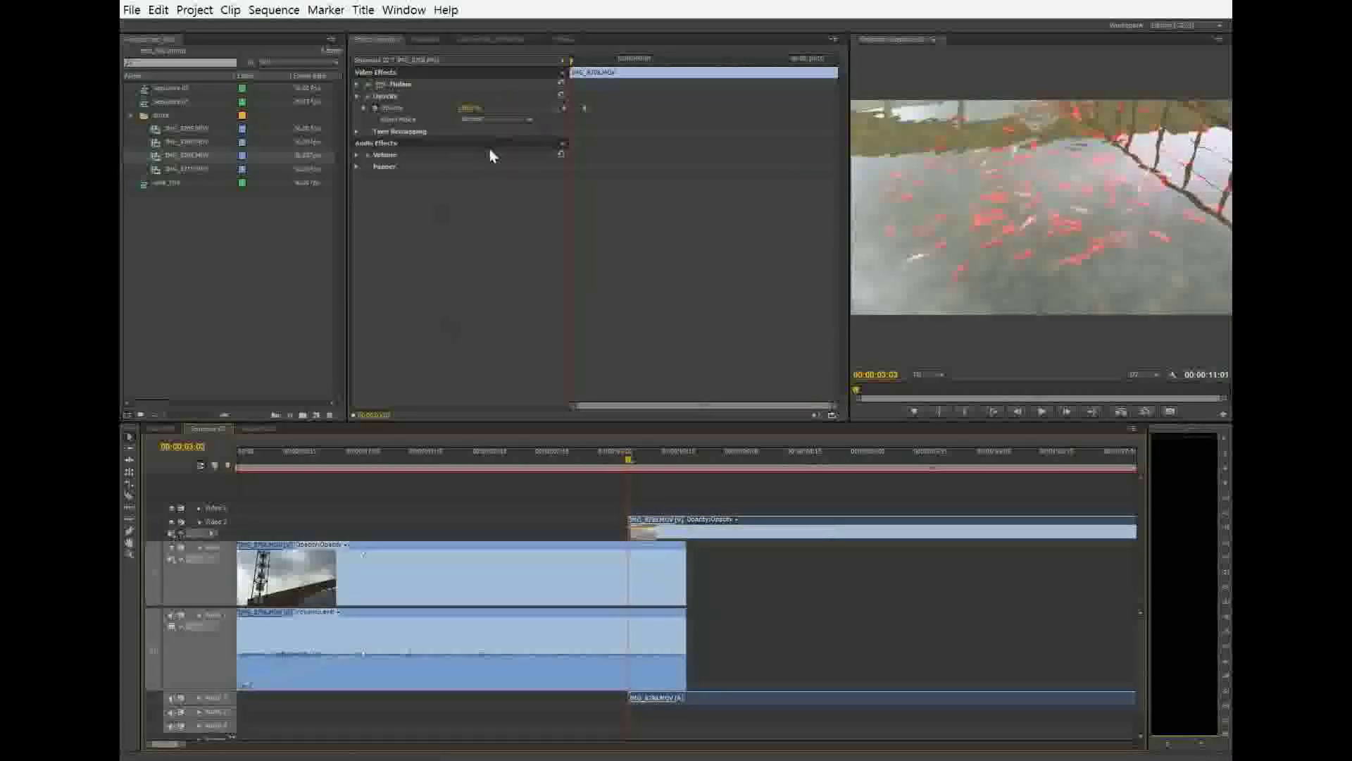
{"action": "left_click", "coordinate": [554, 108]}
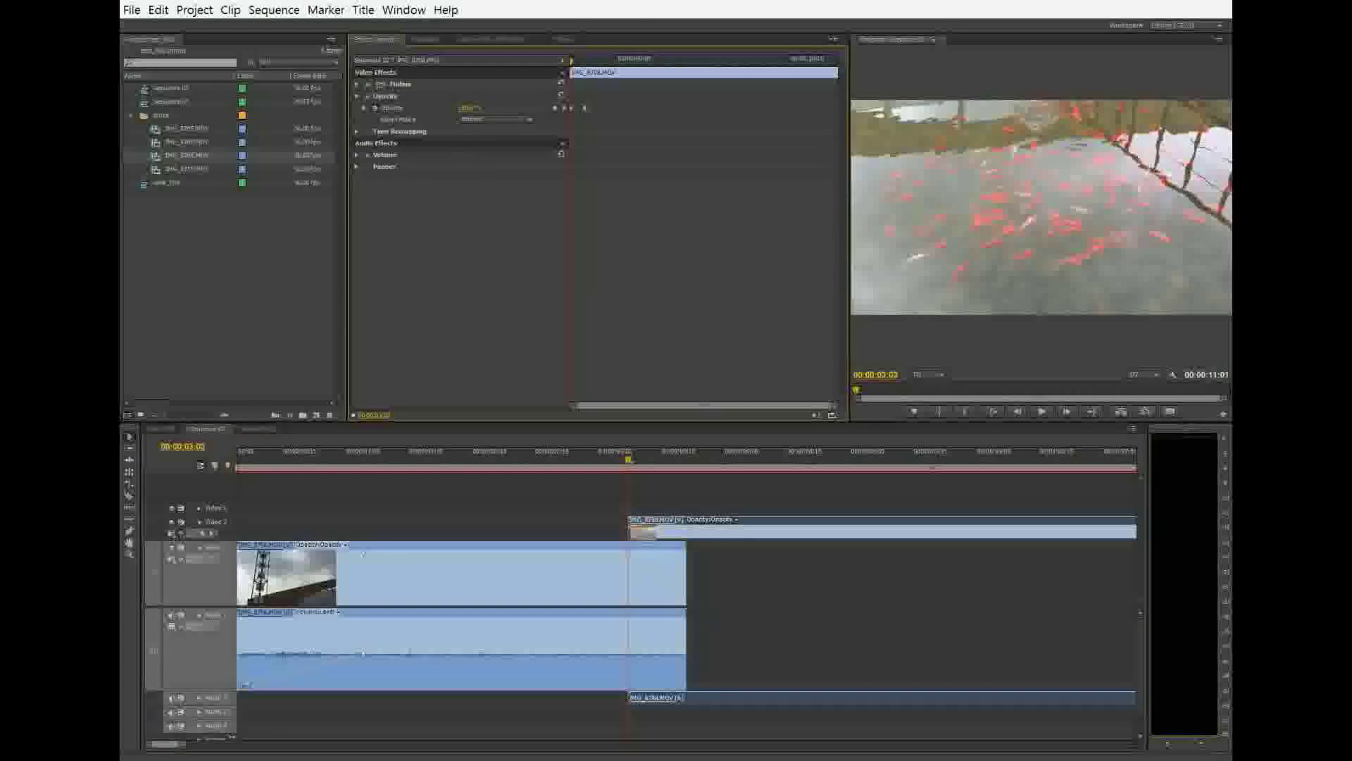
{"action": "left_click_drag", "start_coordinate": [468, 109], "coordinate": [394, 108]}
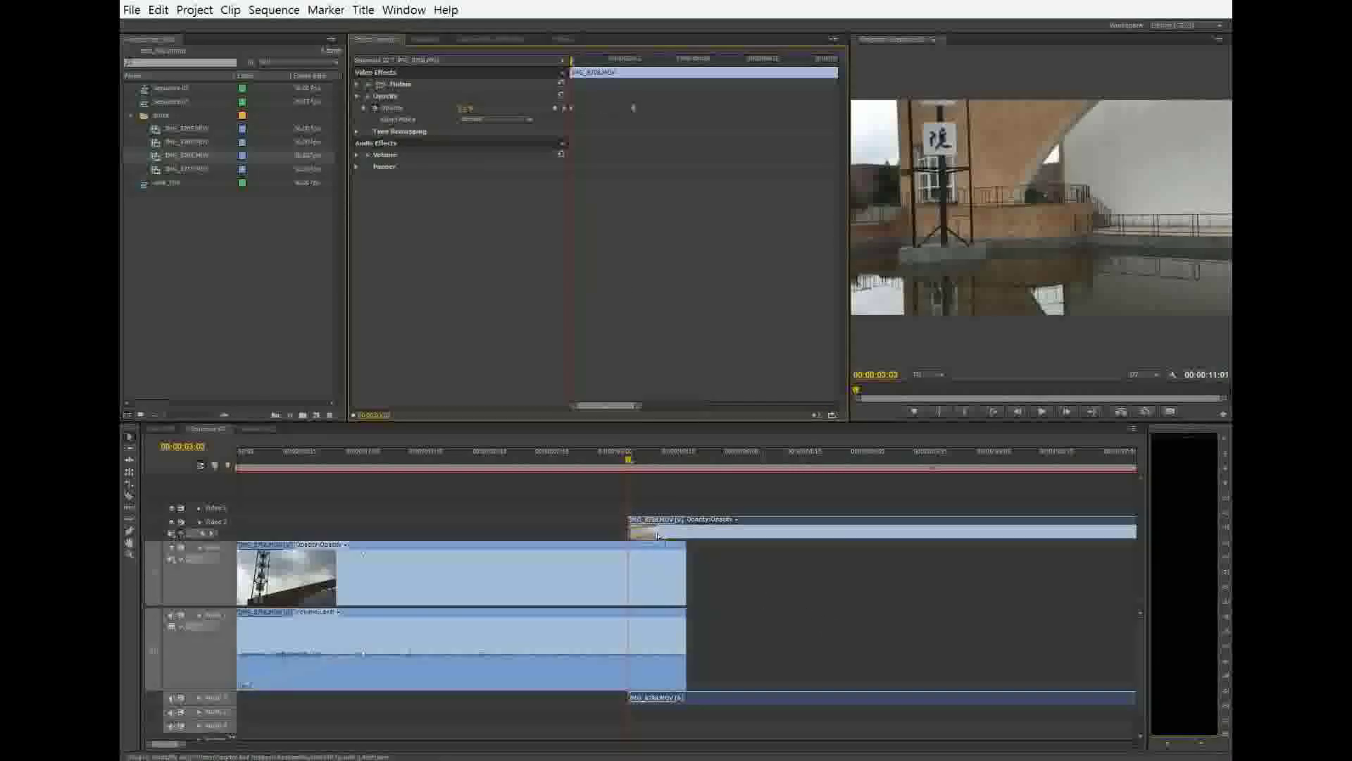
{"action": "left_click", "coordinate": [609, 592]}
{"action": "scroll", "coordinate": [610, 592], "scroll_direction": "up", "scroll_amount": 4}
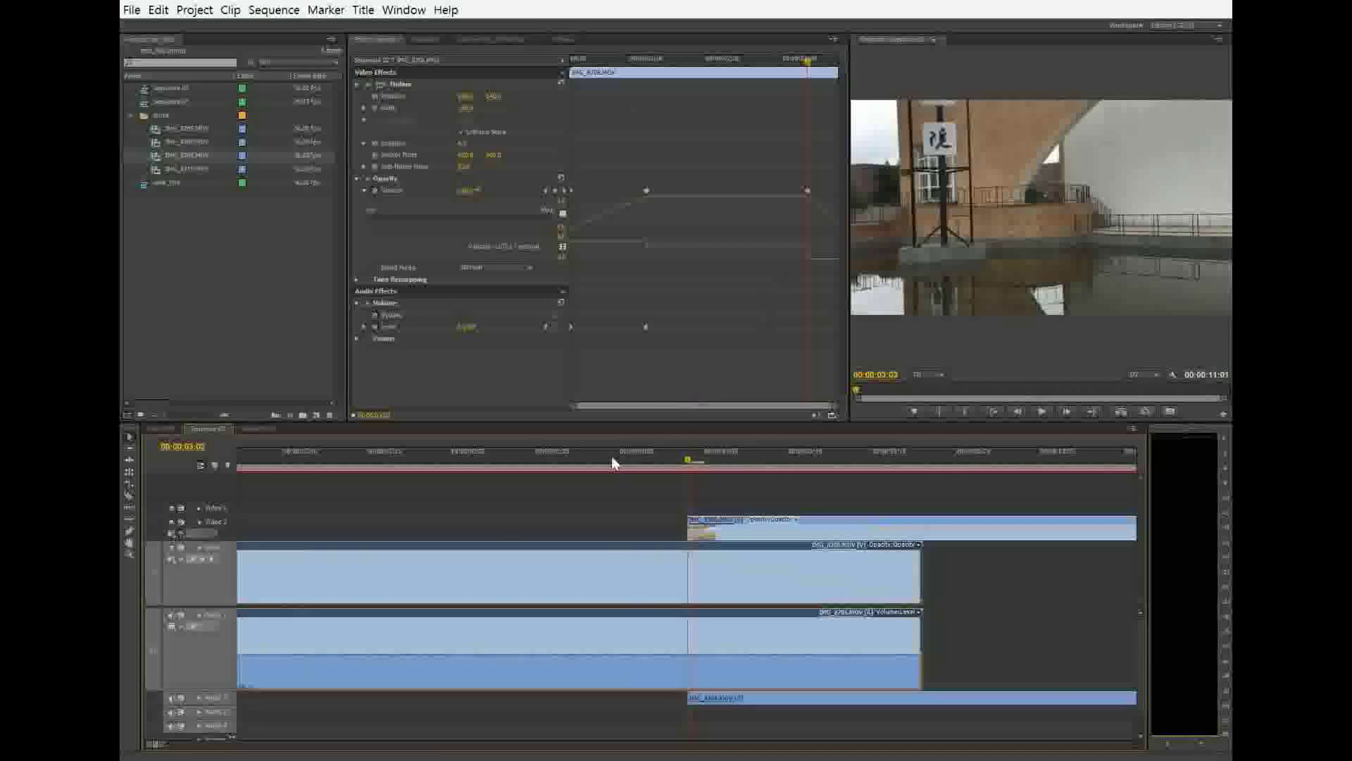
{"action": "key", "text": "space"}
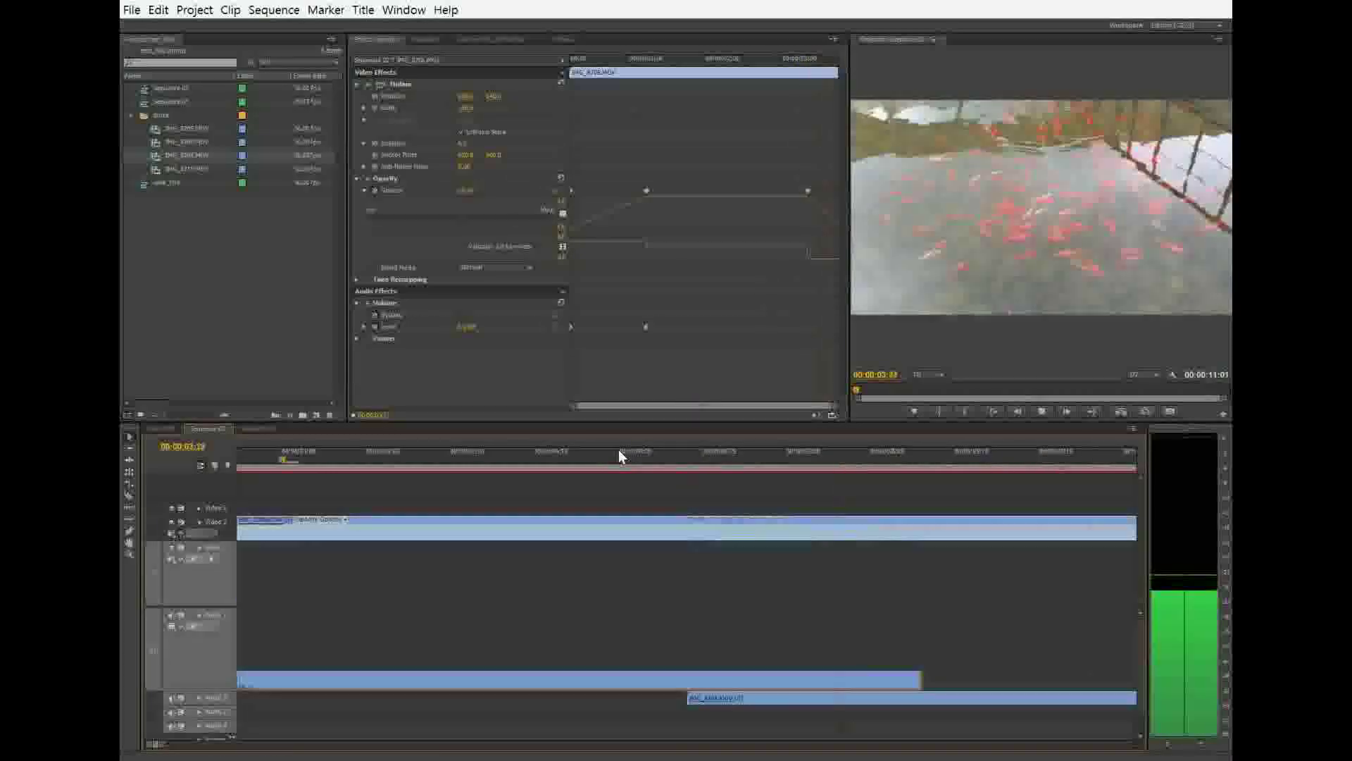
{"action": "key", "text": "space"}
{"action": "key", "text": "minus"}
{"action": "key", "text": "minus"}
{"action": "key", "text": "minus"}
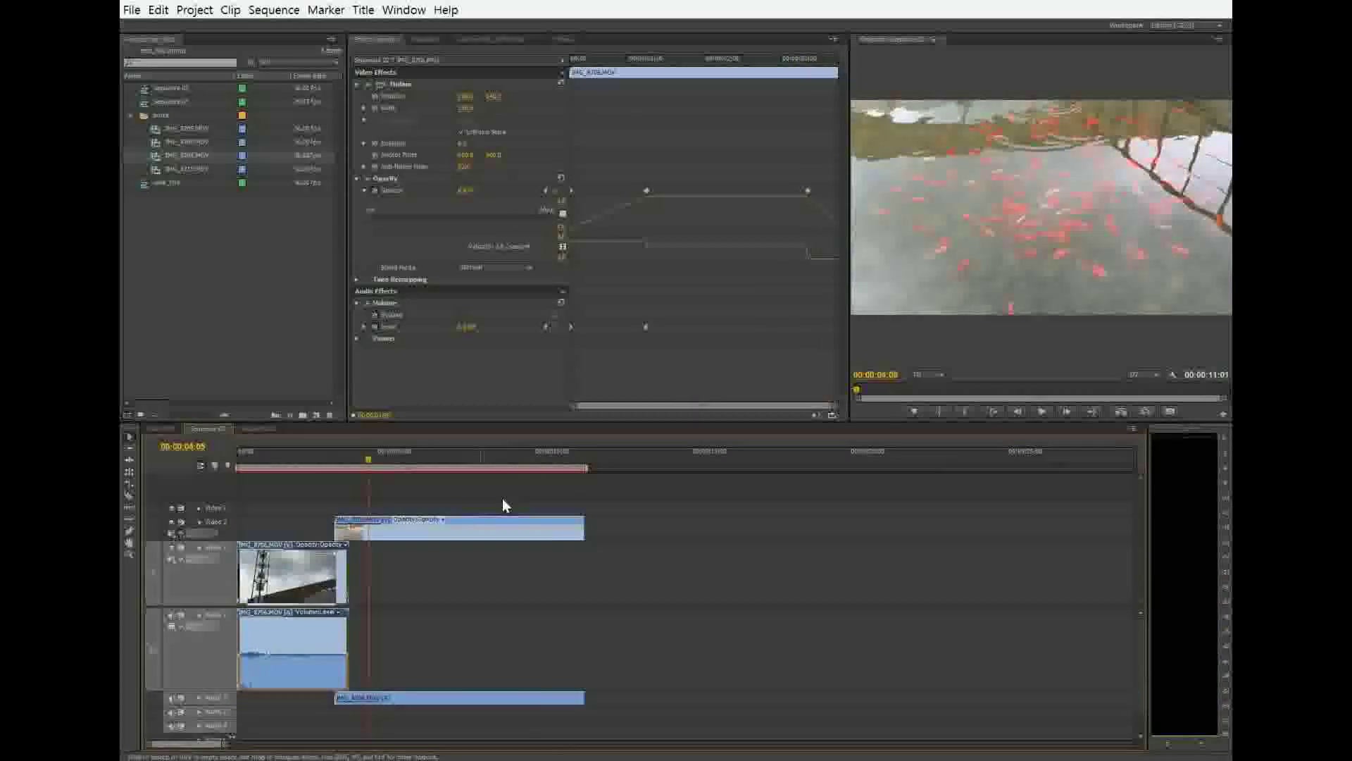
{"action": "key", "text": "Home"}
{"action": "key", "text": "space"}
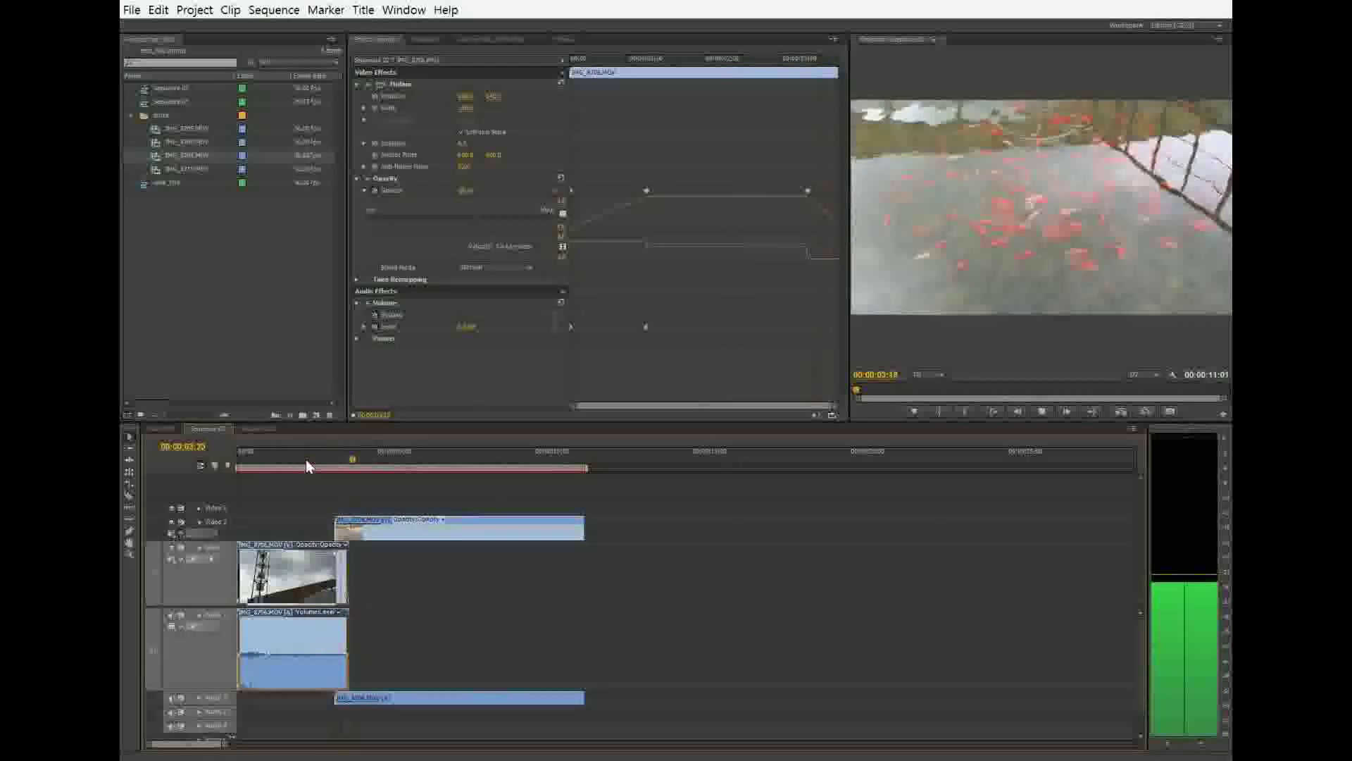
{"action": "key", "text": "space"}
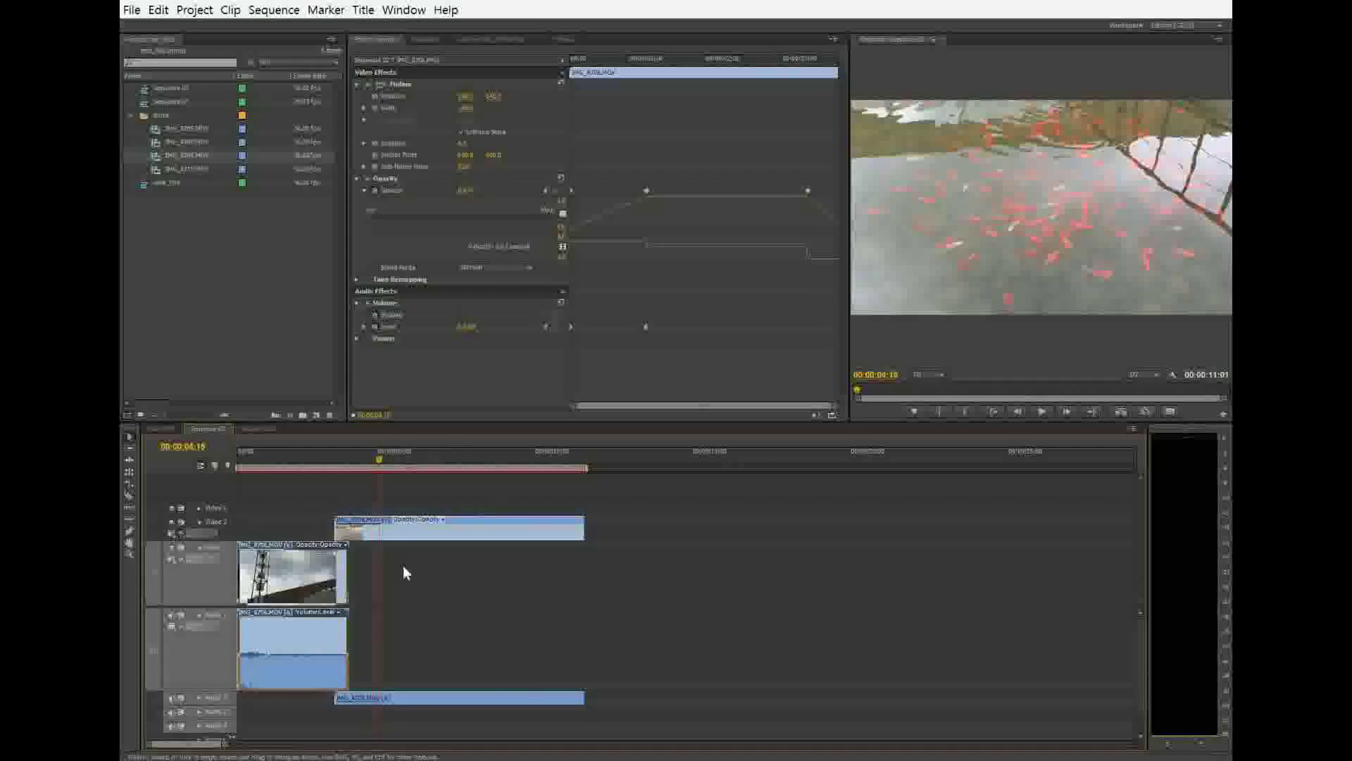
{"action": "left_click", "coordinate": [395, 595]}
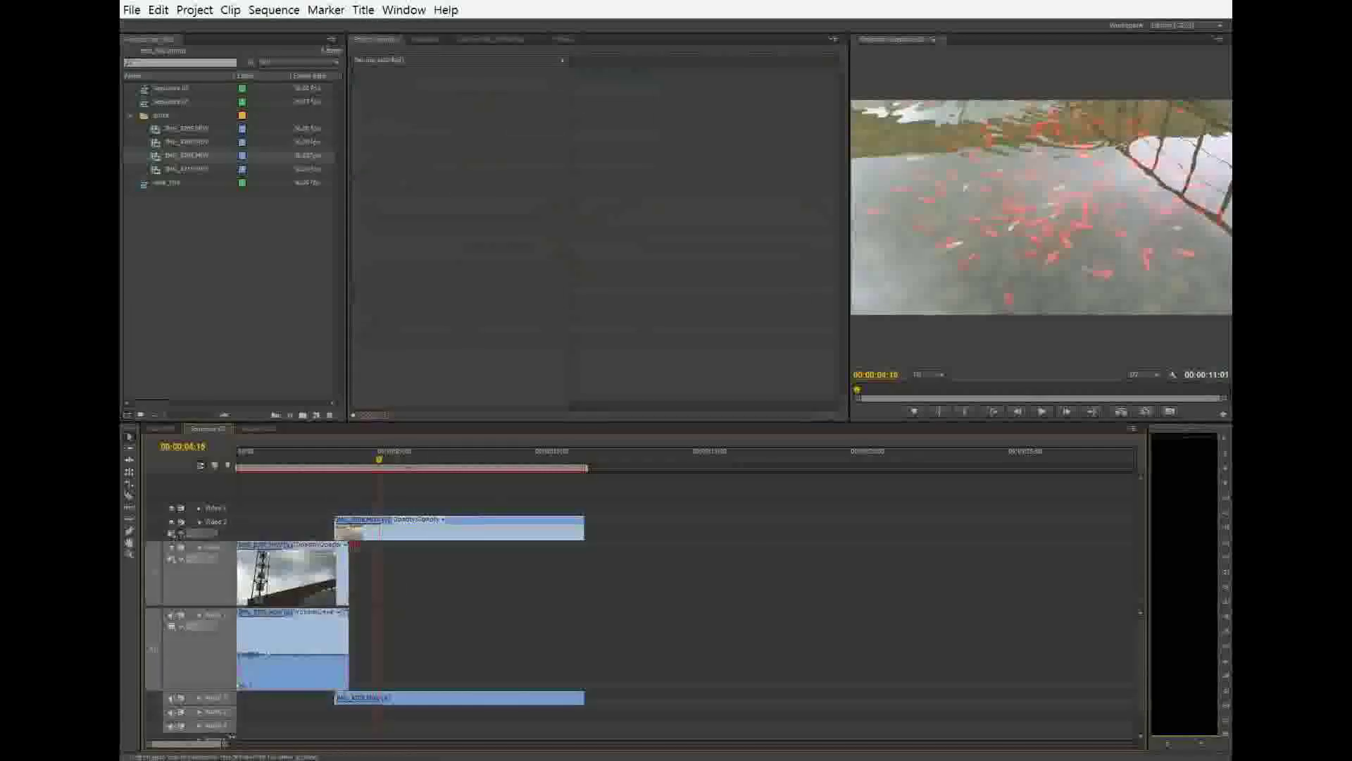
Step: Delete the two opacity keyframes near the end of the bridge clip
{"action": "left_click", "coordinate": [383, 540]}
{"action": "key", "text": "equal"}
{"action": "key", "text": "equal"}
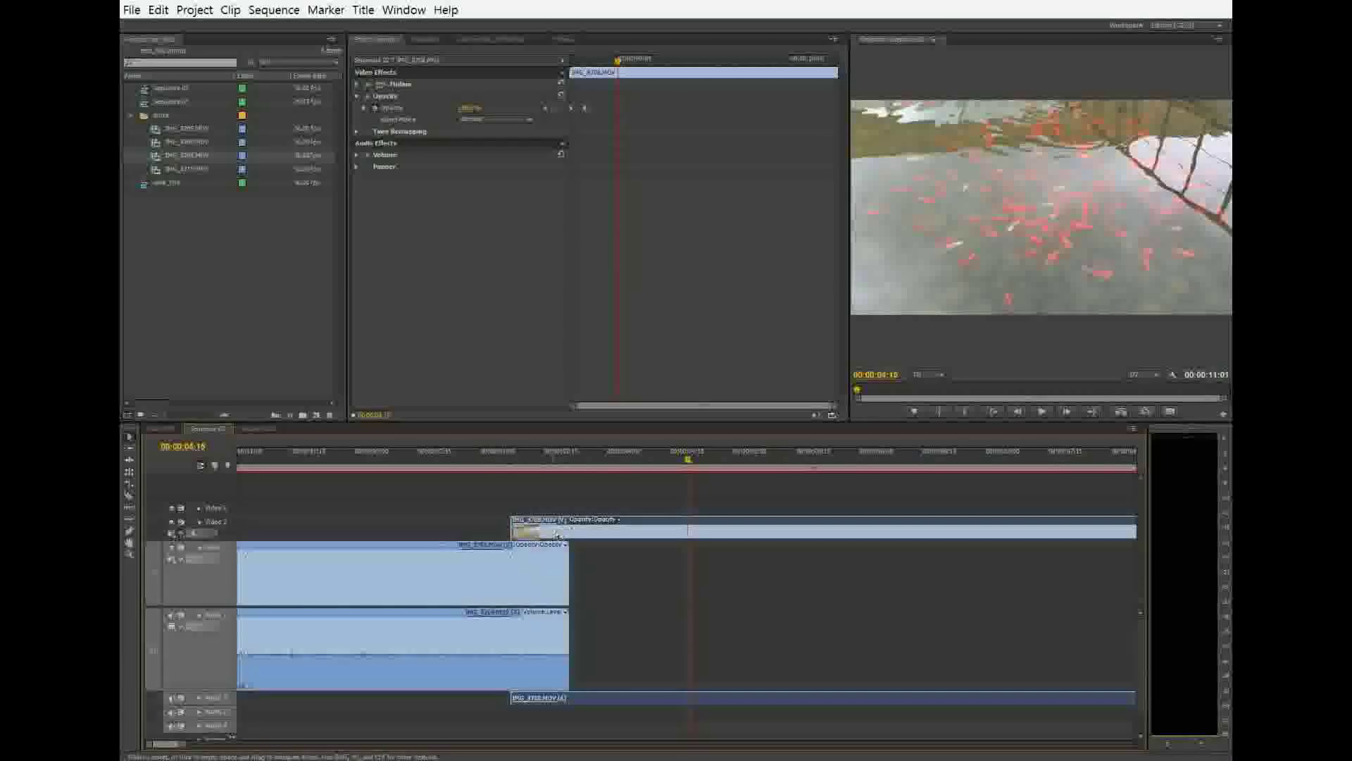
{"action": "left_click", "coordinate": [499, 594]}
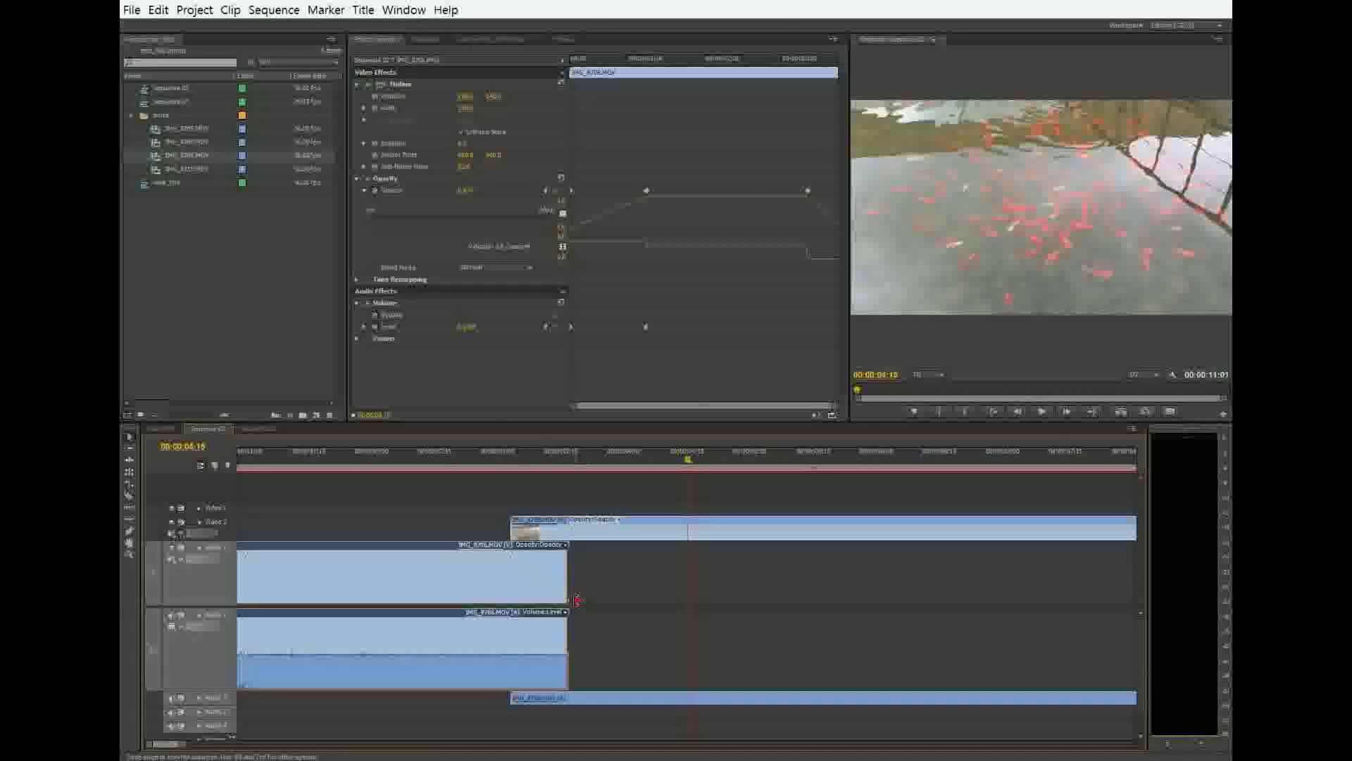
{"action": "left_click", "coordinate": [569, 603]}
{"action": "key", "text": "Delete"}
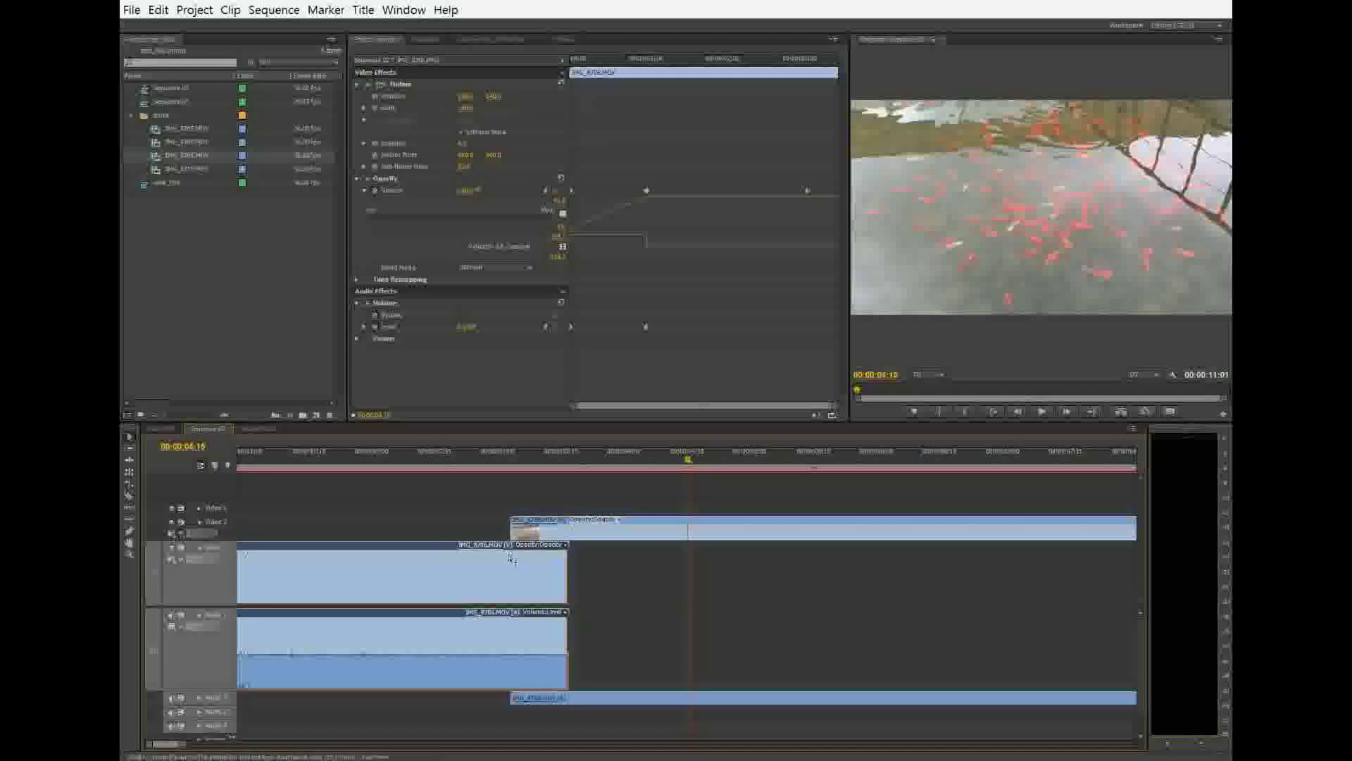
{"action": "left_click", "coordinate": [511, 557]}
{"action": "key", "text": "Delete"}
Step: Turn off the fish clip's Opacity stopwatch, confirming deletion of its keyframes
{"action": "left_click", "coordinate": [688, 530]}
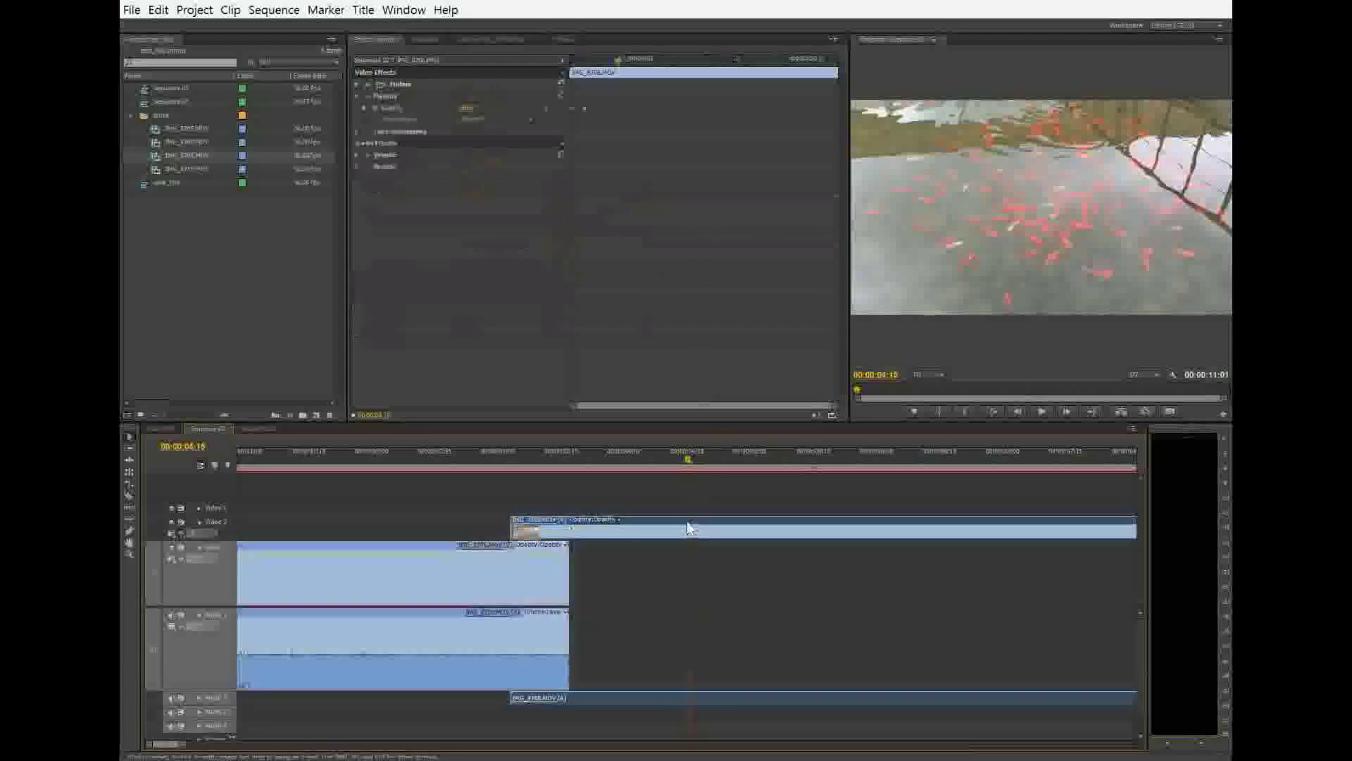
{"action": "left_click", "coordinate": [377, 108]}
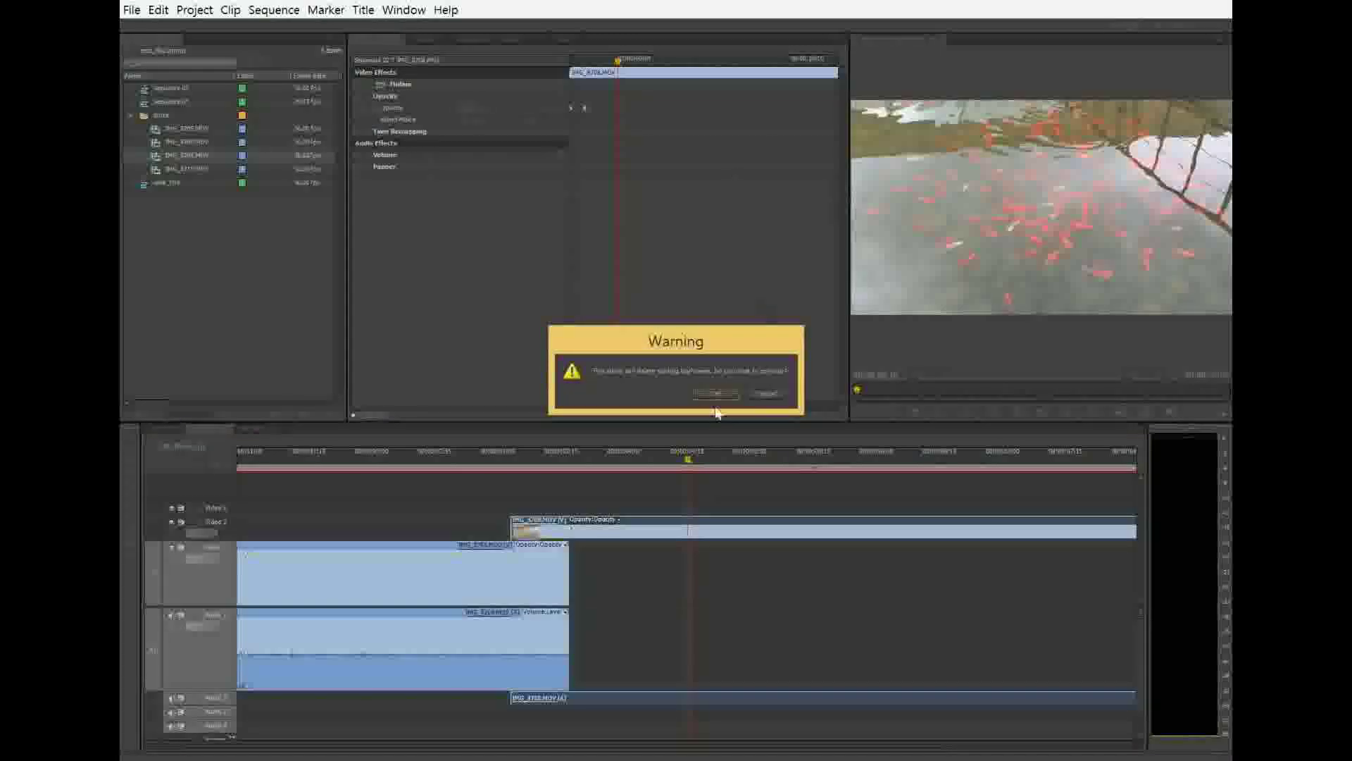
{"action": "left_click", "coordinate": [715, 395]}
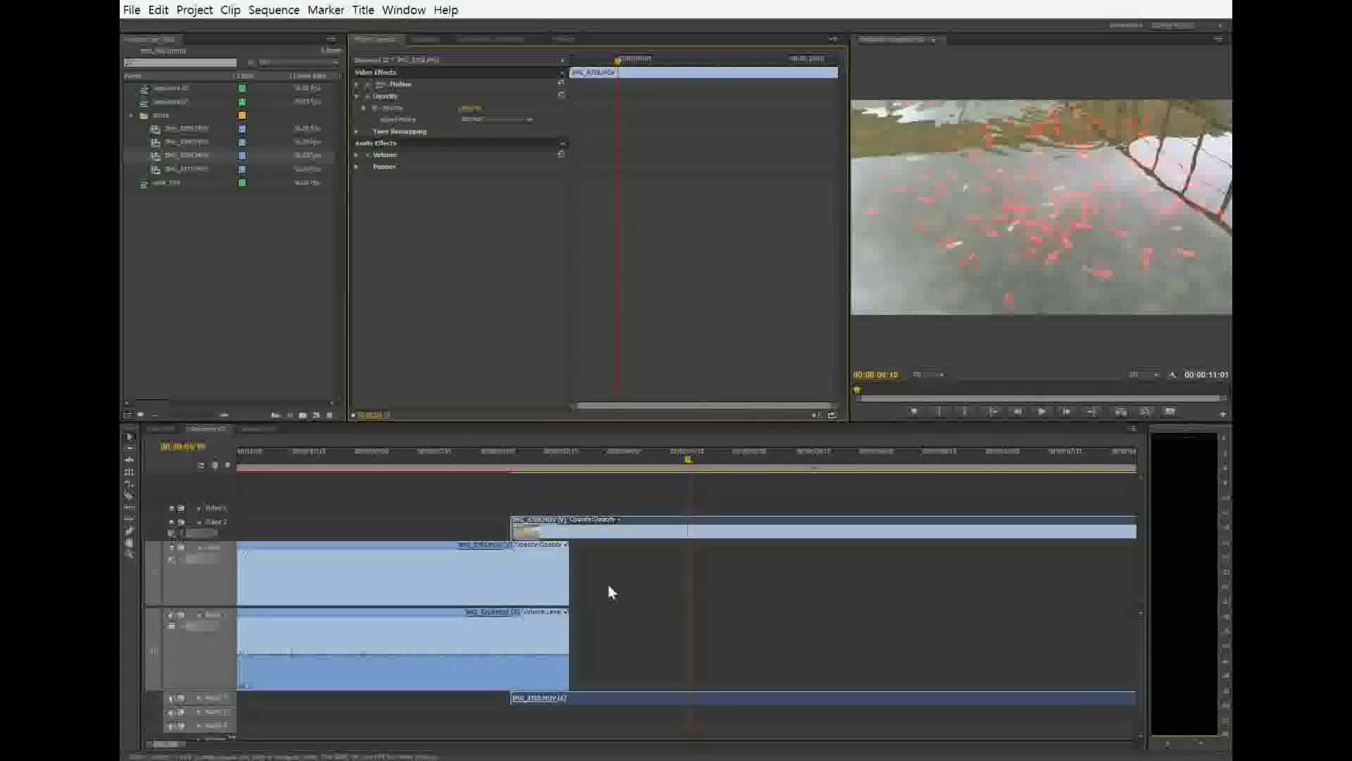
Step: Move the fish clip and its audio onto Video 1 and Audio 1, right after the bridge clip
{"action": "left_click_drag", "start_coordinate": [514, 526], "coordinate": [572, 535]}
{"action": "left_click_drag", "start_coordinate": [699, 541], "coordinate": [687, 574]}
{"action": "left_click_drag", "start_coordinate": [621, 701], "coordinate": [640, 640]}
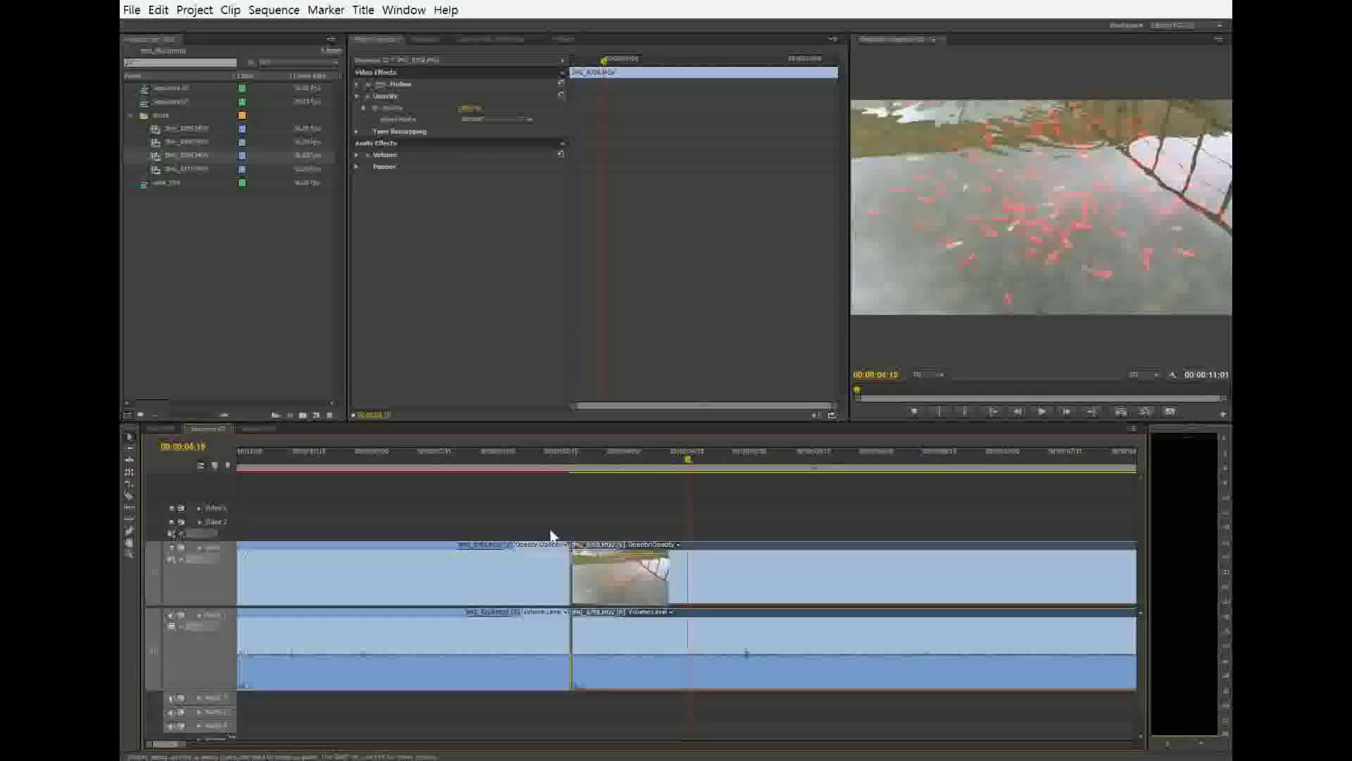
Step: Inspect both clips, then show the Effects panel's folders
{"action": "left_click", "coordinate": [540, 591]}
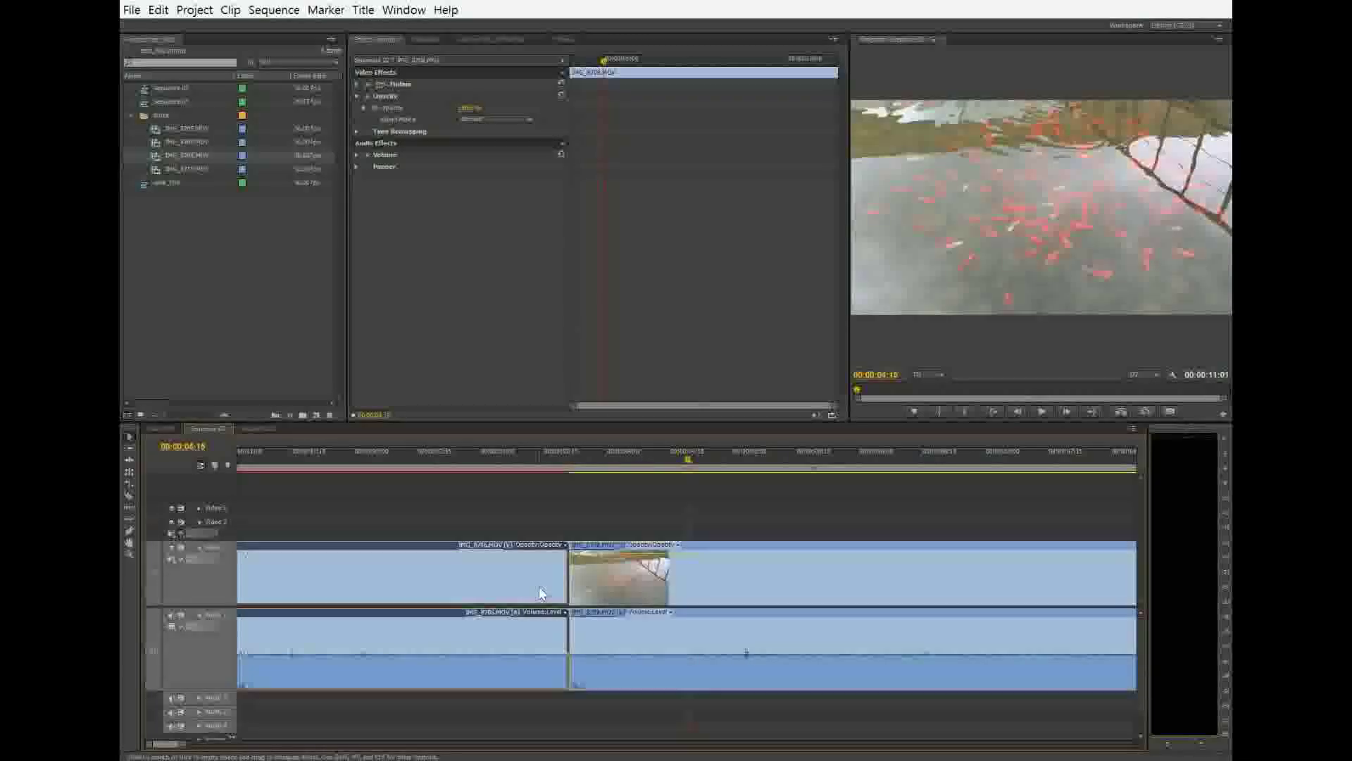
{"action": "left_click", "coordinate": [617, 601]}
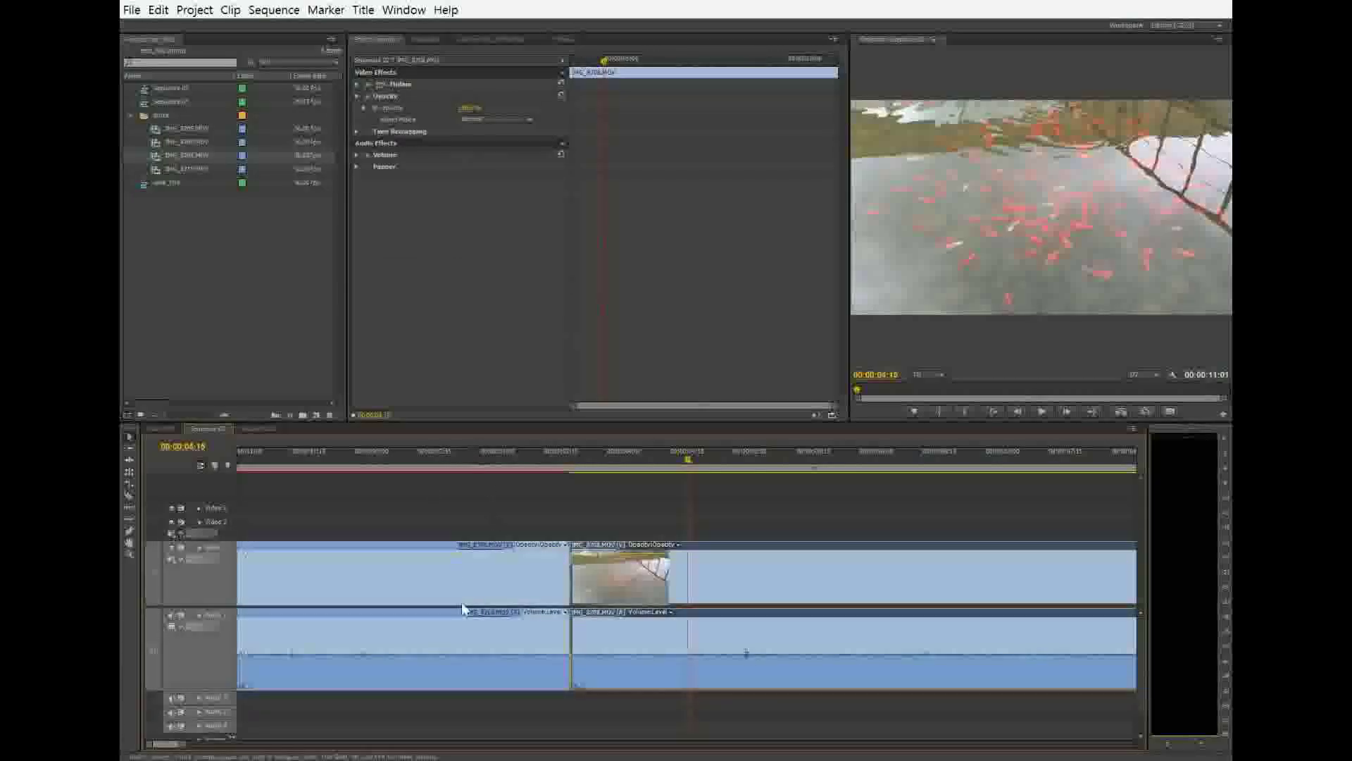
{"action": "left_click", "coordinate": [494, 567]}
{"action": "left_click", "coordinate": [612, 583]}
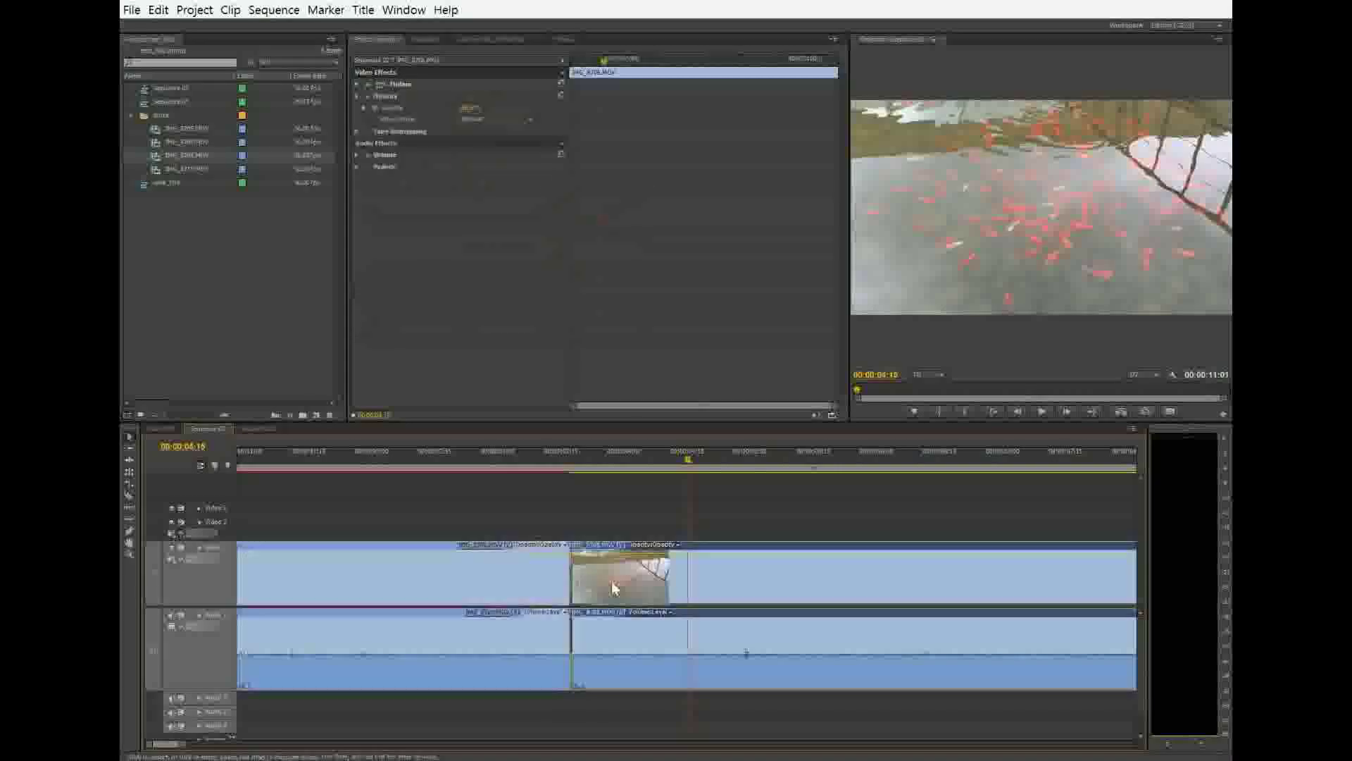
{"action": "left_click", "coordinate": [562, 39]}
Step: Apply Cross Dissolve from Video Transitions > Dissolve to the cut and play it back
{"action": "left_click", "coordinate": [383, 101]}
{"action": "left_click", "coordinate": [403, 113]}
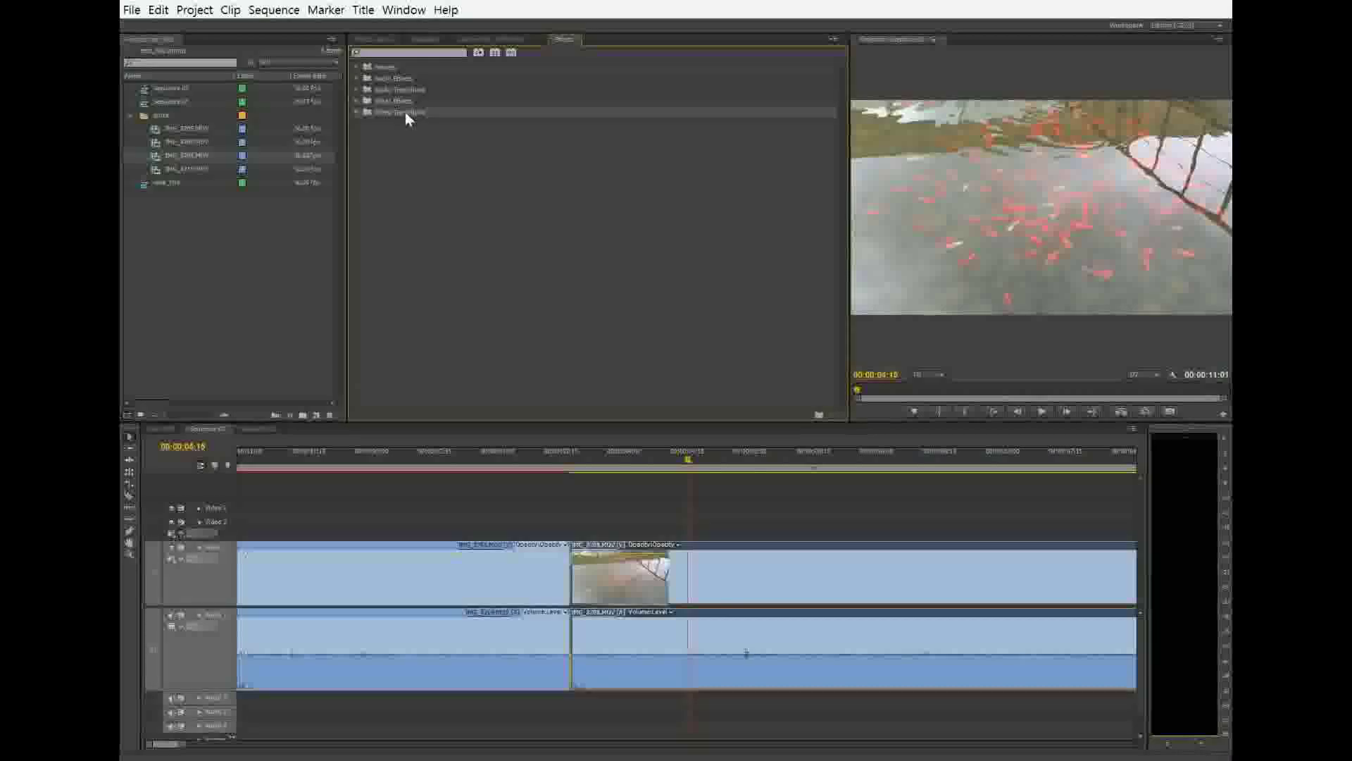
{"action": "left_click", "coordinate": [356, 112]}
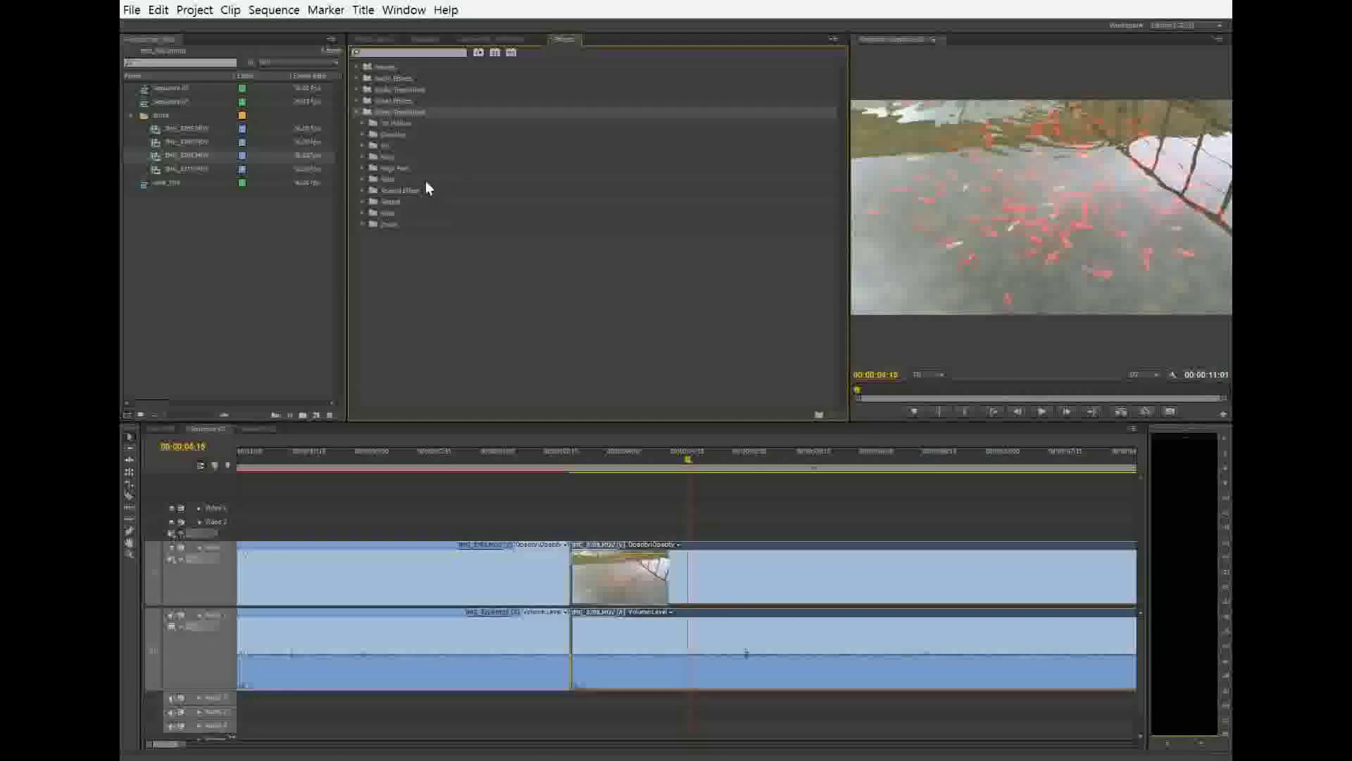
{"action": "left_click", "coordinate": [362, 134]}
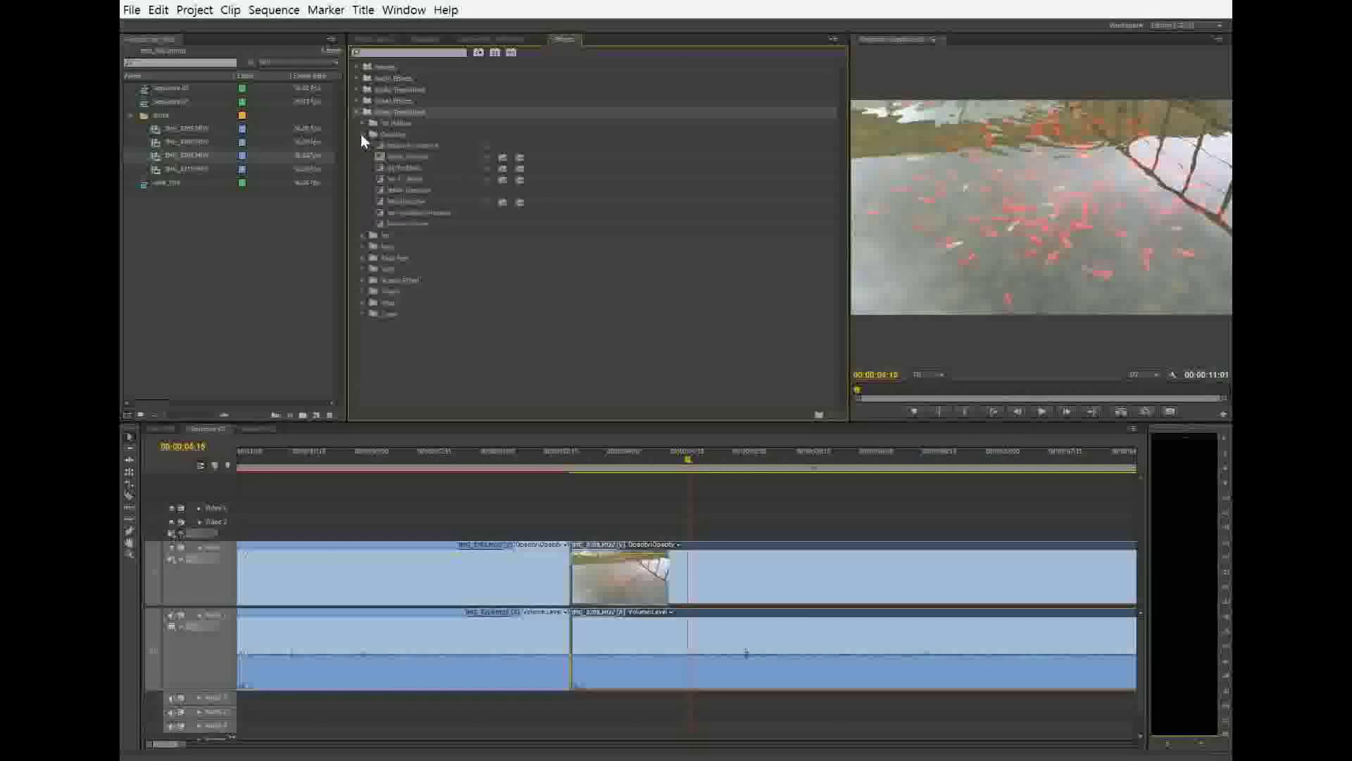
{"action": "left_click", "coordinate": [386, 157]}
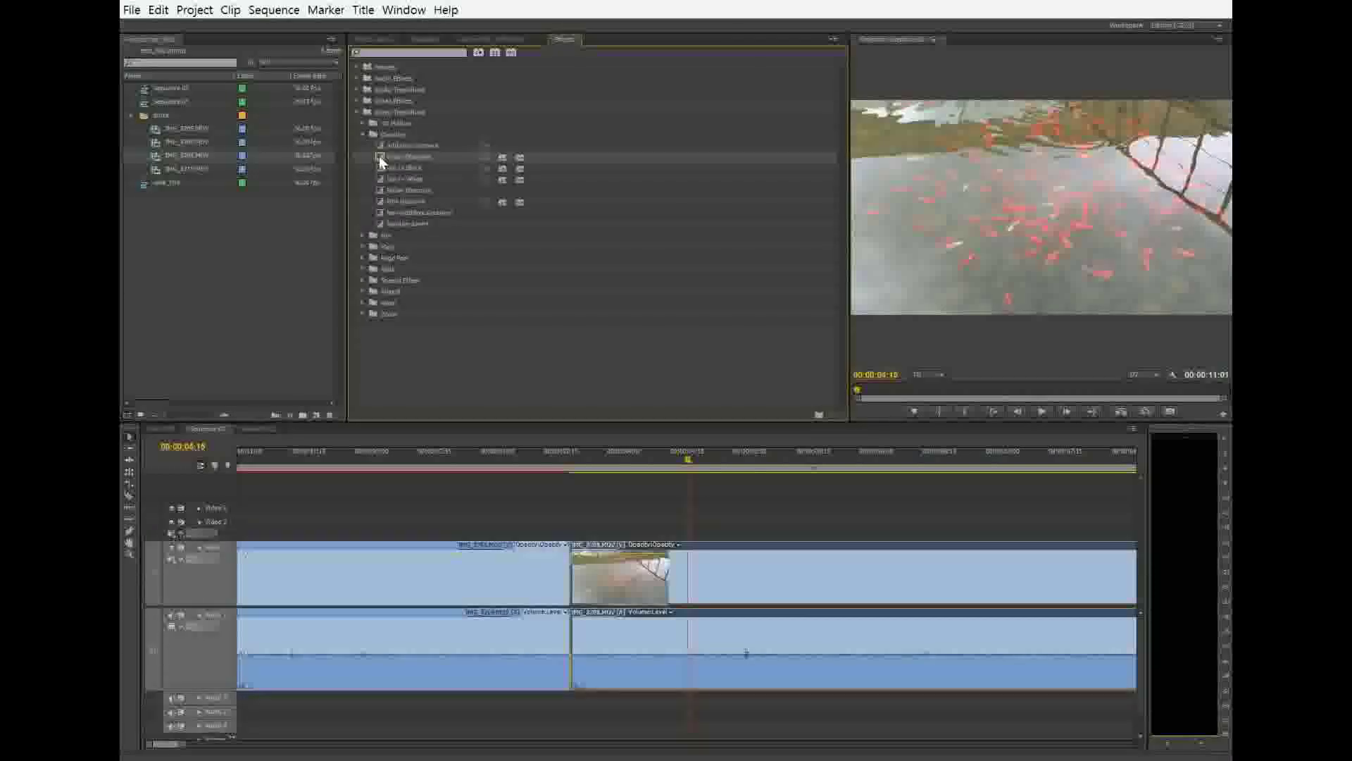
{"action": "left_click_drag", "start_coordinate": [379, 156], "coordinate": [562, 574]}
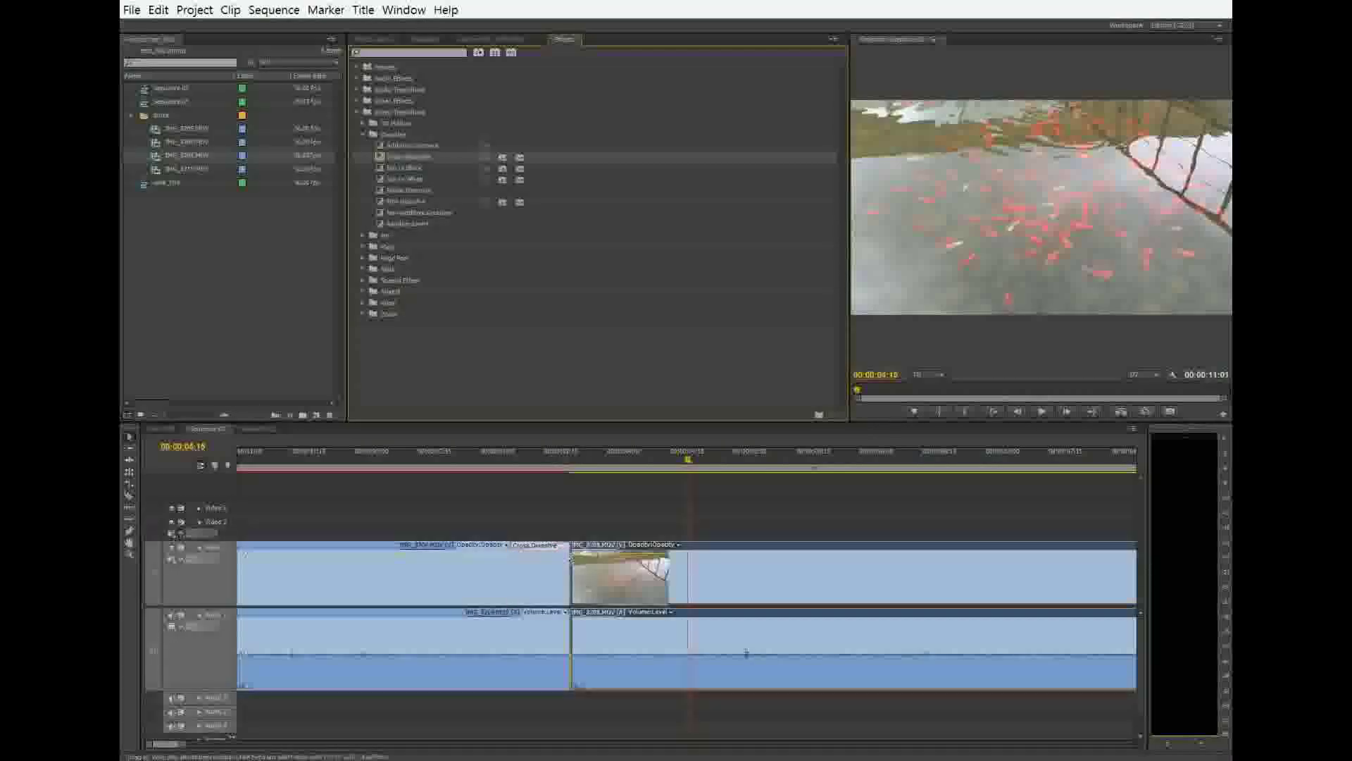
{"action": "left_click", "coordinate": [408, 454]}
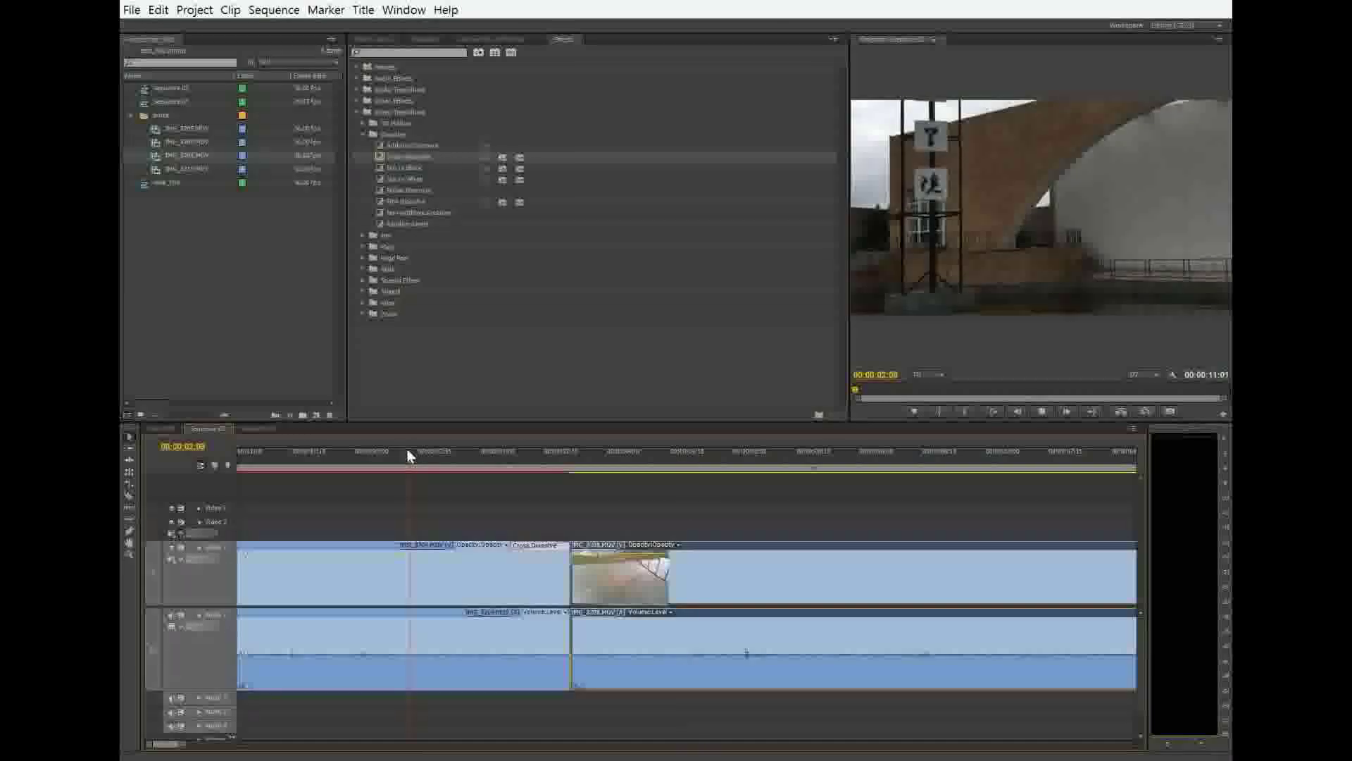
{"action": "key", "text": "space"}
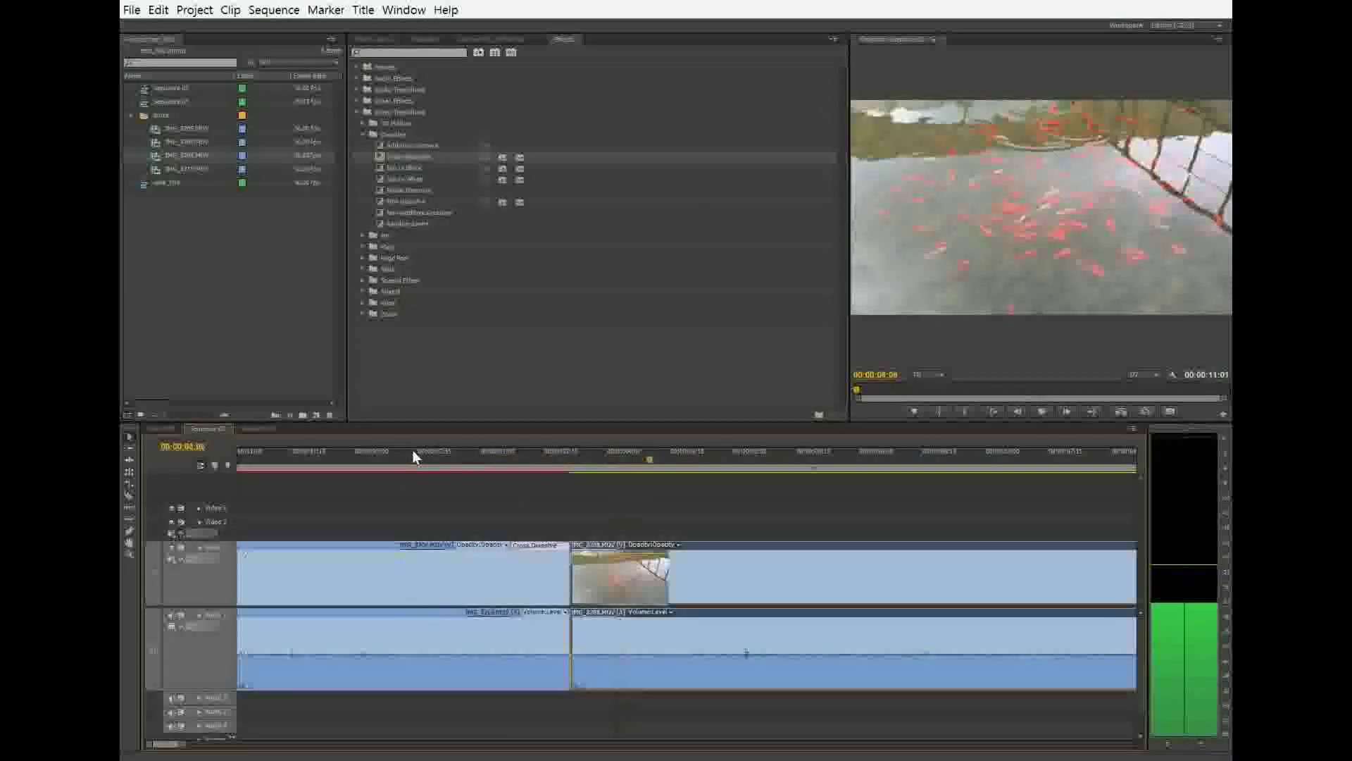
{"action": "key", "text": "space"}
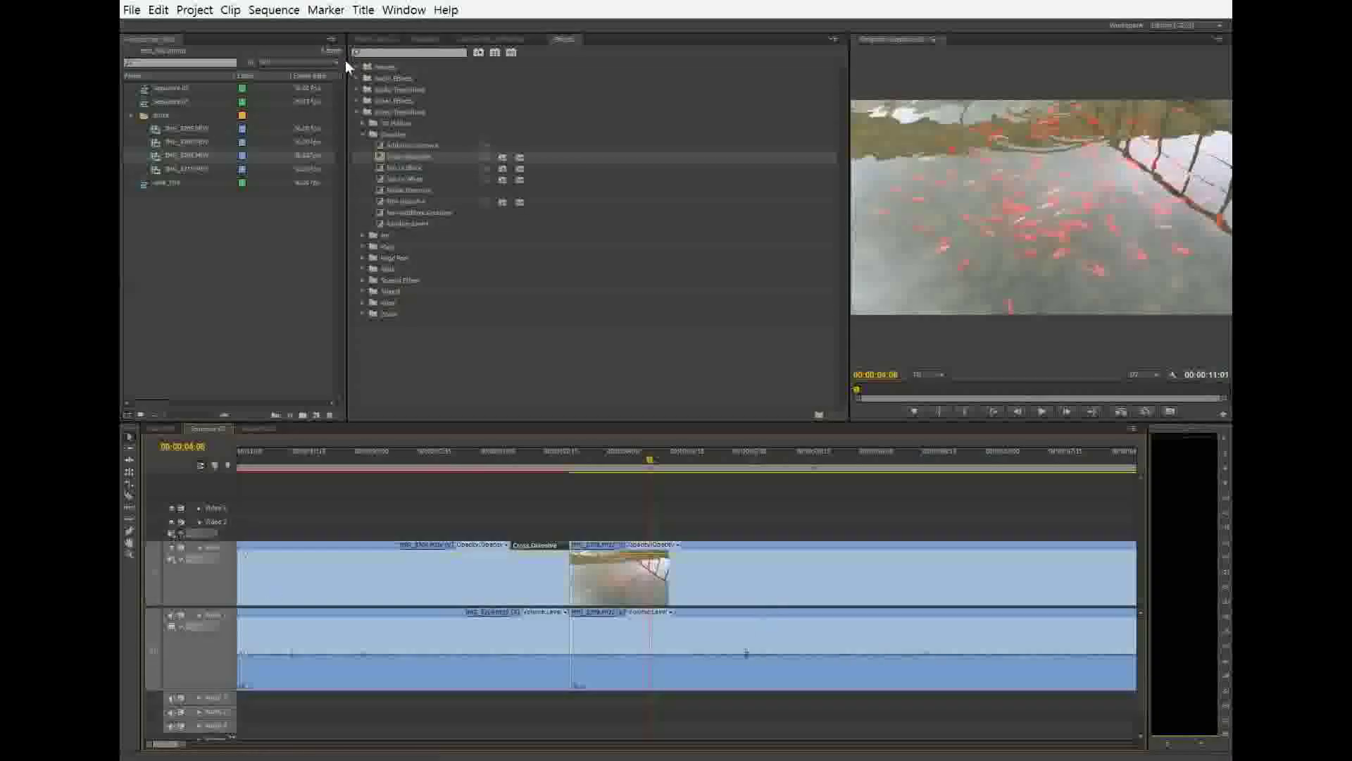
Step: Select the 00:00:00:14 Cross Dissolve to view its settings in Effect Controls
{"action": "left_click", "coordinate": [373, 40]}
{"action": "left_click", "coordinate": [426, 592]}
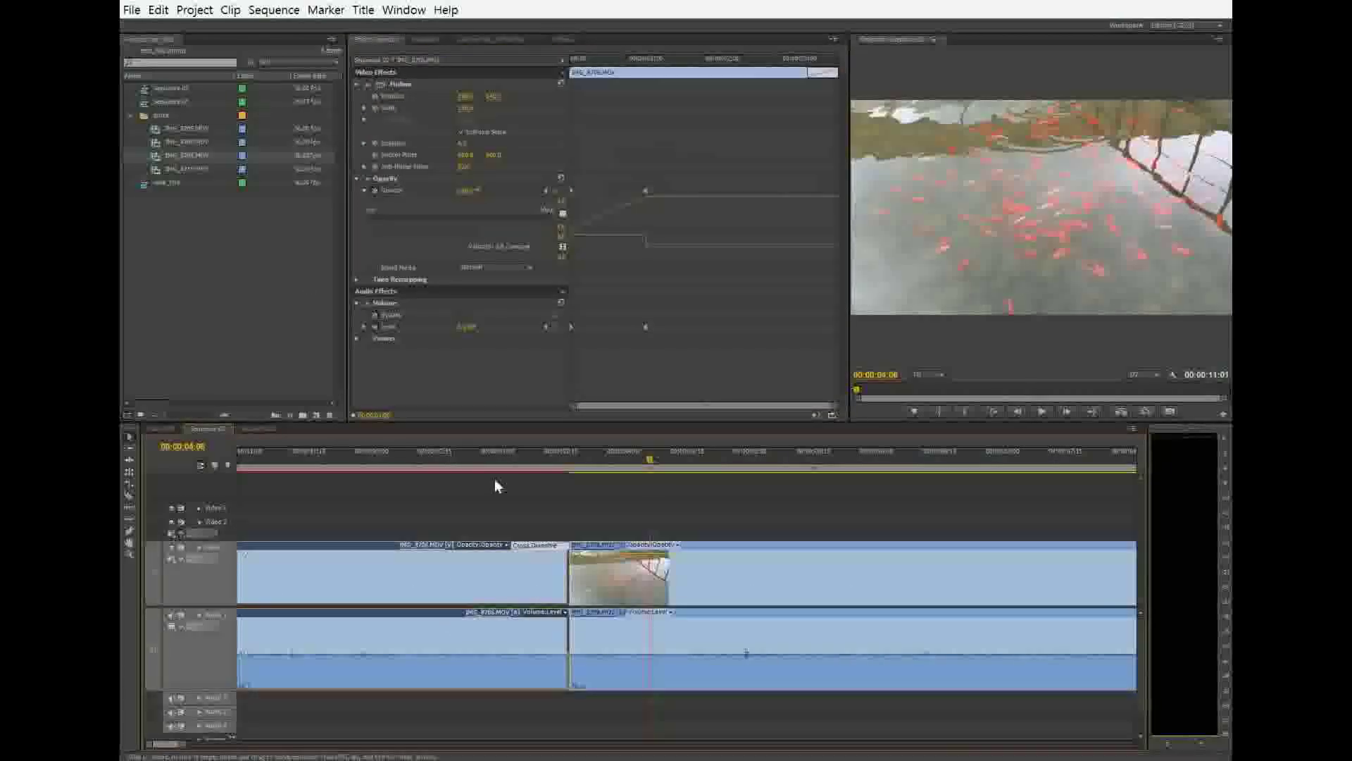
{"action": "left_click", "coordinate": [495, 457]}
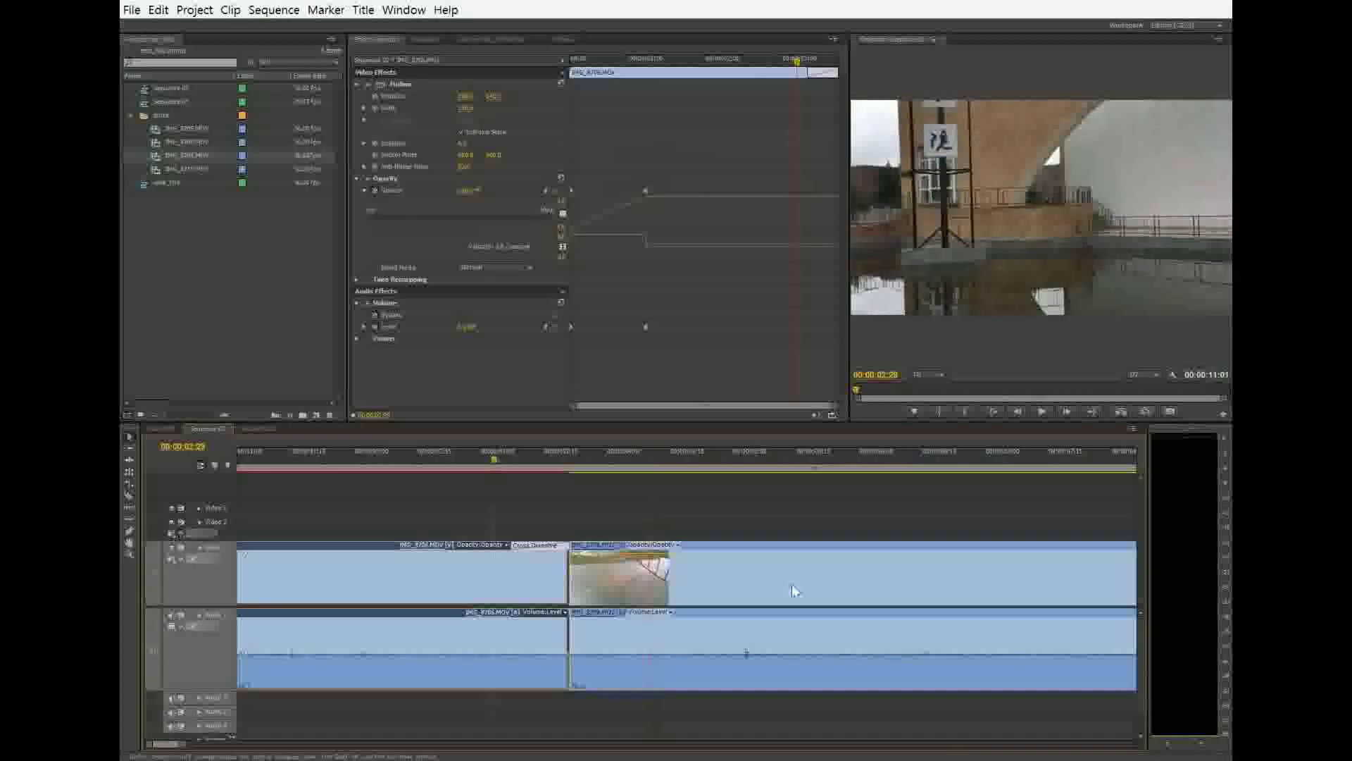
{"action": "left_click", "coordinate": [906, 598]}
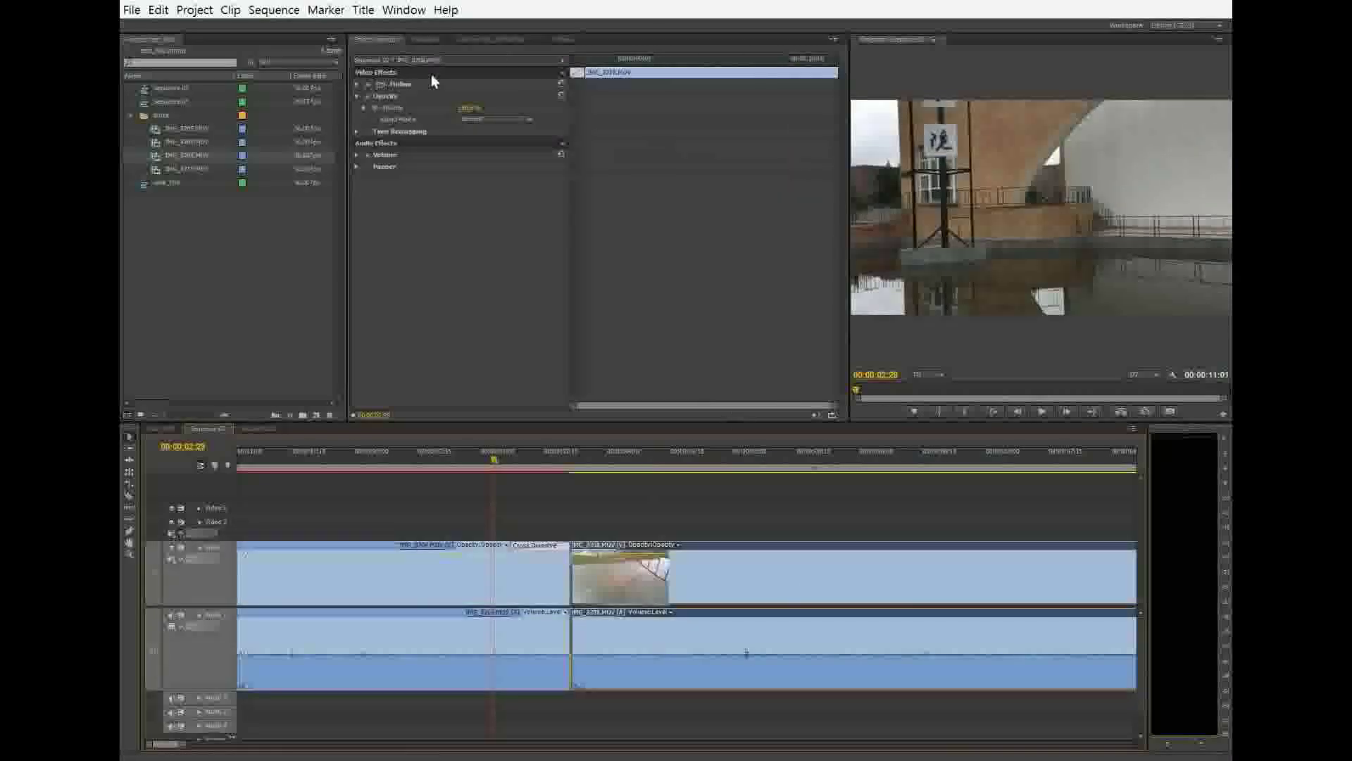
{"action": "left_click", "coordinate": [506, 579]}
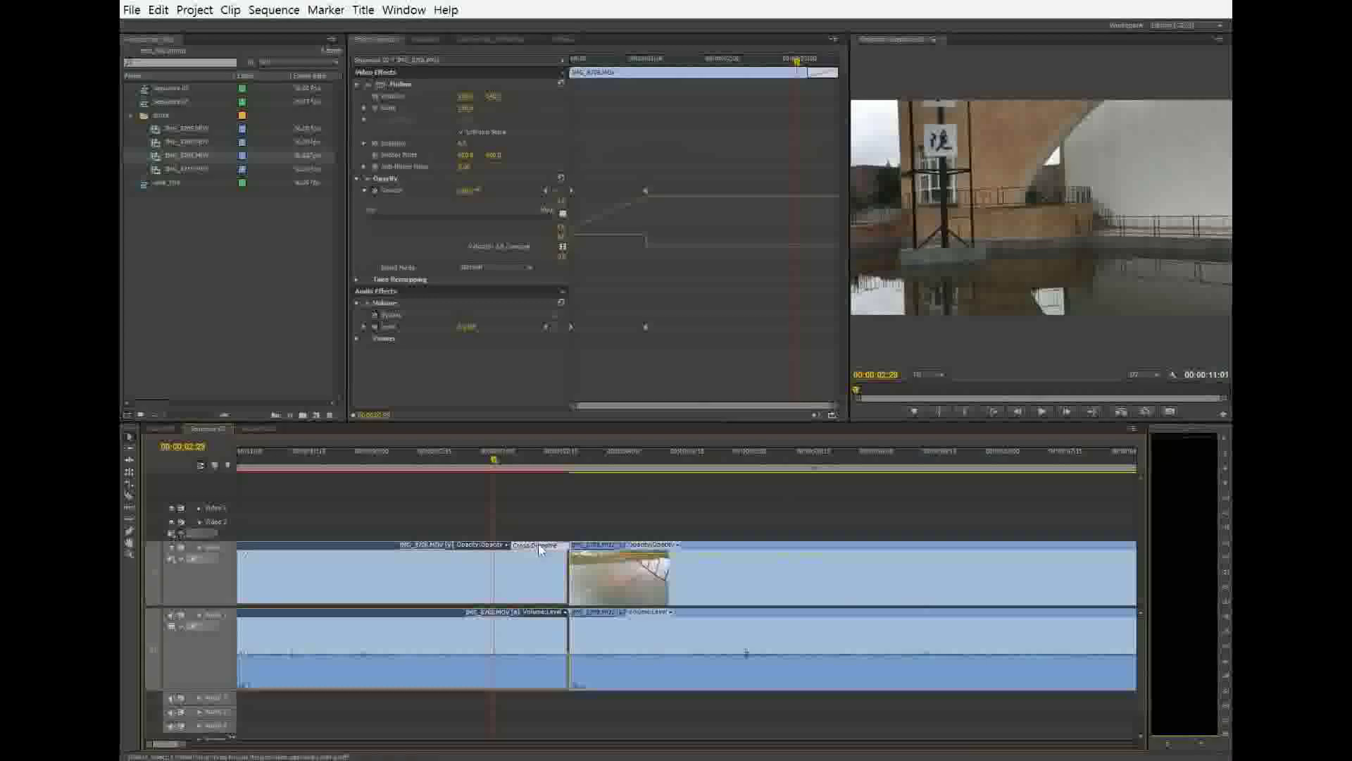
{"action": "left_click", "coordinate": [538, 545]}
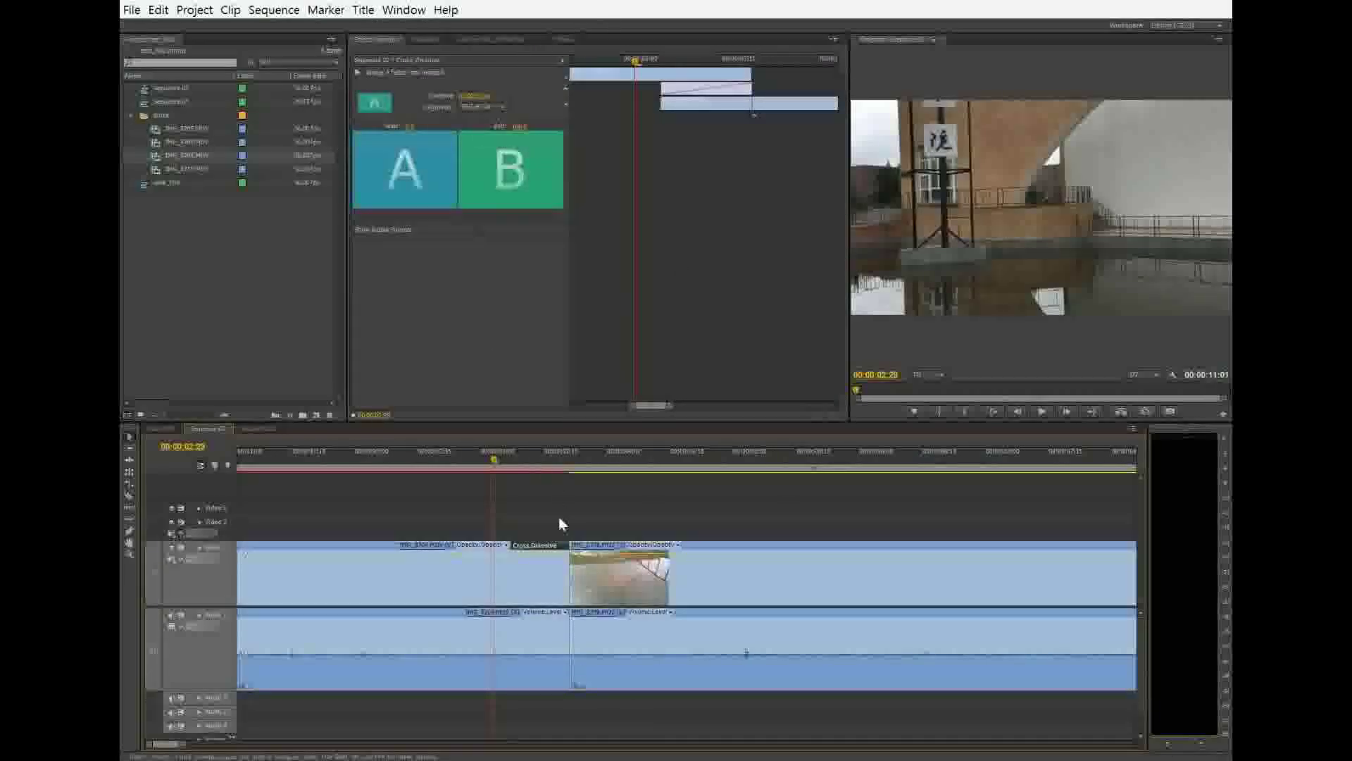
Step: Drag the Cross Dissolve's left edge to stretch it back over most of the first clip
{"action": "key", "text": "Down"}
{"action": "key", "text": "space"}
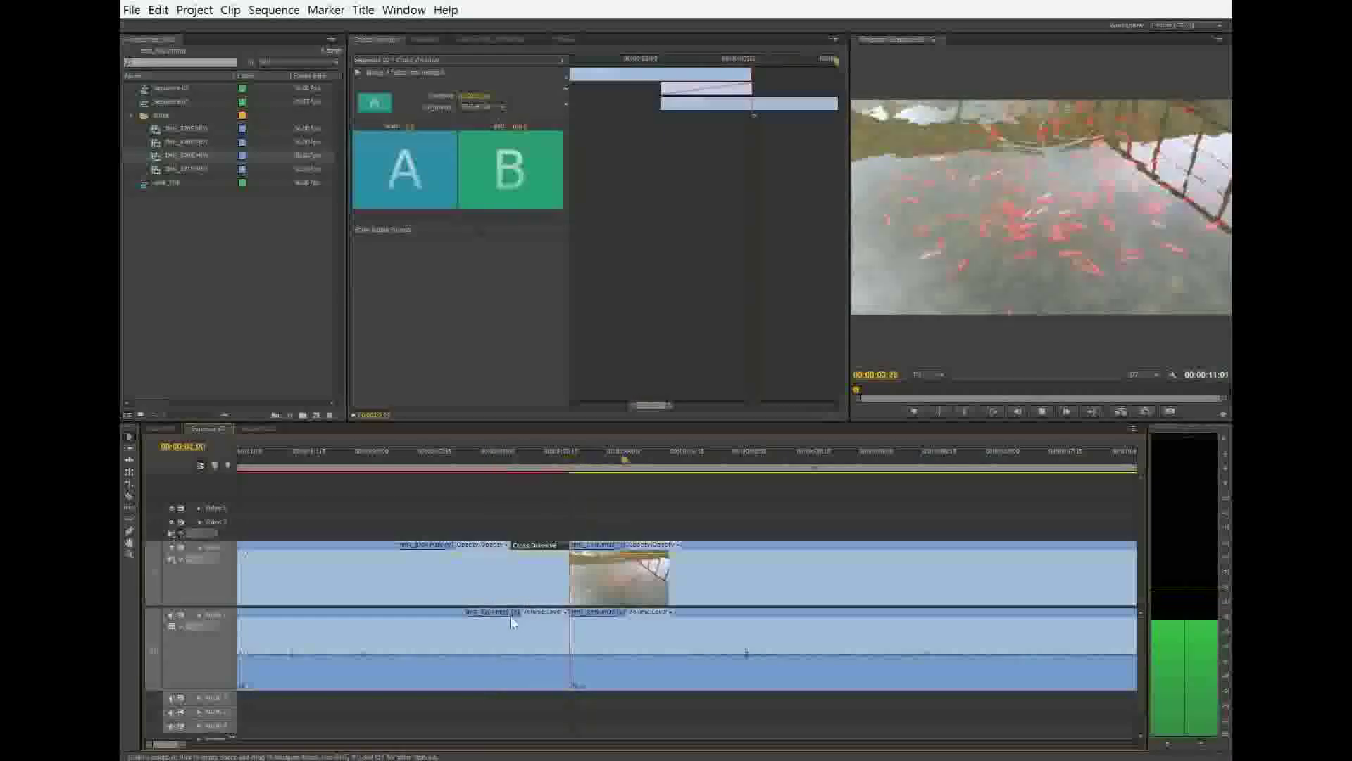
{"action": "left_click_drag", "start_coordinate": [624, 465], "coordinate": [505, 468]}
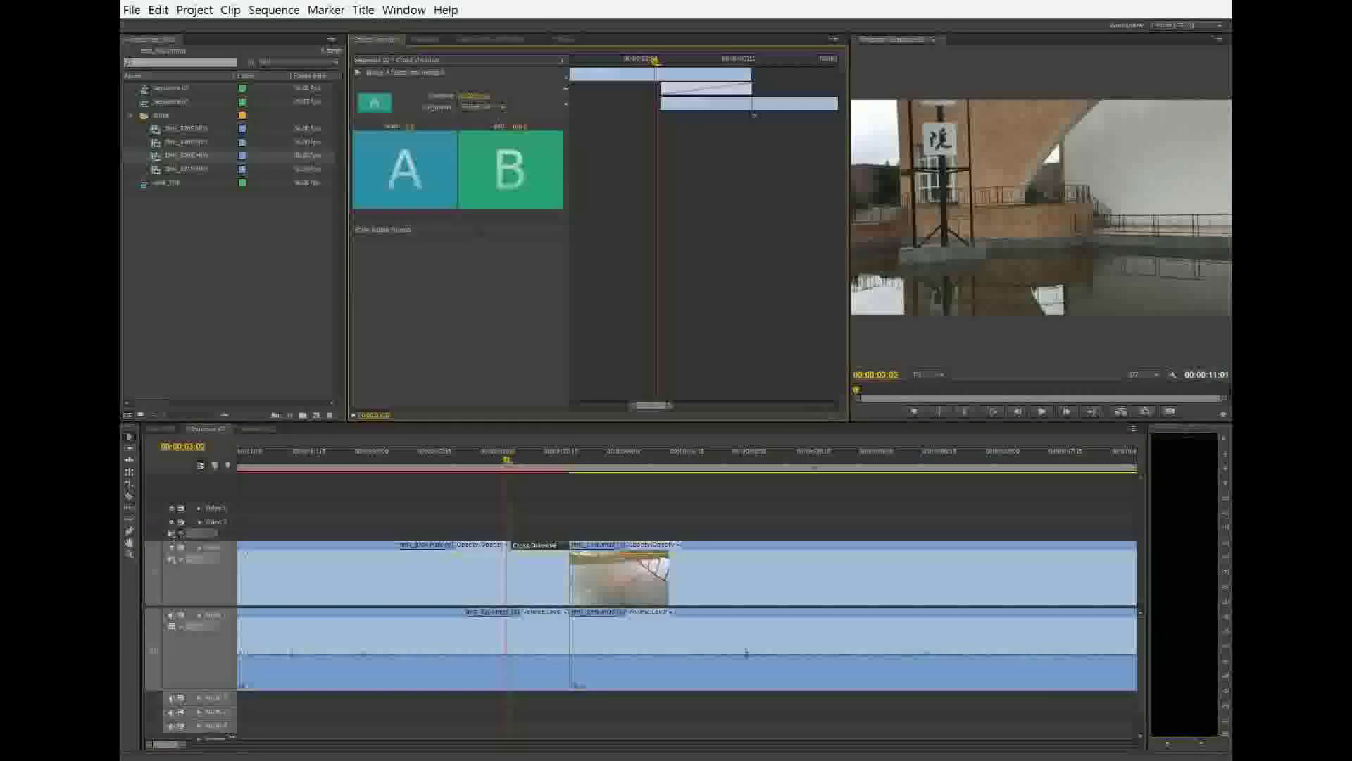
{"action": "left_click_drag", "start_coordinate": [483, 96], "coordinate": [539, 97]}
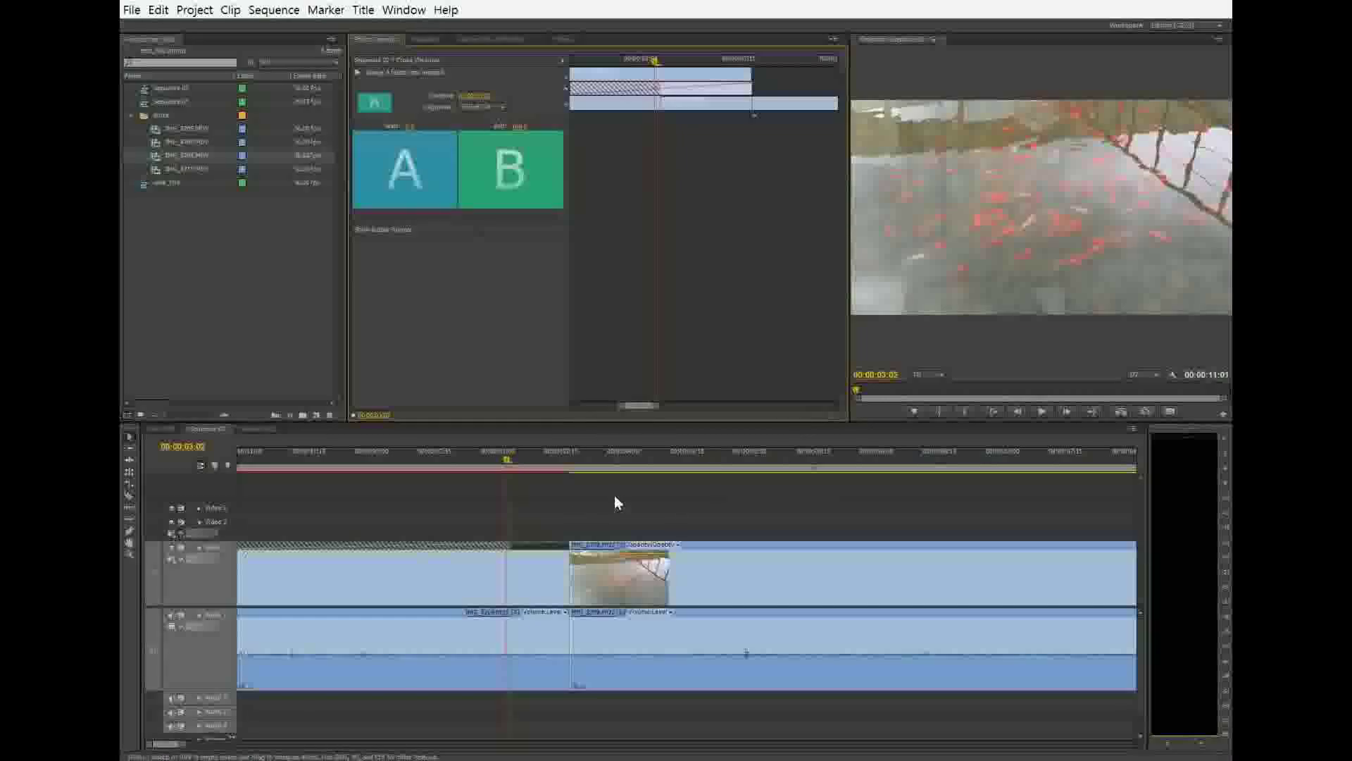
{"action": "key", "text": "minus"}
{"action": "key", "text": "minus"}
{"action": "key", "text": "minus"}
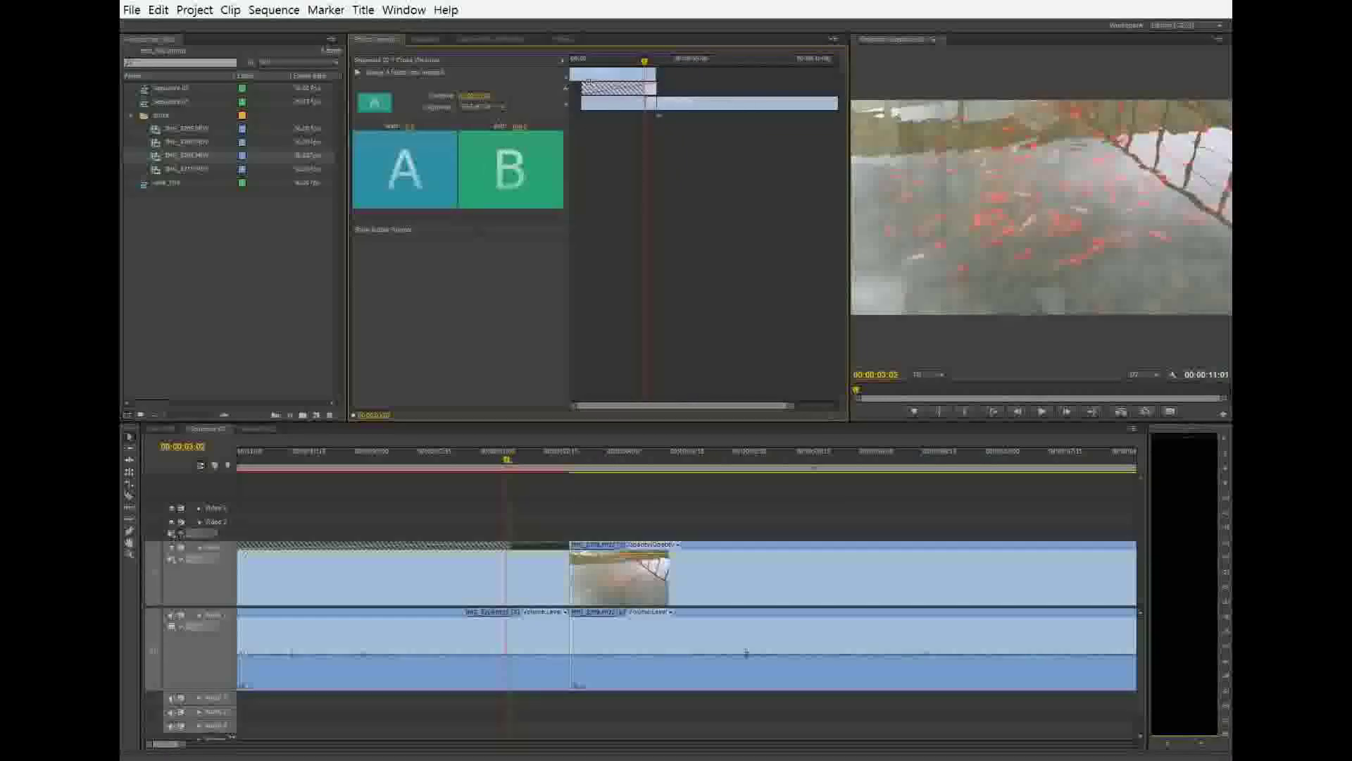
Step: Preview the longer dissolve from the start of the sequence
{"action": "left_click_drag", "start_coordinate": [647, 68], "coordinate": [573, 73]}
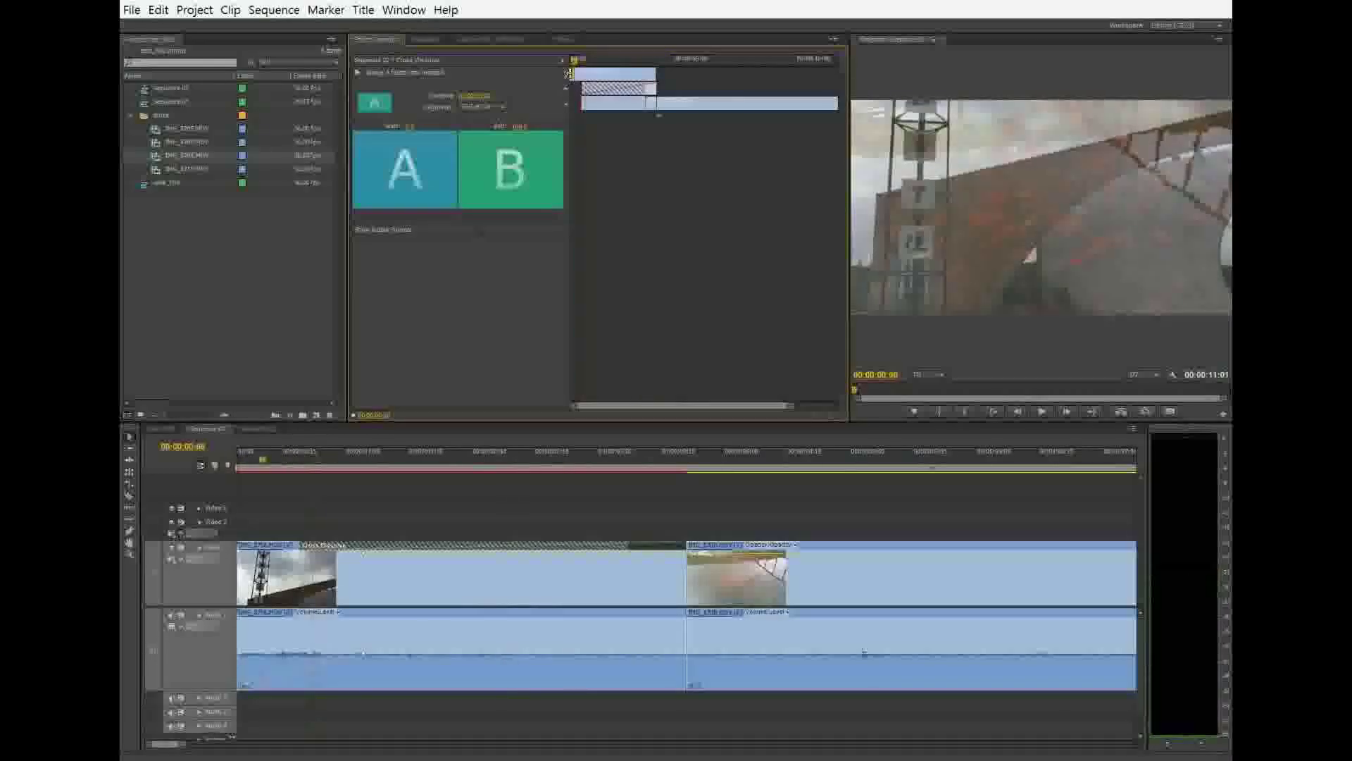
{"action": "key", "text": "space"}
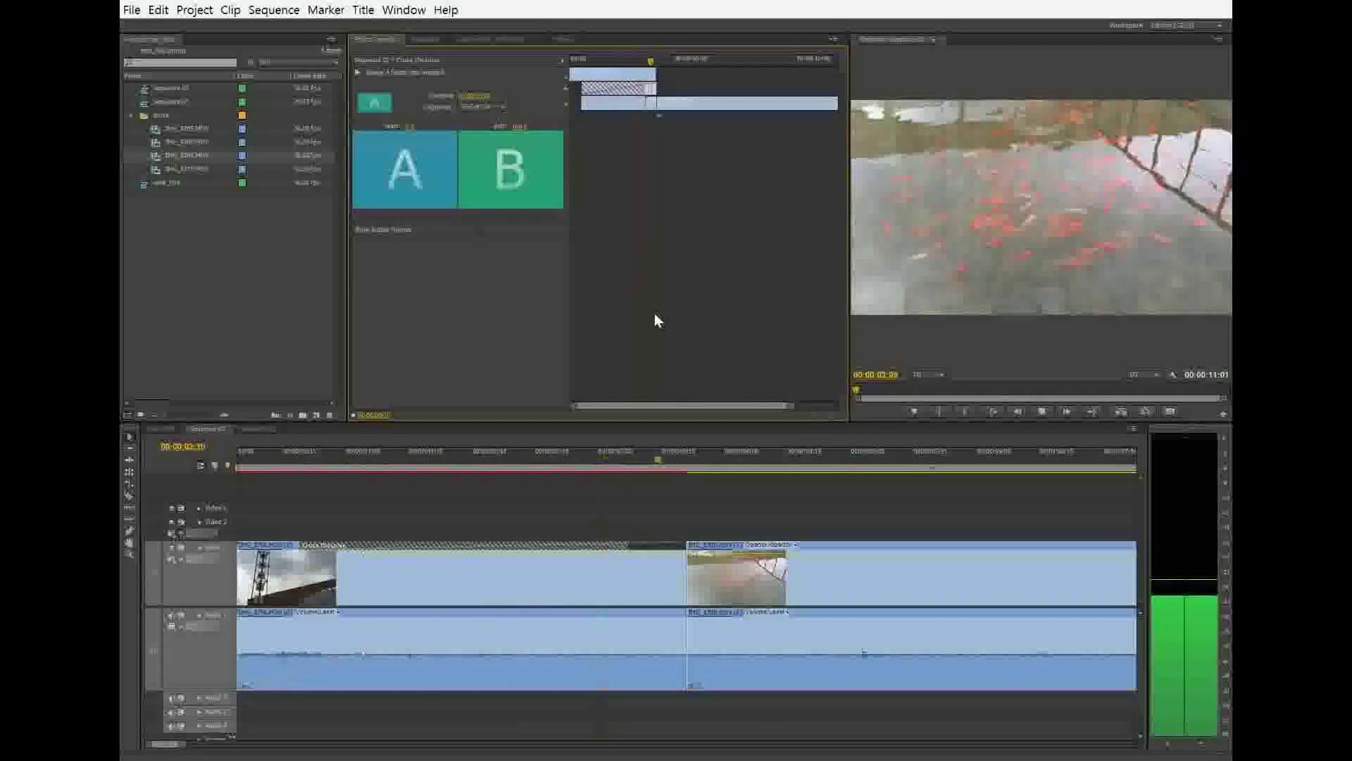
{"action": "key", "text": "space"}
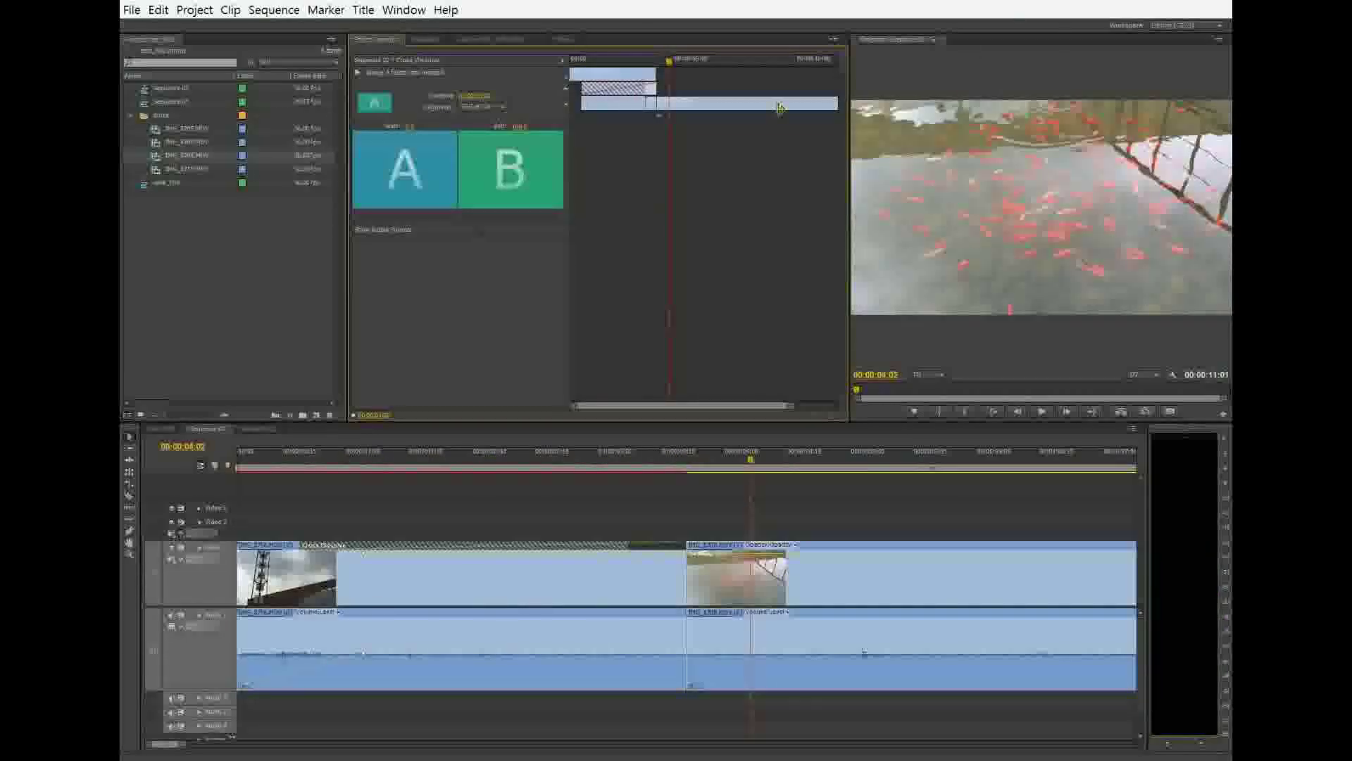
{"action": "left_click_drag", "start_coordinate": [669, 66], "coordinate": [637, 65]}
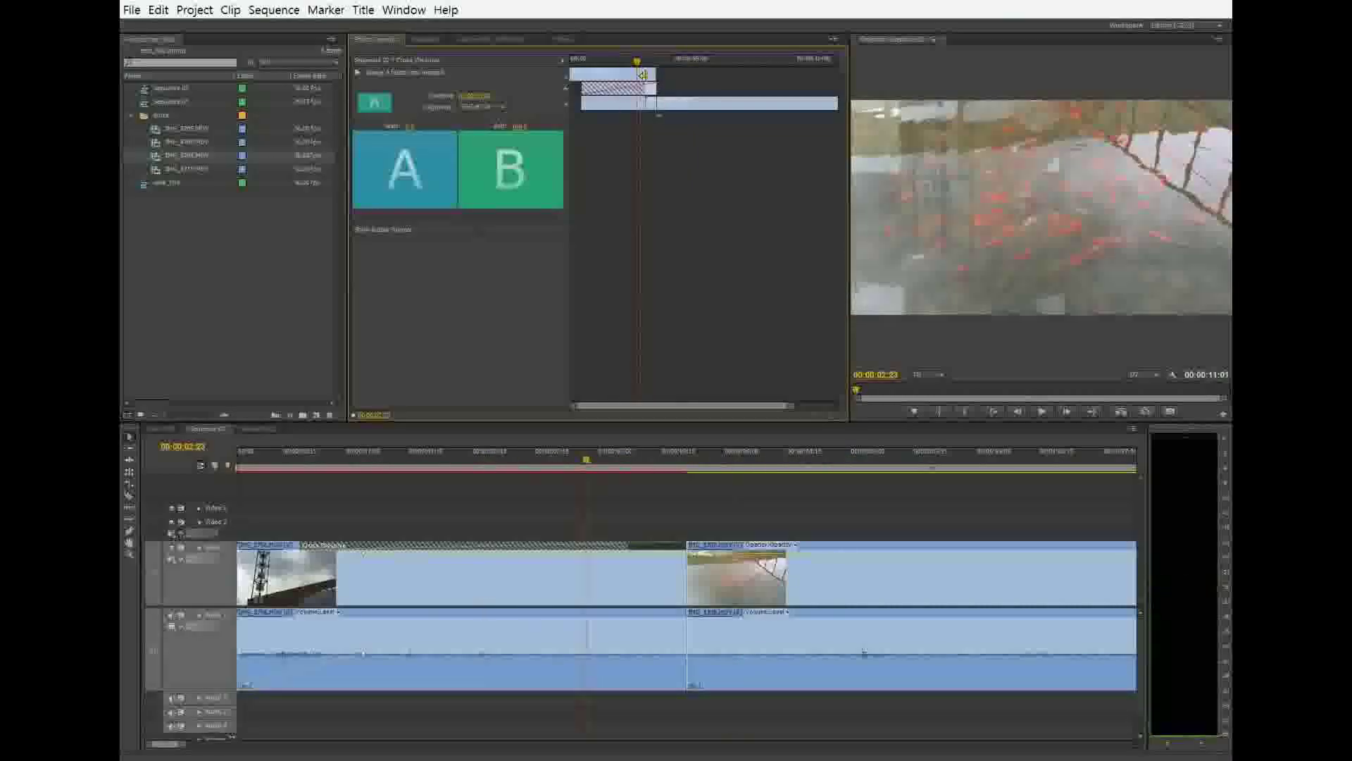
{"action": "left_click", "coordinate": [855, 589]}
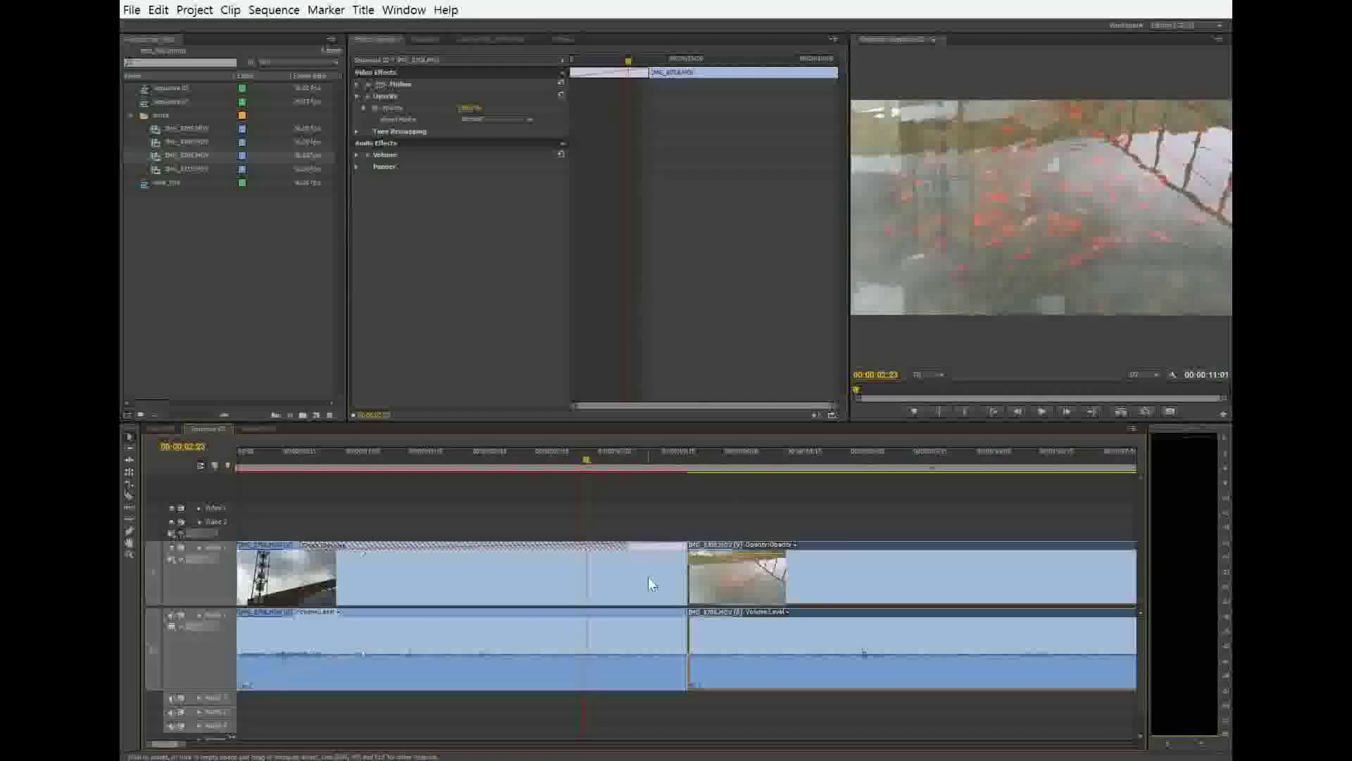
Step: Shorten the Cross Dissolve back to a brief stretch just before the cut
{"action": "key", "text": "minus"}
{"action": "key", "text": "minus"}
{"action": "key", "text": "equal"}
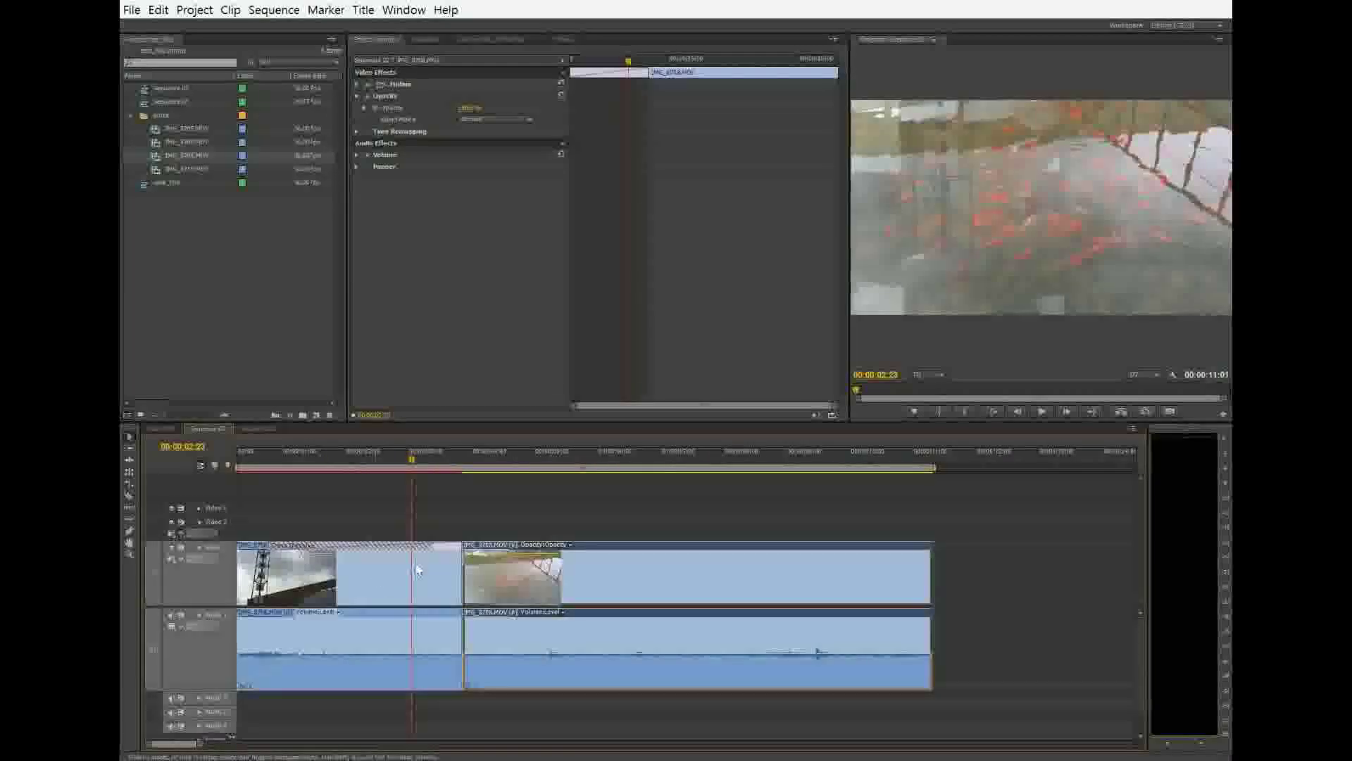
{"action": "left_click", "coordinate": [370, 540]}
{"action": "left_click", "coordinate": [380, 545]}
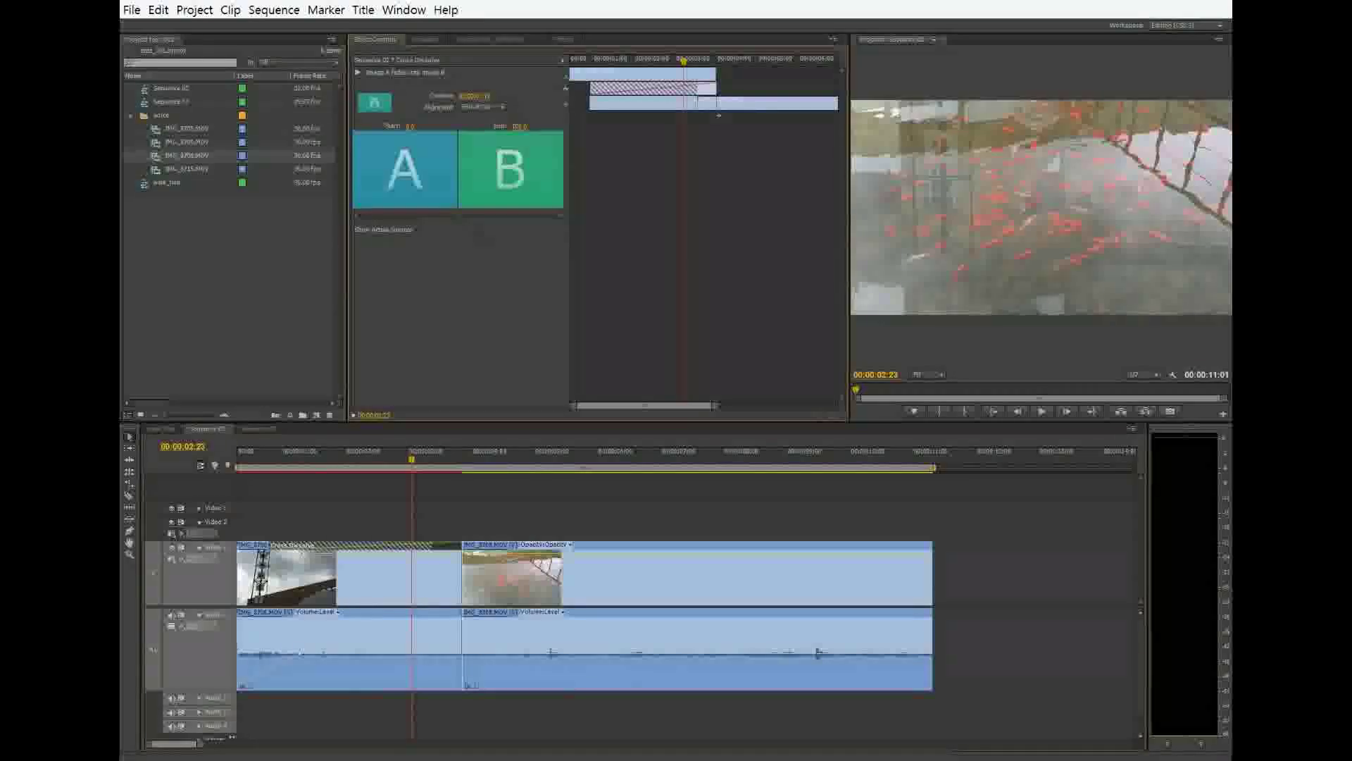
{"action": "left_click_drag", "start_coordinate": [590, 88], "coordinate": [666, 88]}
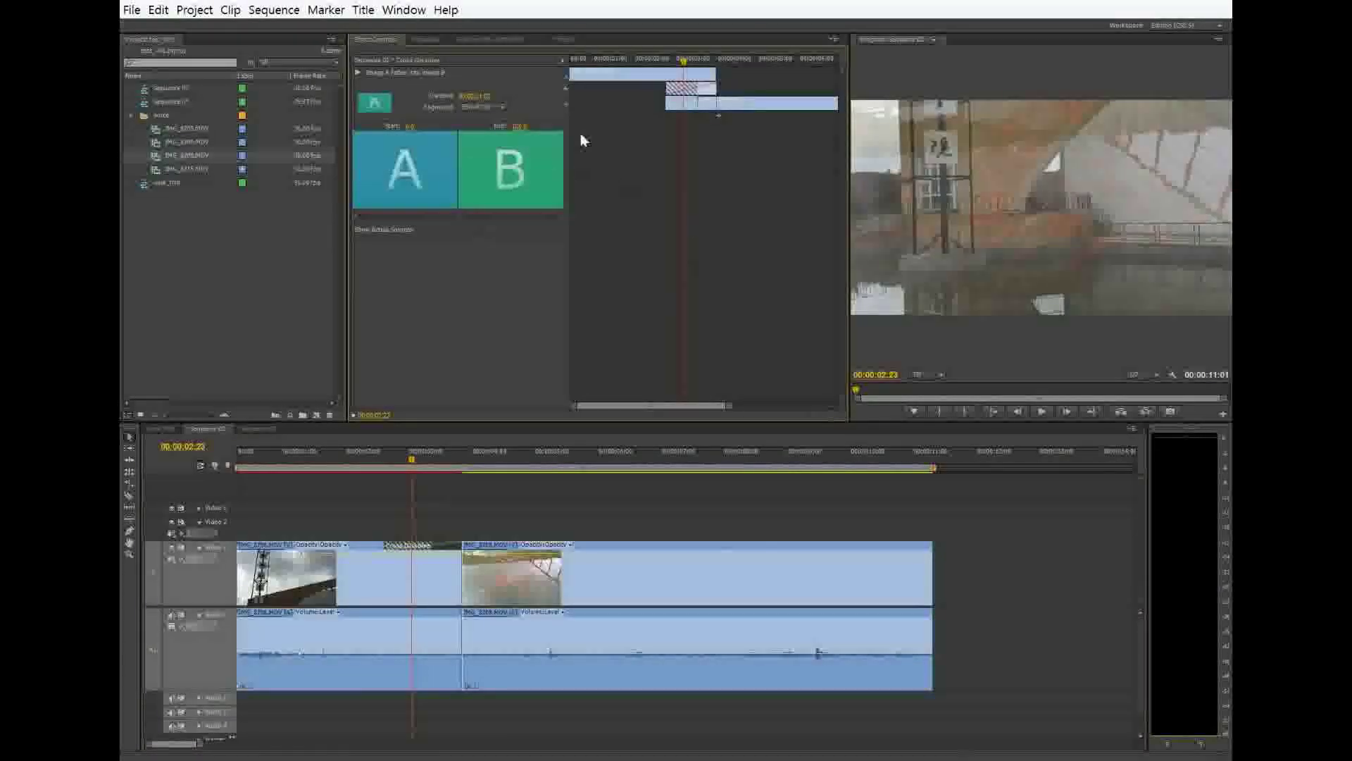
{"action": "left_click", "coordinate": [485, 96]}
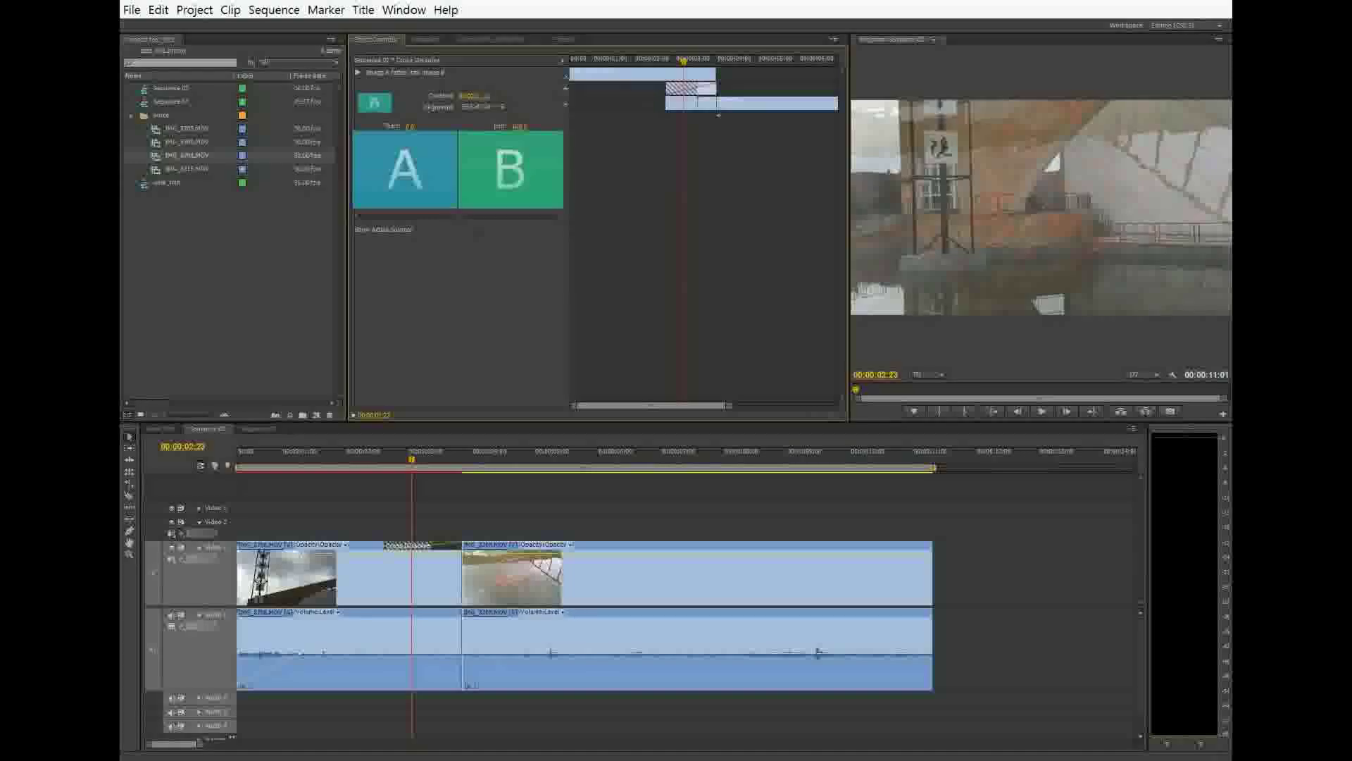
{"action": "left_click_drag", "start_coordinate": [485, 97], "coordinate": [477, 98]}
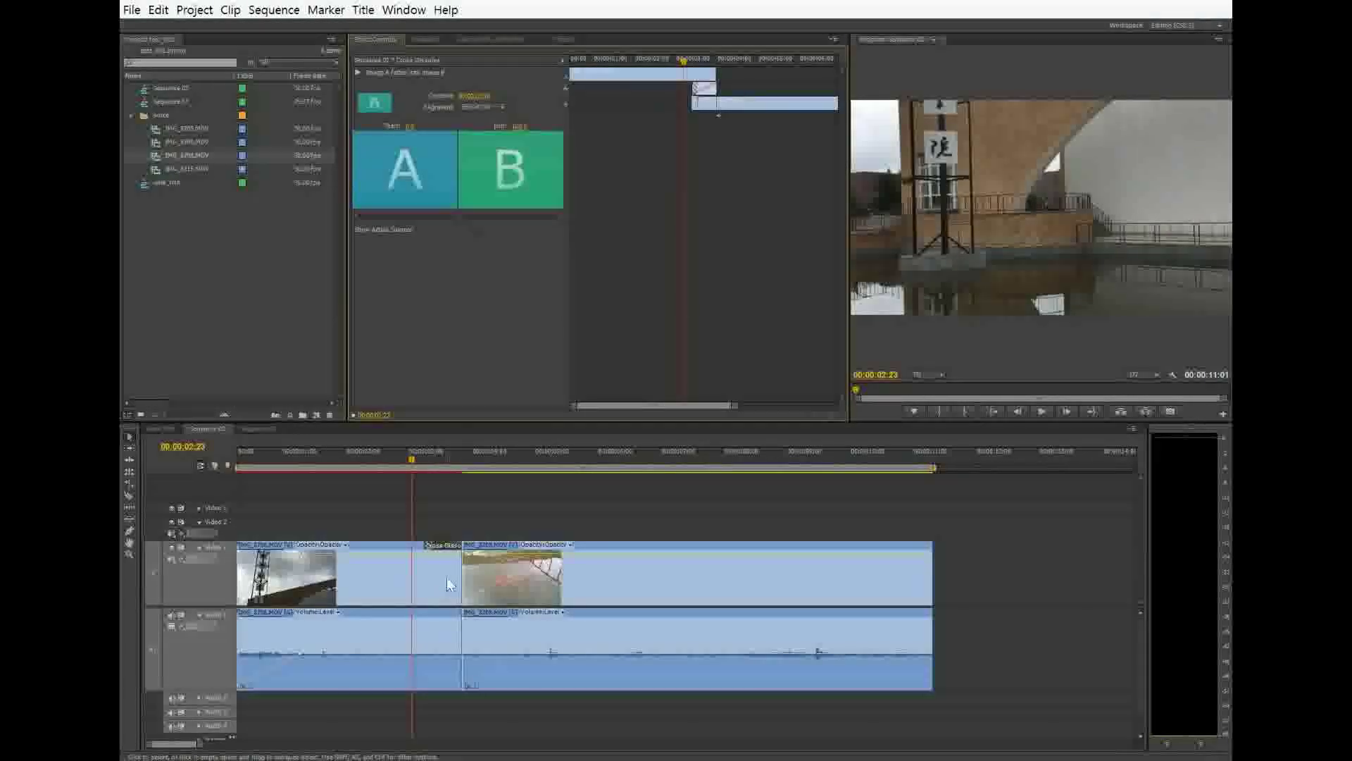
{"action": "left_click", "coordinate": [484, 573]}
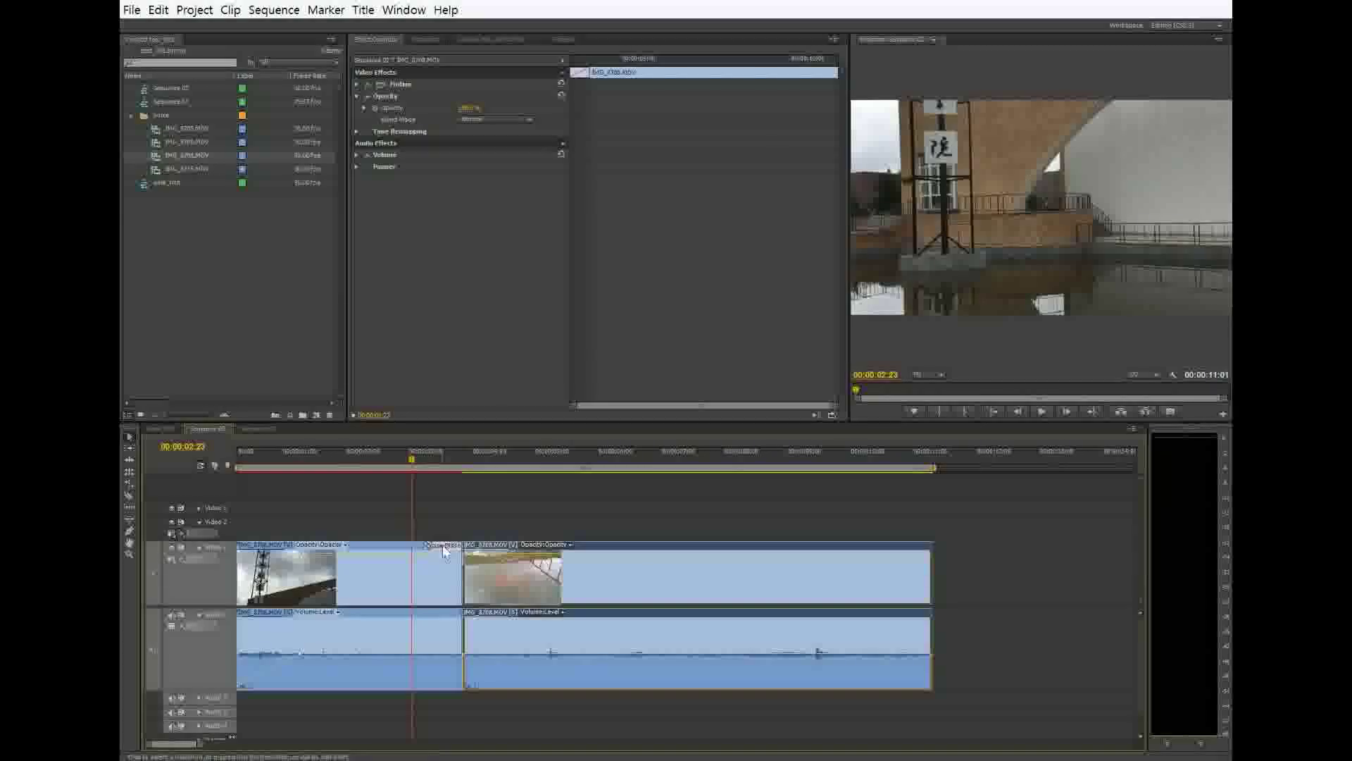
{"action": "left_click", "coordinate": [442, 544]}
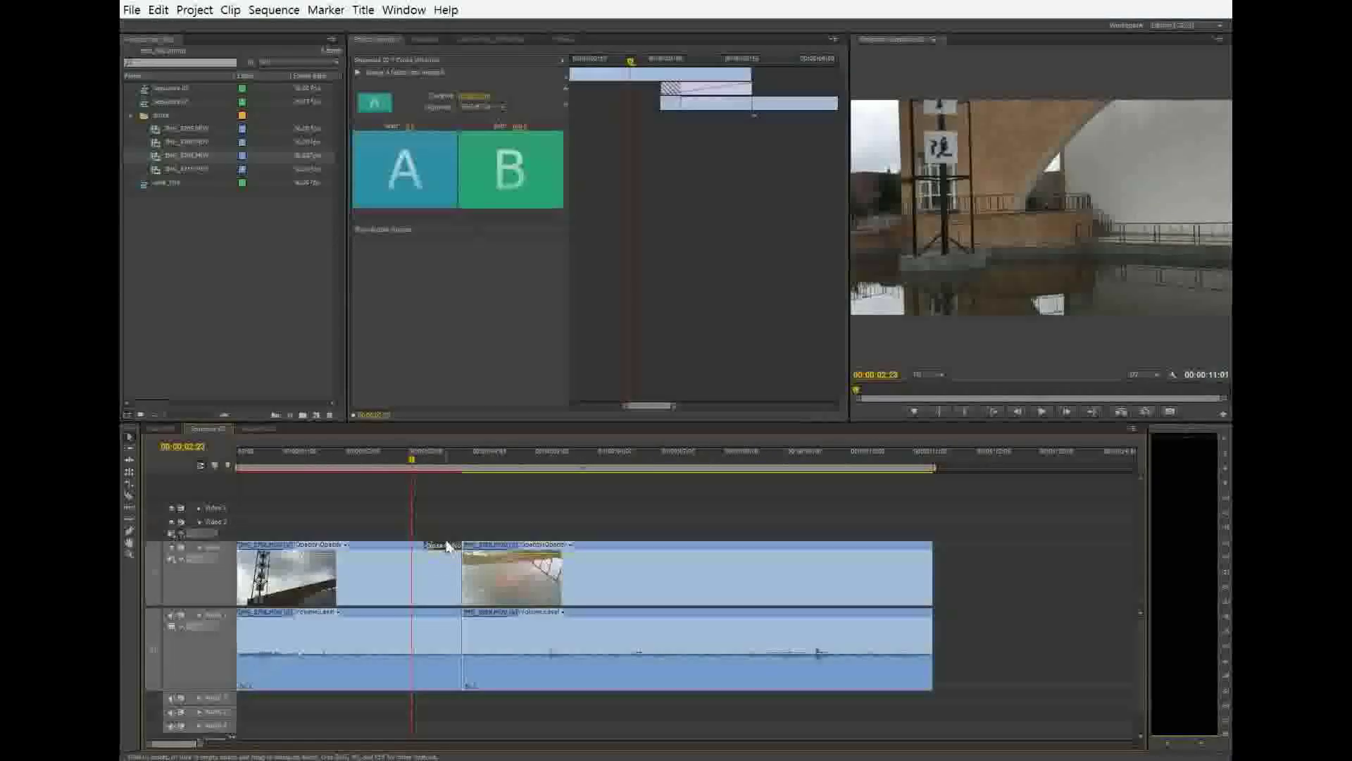
Step: Delete the Cross Dissolve, trim the fish clip's start, and butt it against the bridge clip (sequence 00:00:05:23)
{"action": "key", "text": "Delete"}
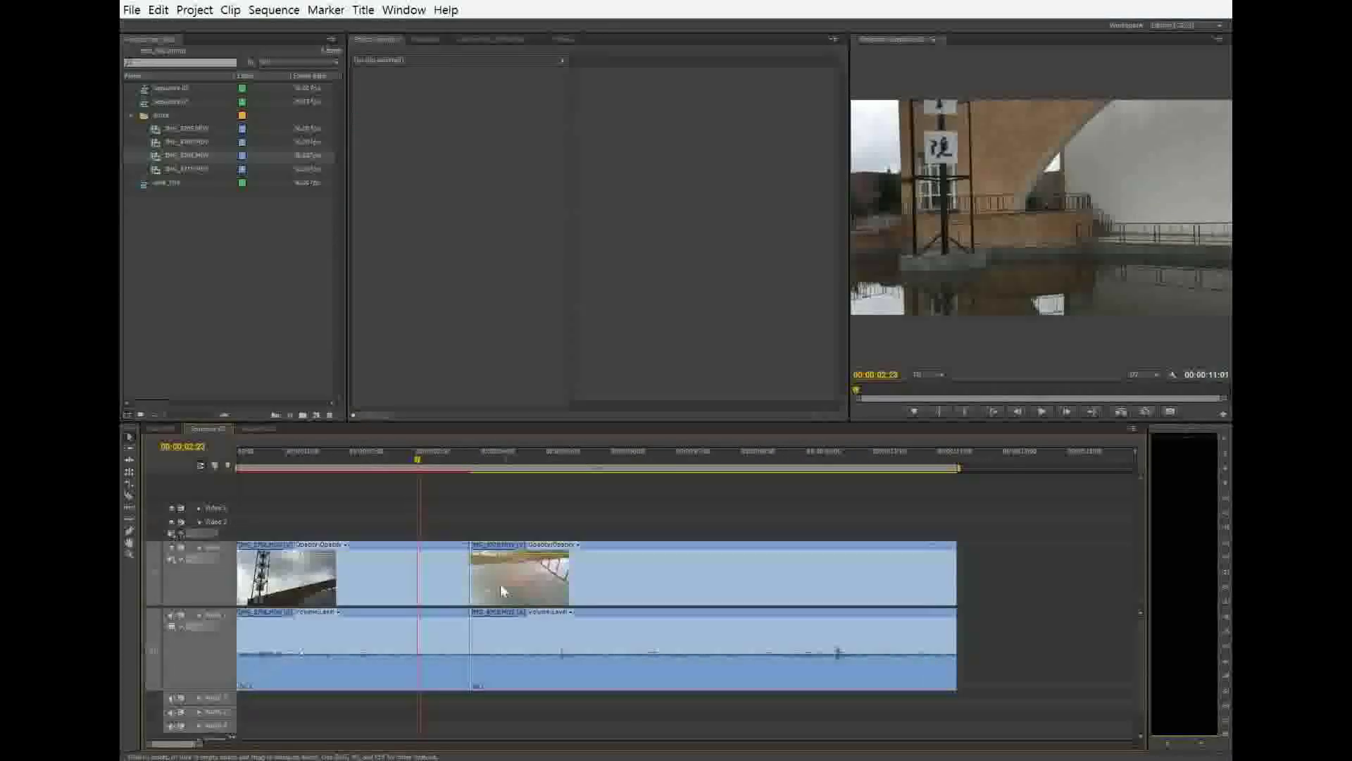
{"action": "left_click", "coordinate": [560, 576]}
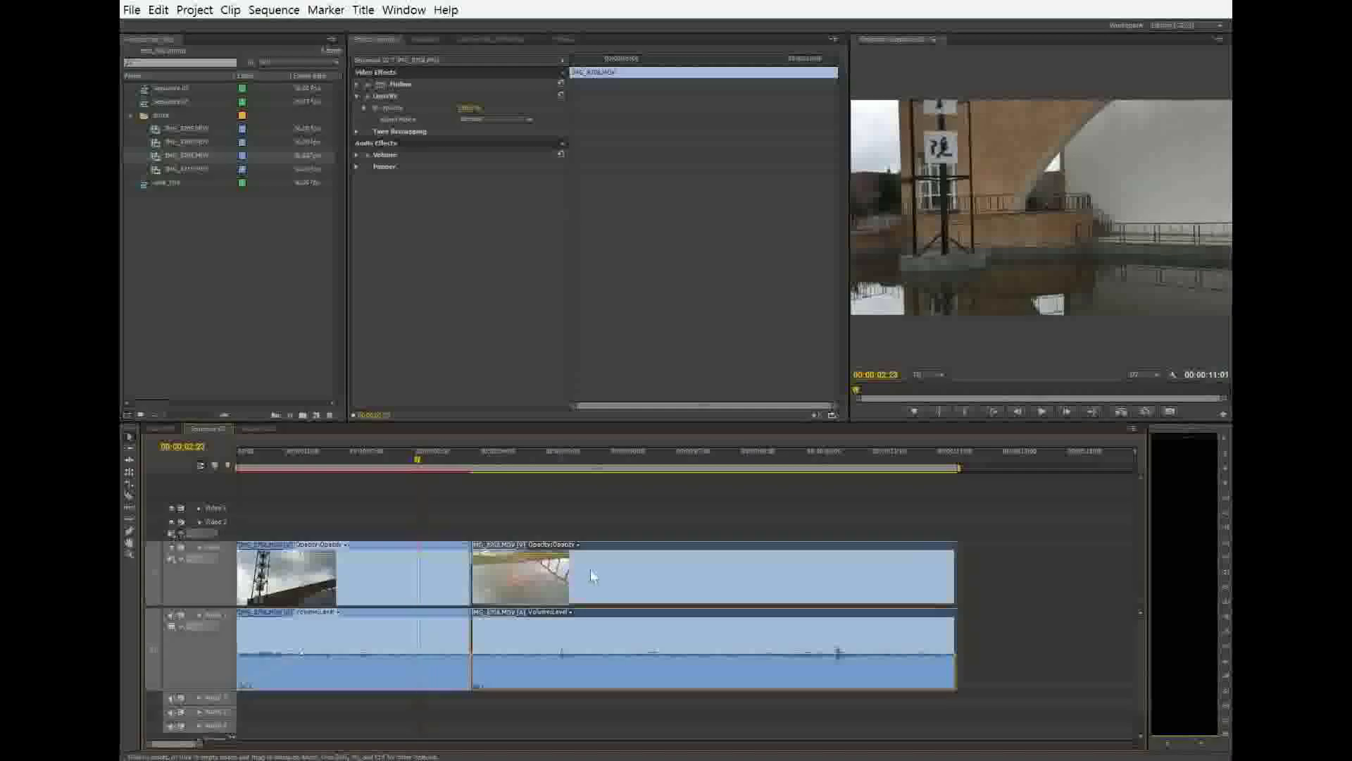
{"action": "left_click_drag", "start_coordinate": [592, 576], "coordinate": [796, 576]}
{"action": "left_click_drag", "start_coordinate": [681, 578], "coordinate": [1019, 572]}
{"action": "left_click_drag", "start_coordinate": [1100, 589], "coordinate": [750, 589]}
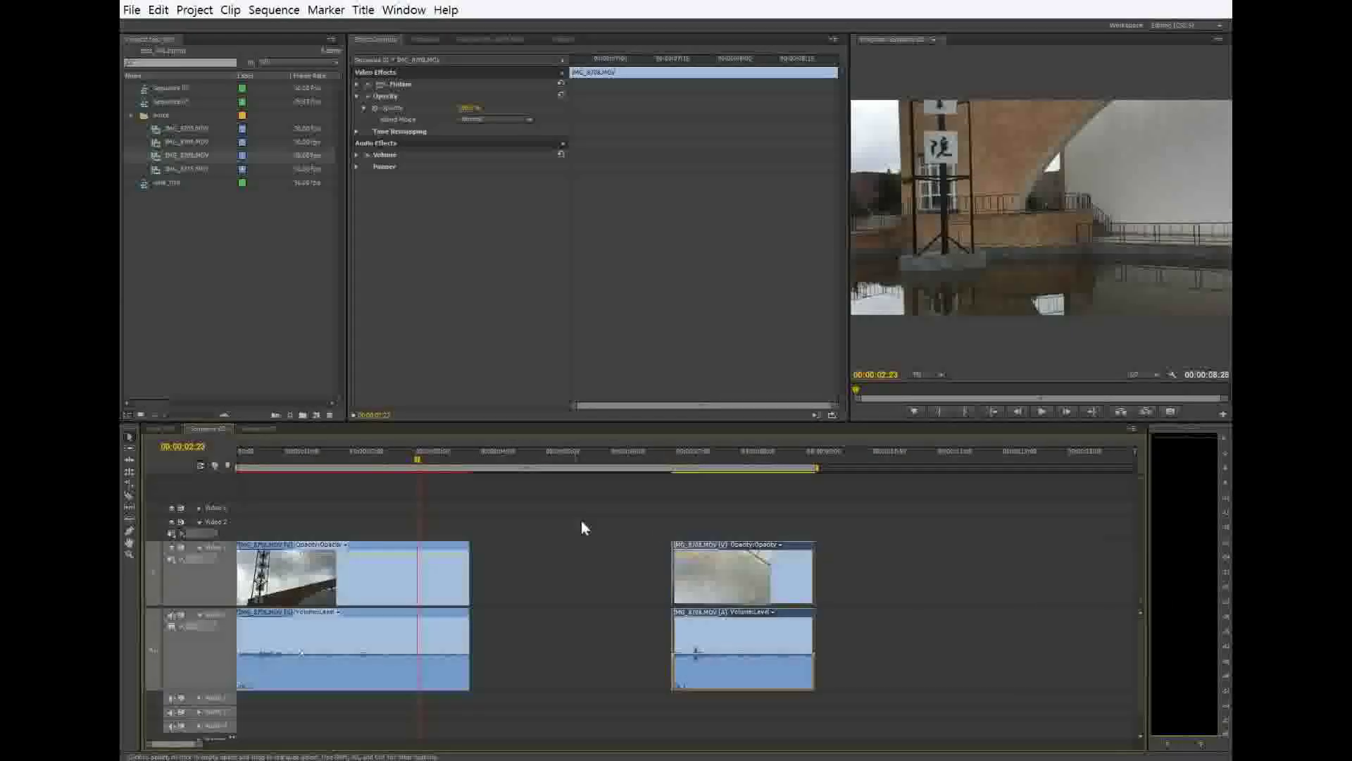
{"action": "left_click_drag", "start_coordinate": [733, 579], "coordinate": [547, 640]}
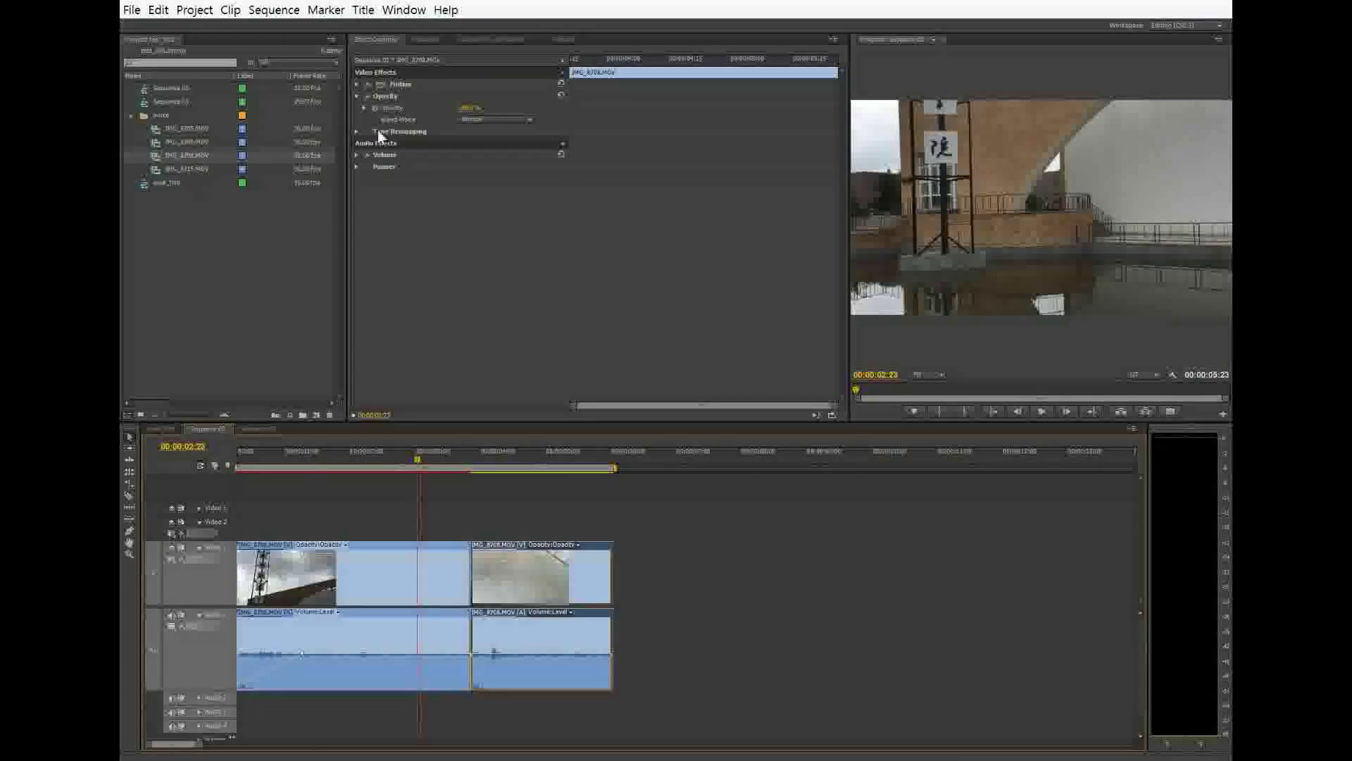
Step: Place Cross Dissolve at the end of the bridge clip so it ends at the cut
{"action": "left_click", "coordinate": [564, 40]}
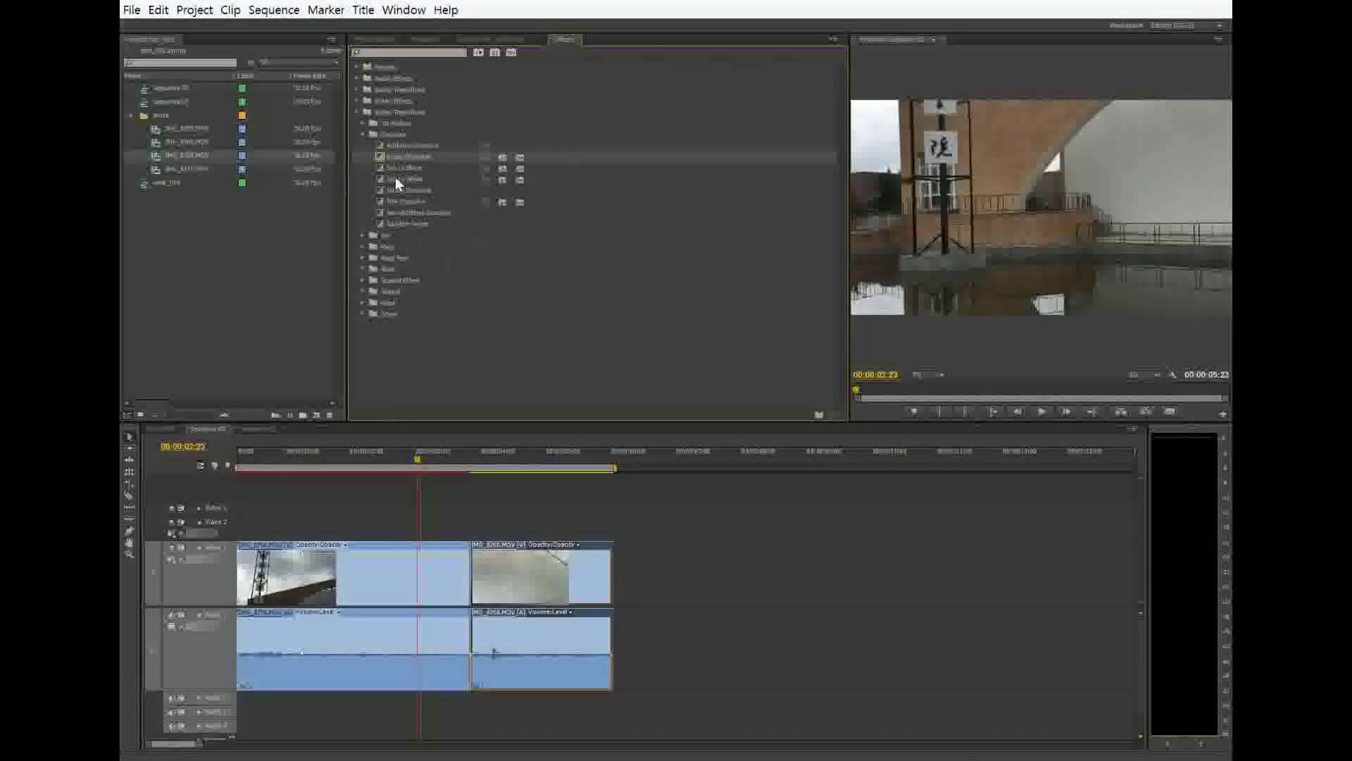
{"action": "left_click_drag", "start_coordinate": [374, 155], "coordinate": [446, 556]}
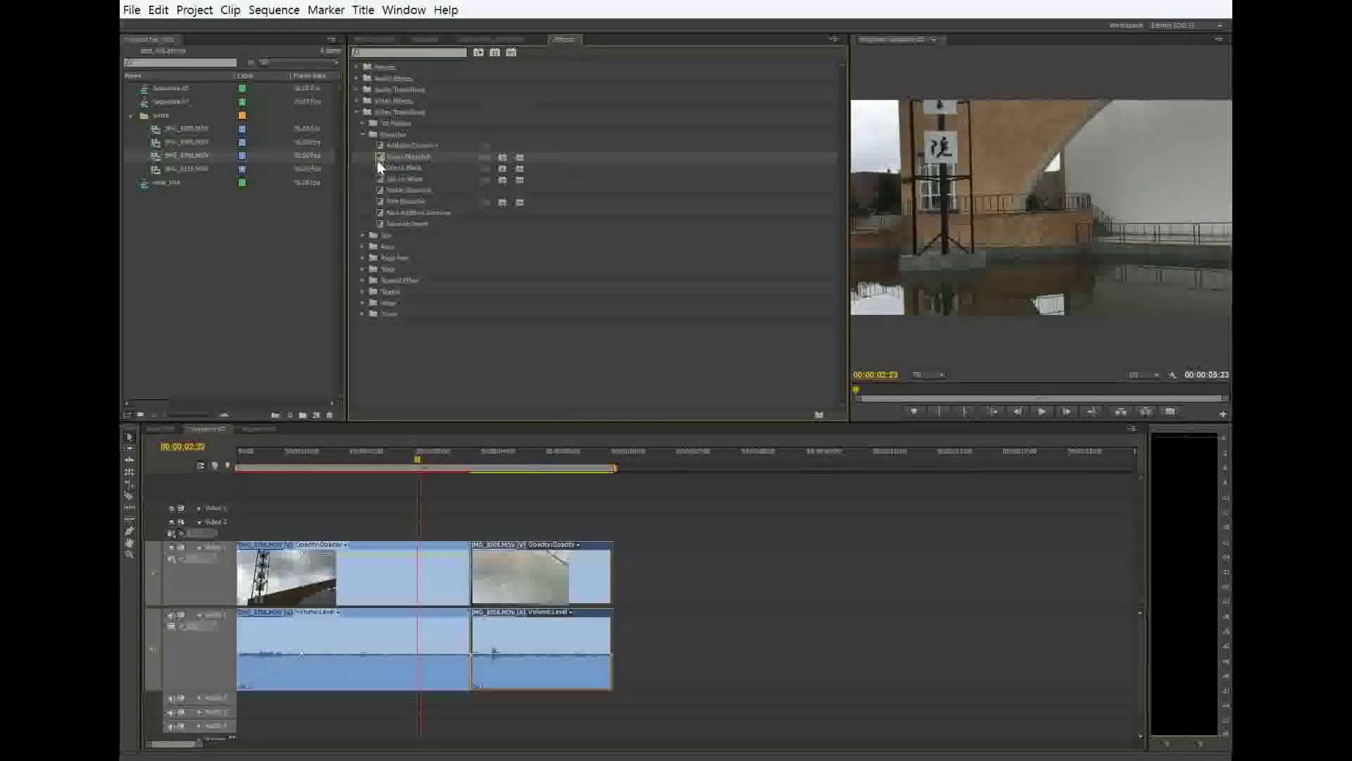
{"action": "left_click_drag", "start_coordinate": [378, 162], "coordinate": [425, 622]}
{"action": "left_click", "coordinate": [459, 579]}
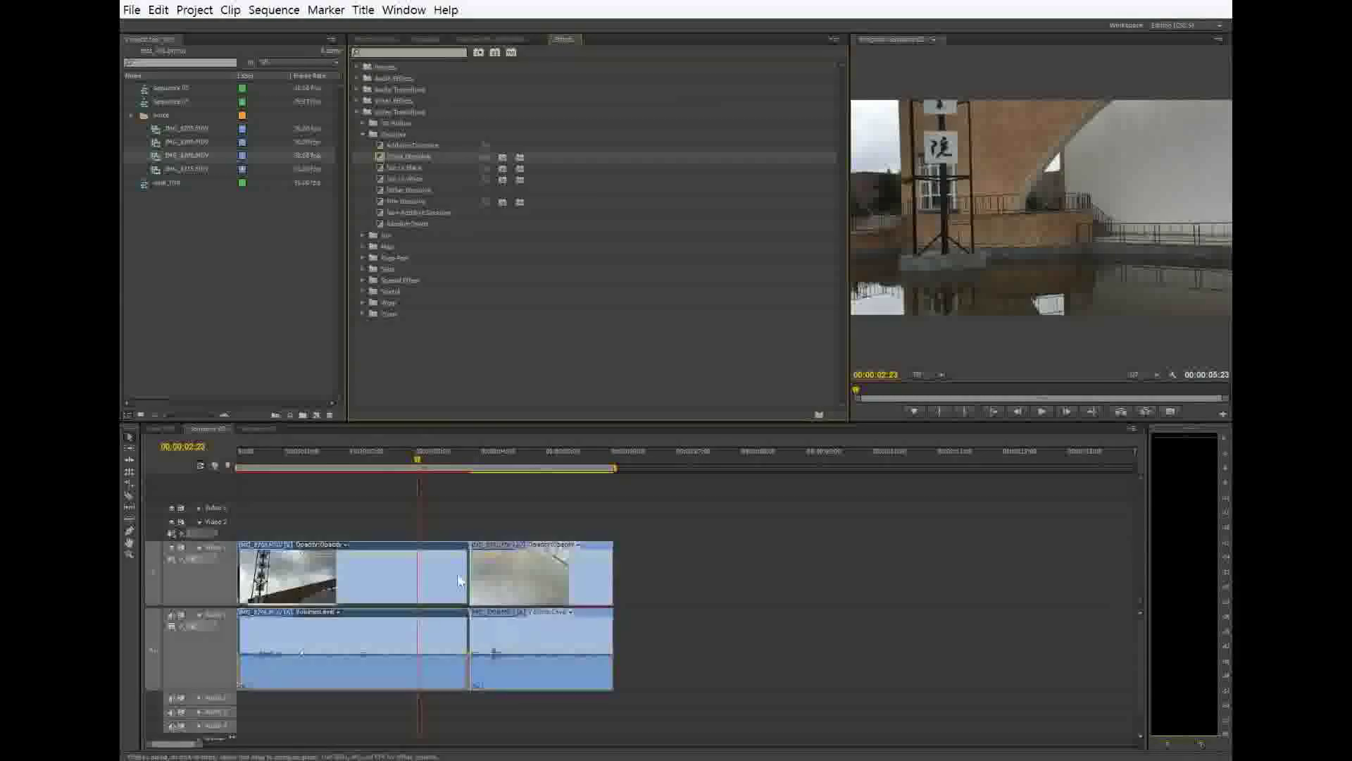
{"action": "left_click_drag", "start_coordinate": [386, 155], "coordinate": [443, 548]}
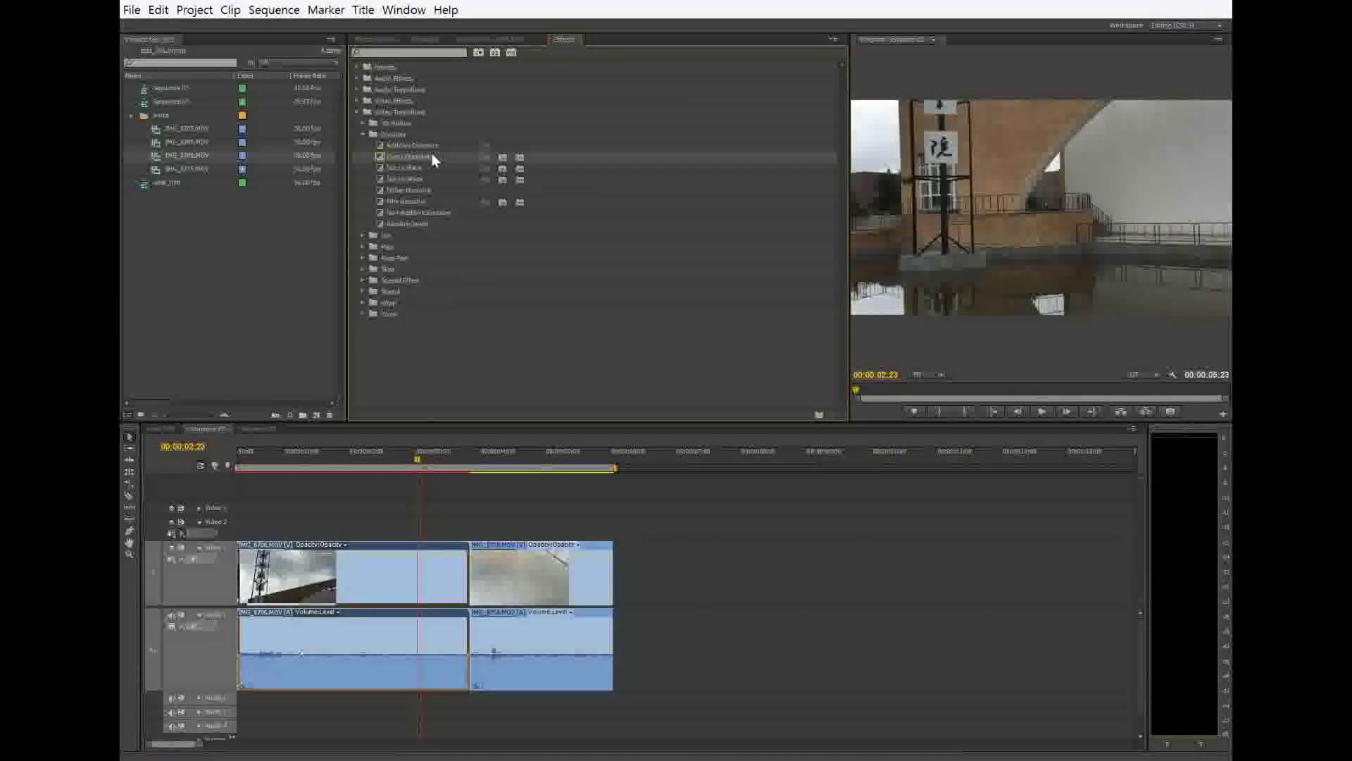
{"action": "left_click_drag", "start_coordinate": [378, 155], "coordinate": [446, 544]}
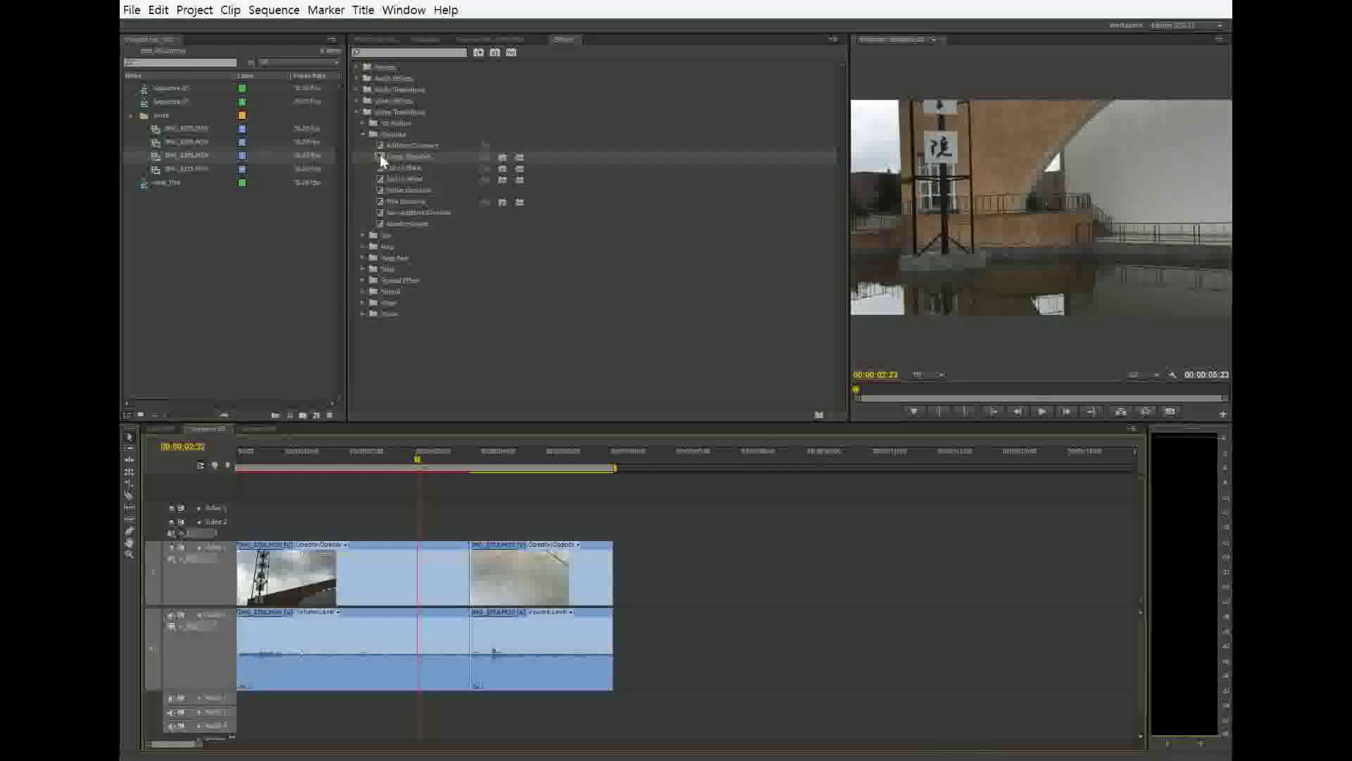
{"action": "left_click", "coordinate": [381, 156]}
{"action": "left_click_drag", "start_coordinate": [408, 156], "coordinate": [416, 458]}
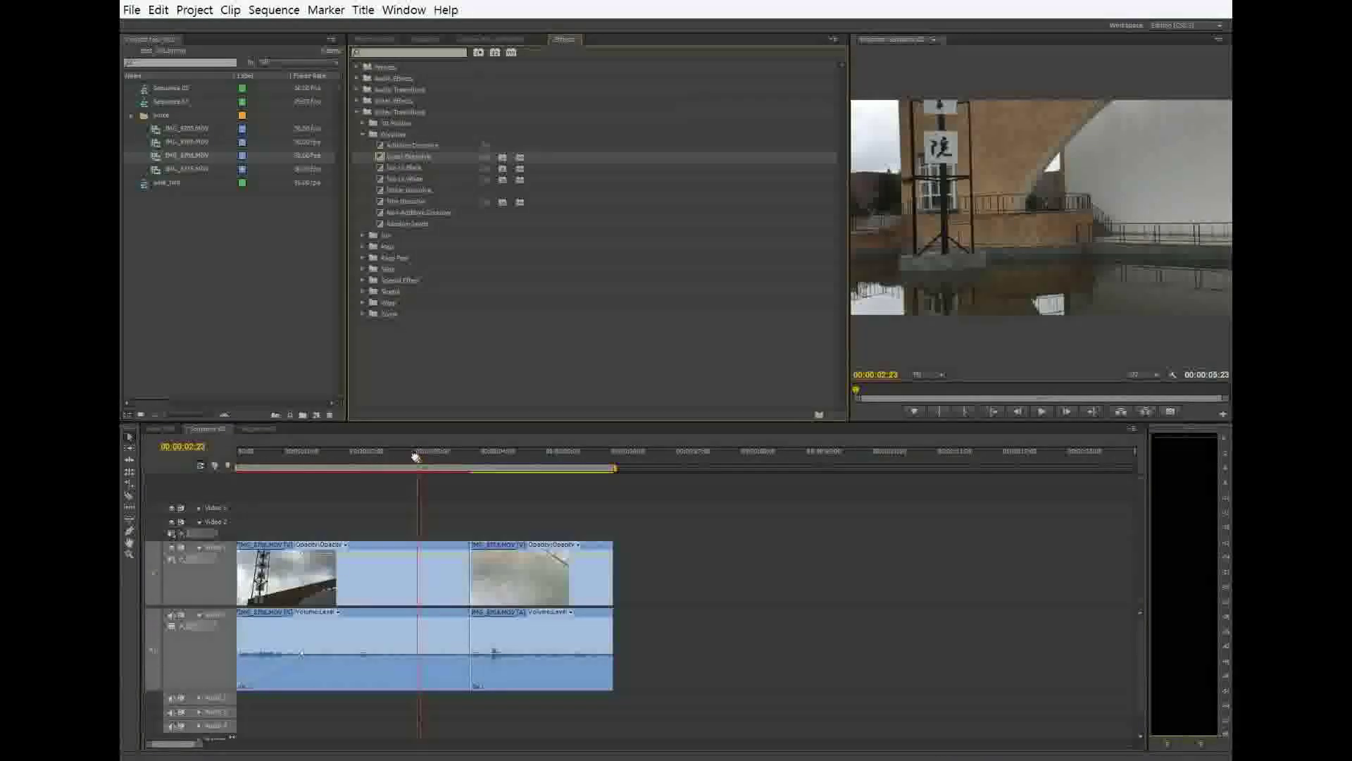
{"action": "left_click", "coordinate": [455, 548]}
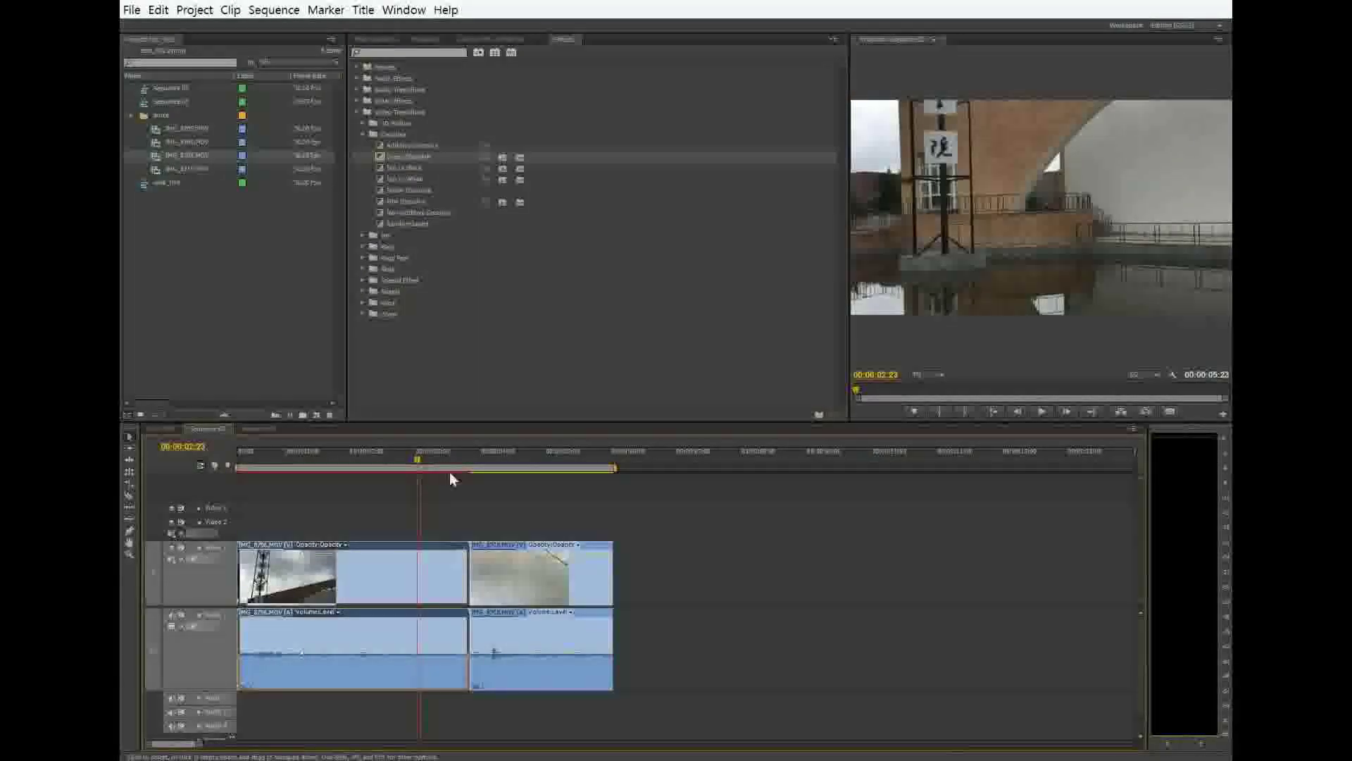
{"action": "left_click", "coordinate": [399, 155]}
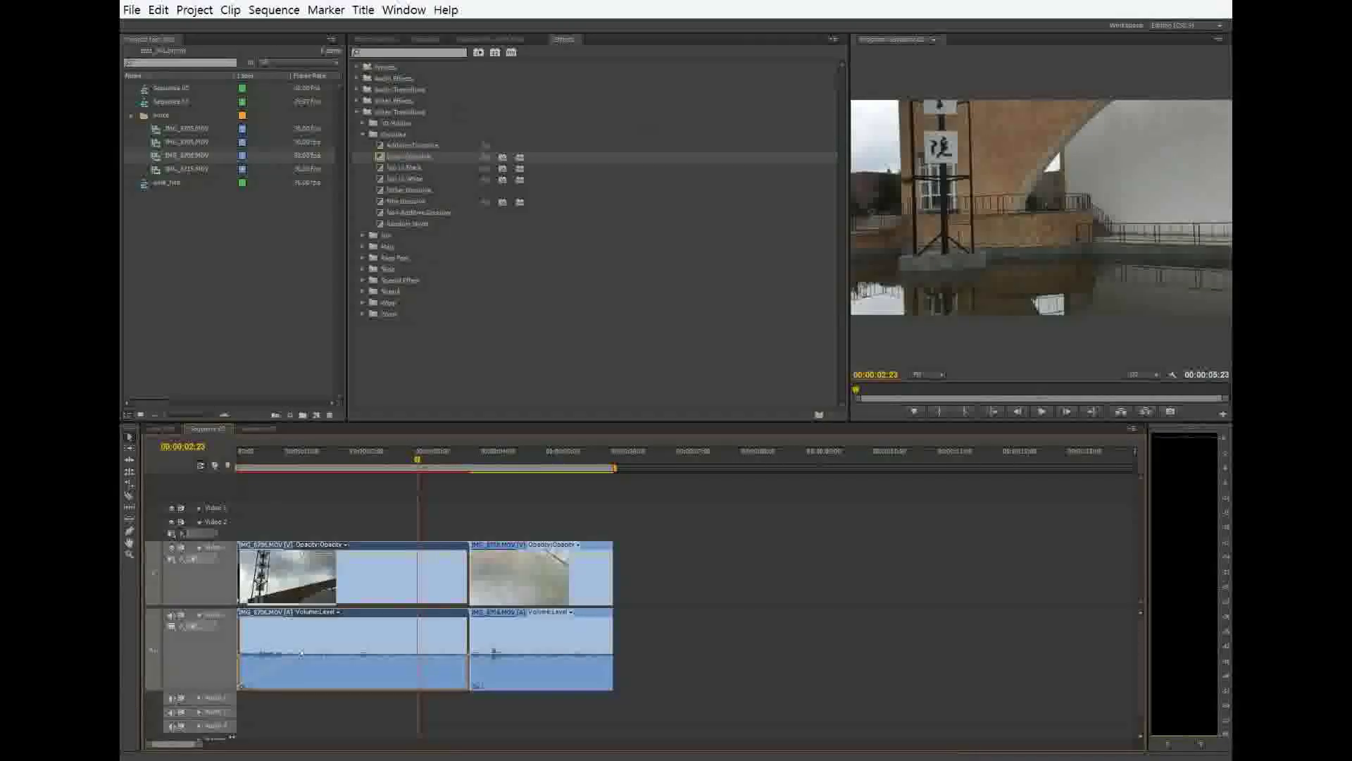
{"action": "left_click_drag", "start_coordinate": [414, 155], "coordinate": [459, 548]}
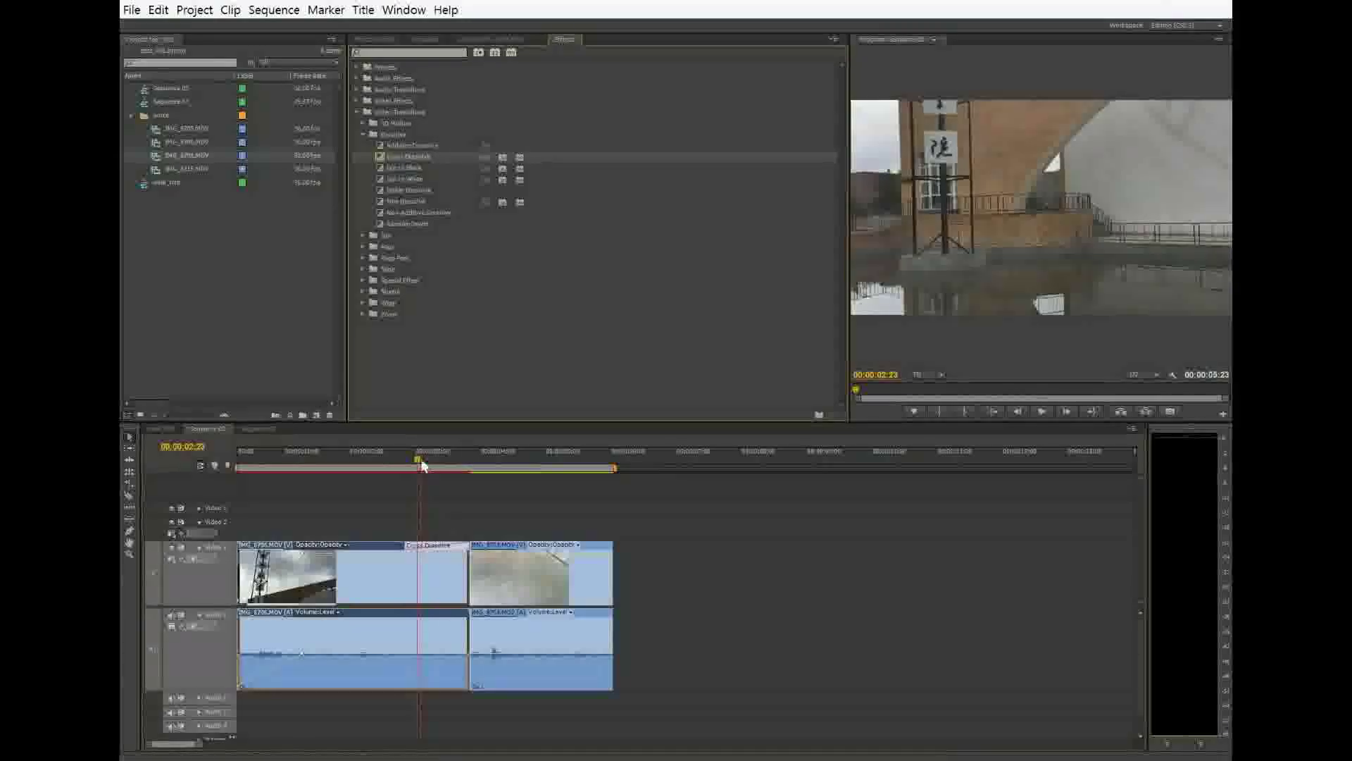
Step: Extend the Cross Dissolve's left edge further back into the bridge clip
{"action": "left_click_drag", "start_coordinate": [422, 465], "coordinate": [456, 463]}
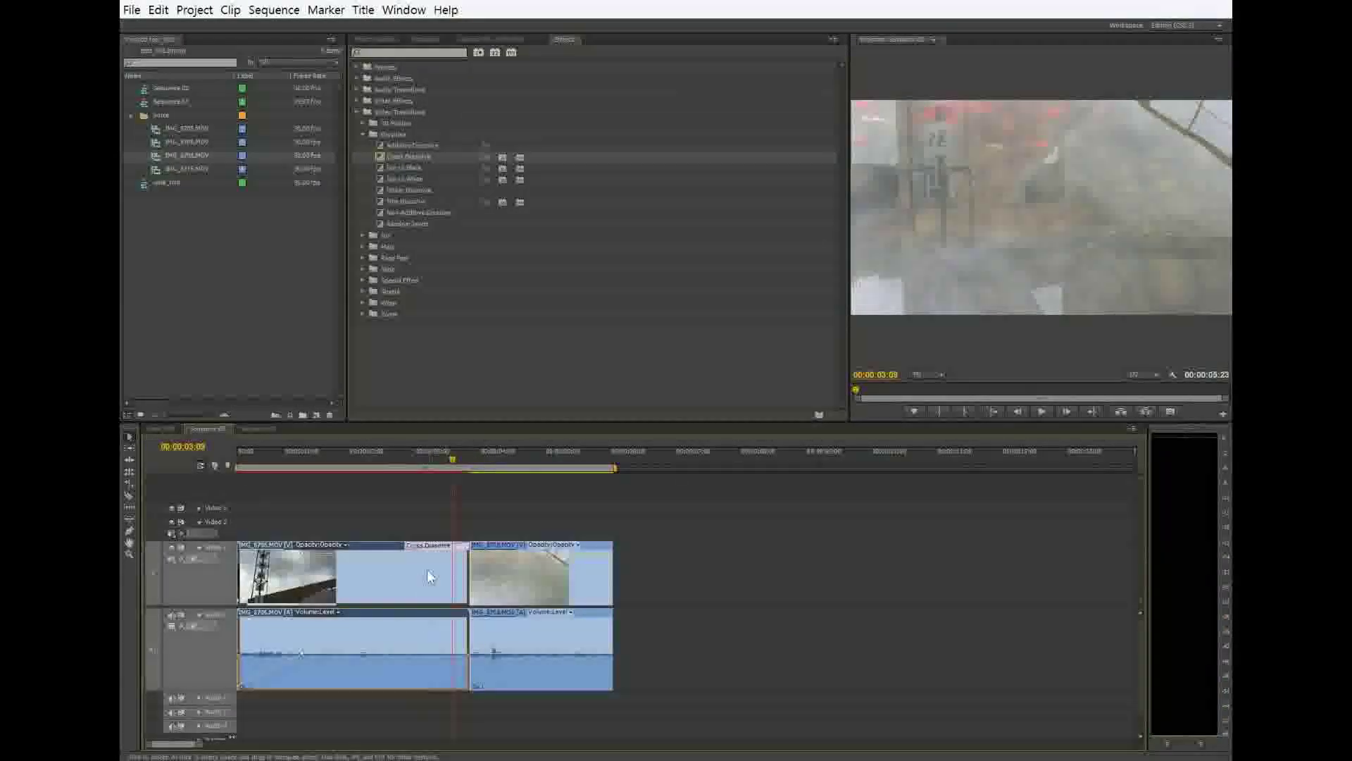
{"action": "left_click", "coordinate": [448, 547]}
{"action": "left_click", "coordinate": [447, 544]}
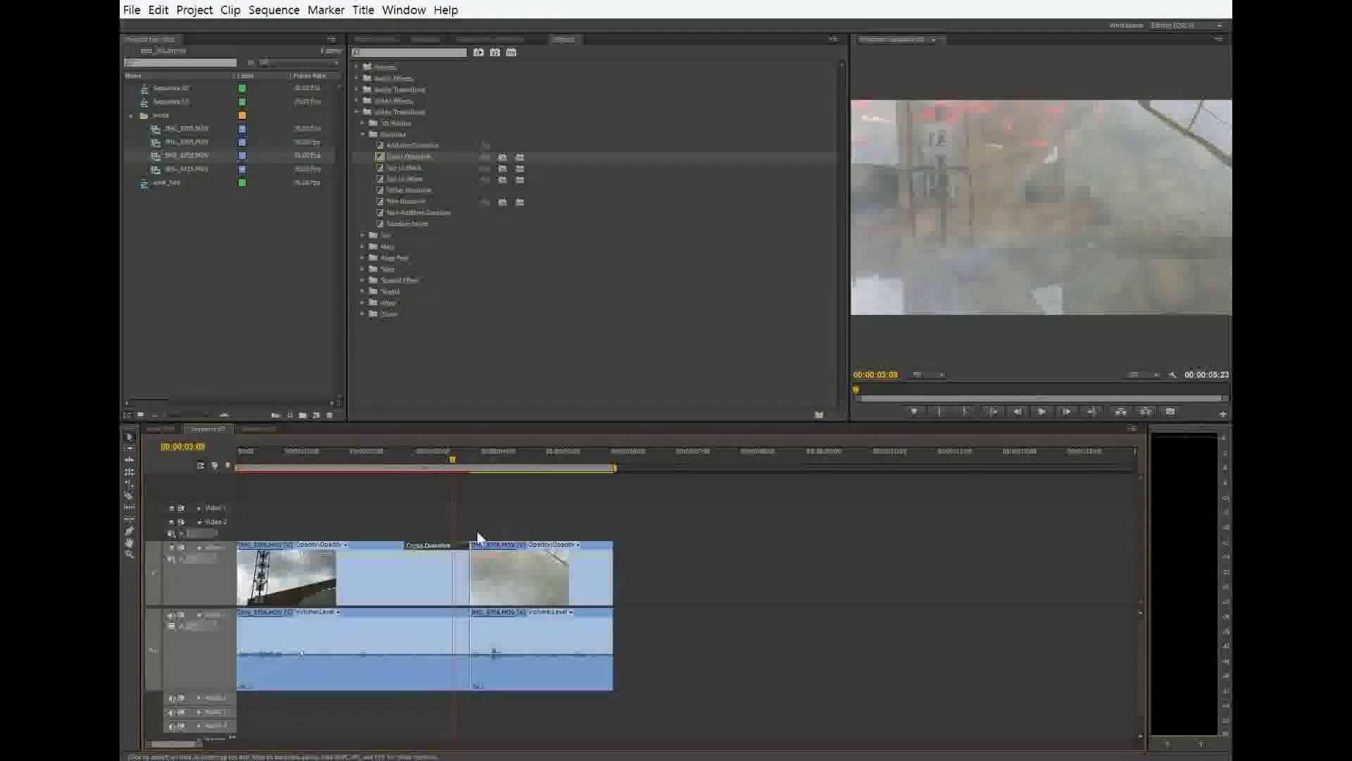
{"action": "left_click", "coordinate": [374, 41]}
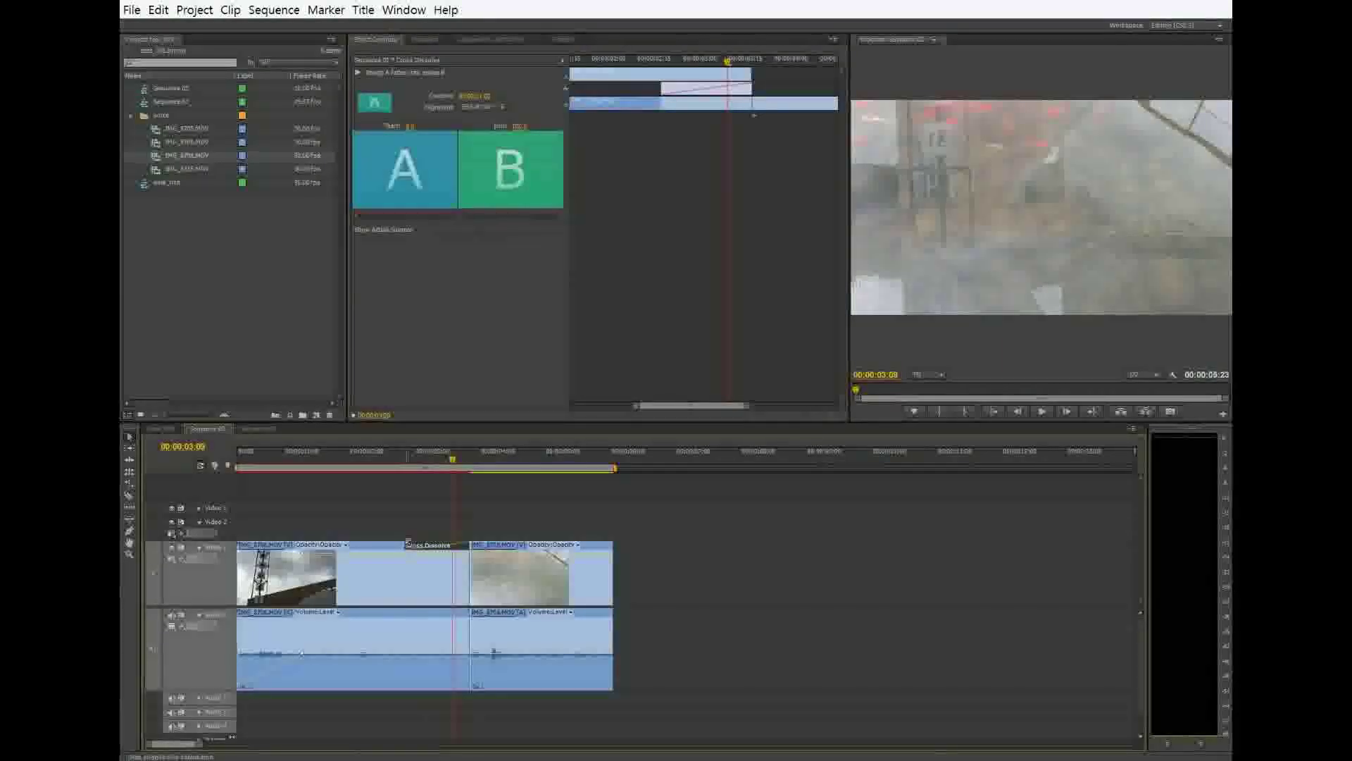
{"action": "left_click_drag", "start_coordinate": [408, 543], "coordinate": [348, 544]}
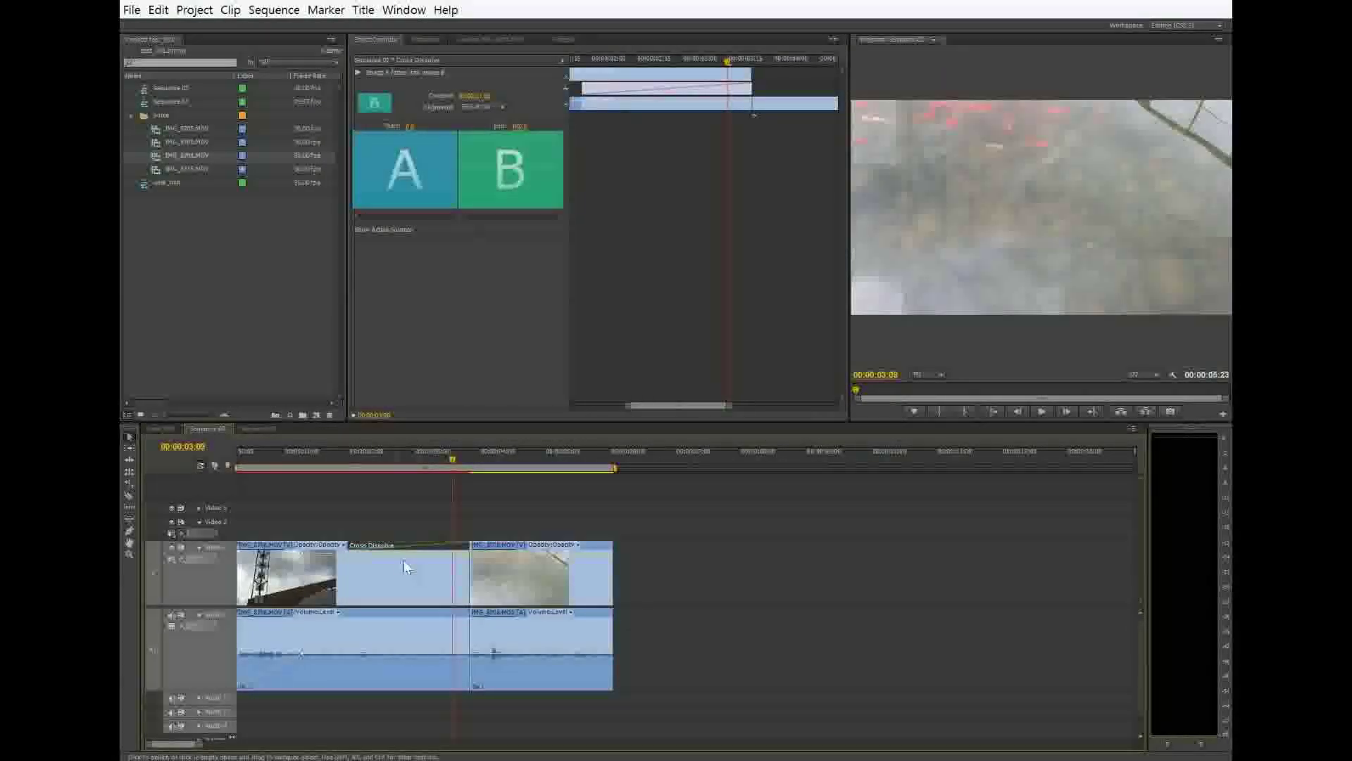
{"action": "left_click", "coordinate": [729, 643]}
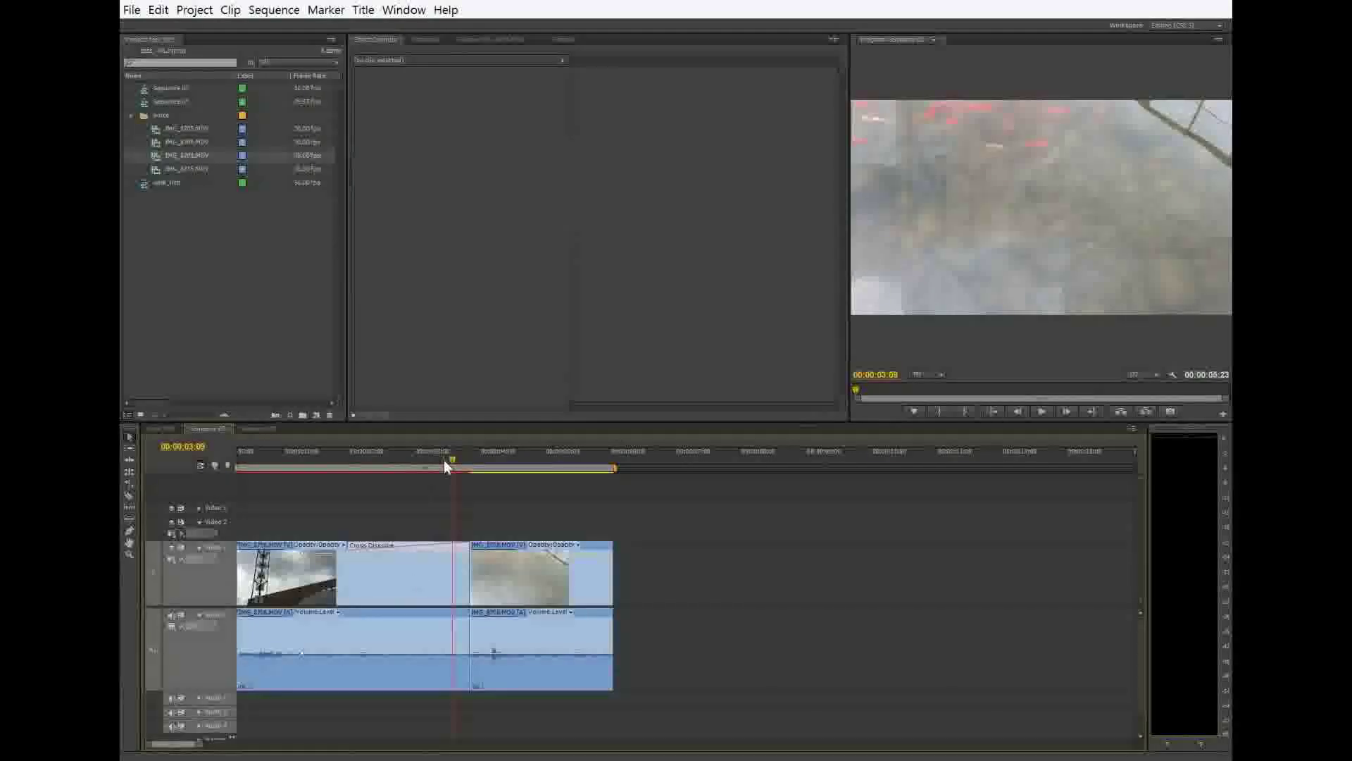
Step: Select the second clip and Cross Dissolve, then preview the dissolve from near the sequence start
{"action": "left_click", "coordinate": [518, 572]}
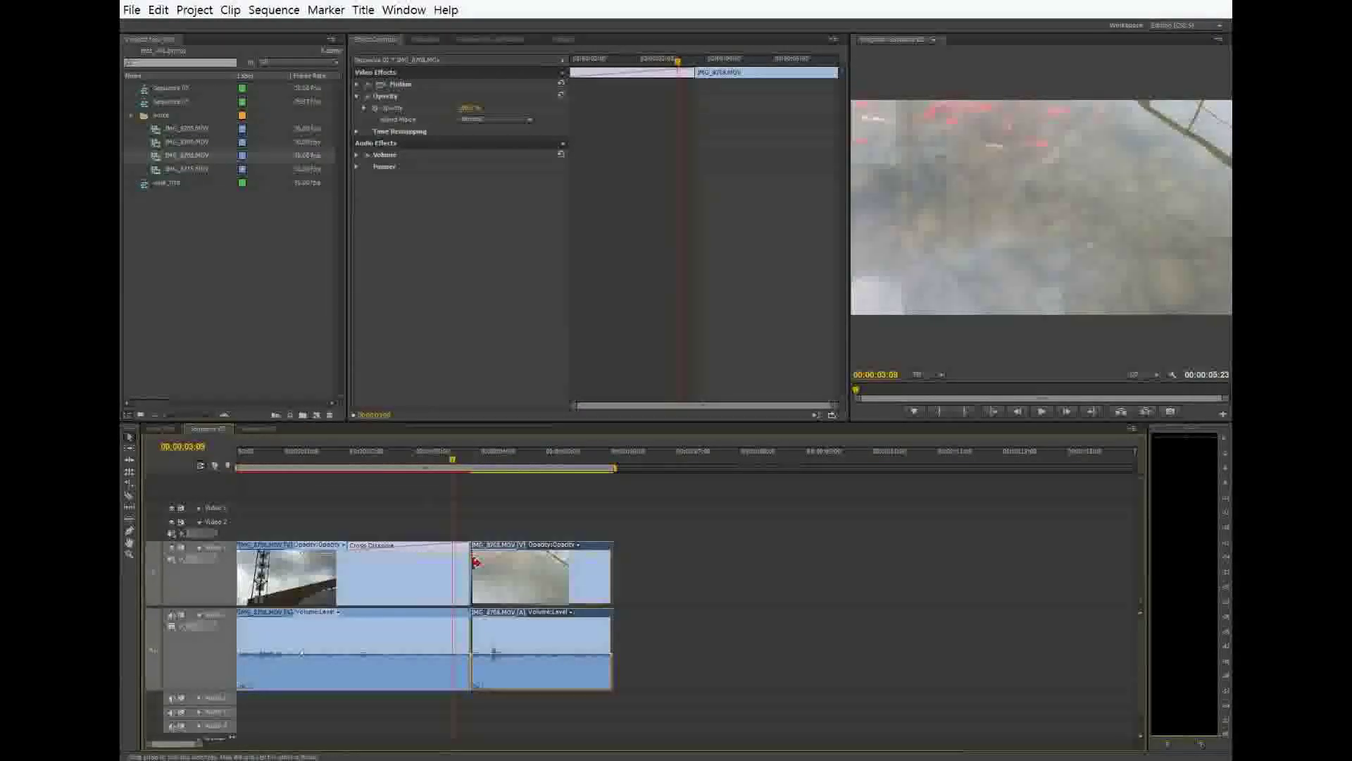
{"action": "left_click", "coordinate": [383, 544]}
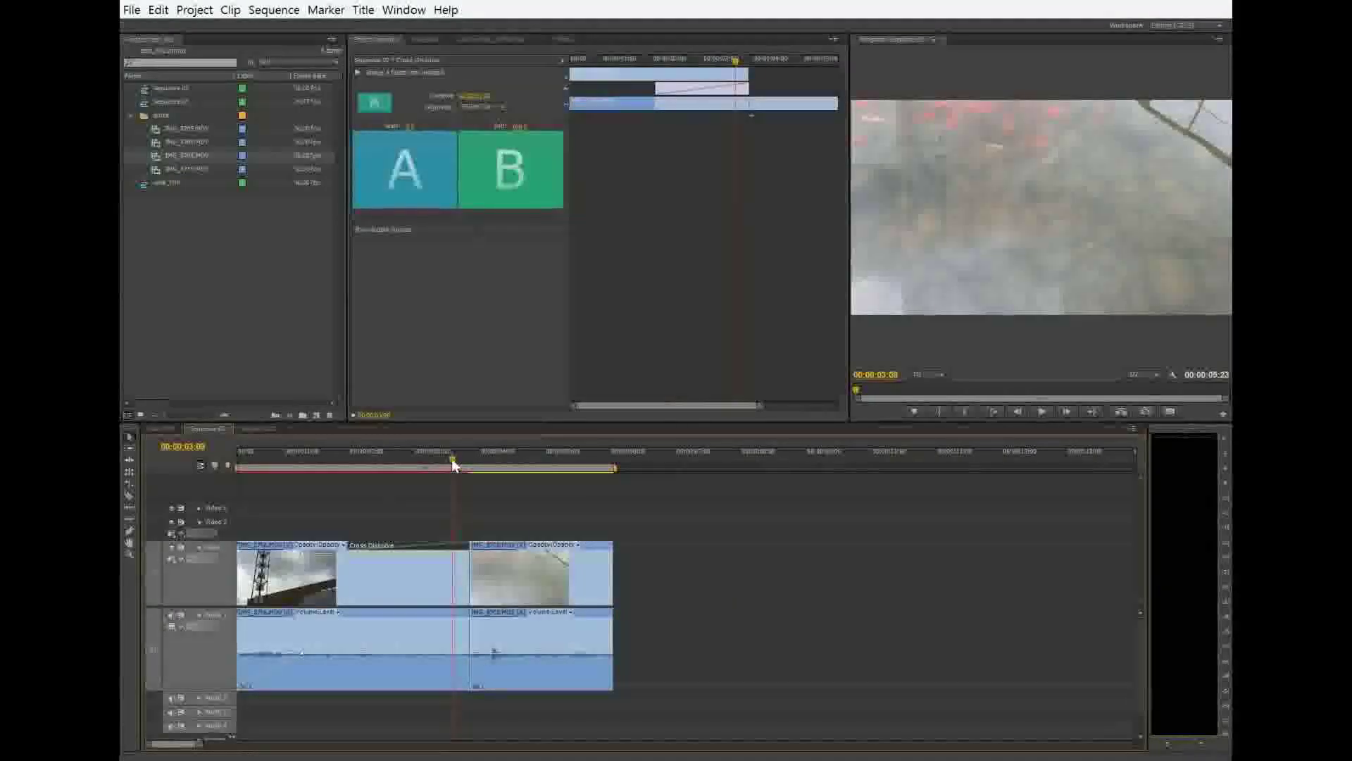
{"action": "left_click_drag", "start_coordinate": [451, 458], "coordinate": [290, 464]}
{"action": "key", "text": "space"}
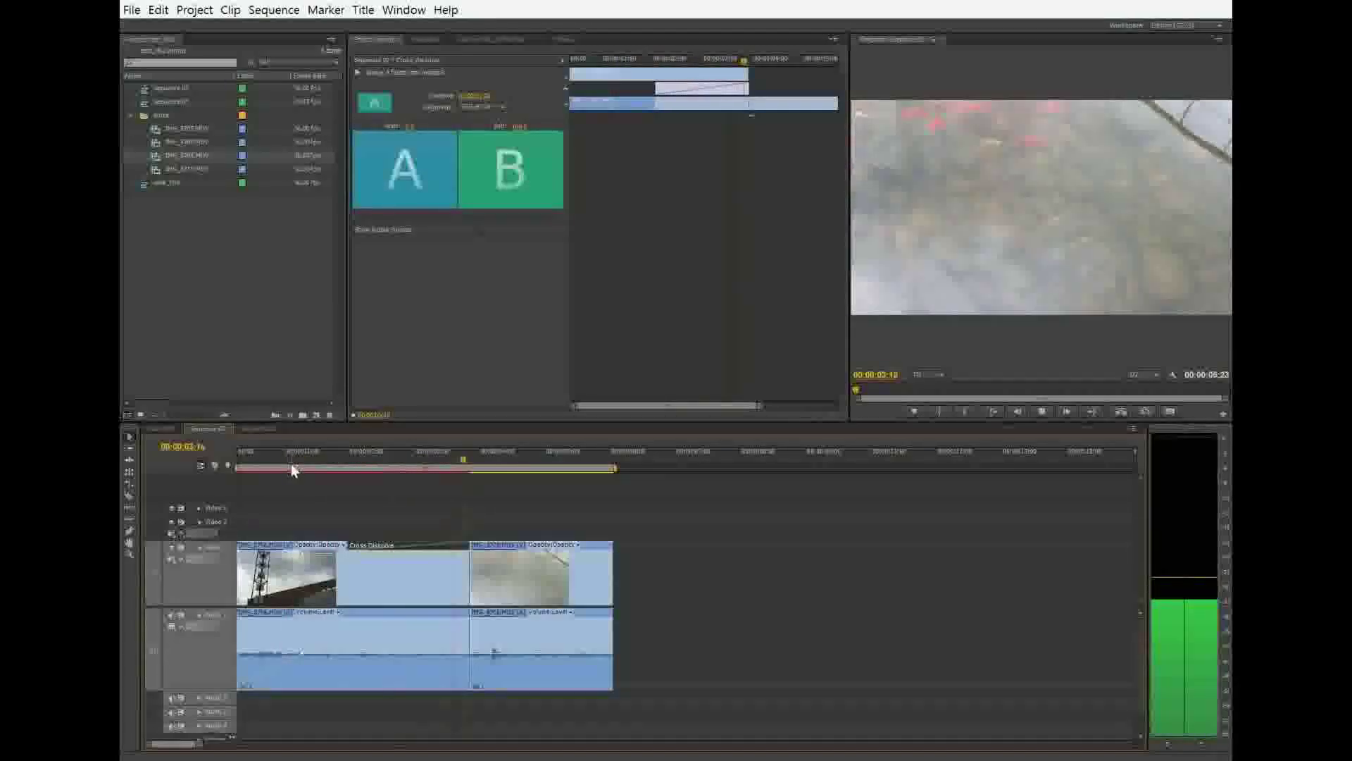
{"action": "key", "text": "space"}
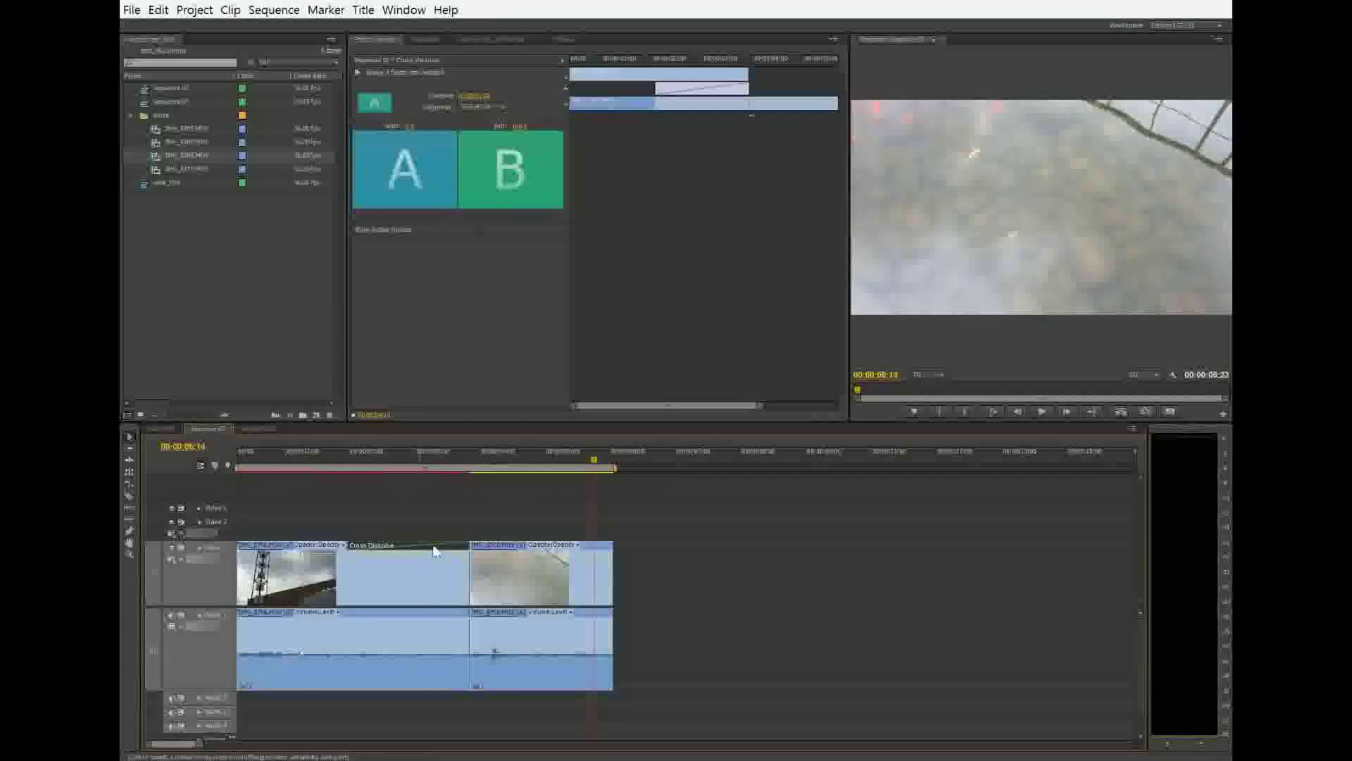
Step: Adjust the Cross Dissolve's length and start so it overlaps more of the bridge clip
{"action": "left_click_drag", "start_coordinate": [594, 460], "coordinate": [429, 467]}
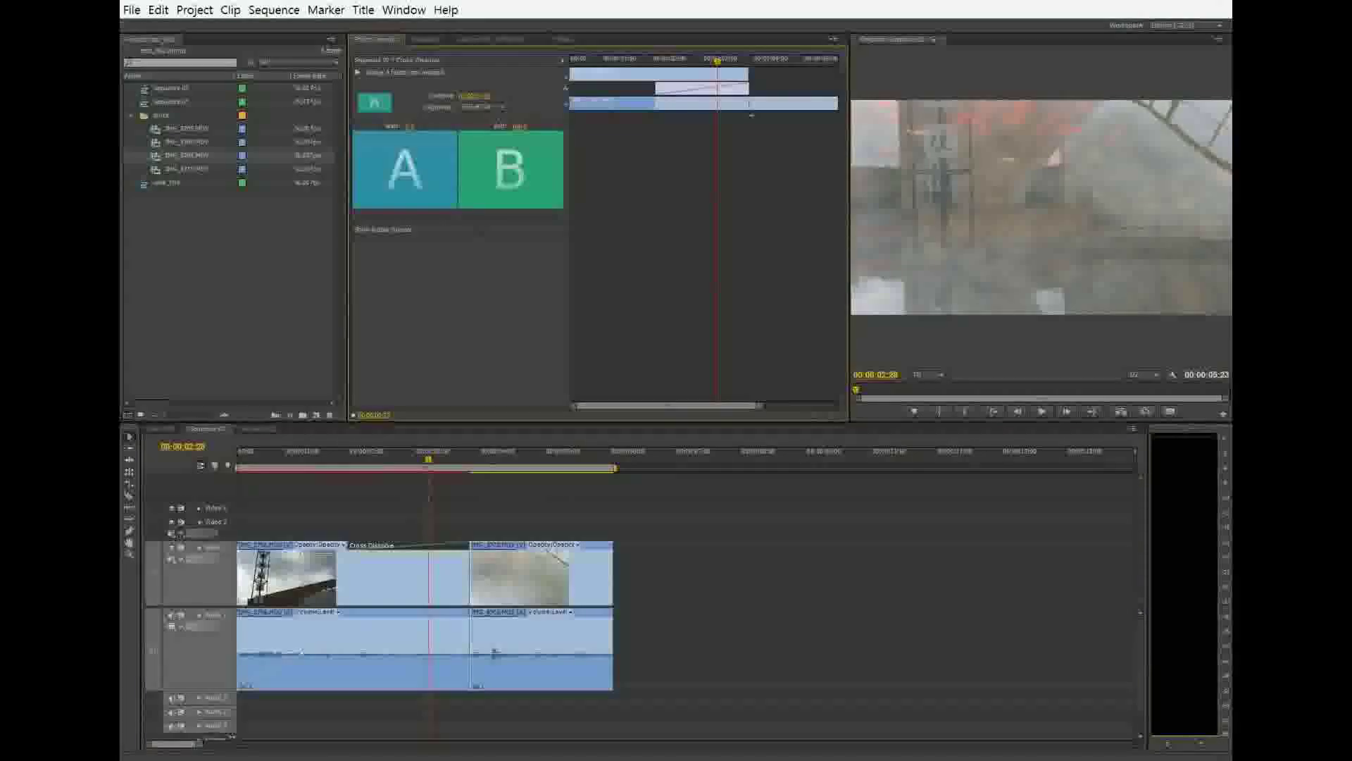
{"action": "left_click_drag", "start_coordinate": [475, 96], "coordinate": [458, 583]}
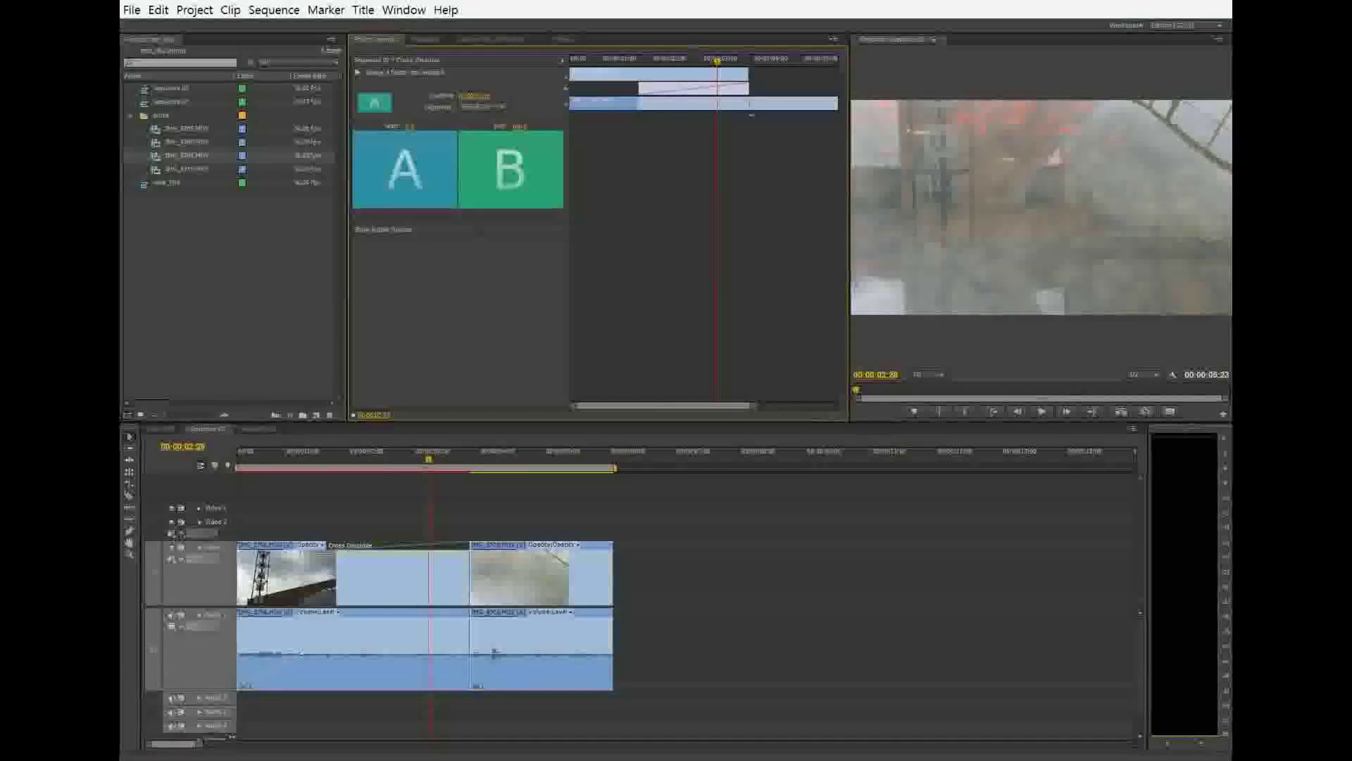
{"action": "left_click_drag", "start_coordinate": [474, 95], "coordinate": [493, 146]}
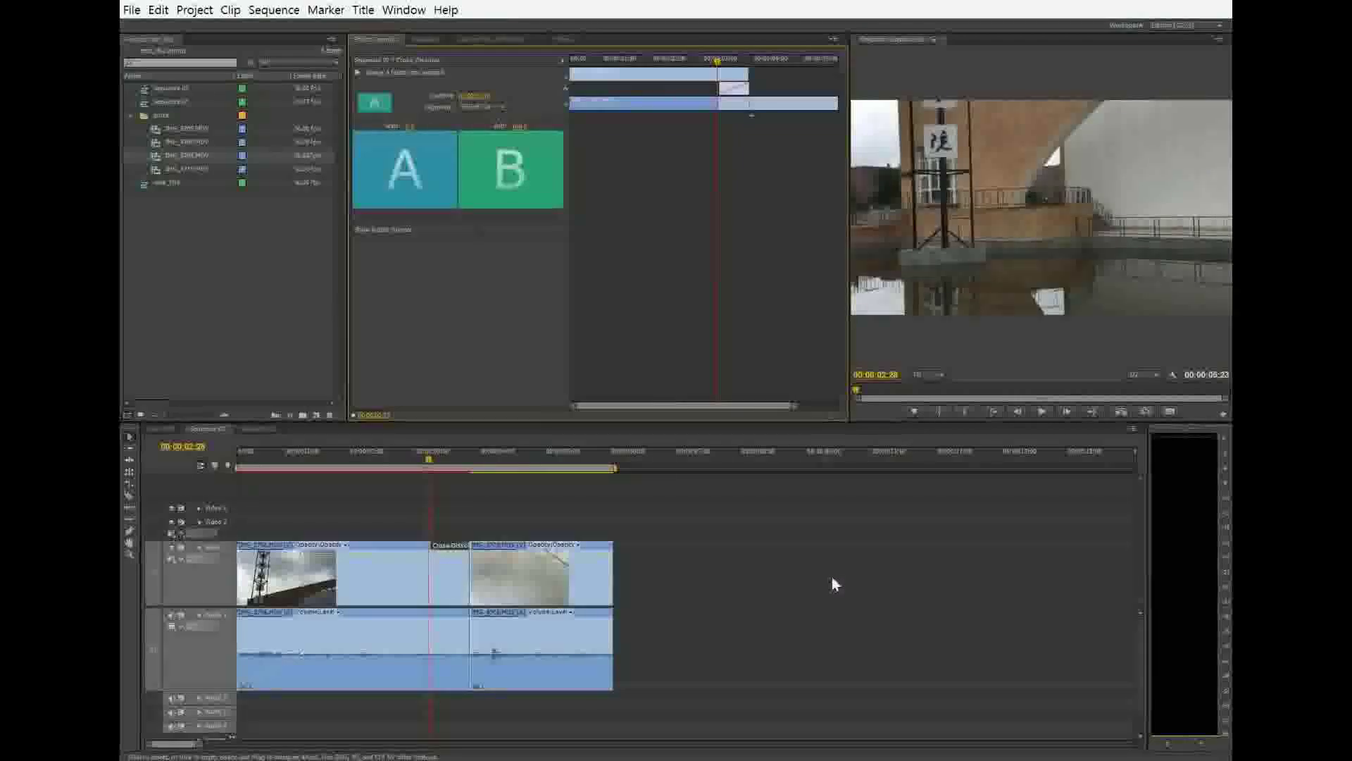
{"action": "left_click", "coordinate": [832, 583]}
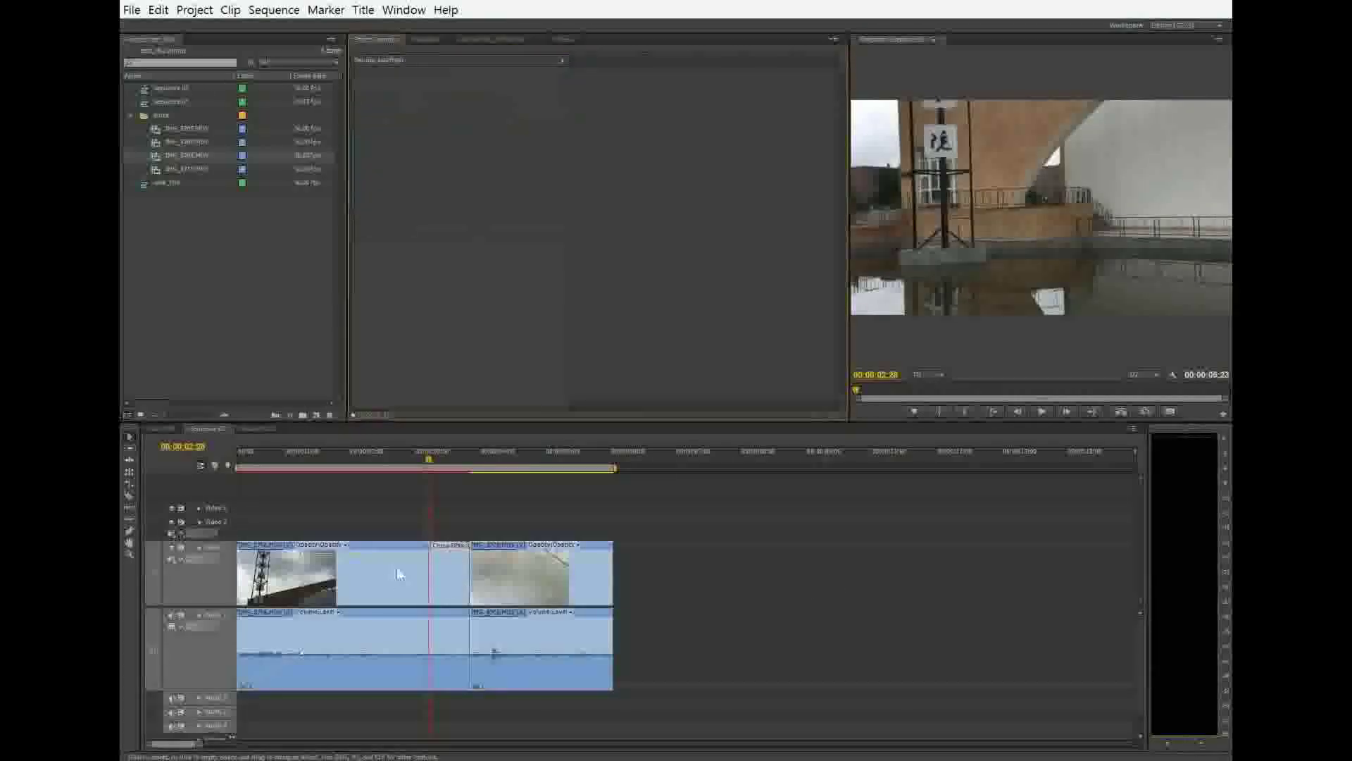
{"action": "left_click", "coordinate": [435, 544]}
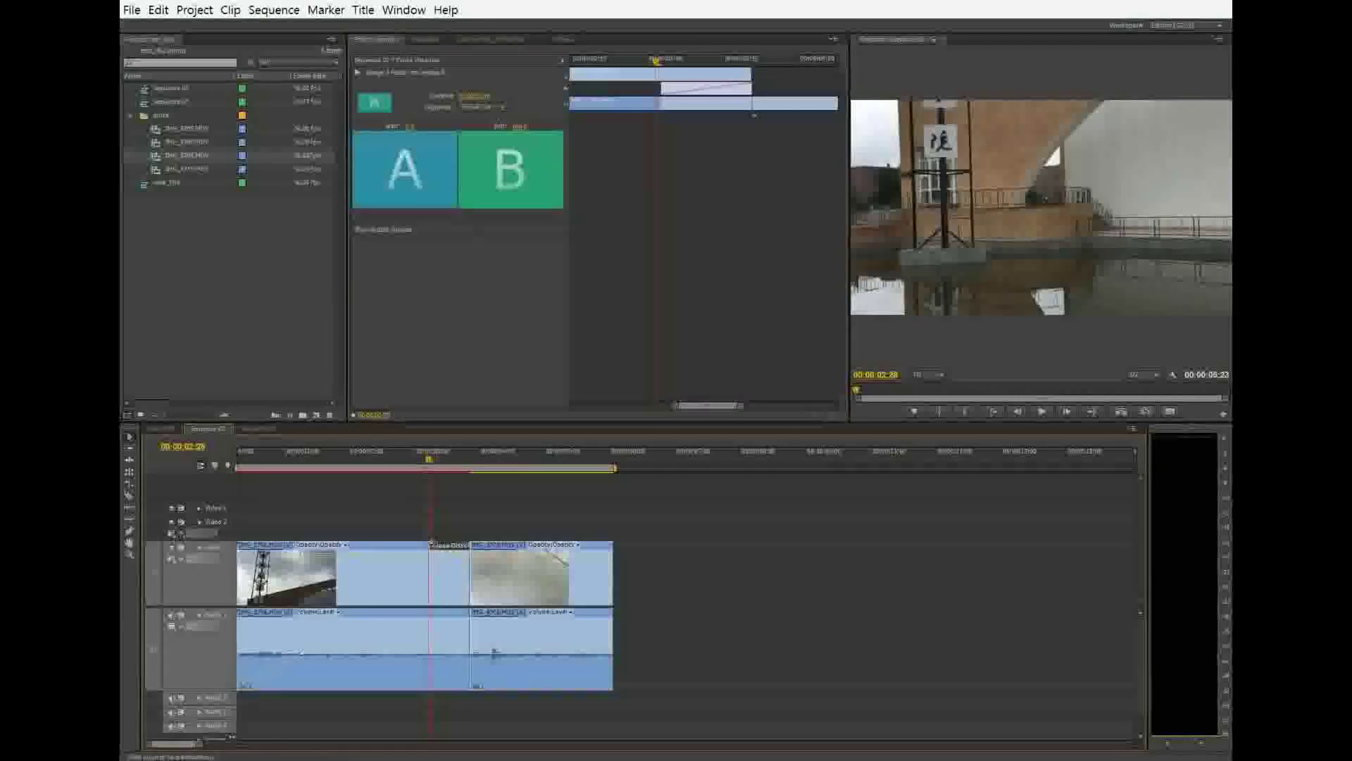
{"action": "left_click_drag", "start_coordinate": [431, 546], "coordinate": [403, 551]}
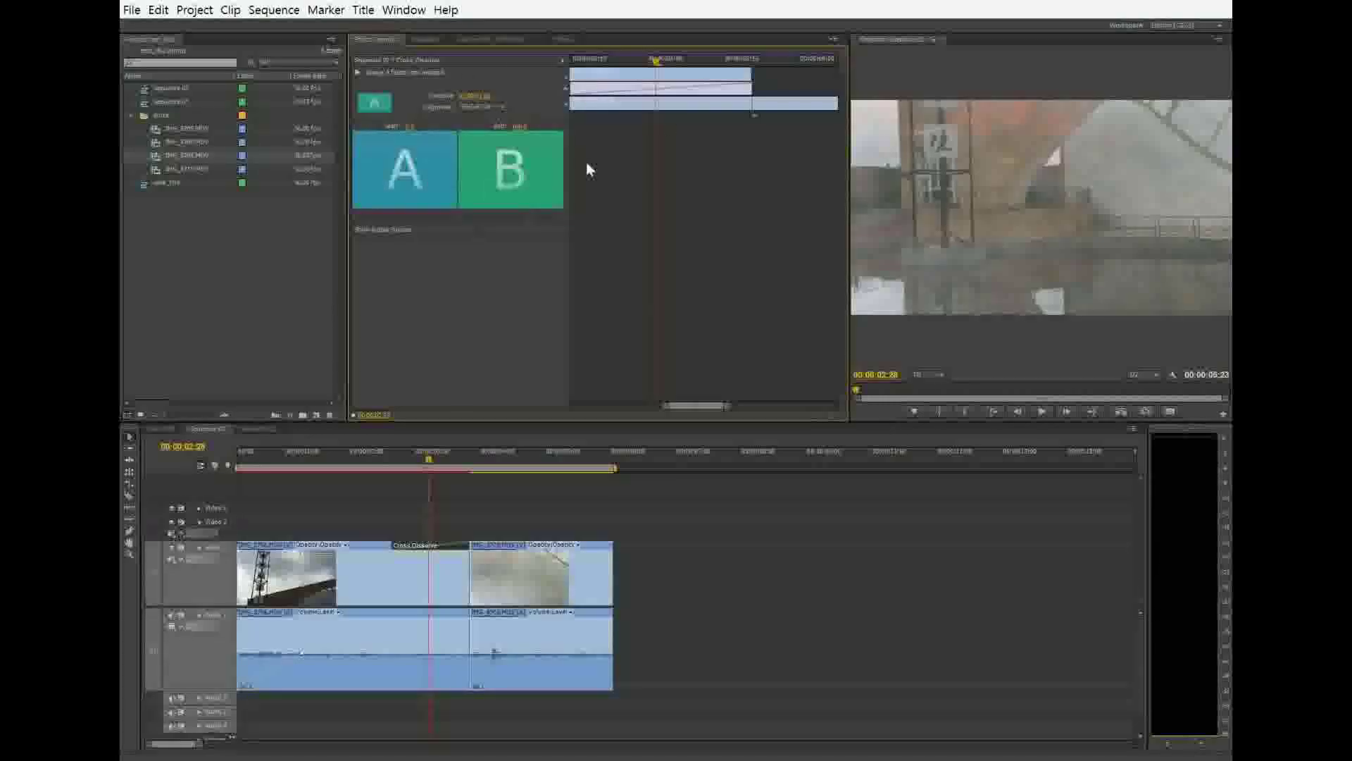
{"action": "left_click_drag", "start_coordinate": [694, 407], "coordinate": [686, 407]}
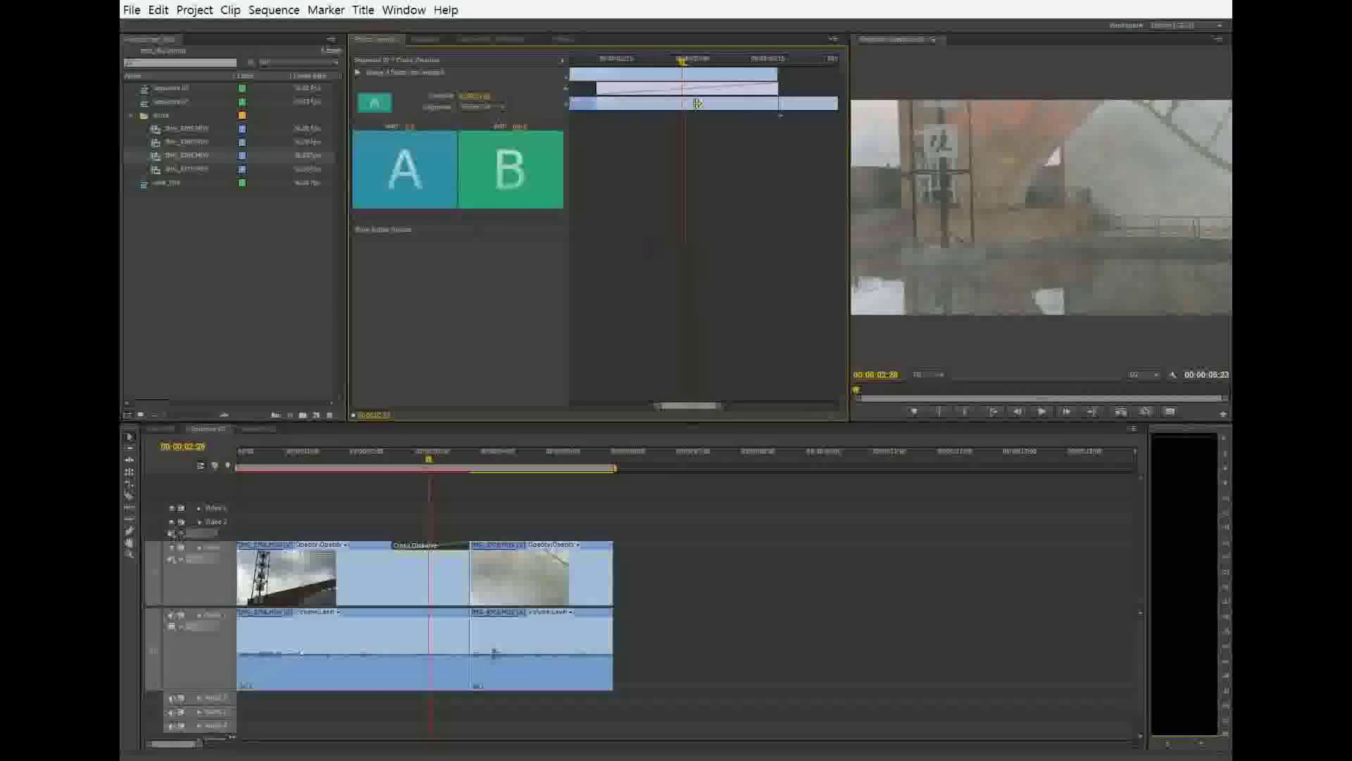
{"action": "left_click_drag", "start_coordinate": [601, 88], "coordinate": [637, 87]}
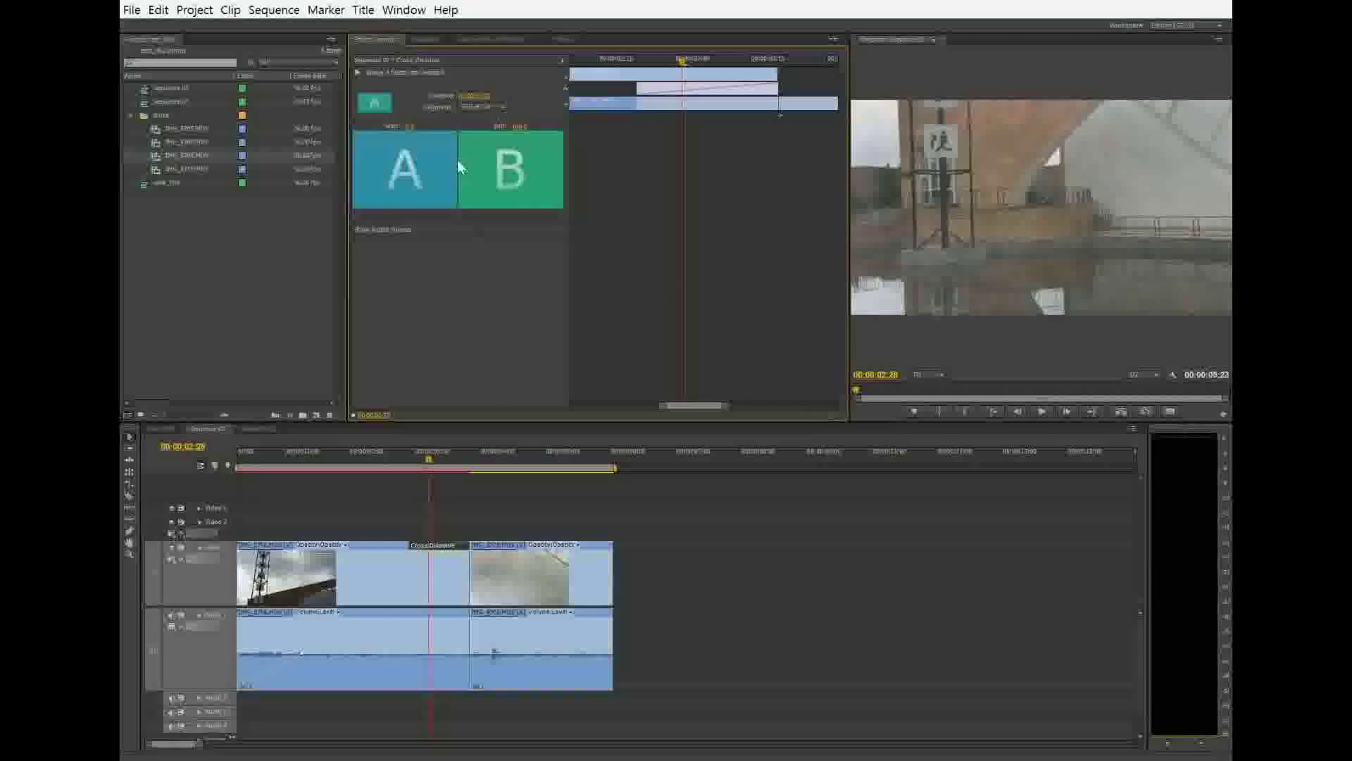
{"action": "left_click", "coordinate": [343, 581]}
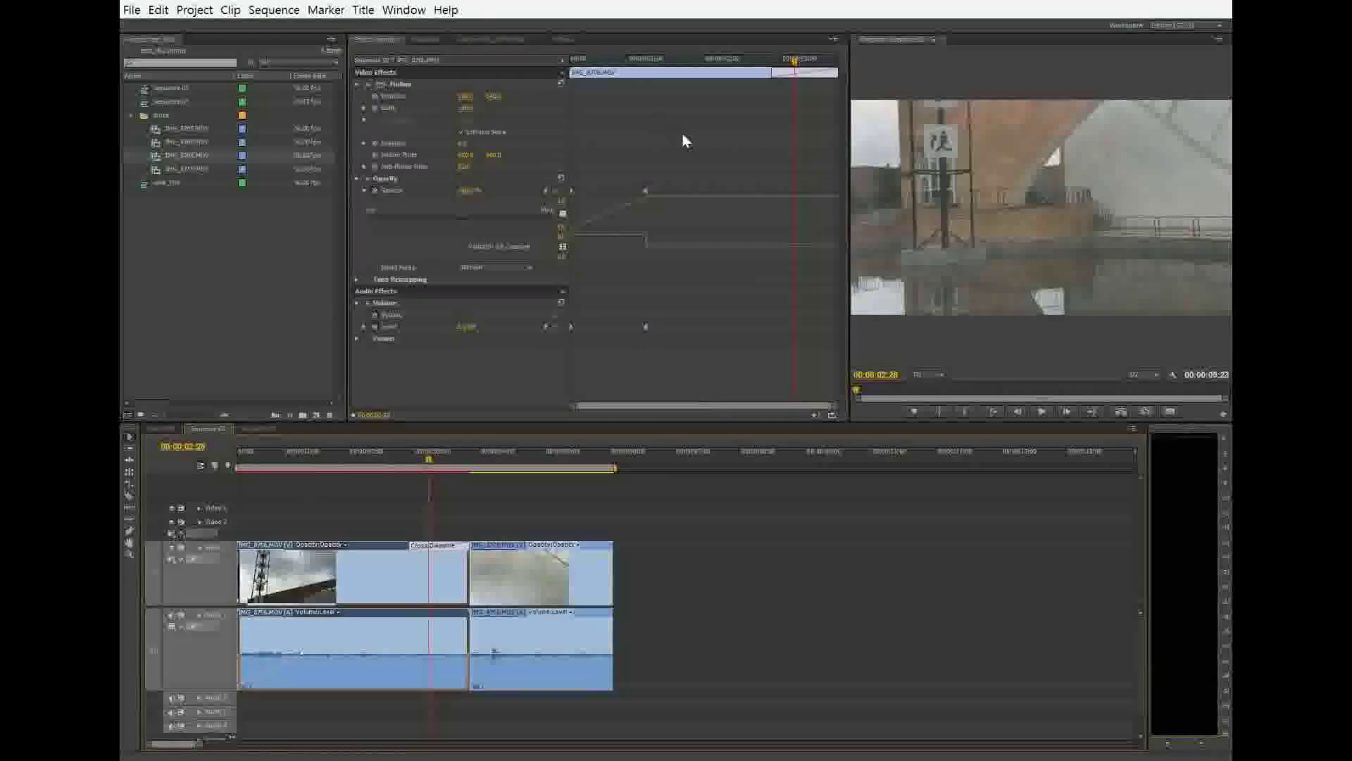
{"action": "left_click", "coordinate": [461, 553]}
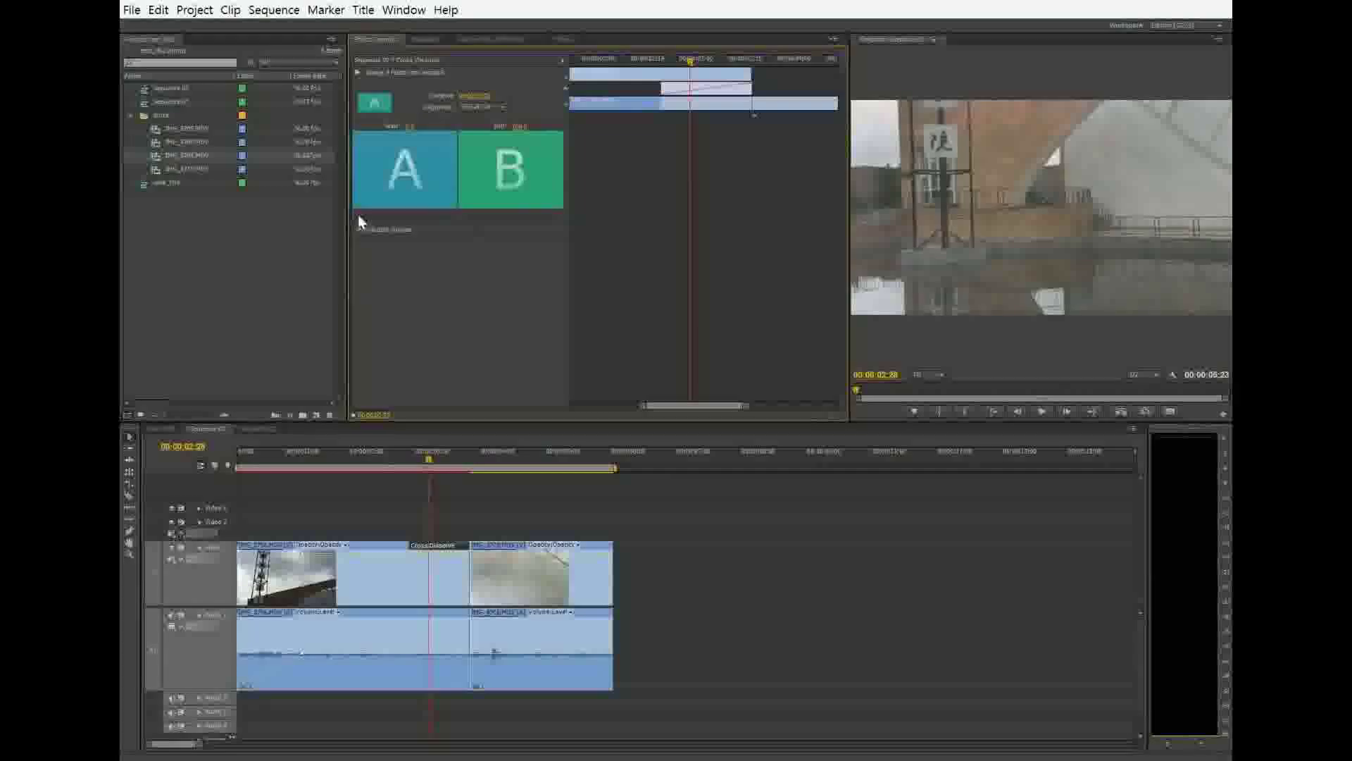
Step: Set the Cross Dissolve alignment to Center at Cut, then select the IMG_8706 clip
{"action": "left_click", "coordinate": [490, 106]}
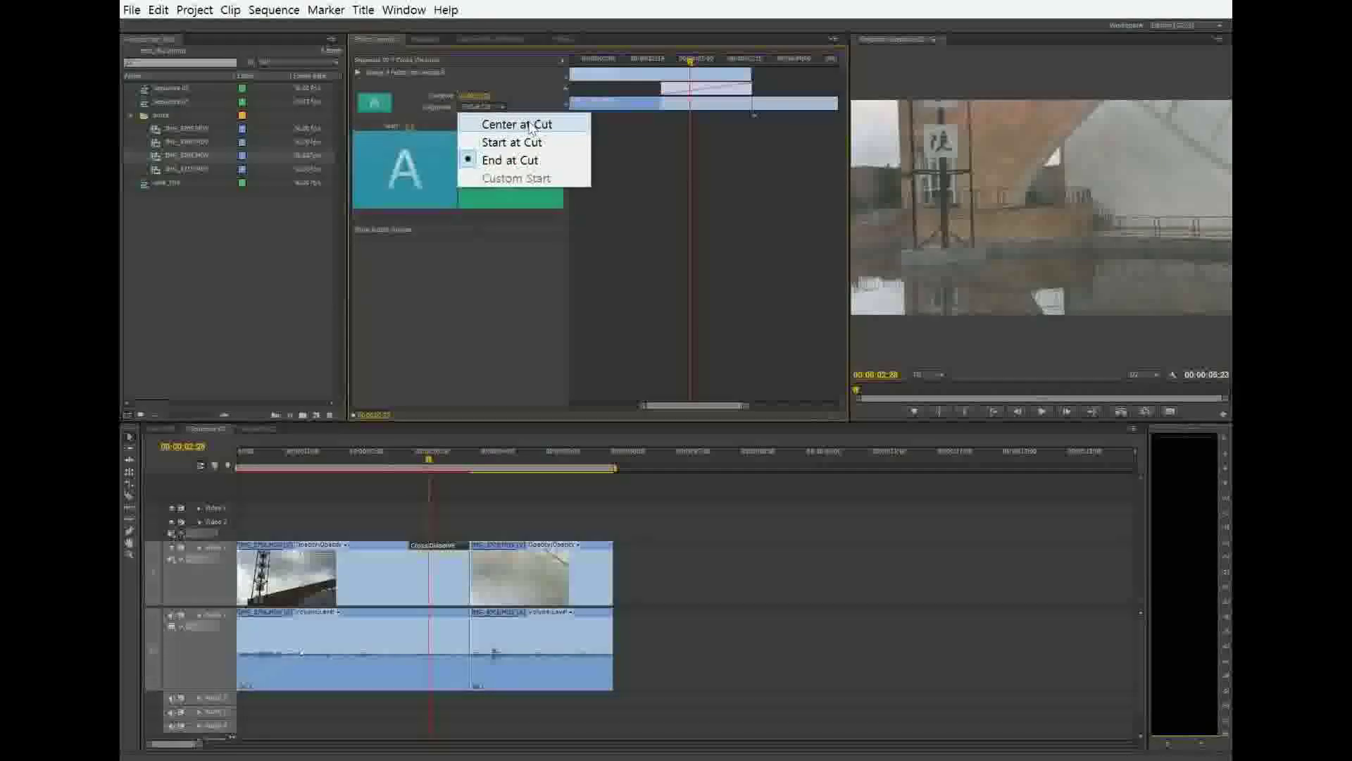
{"action": "left_click", "coordinate": [531, 126]}
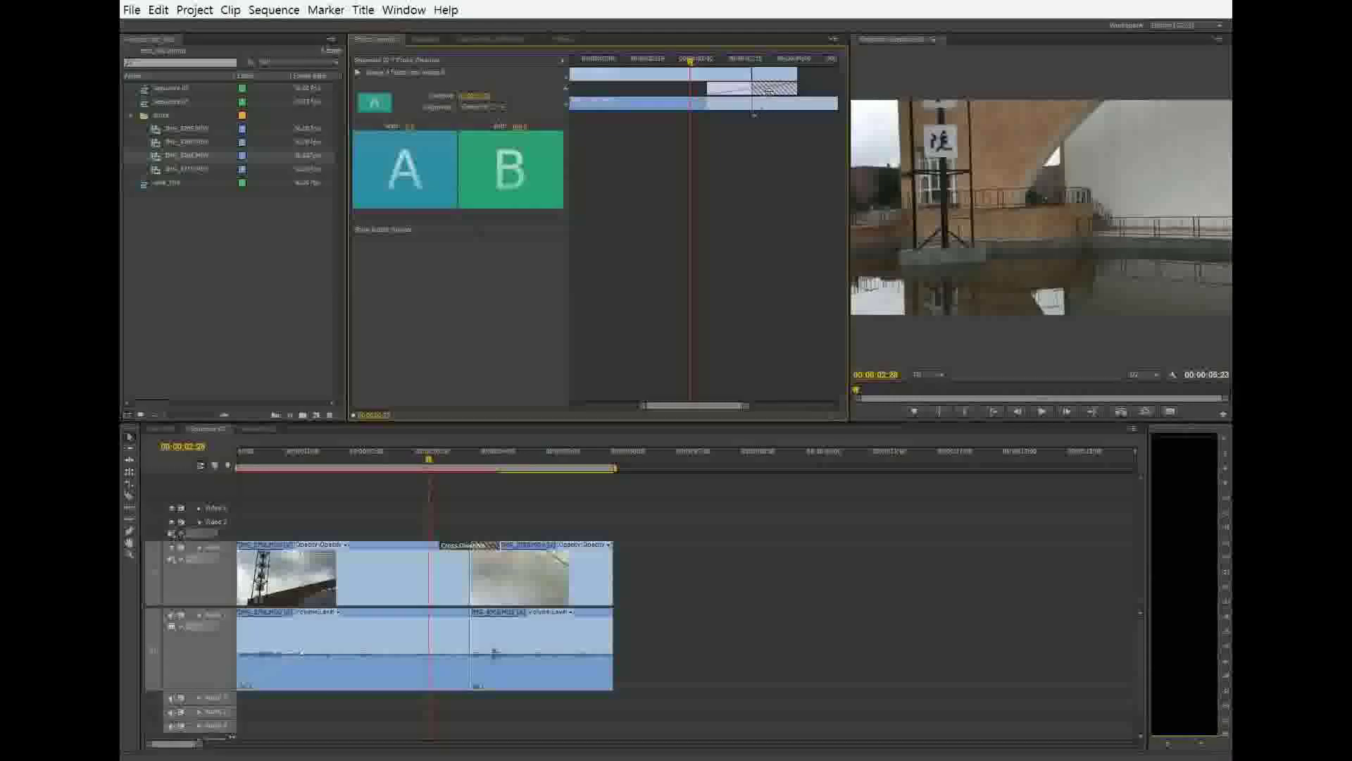
{"action": "left_click", "coordinate": [377, 596]}
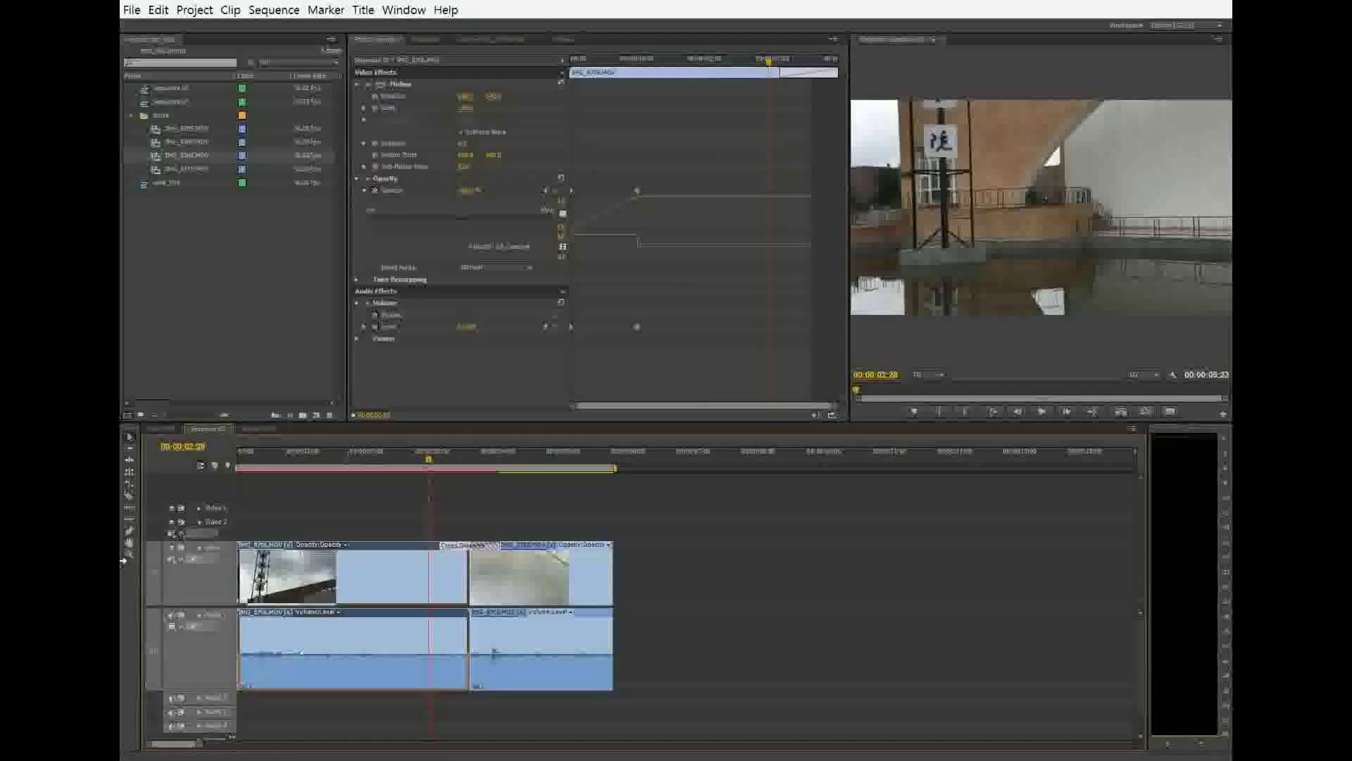
Step: Ripple-trim the first clip's end left to close the gap, then play back to review
{"action": "left_click", "coordinate": [129, 470]}
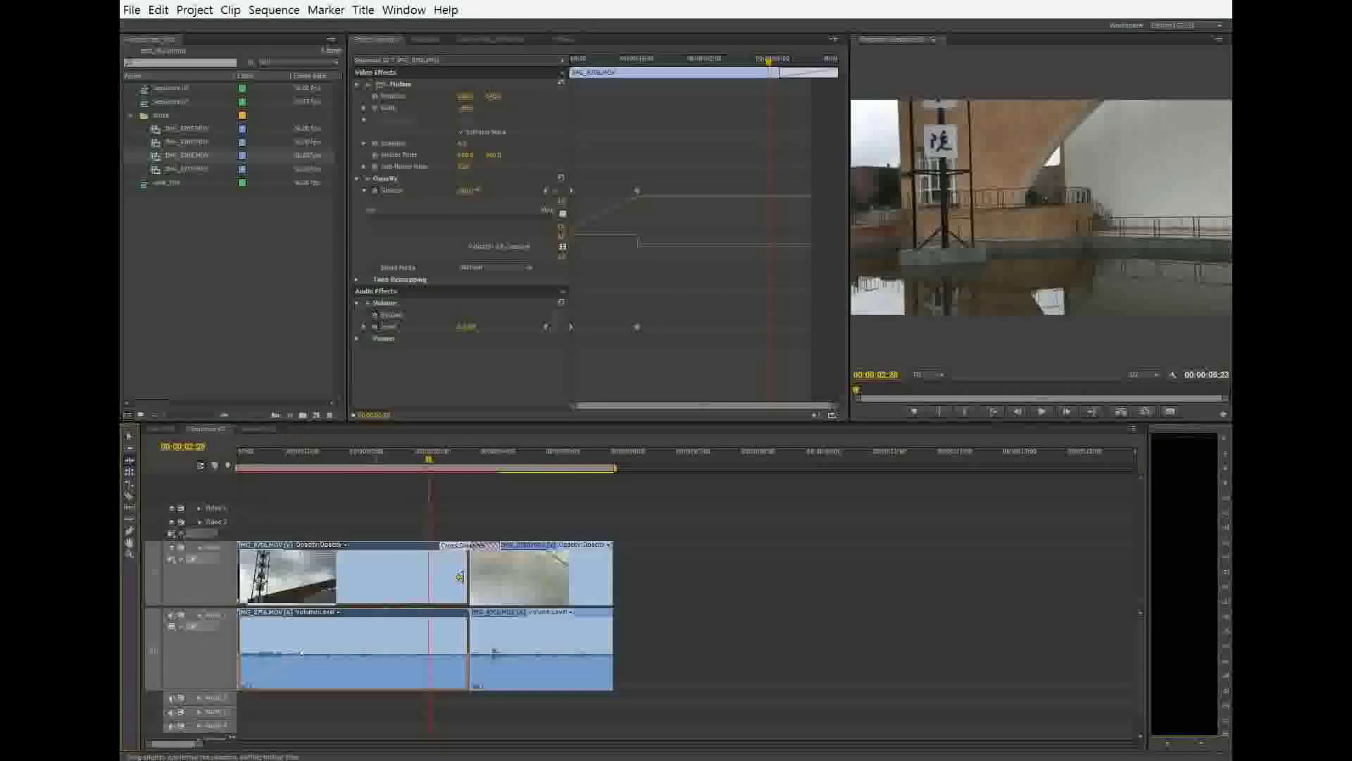
{"action": "left_click_drag", "start_coordinate": [459, 577], "coordinate": [428, 578]}
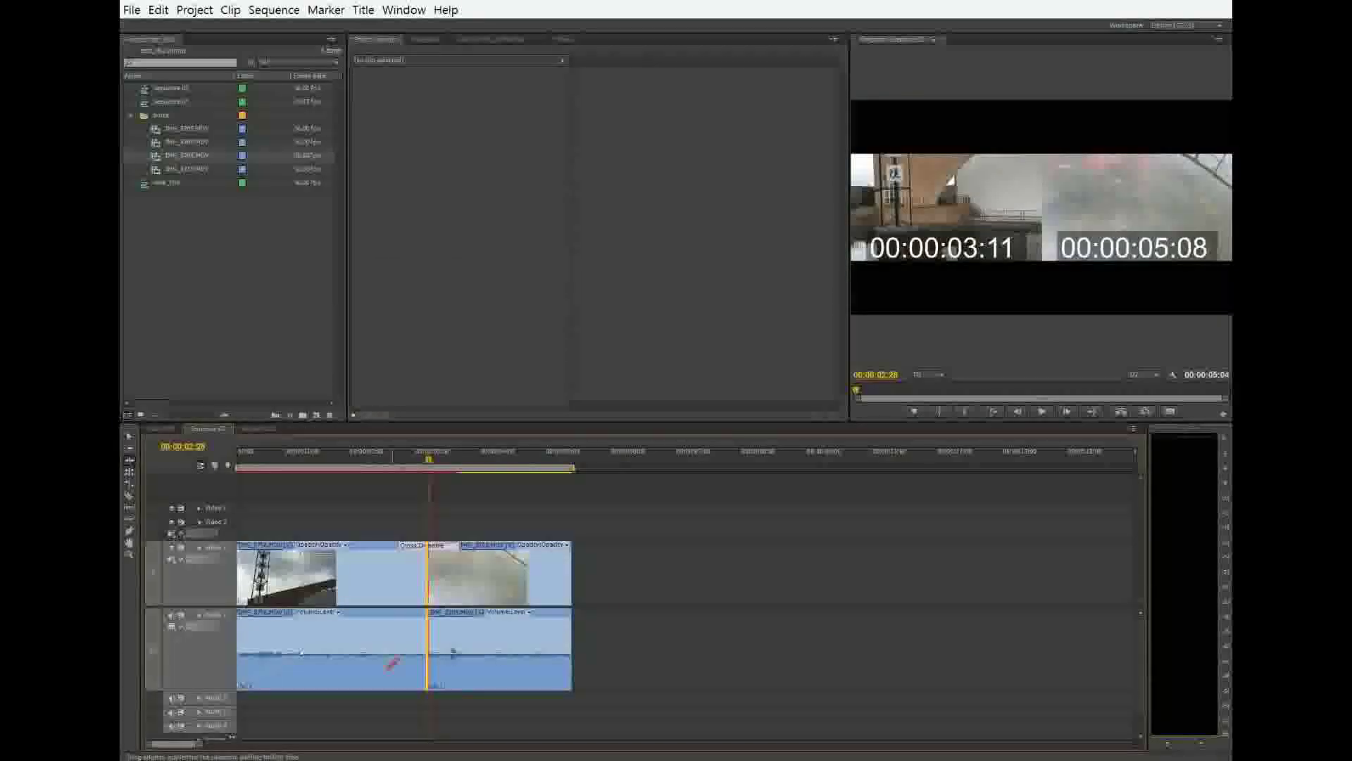
{"action": "left_click", "coordinate": [361, 459]}
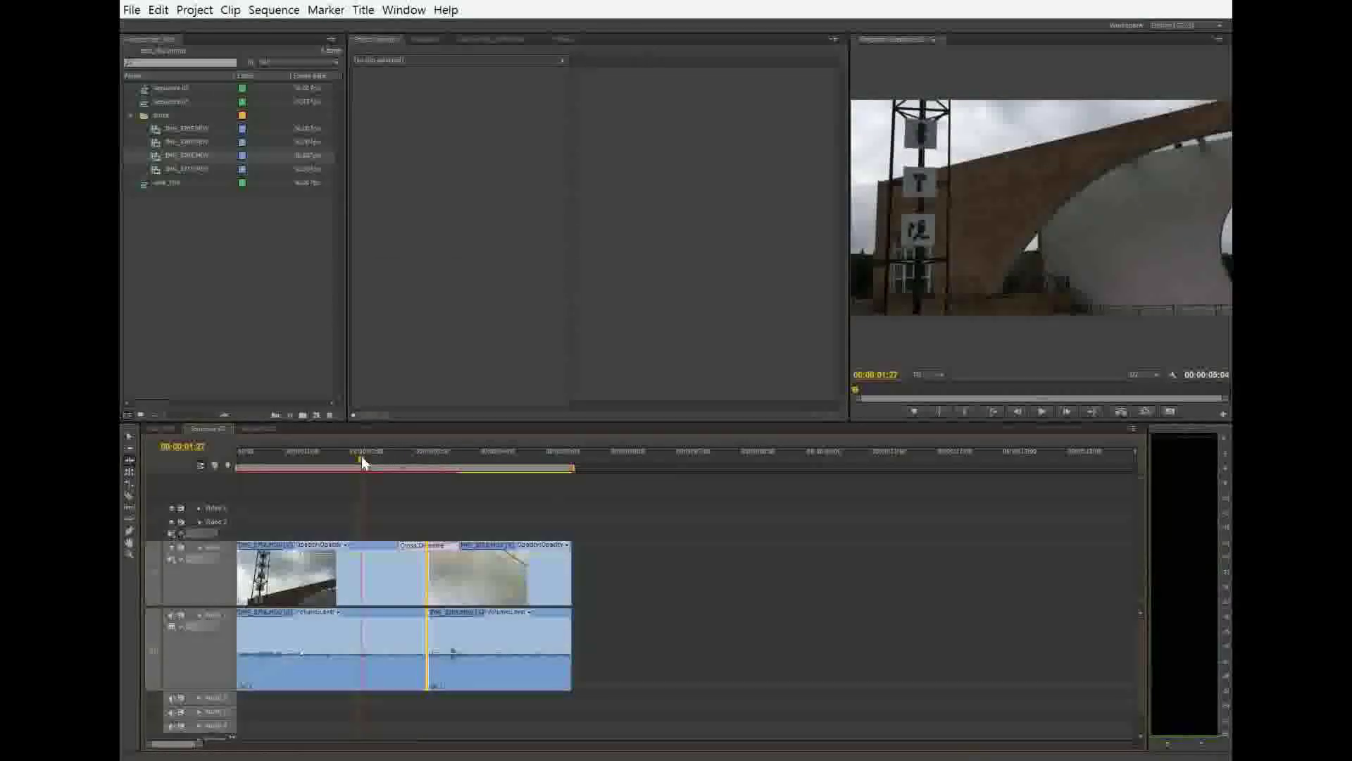
{"action": "key", "text": "space"}
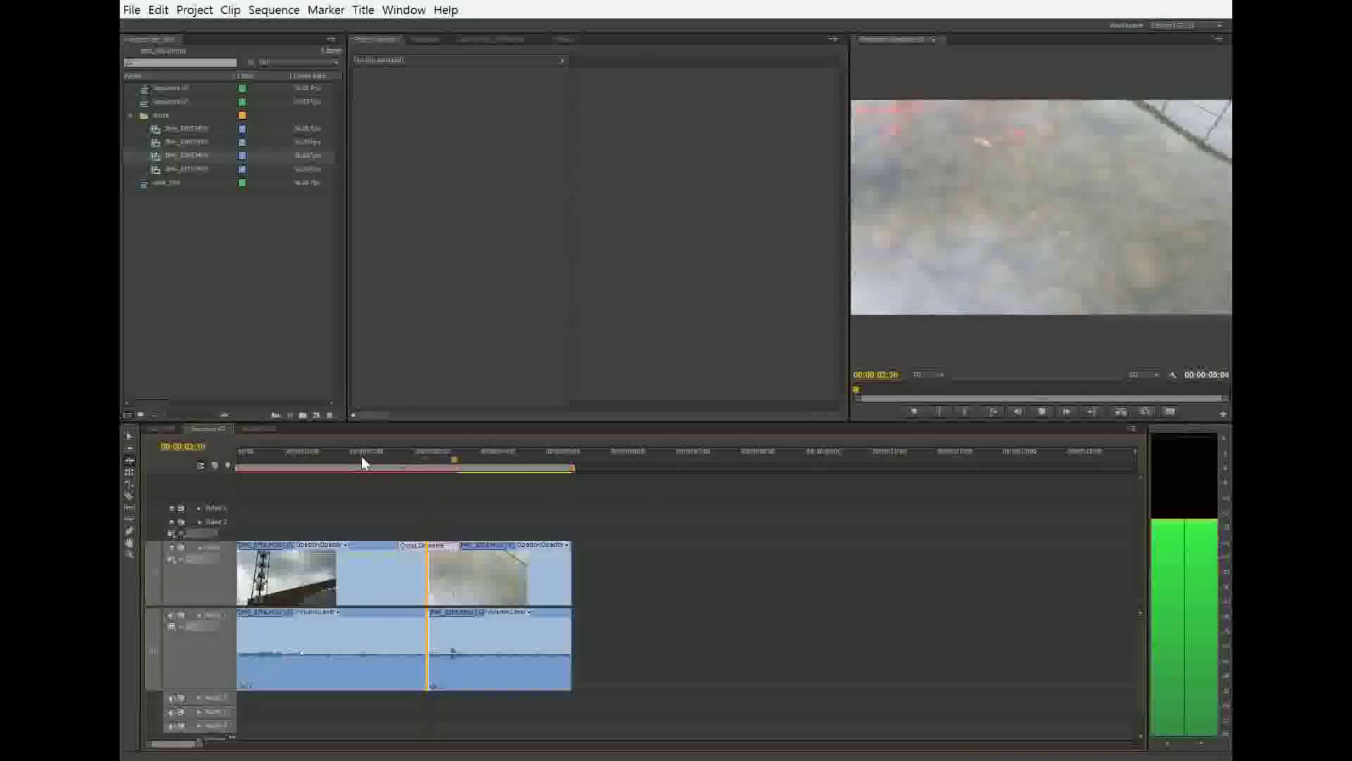
{"action": "key", "text": "space"}
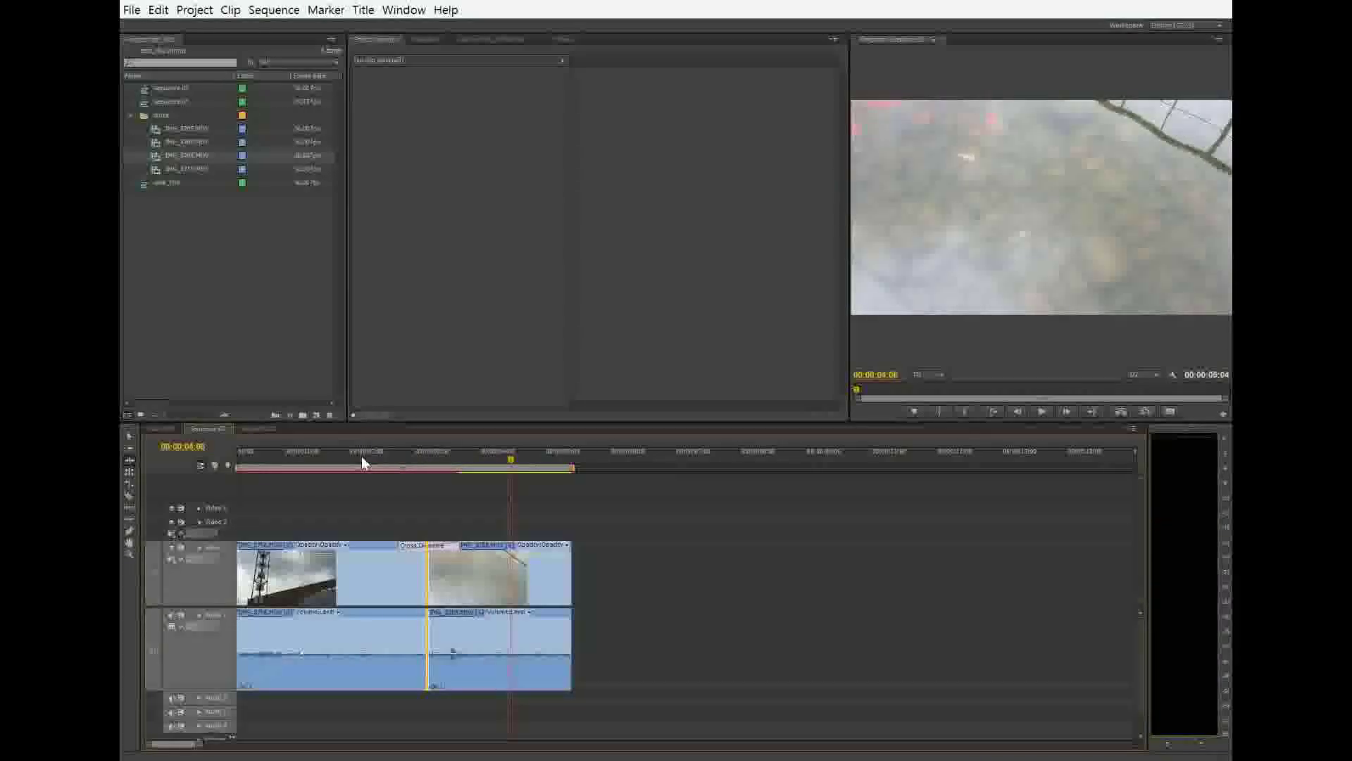
{"action": "mouse_move", "coordinate": [507, 460]}
{"action": "left_mouse_down"}
{"action": "mouse_move", "coordinate": [411, 476]}
{"action": "mouse_move", "coordinate": [423, 486]}
{"action": "mouse_move", "coordinate": [378, 479]}
{"action": "left_mouse_up"}
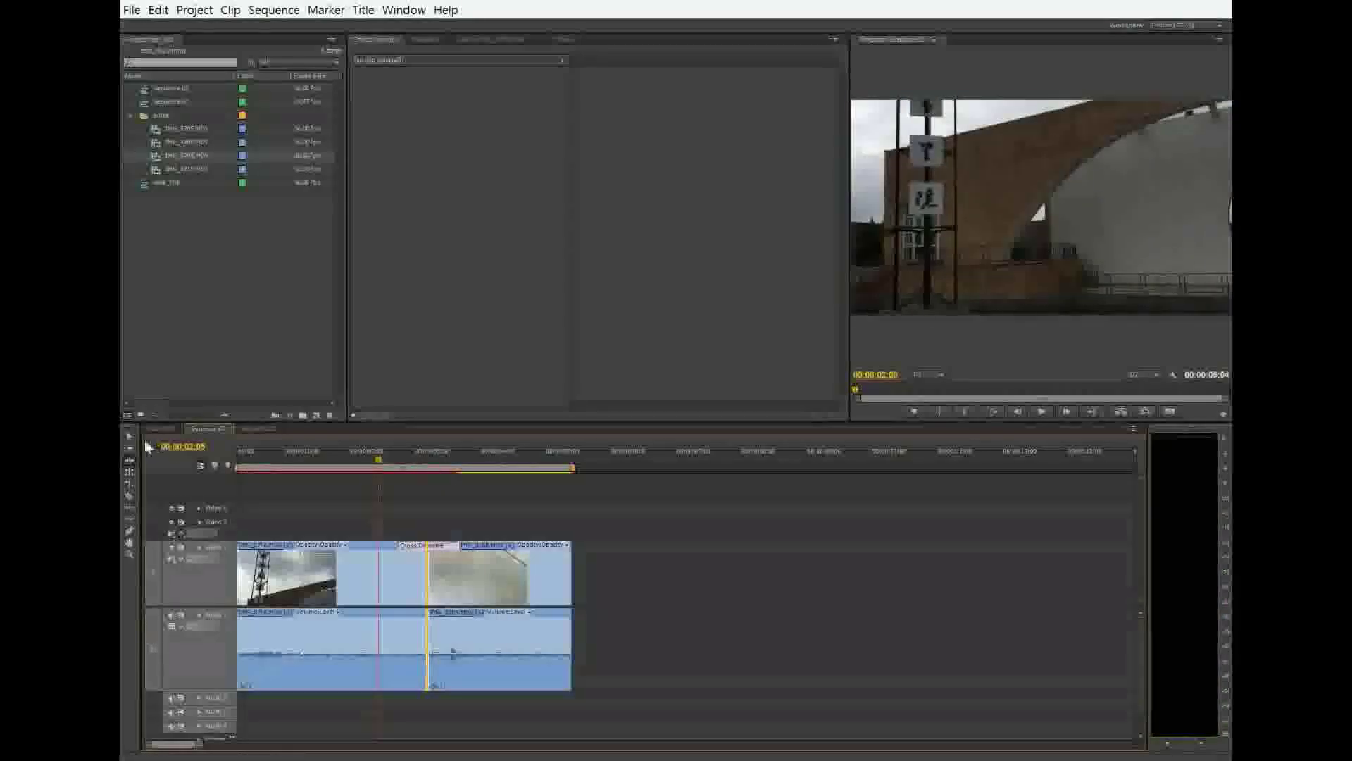
{"action": "left_click", "coordinate": [415, 547]}
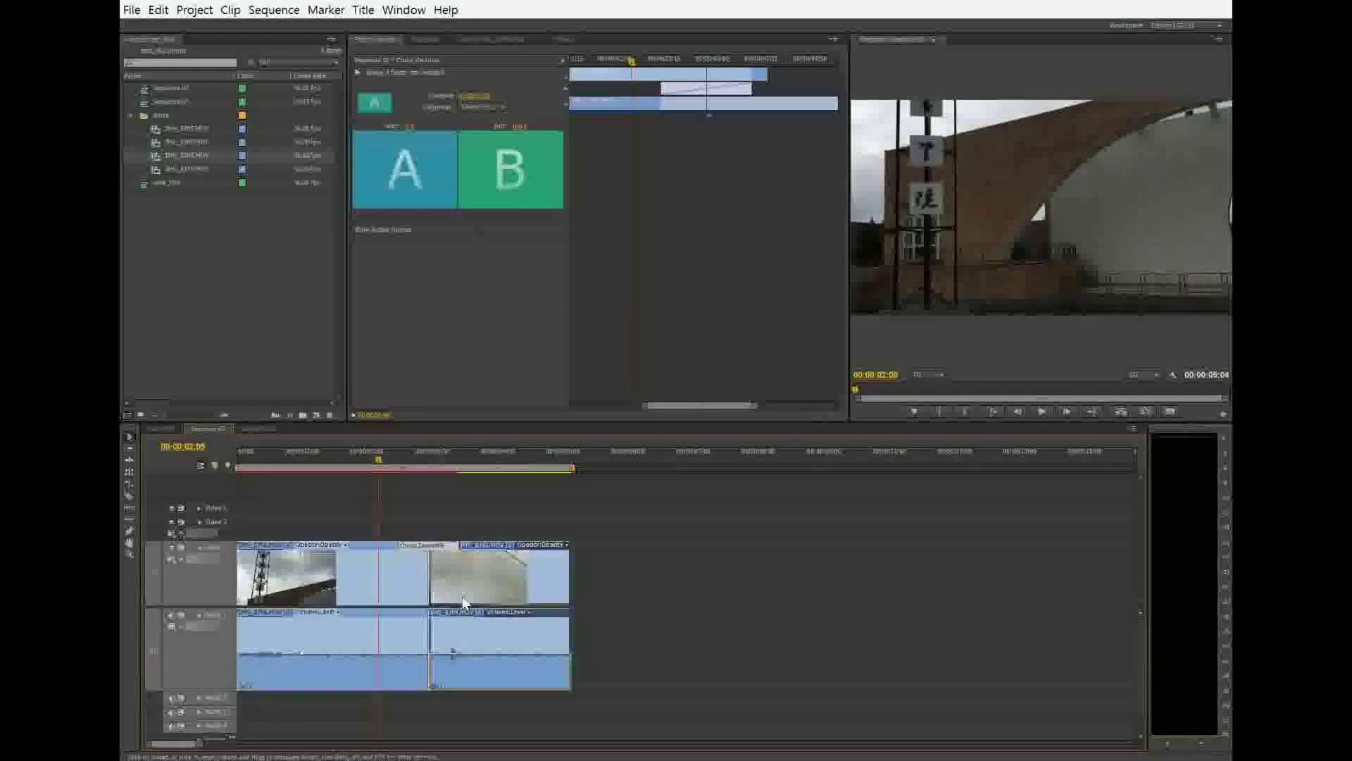
Step: Click through both clips and the Cross Dissolve to compare their effect settings
{"action": "left_click", "coordinate": [462, 600]}
{"action": "left_click", "coordinate": [361, 455]}
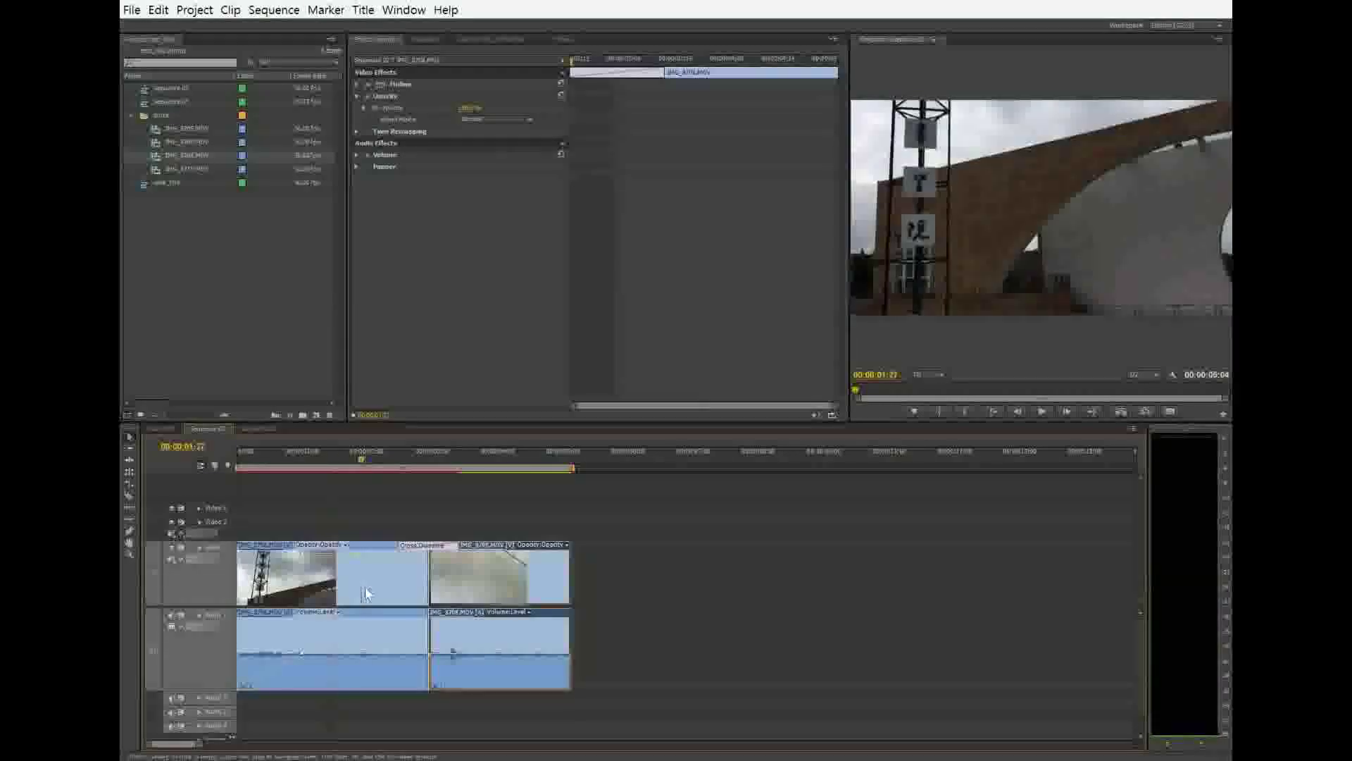
{"action": "left_click", "coordinate": [367, 593]}
{"action": "left_click", "coordinate": [549, 585]}
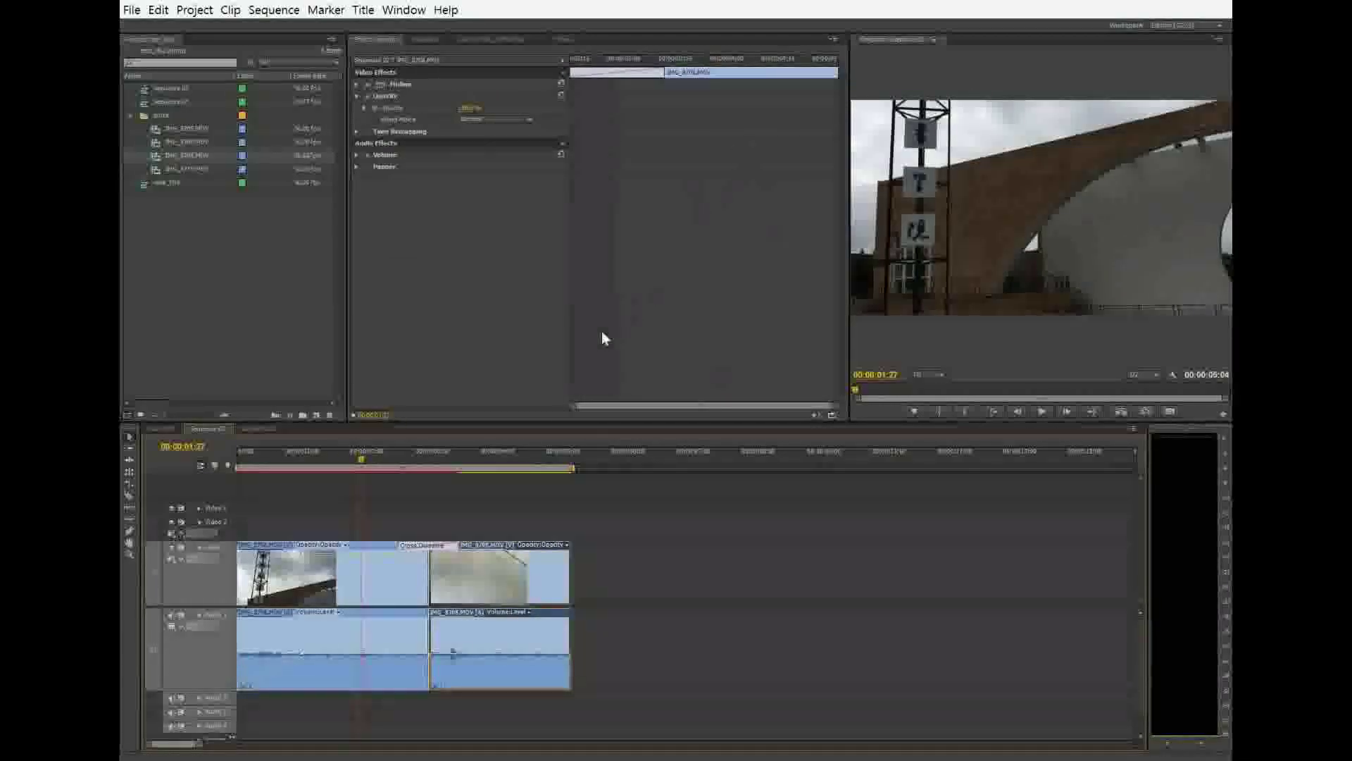
{"action": "left_click", "coordinate": [426, 547]}
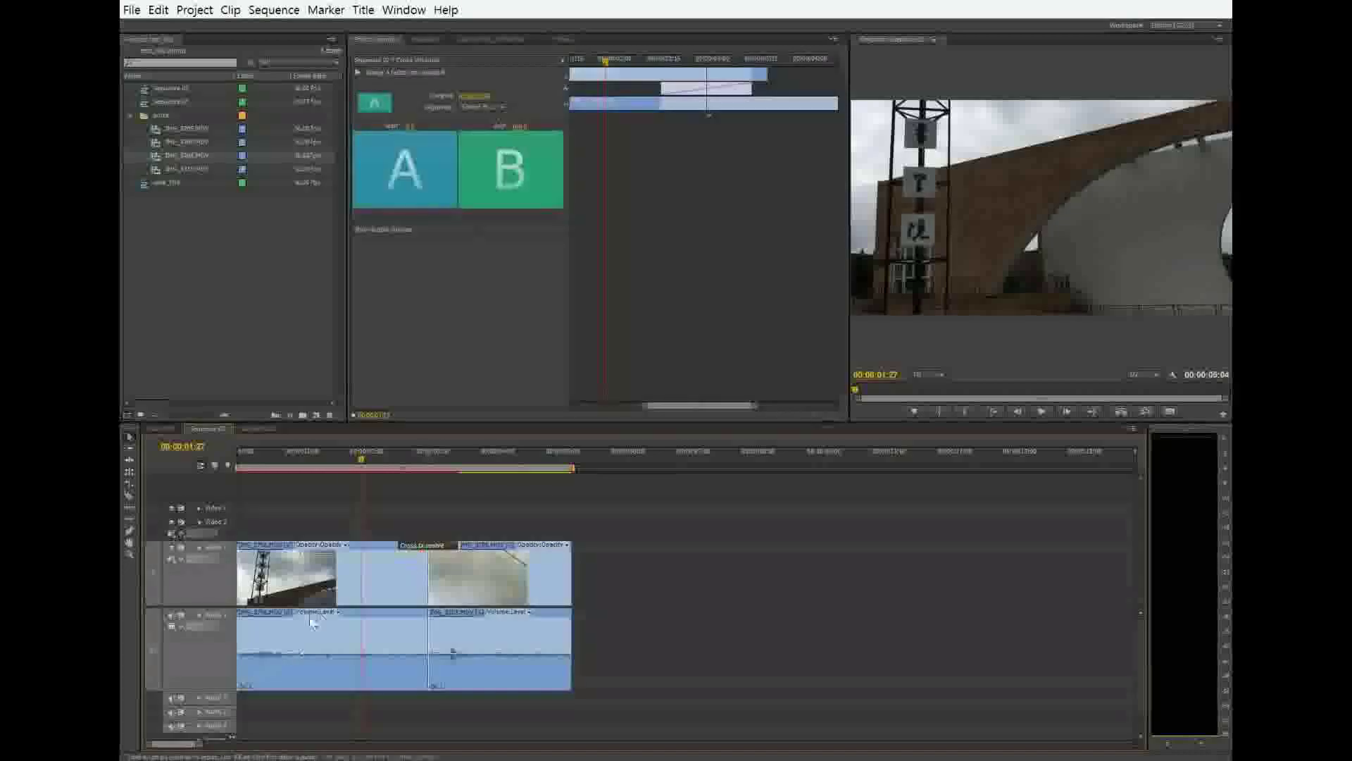
{"action": "left_click", "coordinate": [433, 554]}
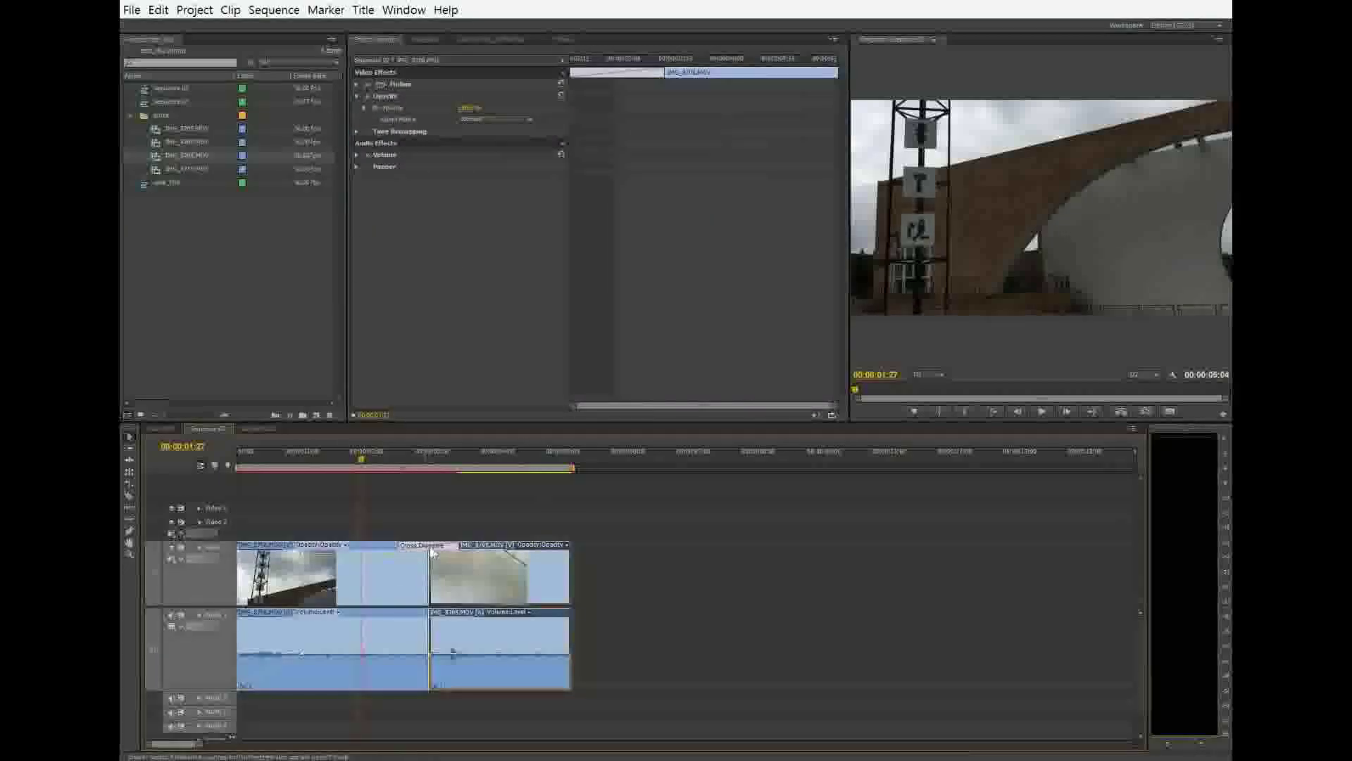
{"action": "left_click", "coordinate": [431, 552]}
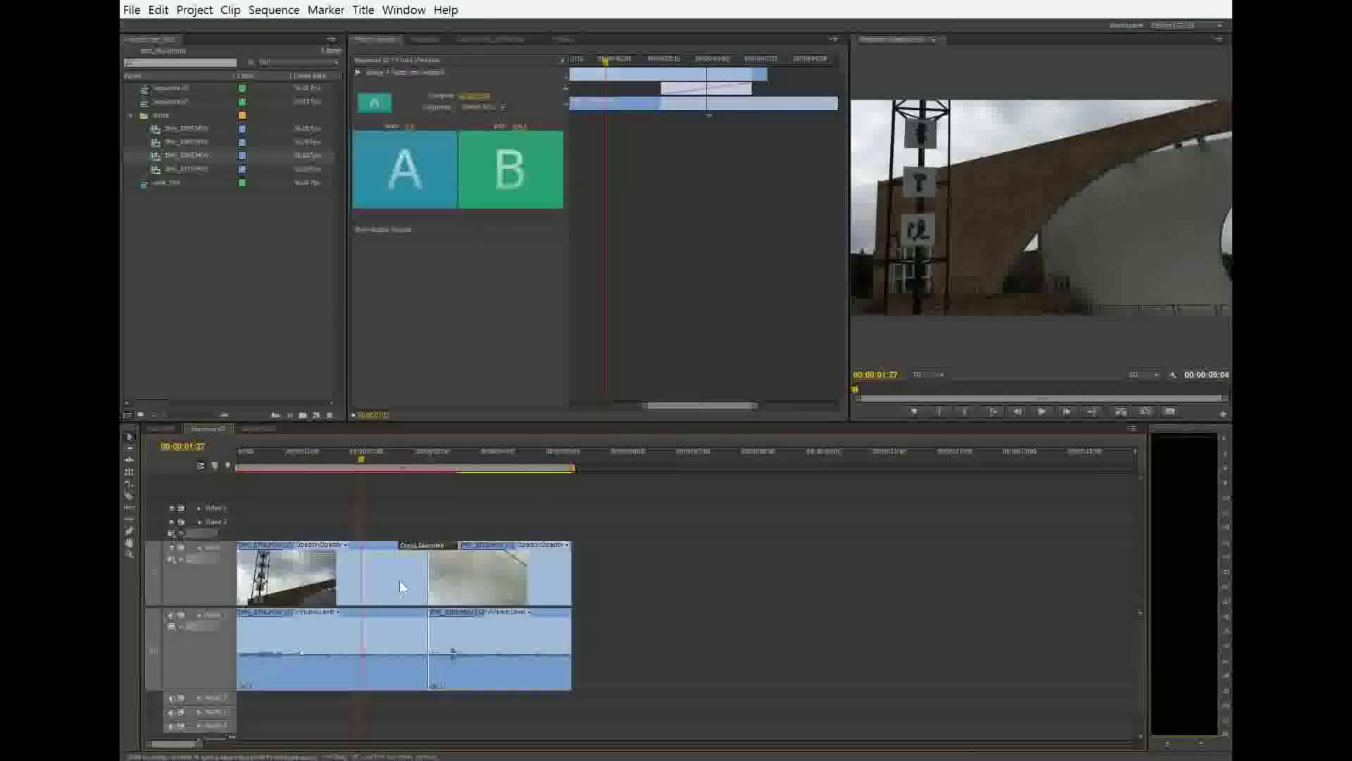
{"action": "left_click", "coordinate": [483, 588]}
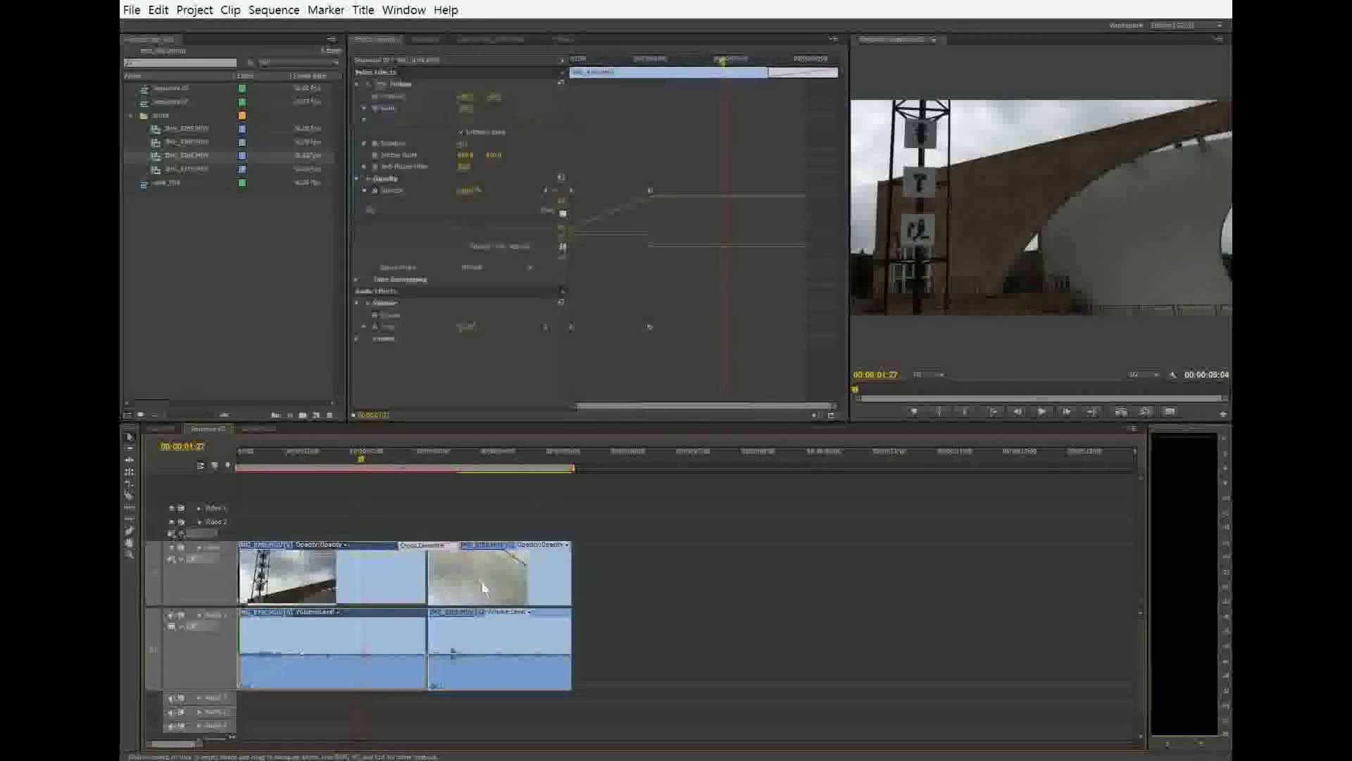
{"action": "left_click", "coordinate": [419, 582]}
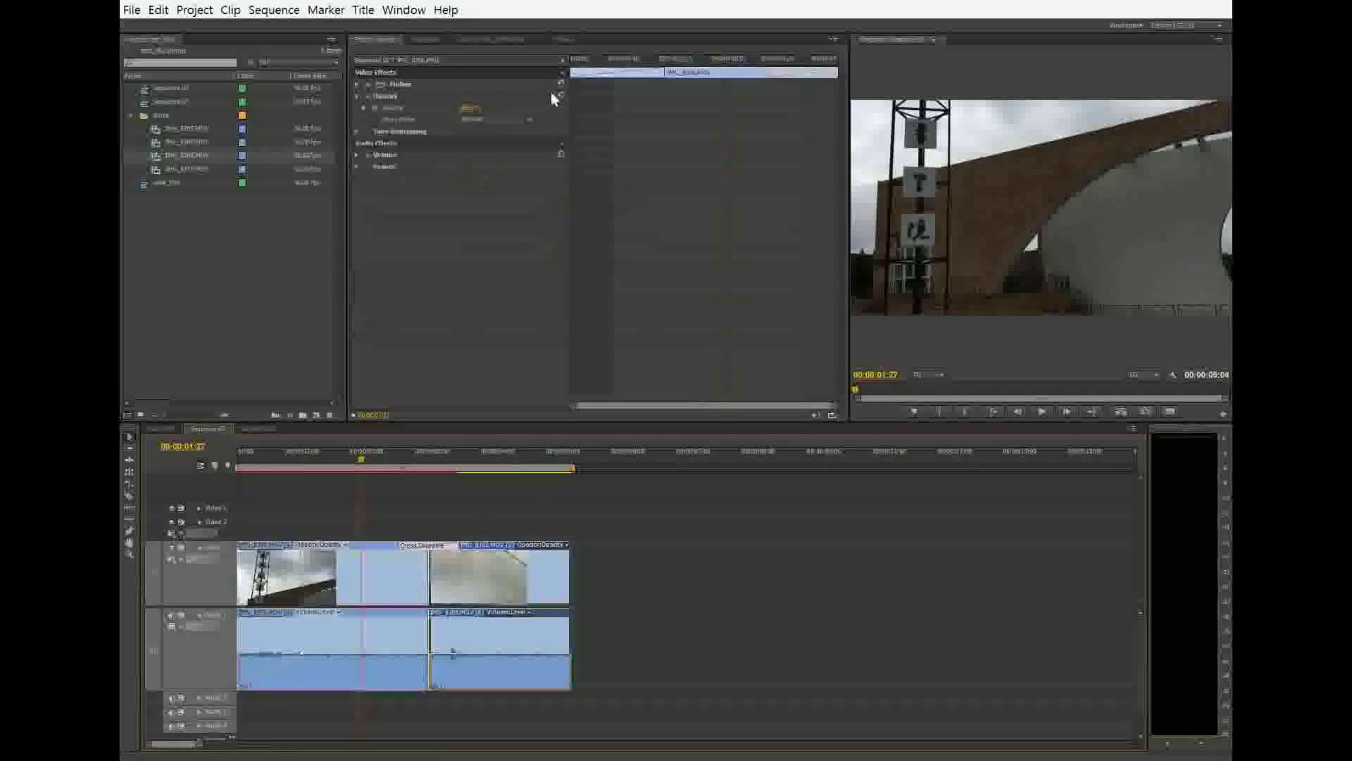
{"action": "left_click", "coordinate": [382, 576]}
{"action": "left_click", "coordinate": [556, 586]}
{"action": "left_click", "coordinate": [451, 544]}
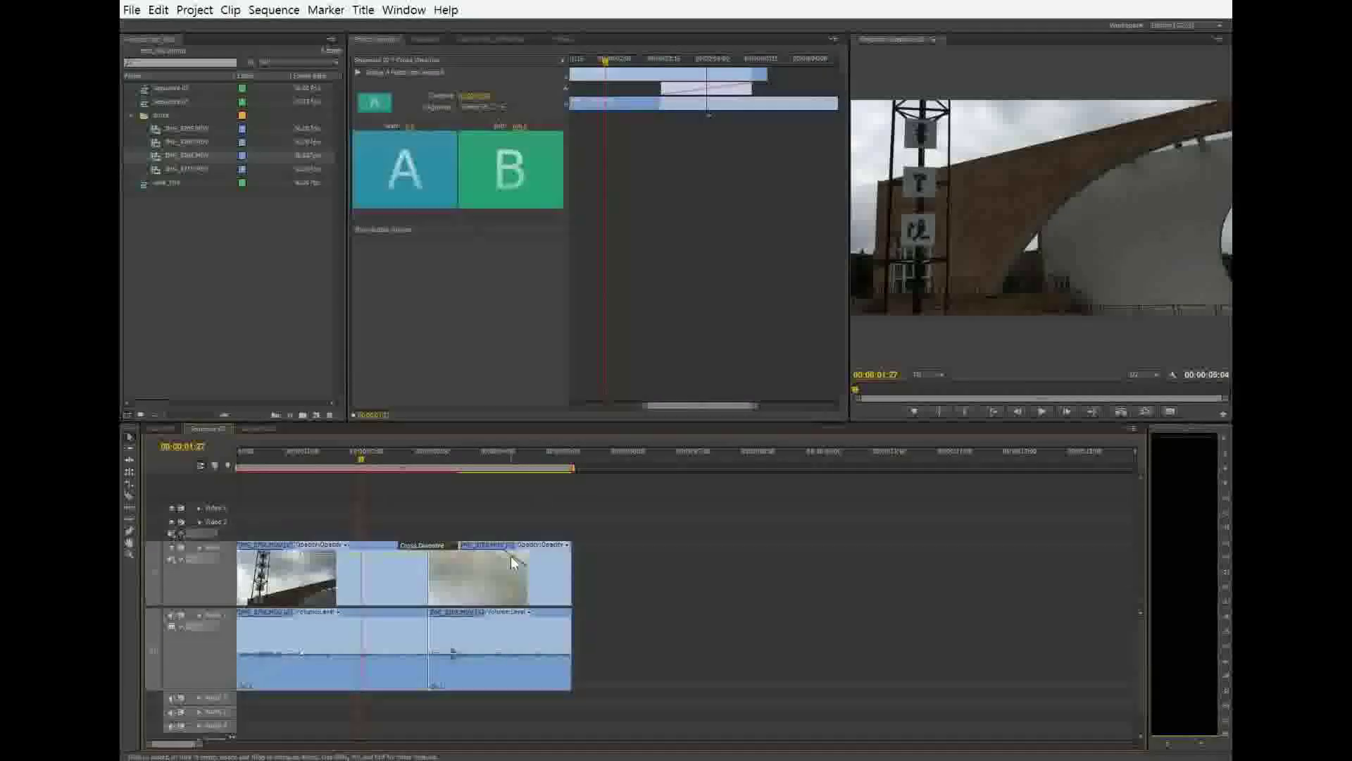
Step: Select the IMG_8706 clip, scrub to 00:00:01:10, and widen the Program monitor
{"action": "left_click", "coordinate": [835, 602]}
{"action": "left_click", "coordinate": [392, 588]}
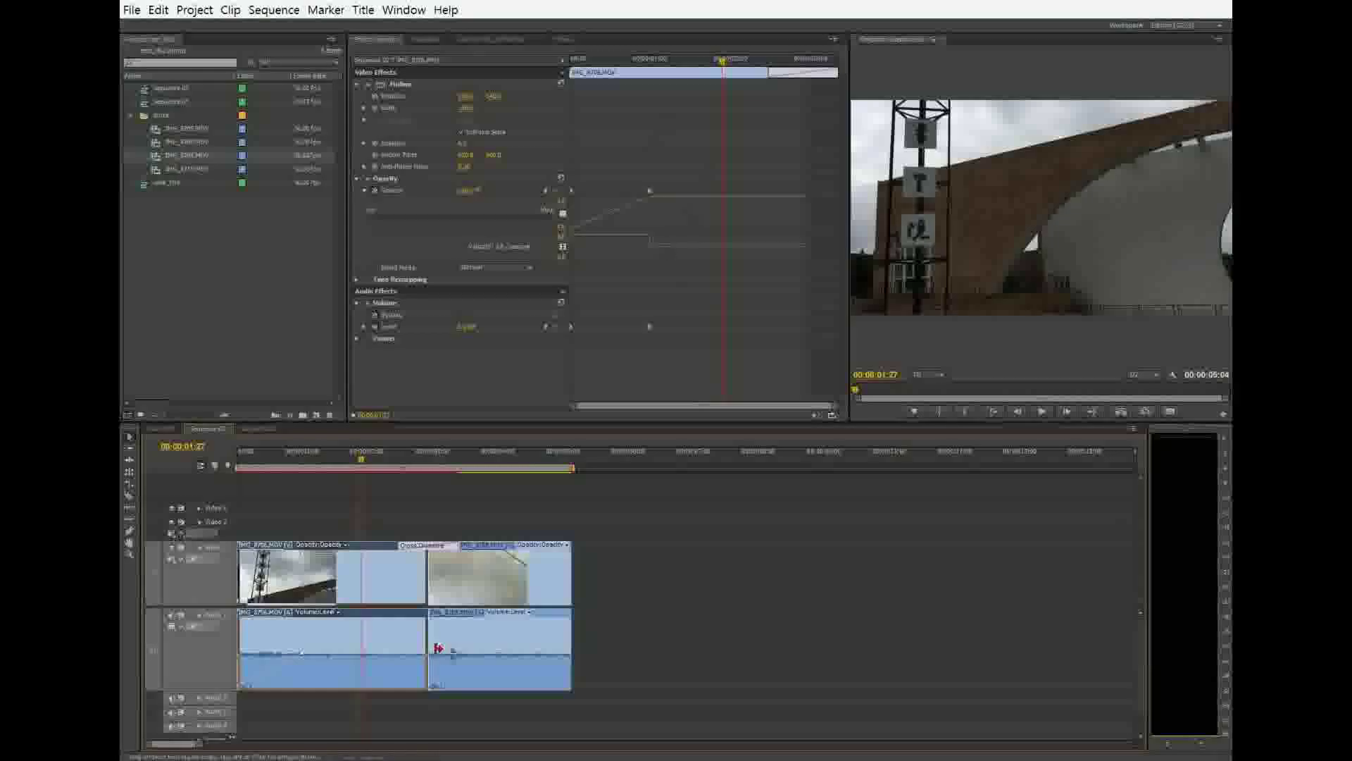
{"action": "left_click_drag", "start_coordinate": [362, 463], "coordinate": [372, 489]}
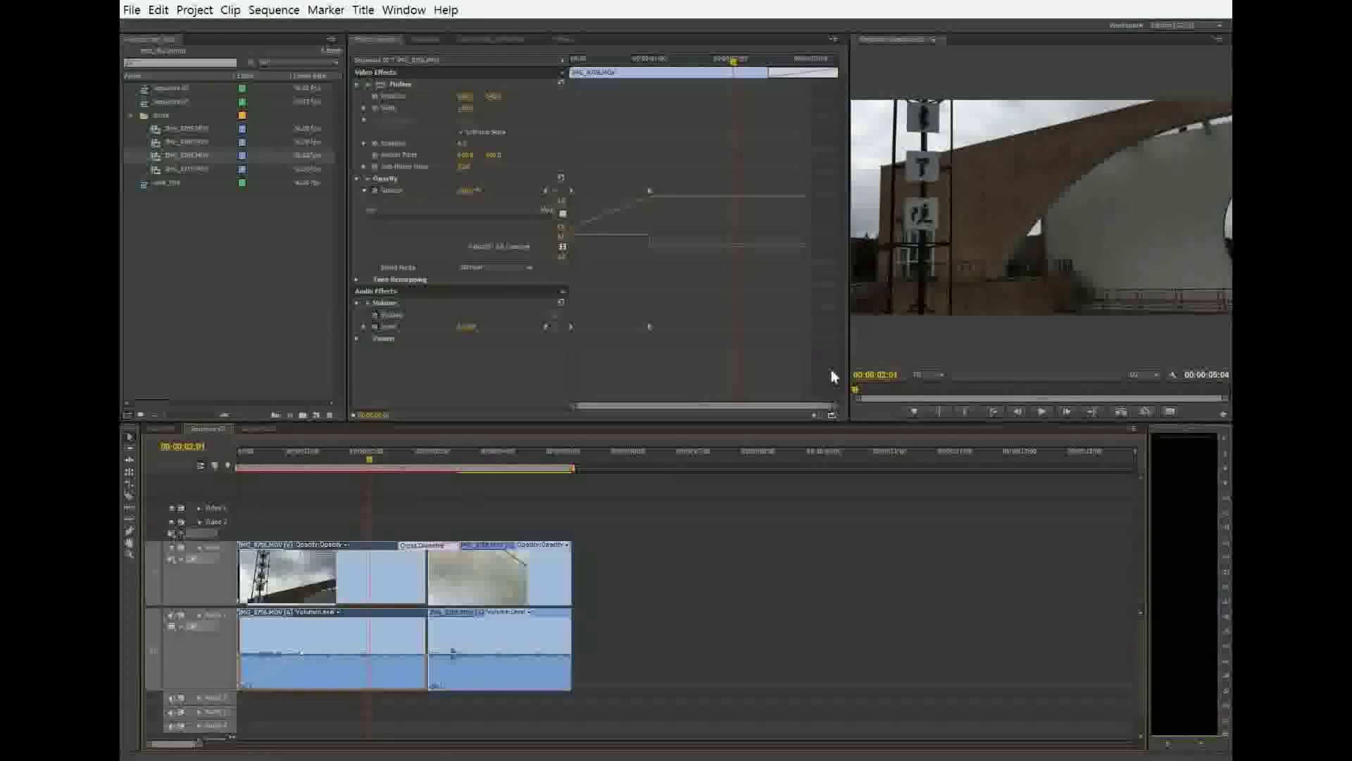
{"action": "left_click_drag", "start_coordinate": [851, 348], "coordinate": [739, 348]}
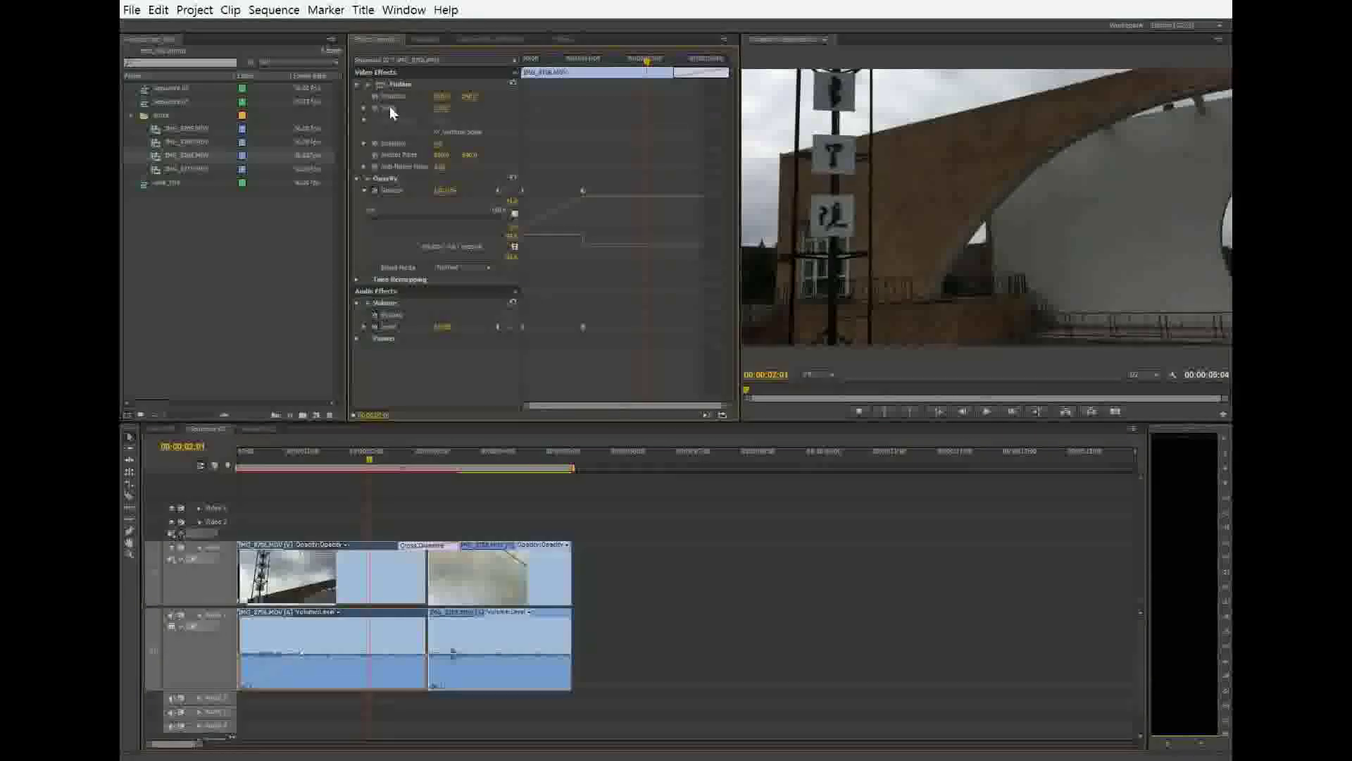
Step: Expand the Scale slider and collapse the Motion and Opacity properties in Effect Controls
{"action": "left_click", "coordinate": [364, 109]}
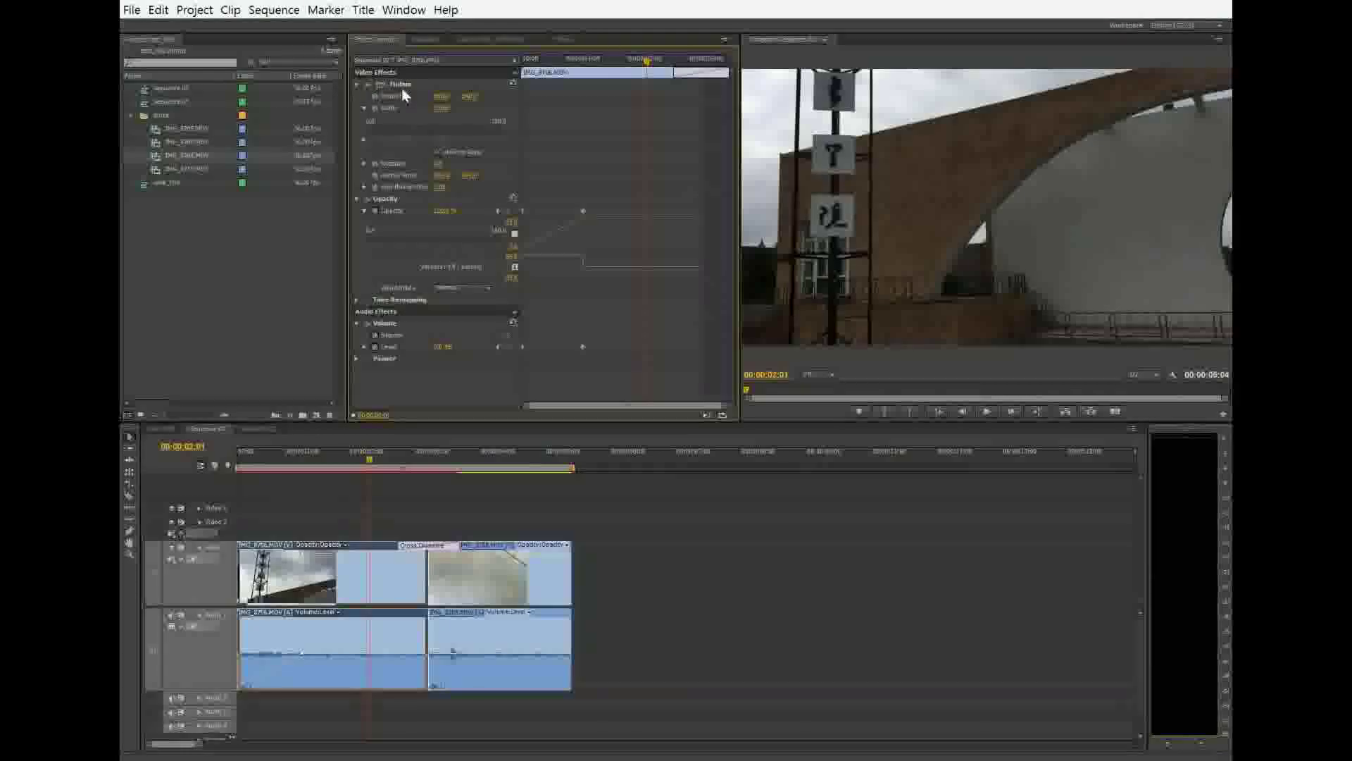
{"action": "left_click", "coordinate": [357, 84]}
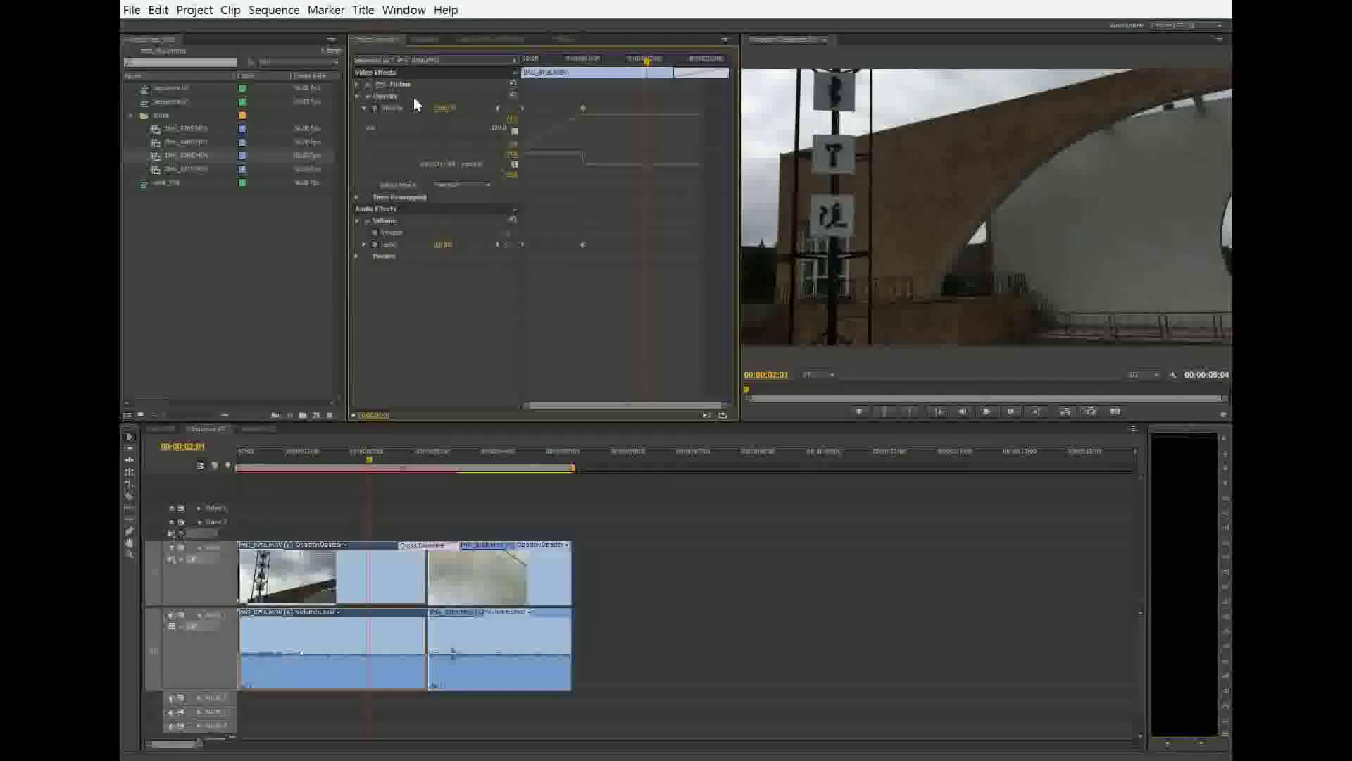
{"action": "left_click", "coordinate": [358, 96]}
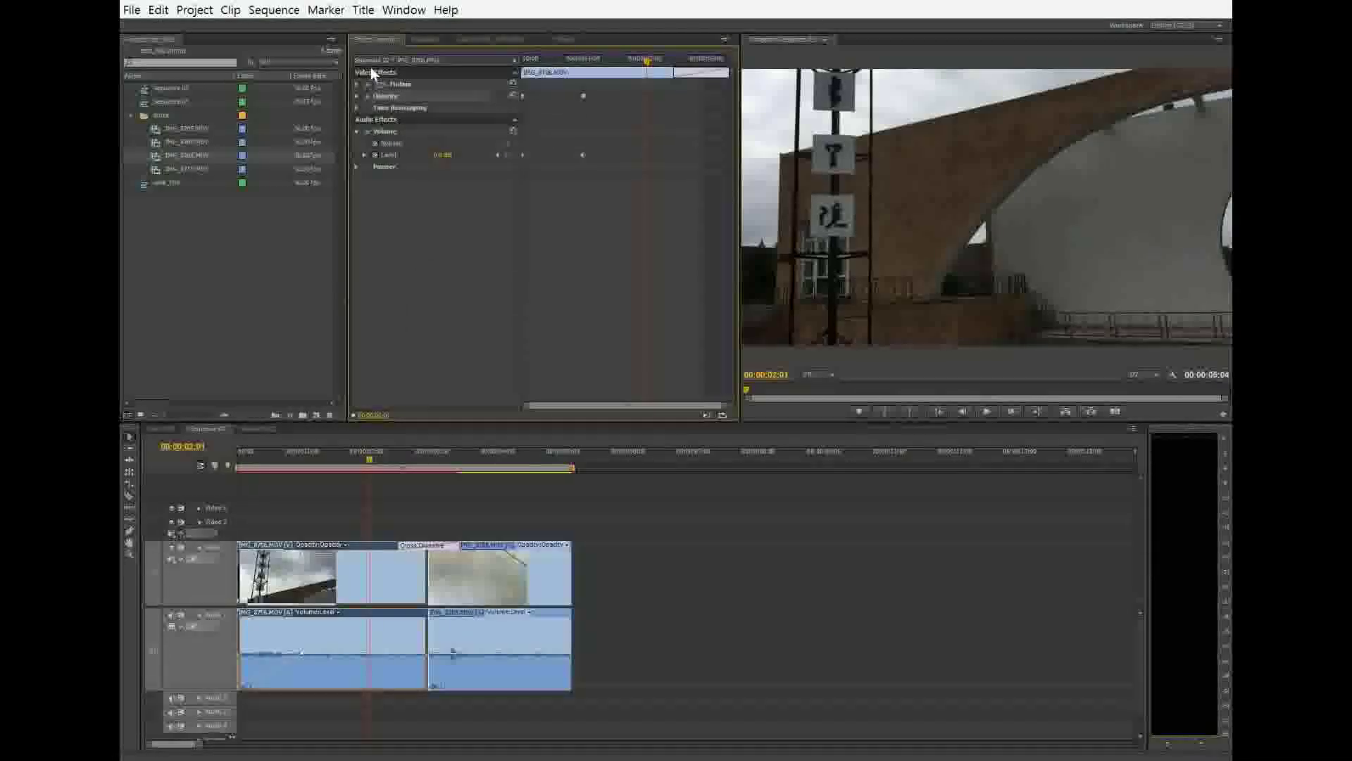
Step: Drag Mosaic from Video Effects > Stylize onto the bridge clip on V1
{"action": "left_click", "coordinate": [569, 41]}
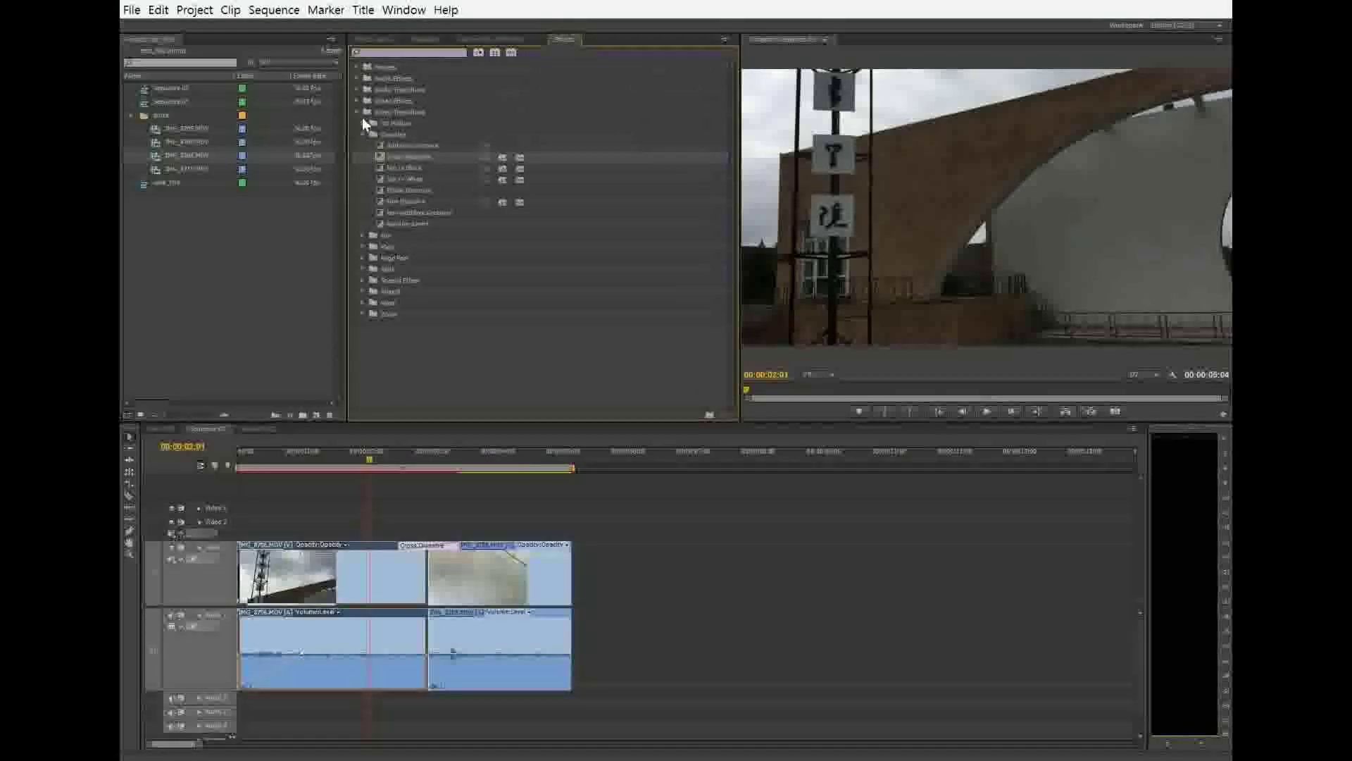
{"action": "left_click", "coordinate": [356, 112]}
{"action": "left_click", "coordinate": [357, 100]}
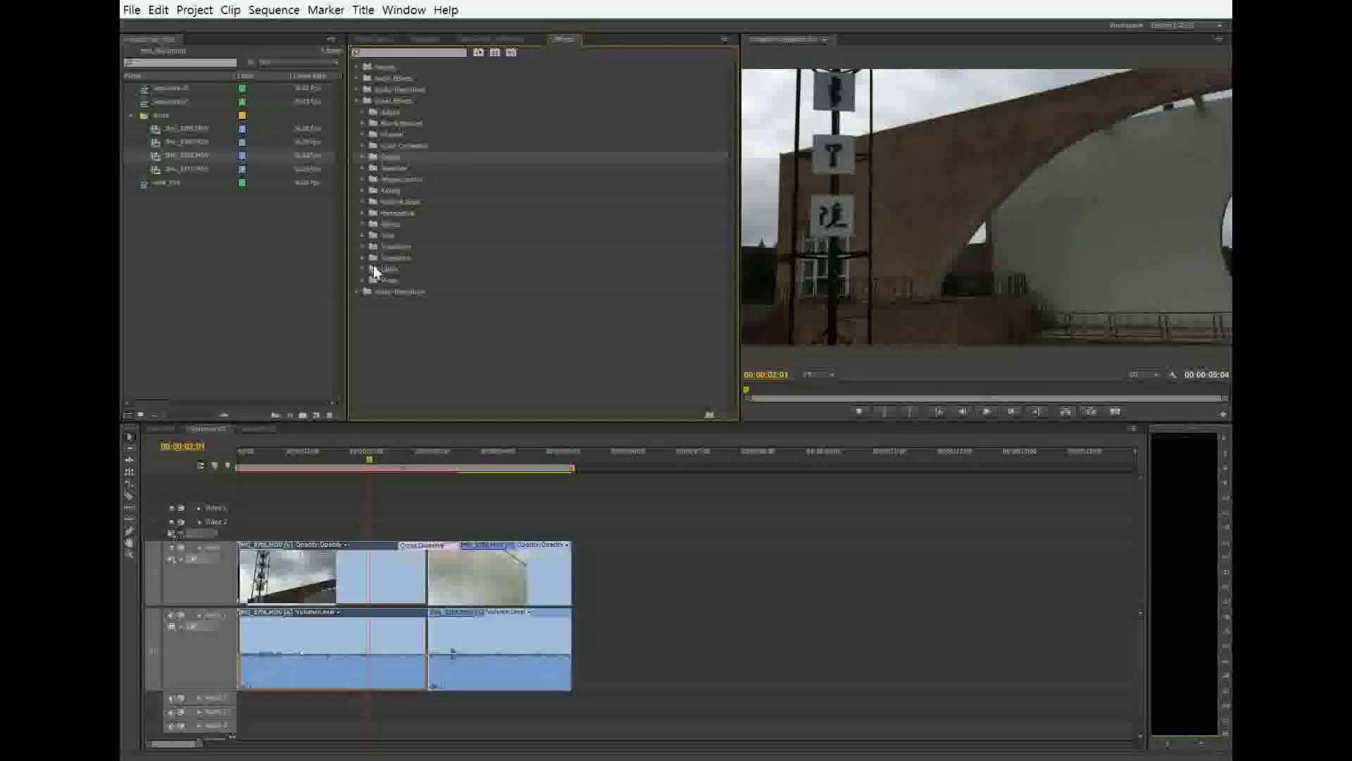
{"action": "left_click", "coordinate": [363, 224]}
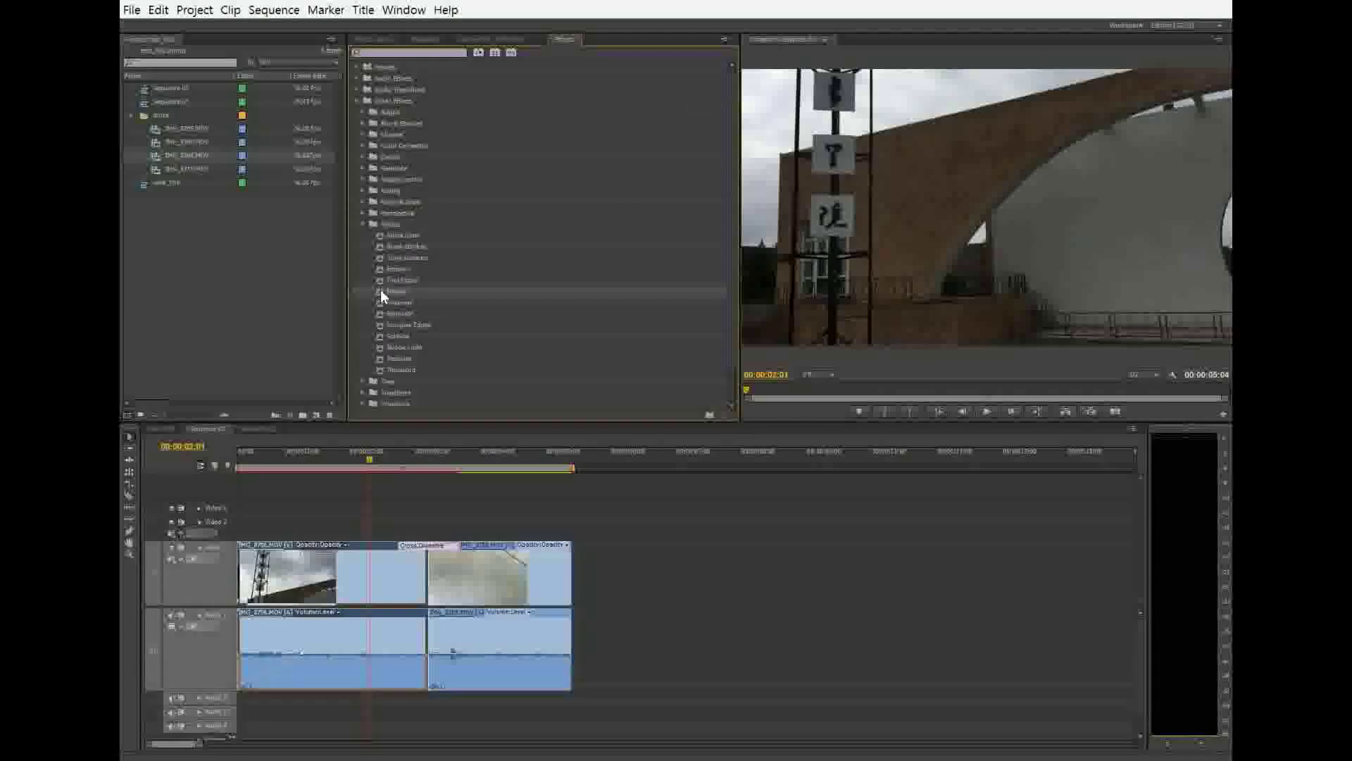
{"action": "left_click_drag", "start_coordinate": [380, 289], "coordinate": [346, 576]}
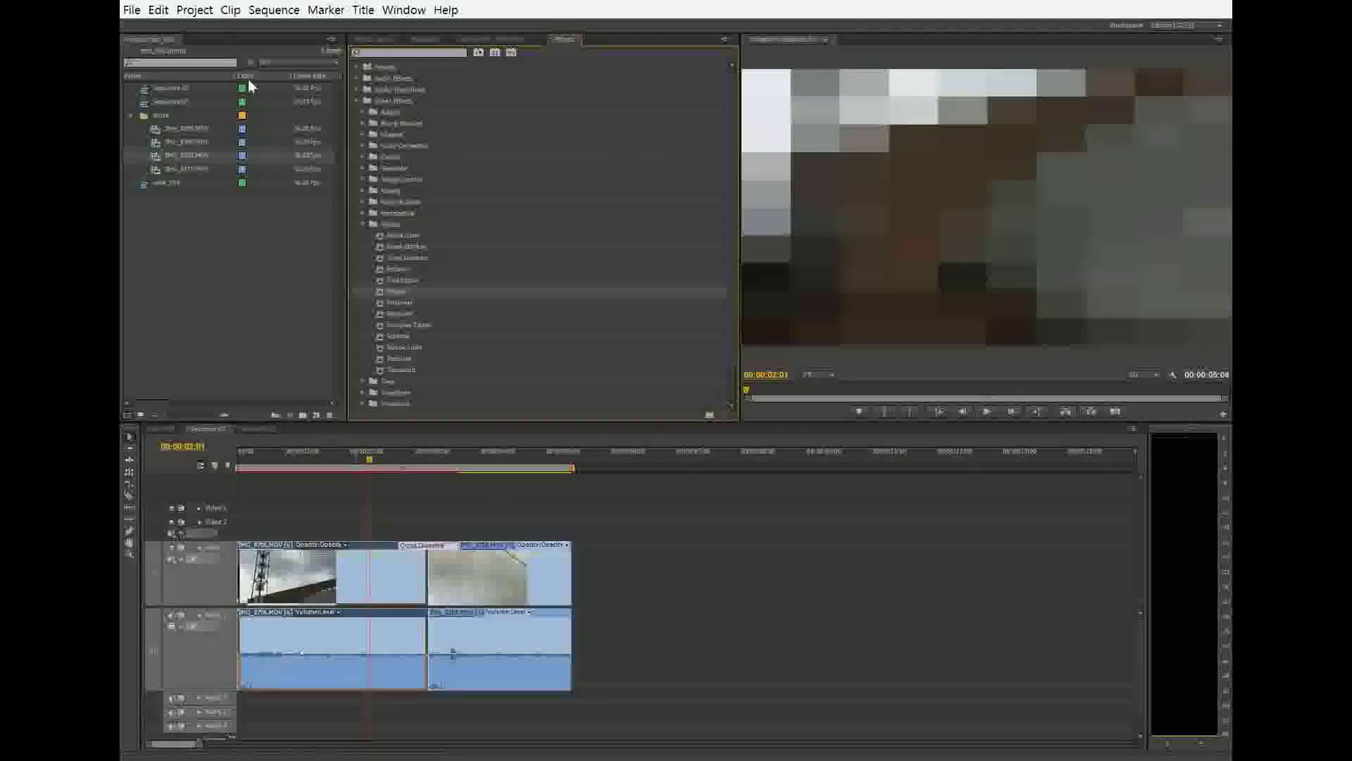
Step: Set the Mosaic effect to 1 vertical block and 50 horizontal blocks
{"action": "left_click", "coordinate": [357, 39]}
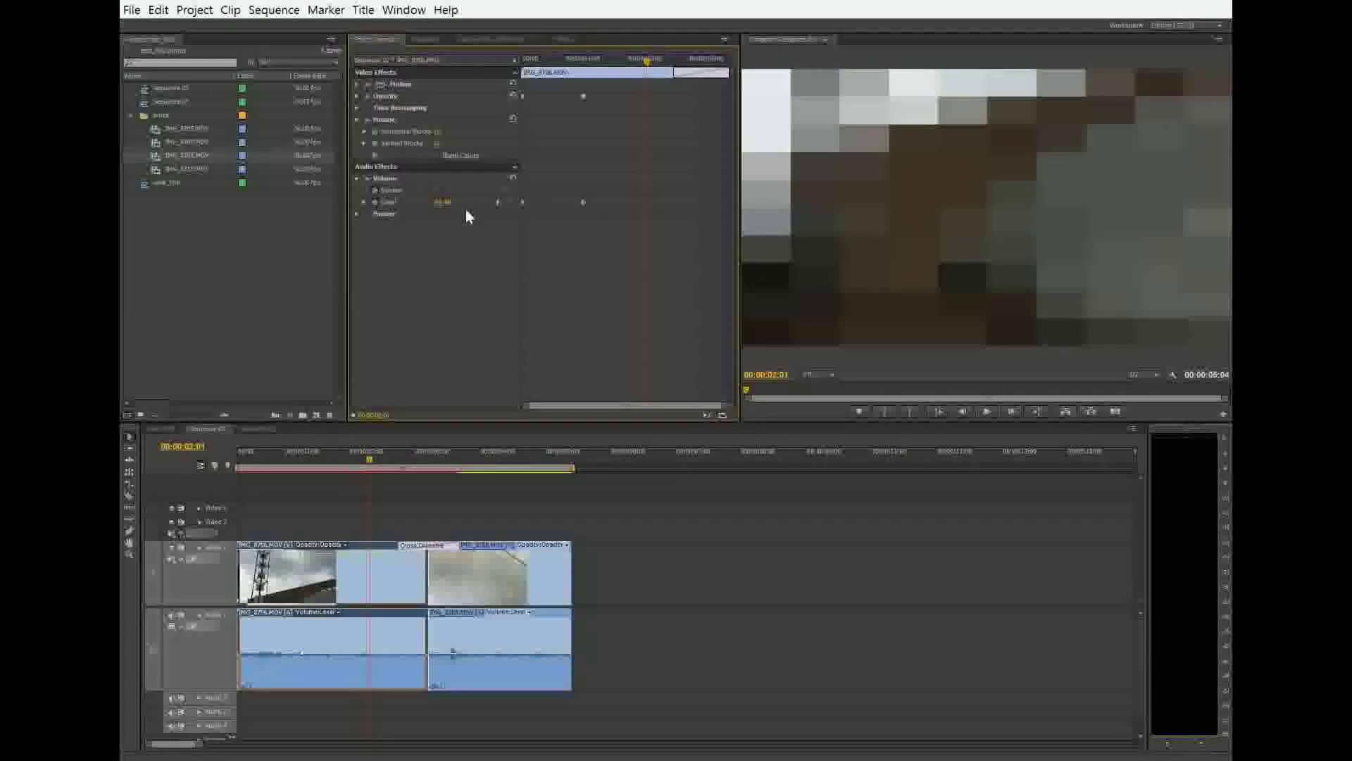
{"action": "left_click", "coordinate": [391, 122]}
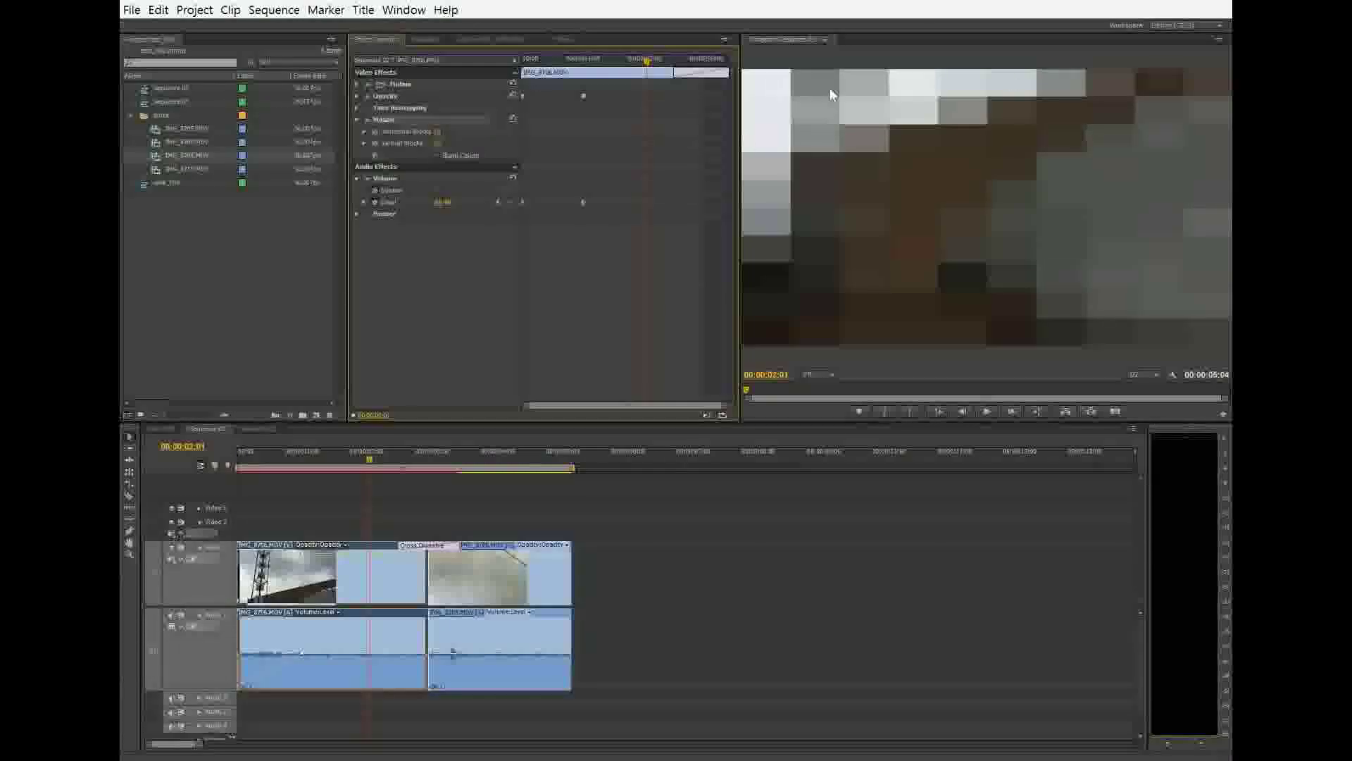
{"action": "left_click_drag", "start_coordinate": [437, 132], "coordinate": [488, 144]}
{"action": "left_click", "coordinate": [449, 143]}
{"action": "type", "text": "1"}
{"action": "left_click", "coordinate": [399, 243]}
{"action": "left_click", "coordinate": [447, 131]}
{"action": "type", "text": "50"}
{"action": "key", "text": "Return"}
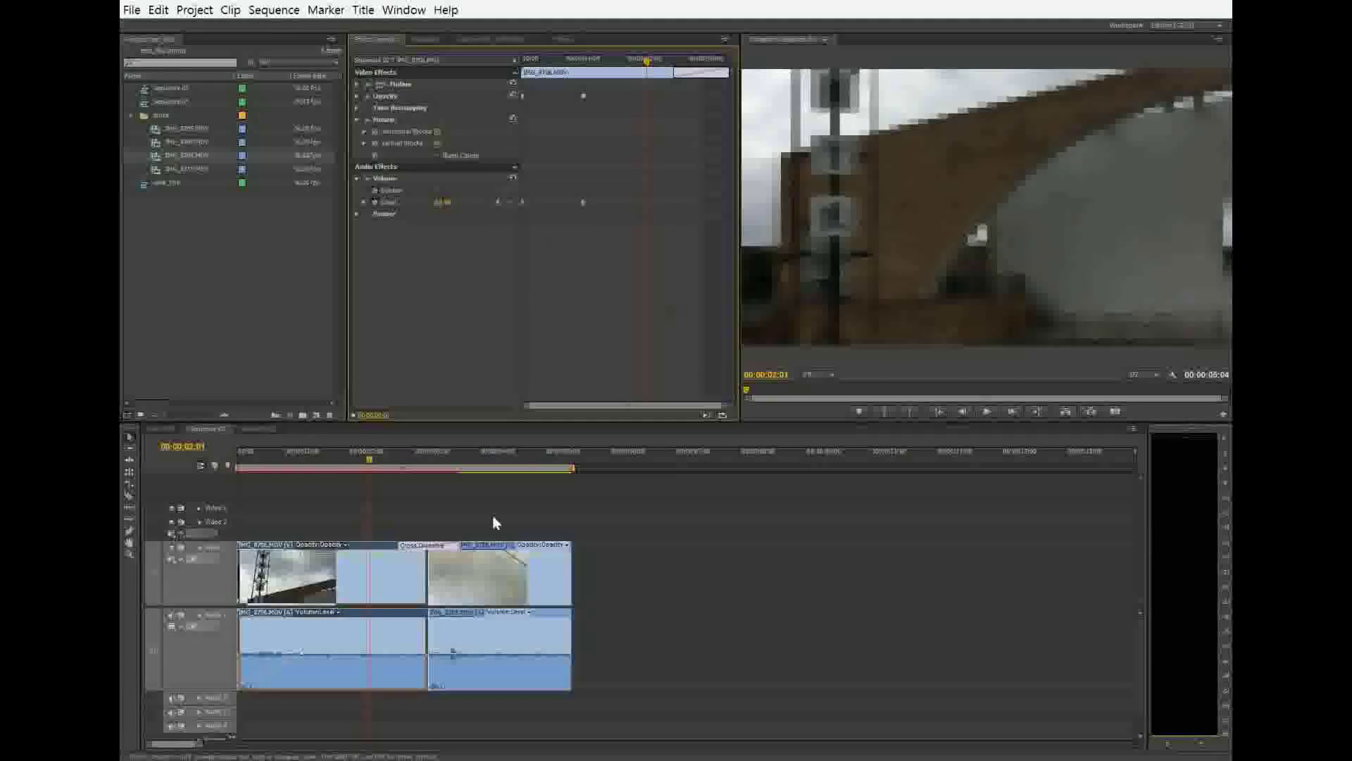
Step: Scrub to preview the mosaic, then delete the Mosaic effect from the bridge clip
{"action": "left_click", "coordinate": [271, 462]}
{"action": "left_click_drag", "start_coordinate": [272, 462], "coordinate": [384, 475]}
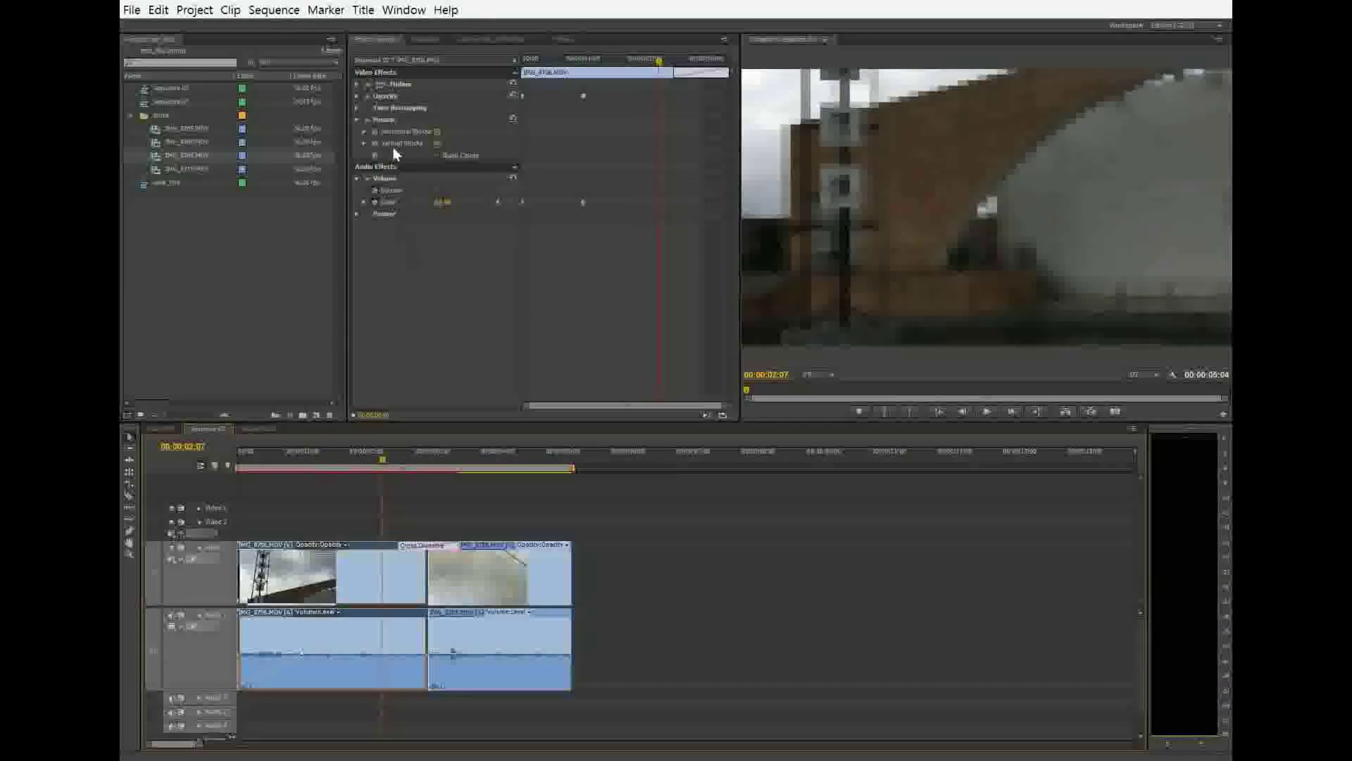
{"action": "left_click", "coordinate": [406, 86]}
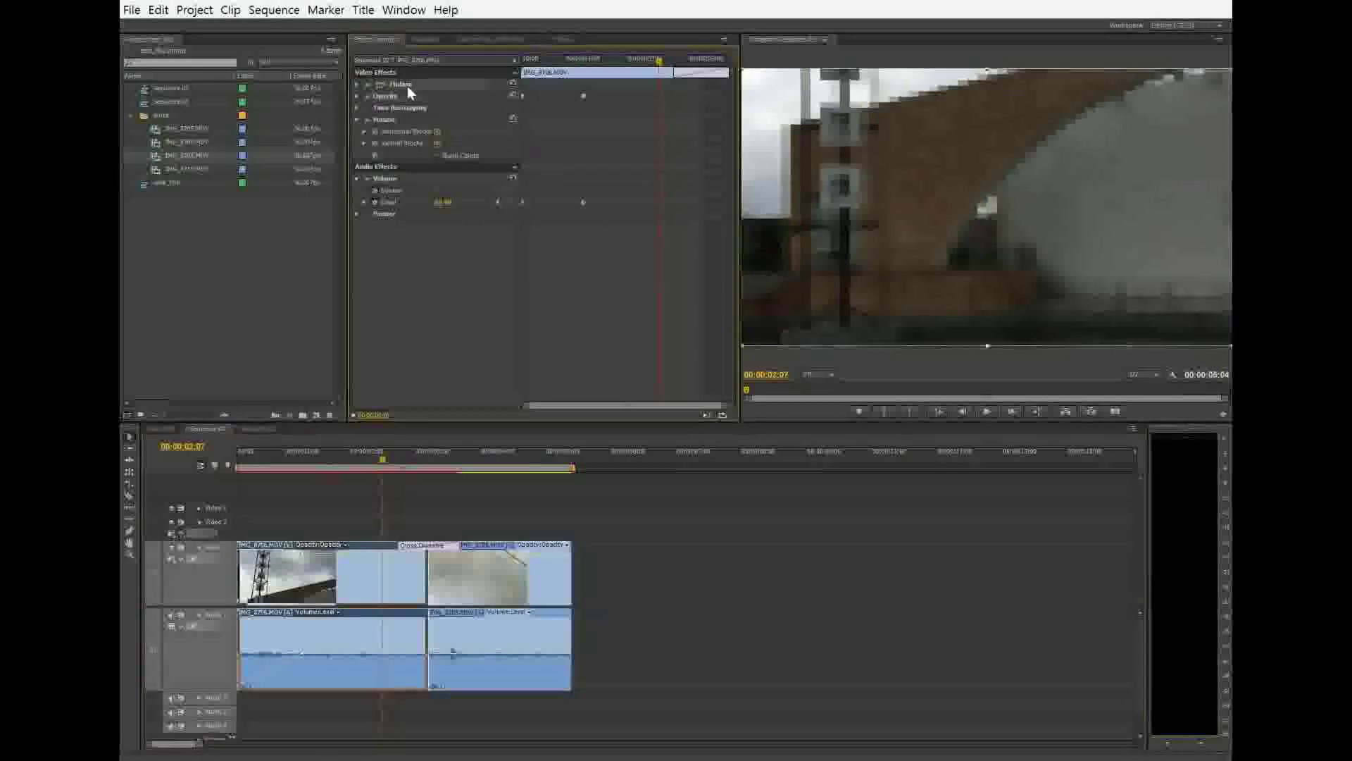
{"action": "left_click", "coordinate": [386, 119]}
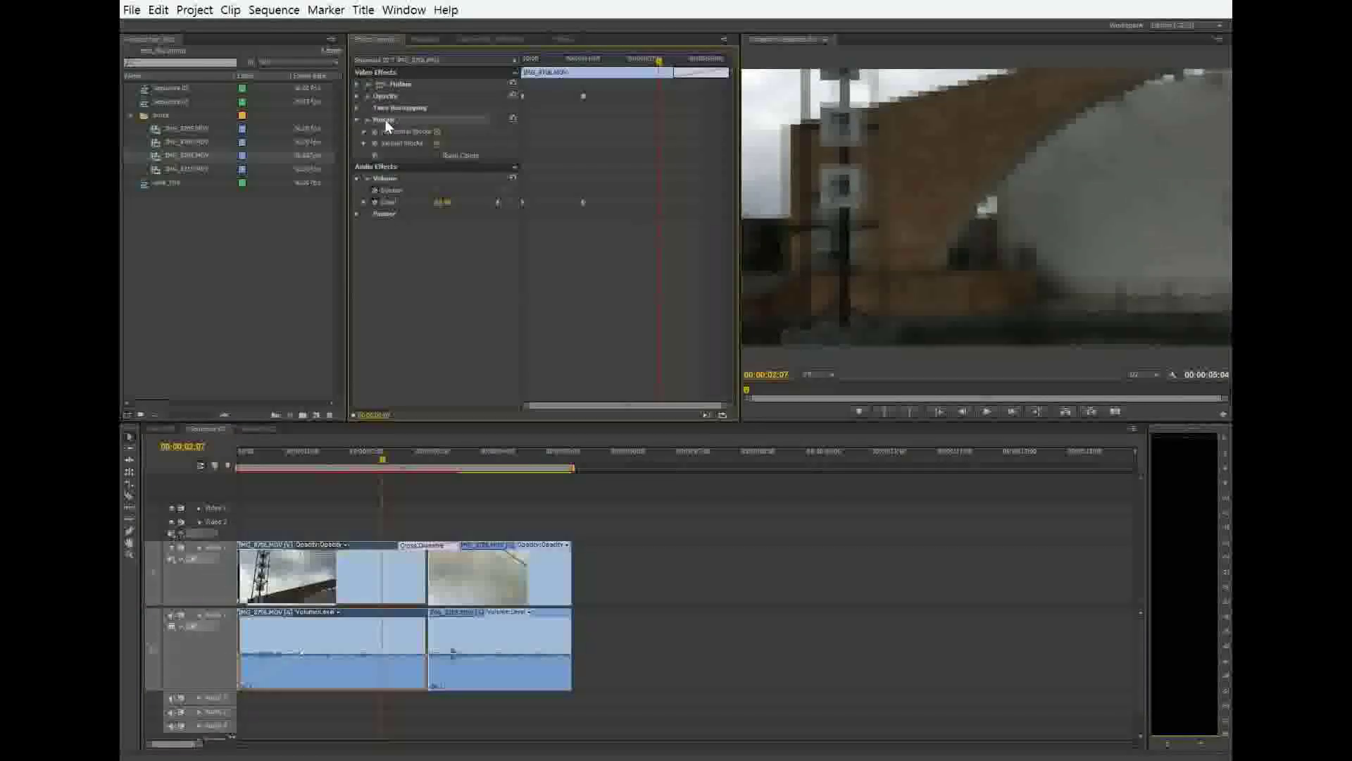
{"action": "key", "text": "Delete"}
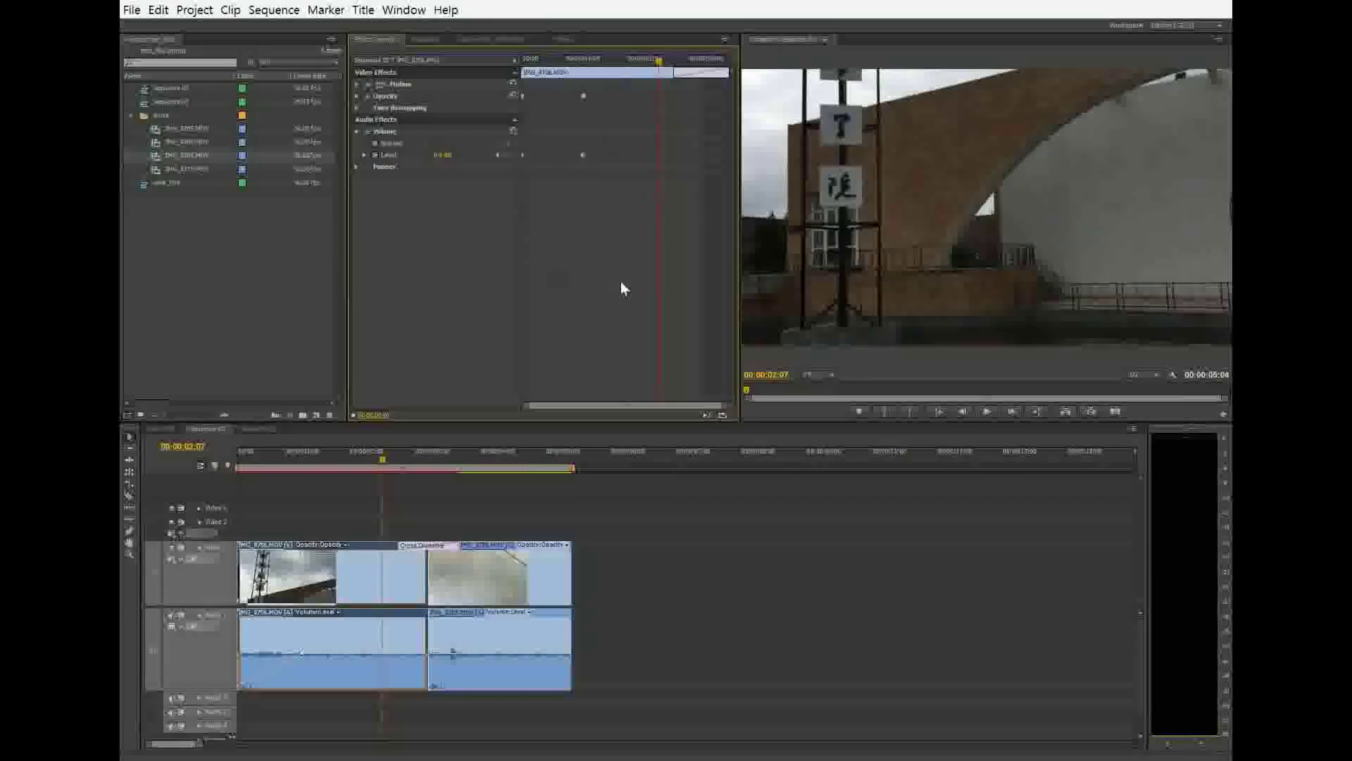
{"action": "left_click", "coordinate": [567, 39]}
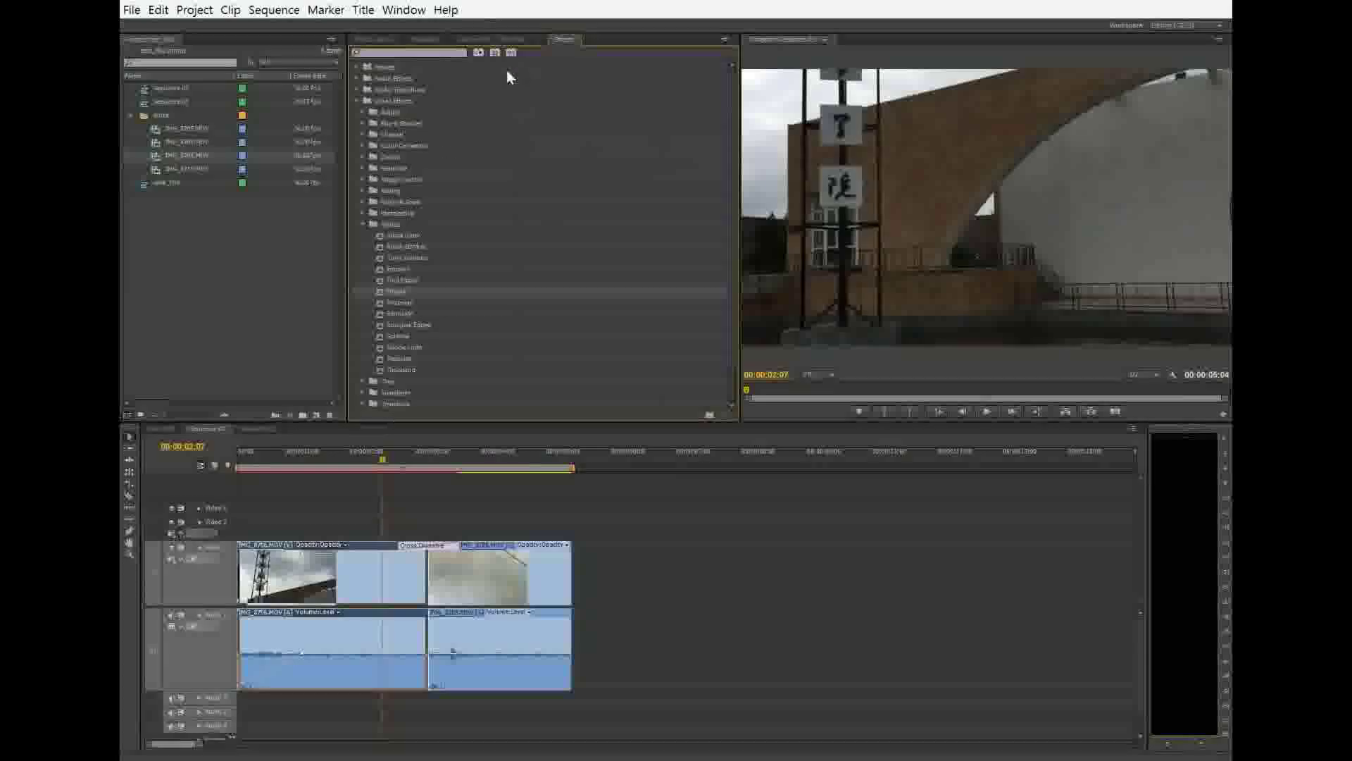
Step: Expand the Adjust folder and browse its effects, including Levels
{"action": "left_click", "coordinate": [361, 112]}
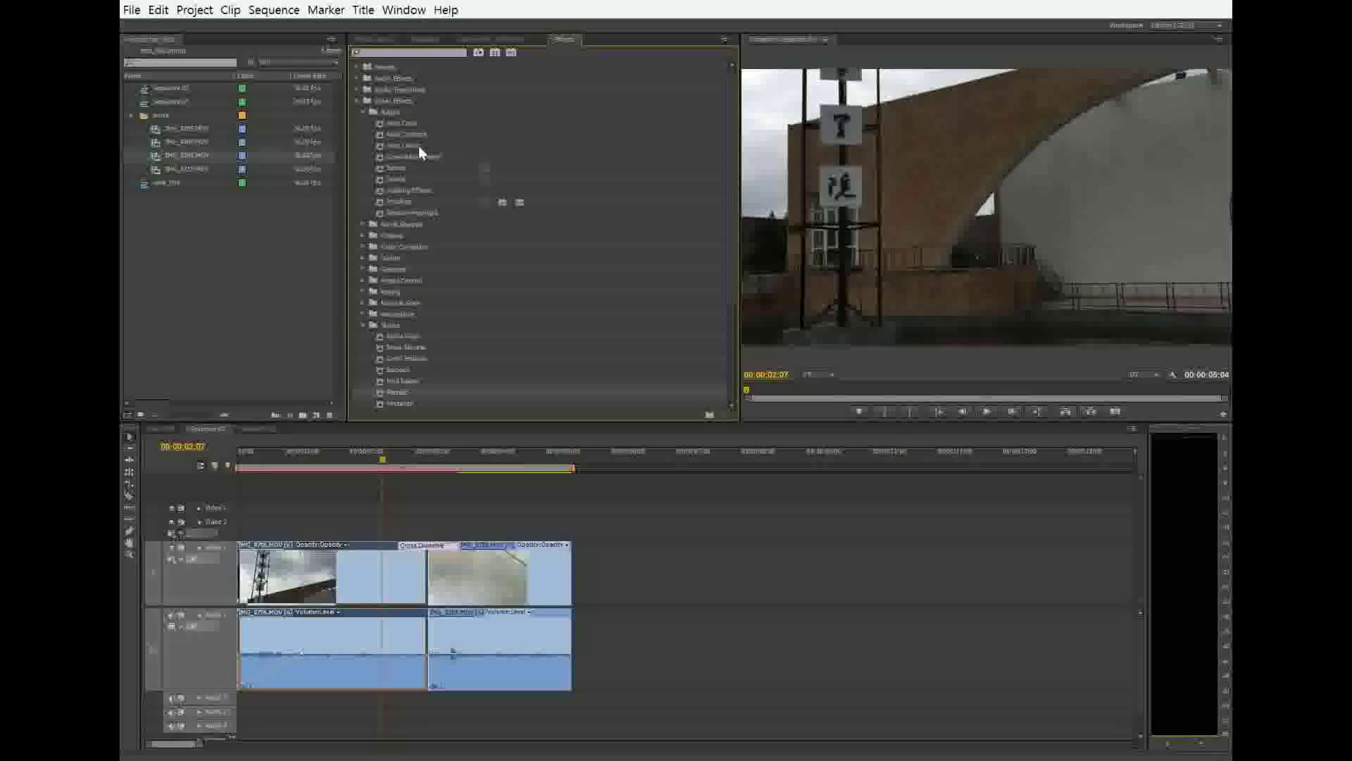
{"action": "left_click", "coordinate": [398, 180]}
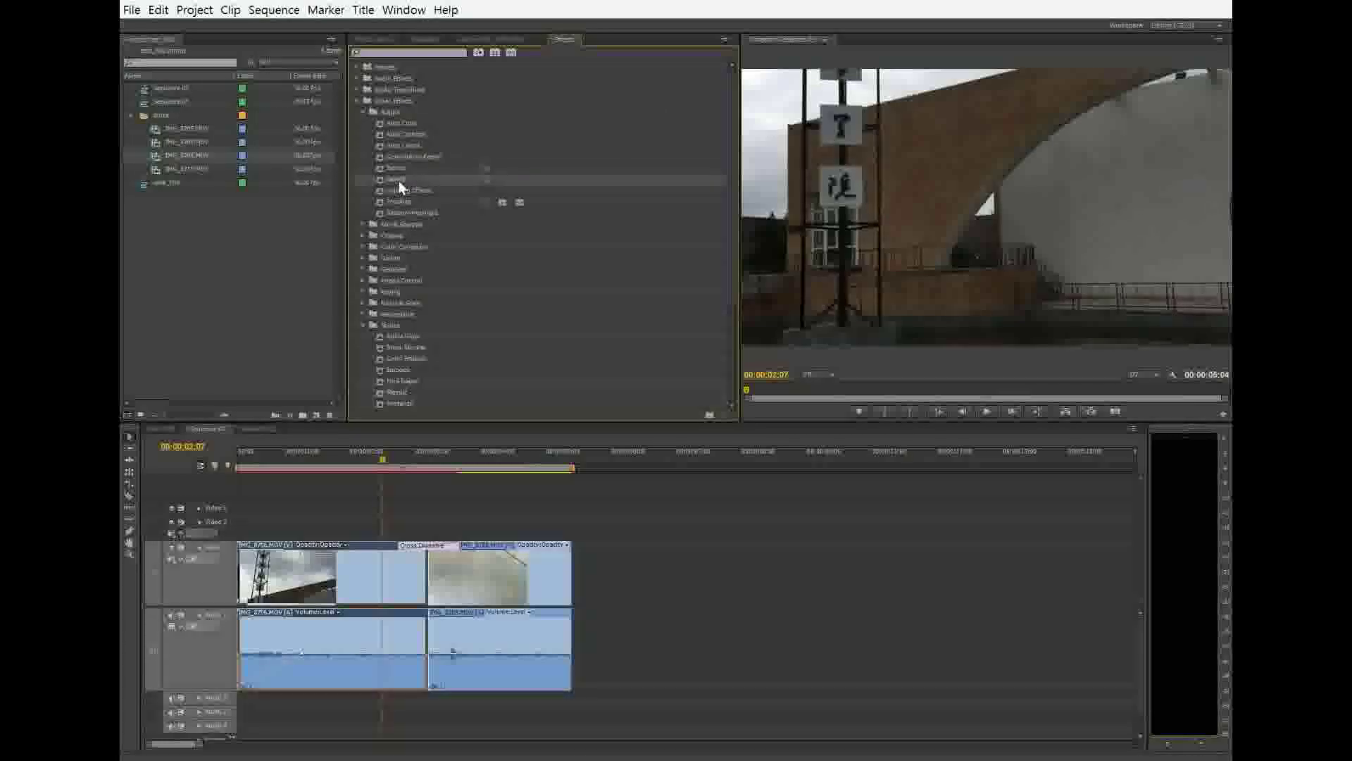
{"action": "left_click", "coordinate": [403, 169]}
{"action": "left_click", "coordinate": [396, 191]}
{"action": "left_click", "coordinate": [400, 178]}
{"action": "left_click", "coordinate": [403, 169]}
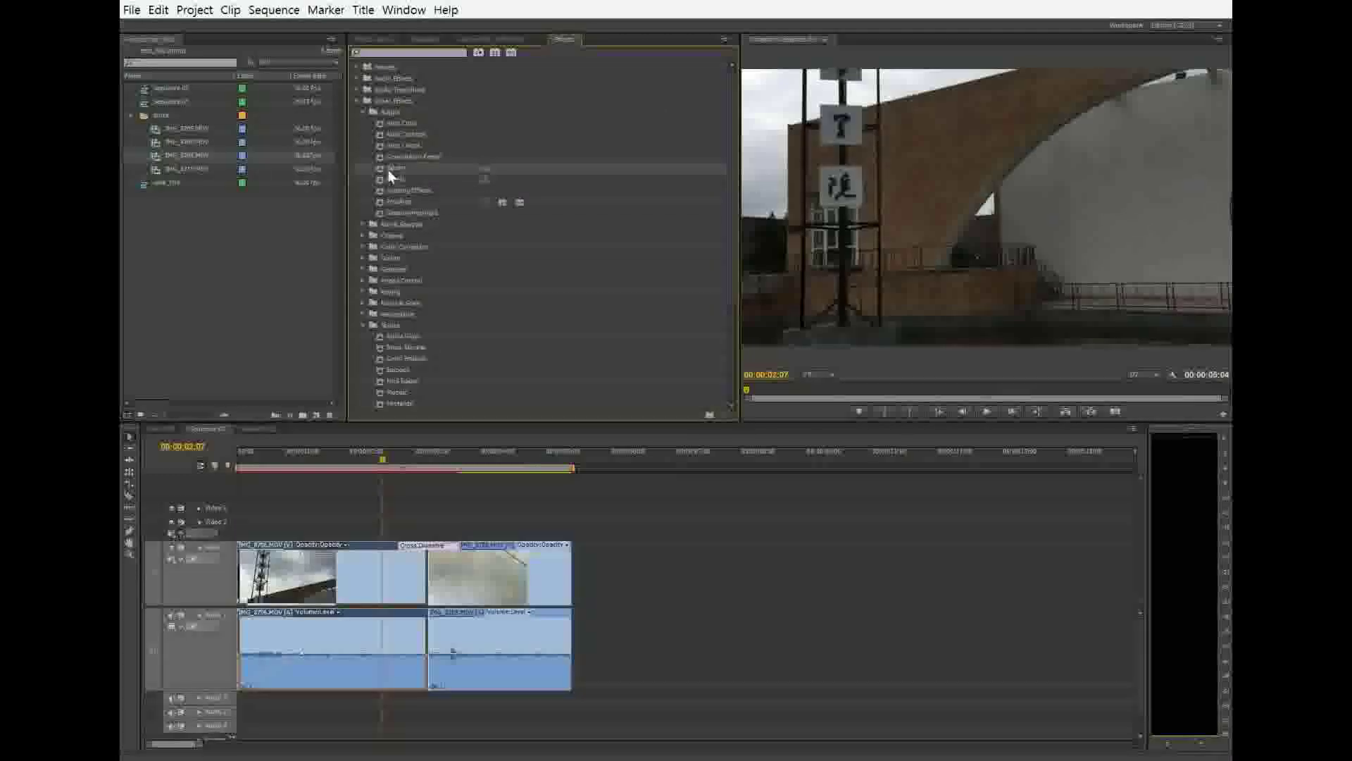
Step: Expand Color Correction and browse Brightness & Contrast, Color Balance and Luma Curve
{"action": "left_click", "coordinate": [362, 246]}
{"action": "scroll", "coordinate": [431, 224], "scroll_direction": "down", "scroll_amount": 3}
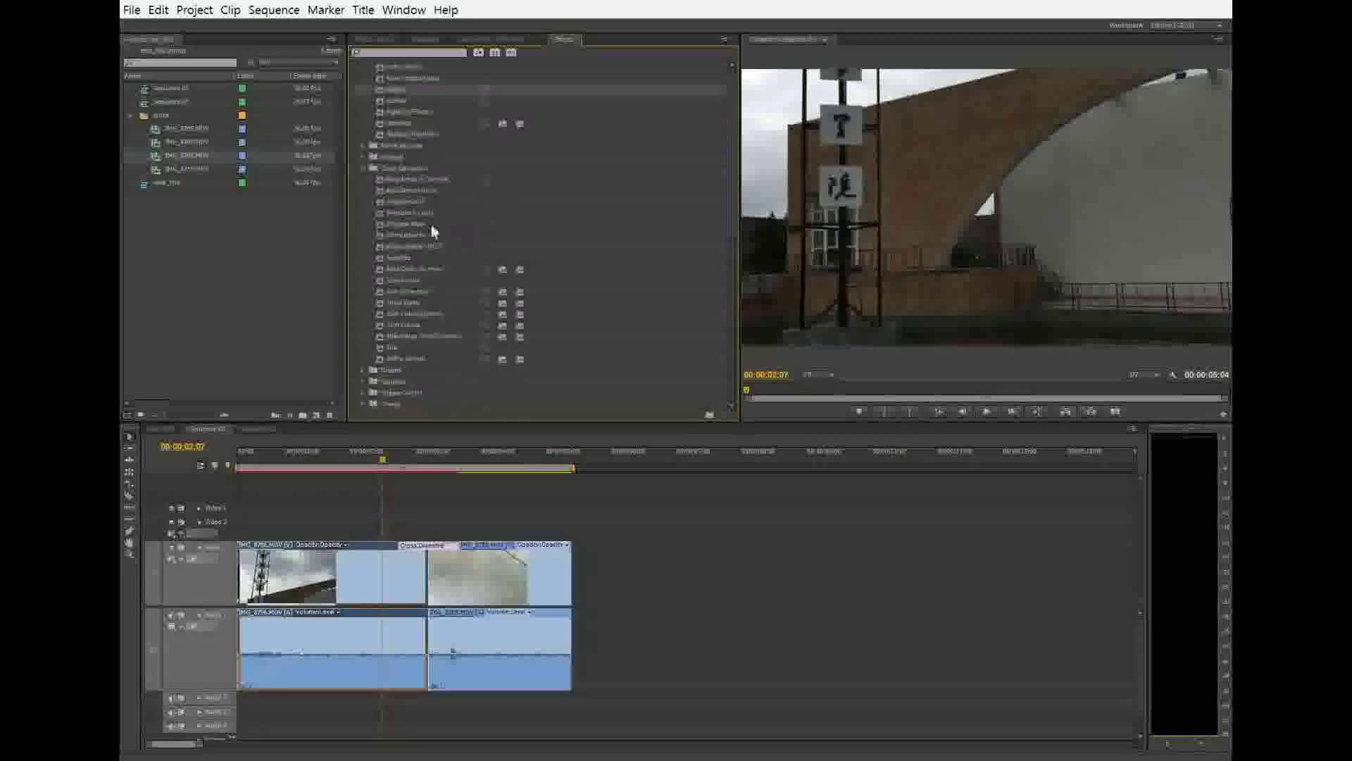
{"action": "left_click", "coordinate": [431, 180]}
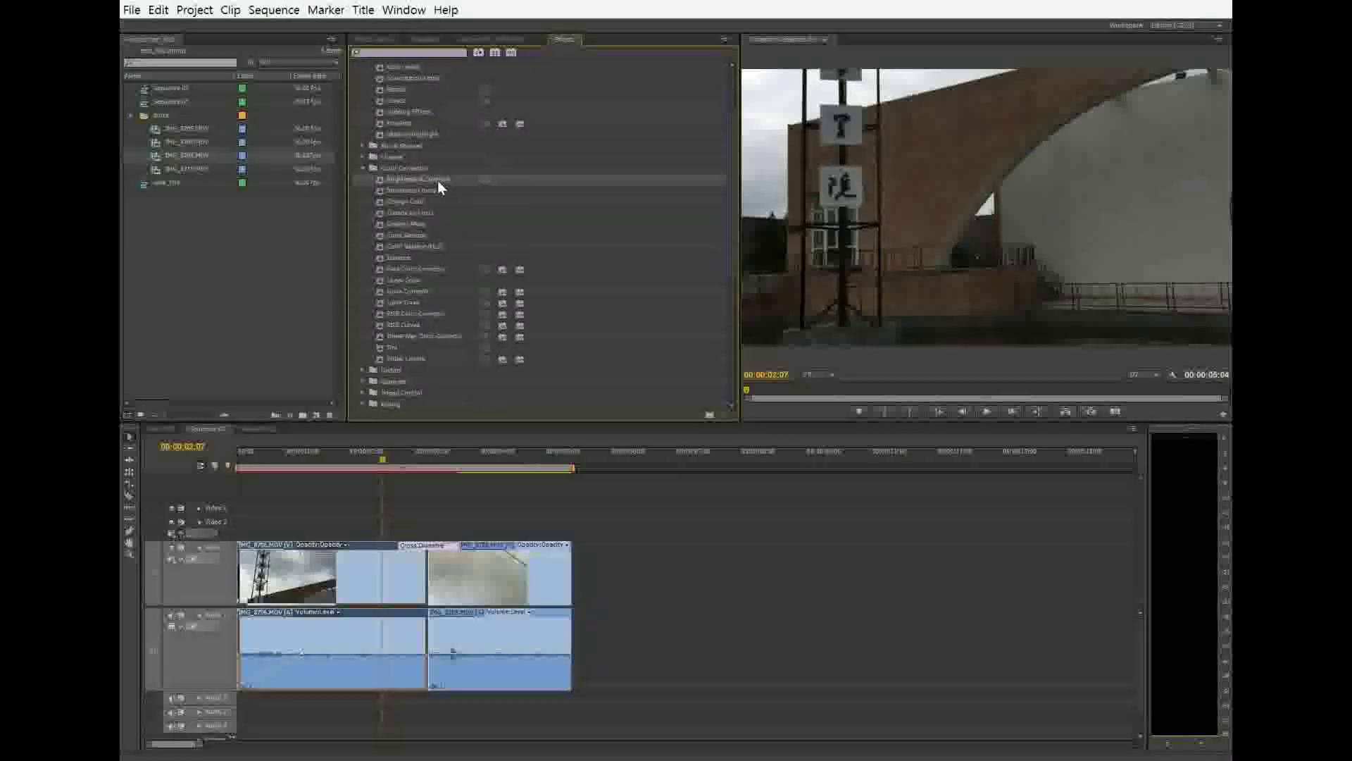
{"action": "left_click", "coordinate": [414, 234]}
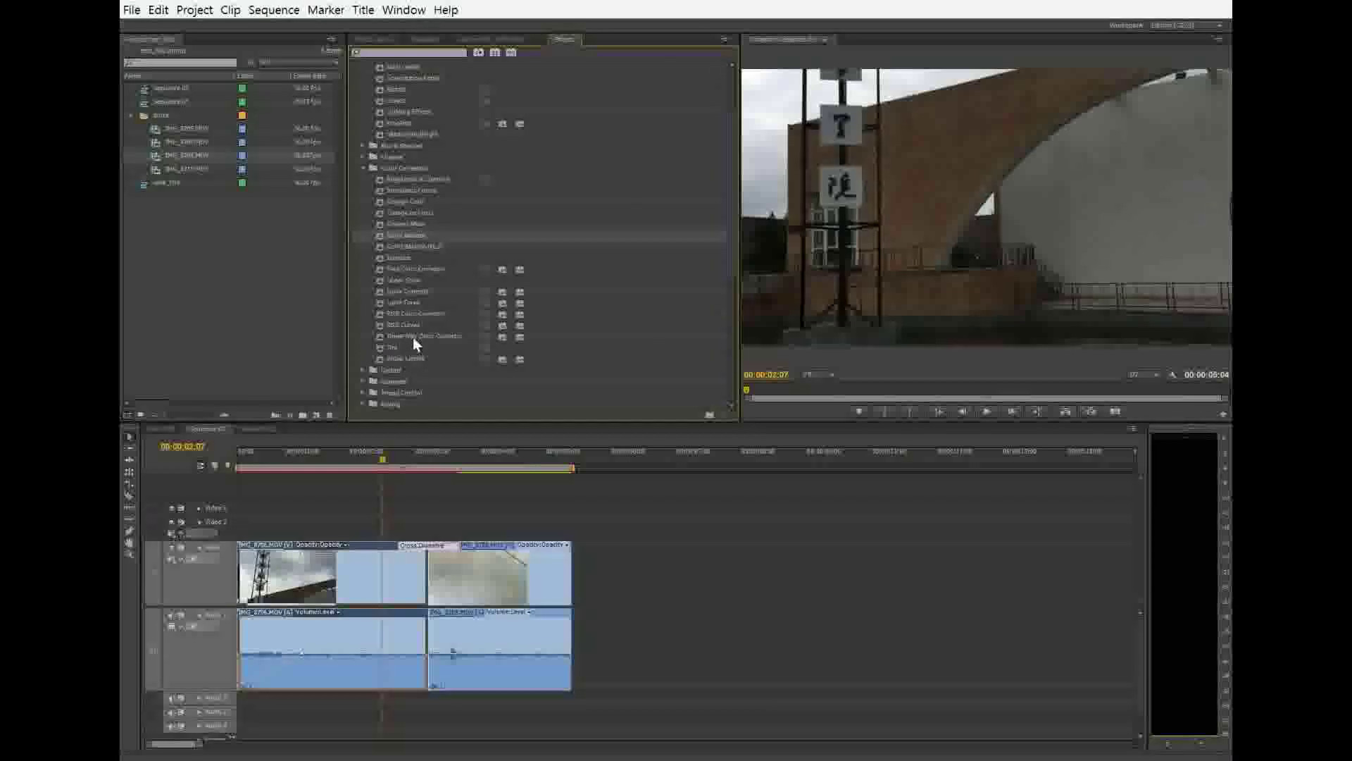
{"action": "left_click", "coordinate": [413, 302]}
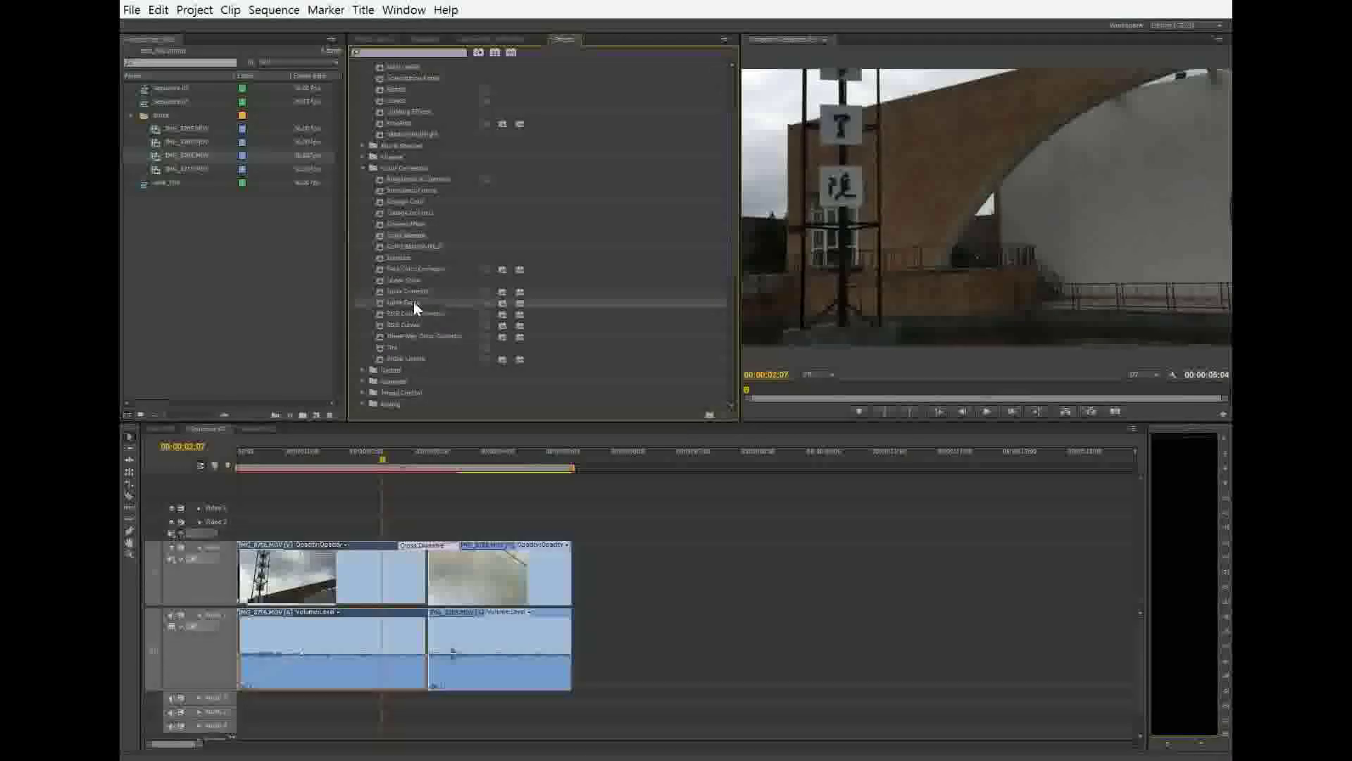
{"action": "left_click", "coordinate": [434, 291]}
{"action": "left_click", "coordinate": [428, 303]}
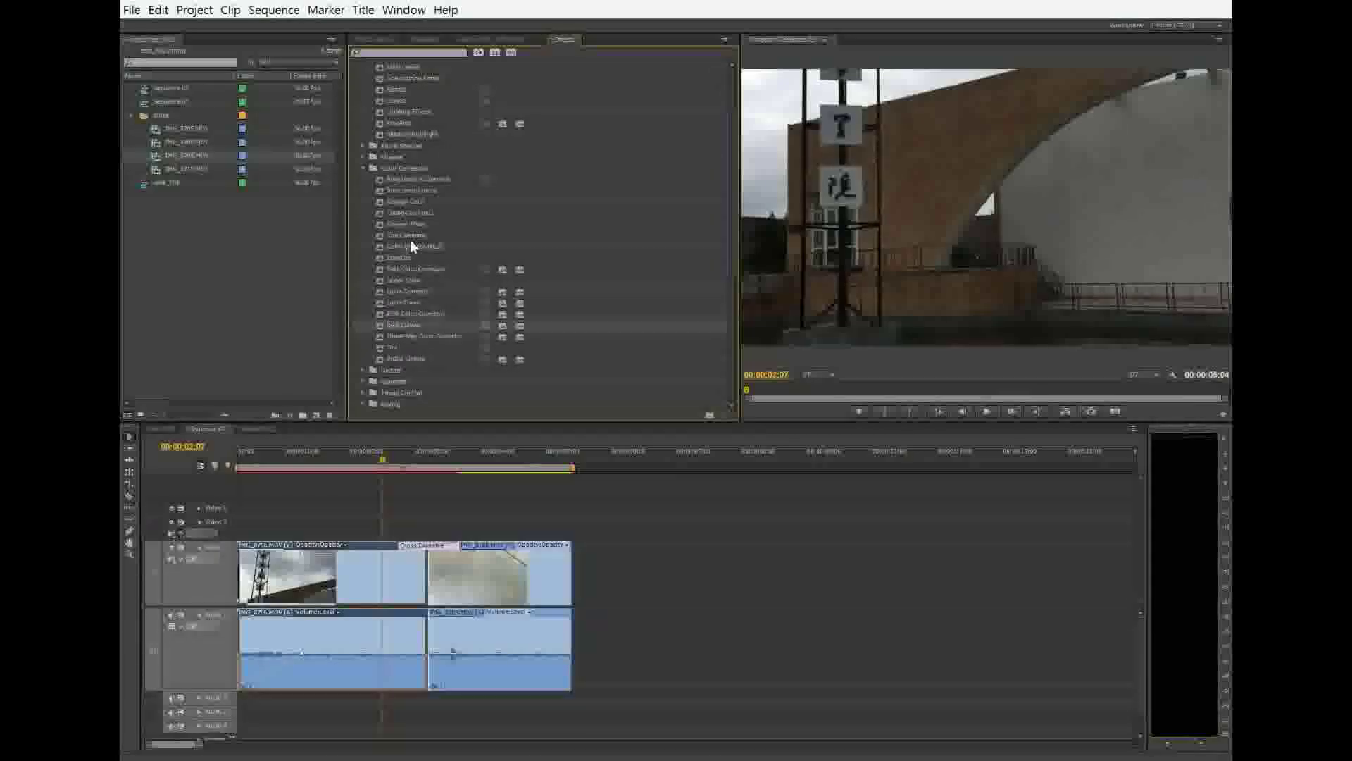
{"action": "left_click", "coordinate": [431, 180]}
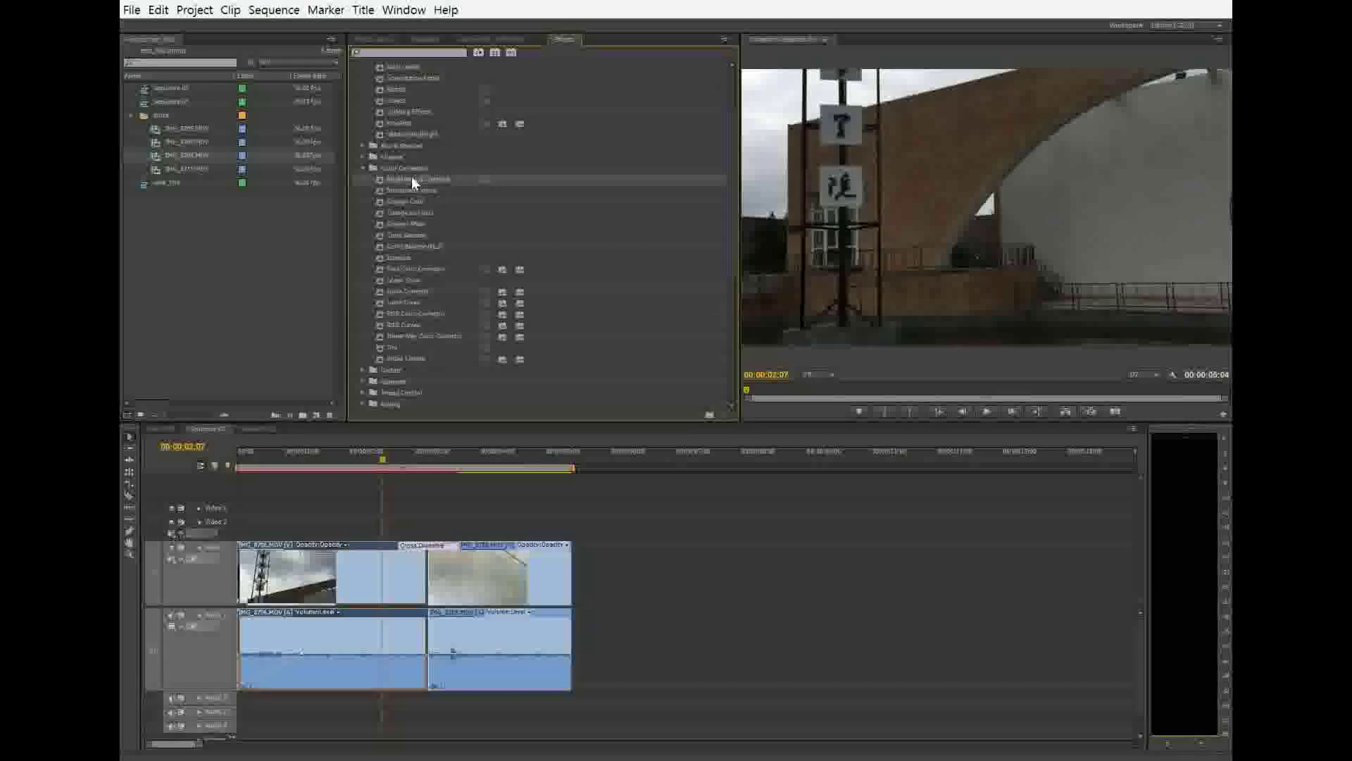
Step: Apply Brightness & Contrast to the bridge clip and raise its Brightness
{"action": "left_click_drag", "start_coordinate": [446, 407], "coordinate": [399, 599]}
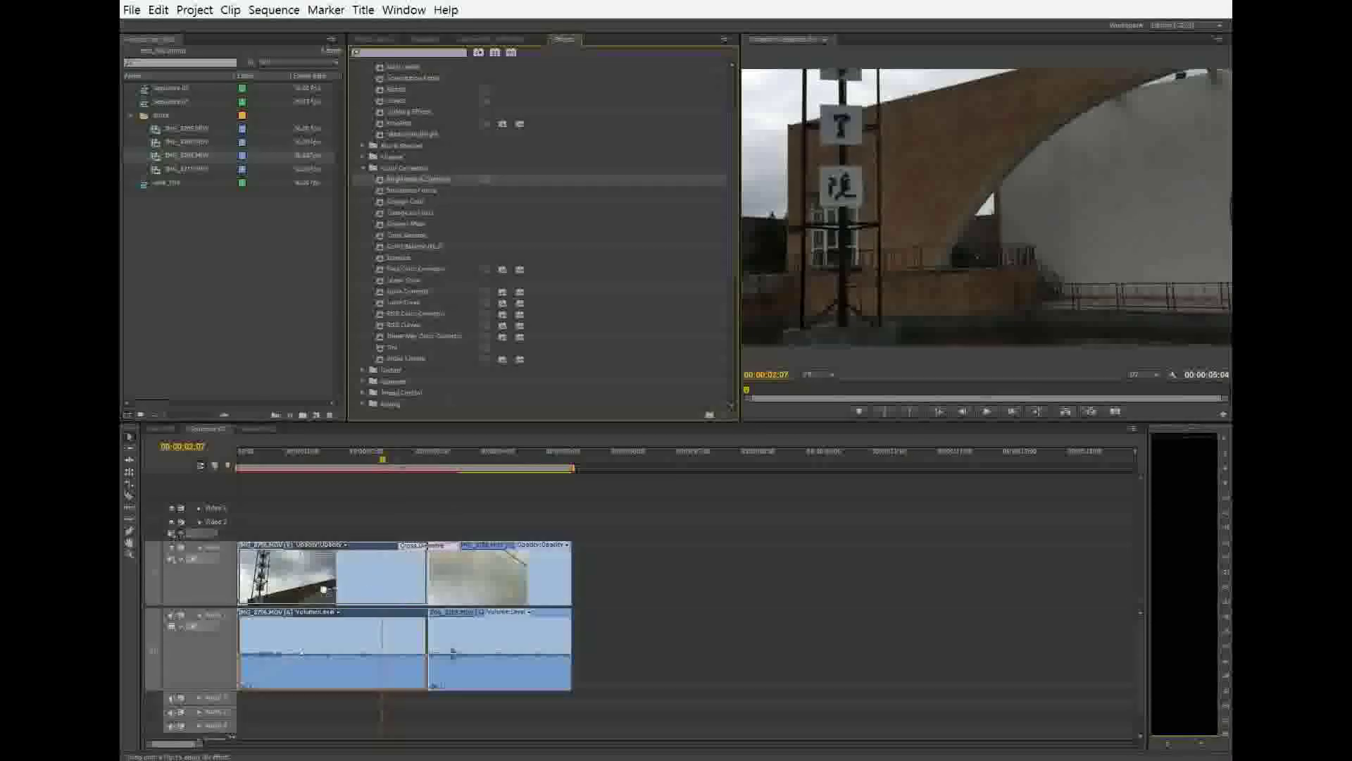
{"action": "left_click_drag", "start_coordinate": [326, 577], "coordinate": [325, 574]}
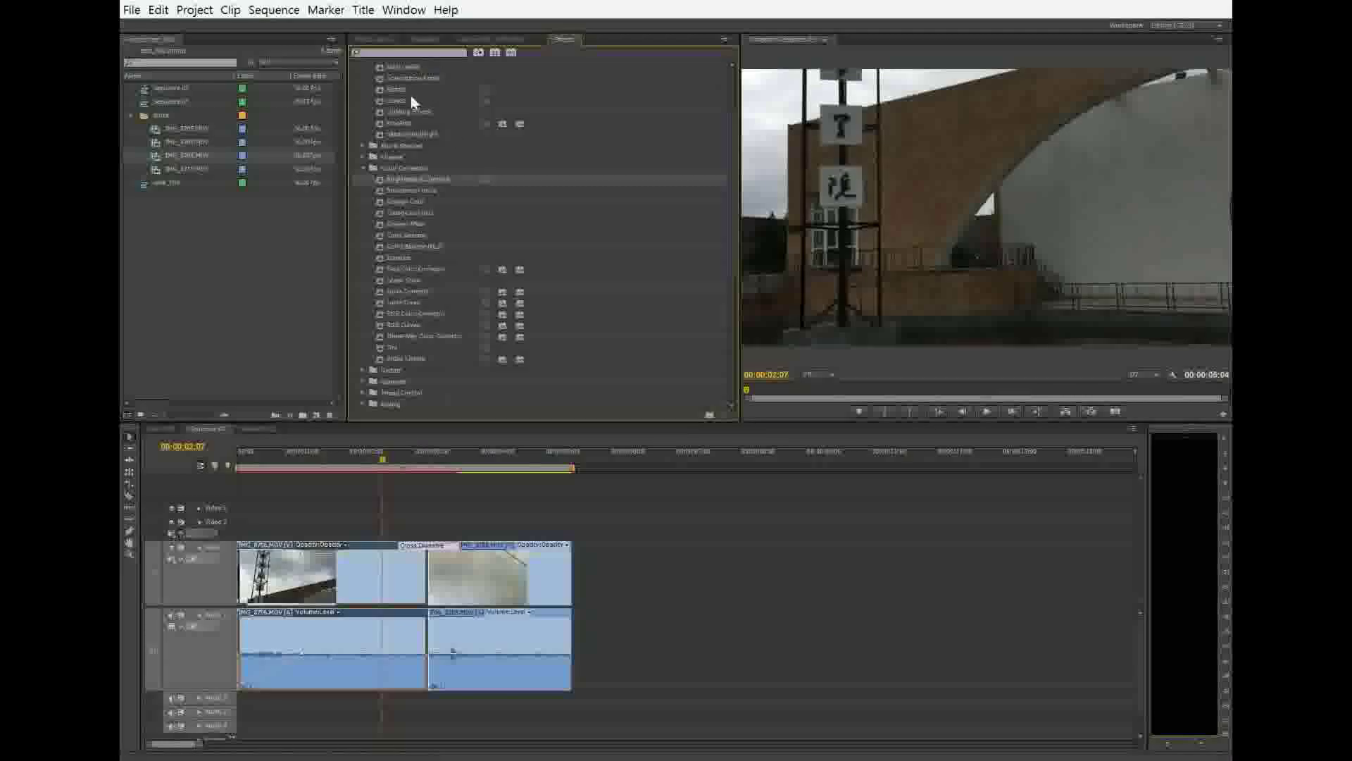
{"action": "left_click", "coordinate": [372, 40]}
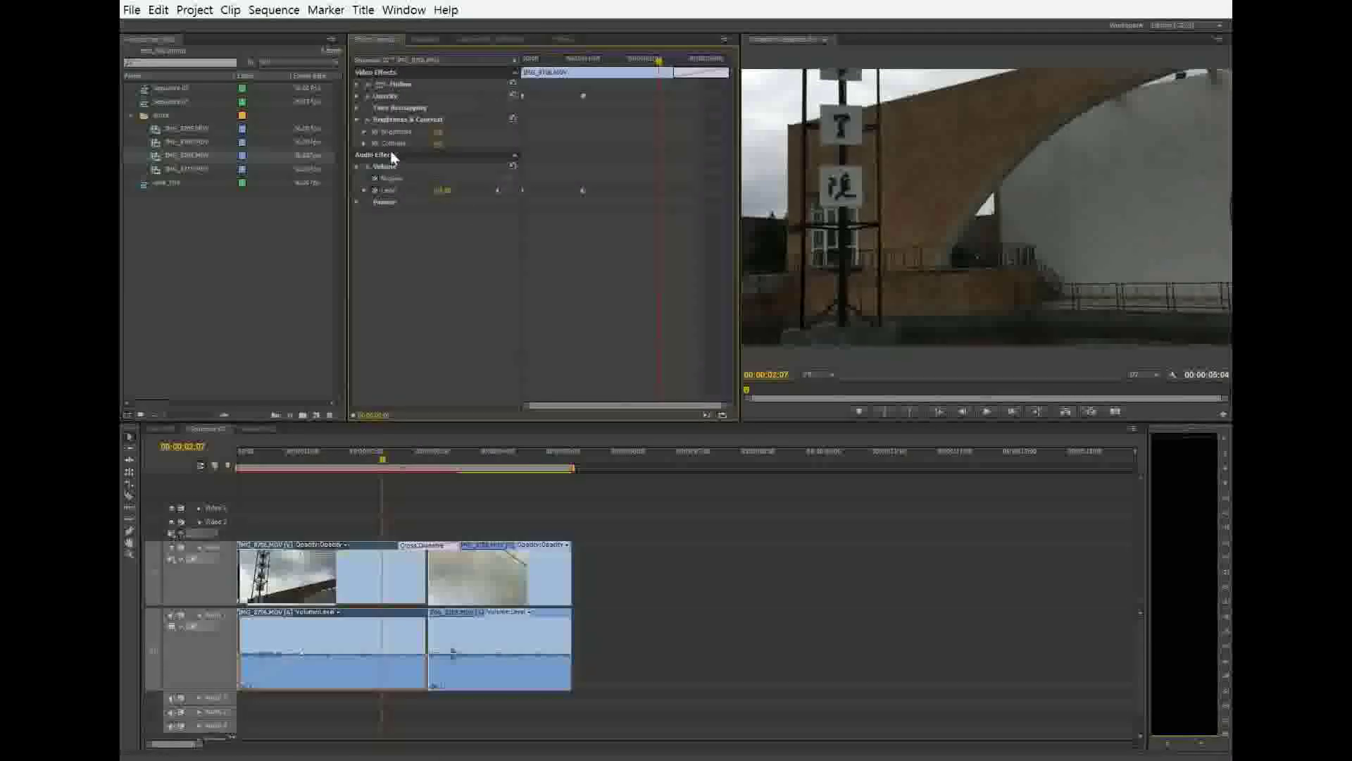
{"action": "left_click", "coordinate": [436, 121]}
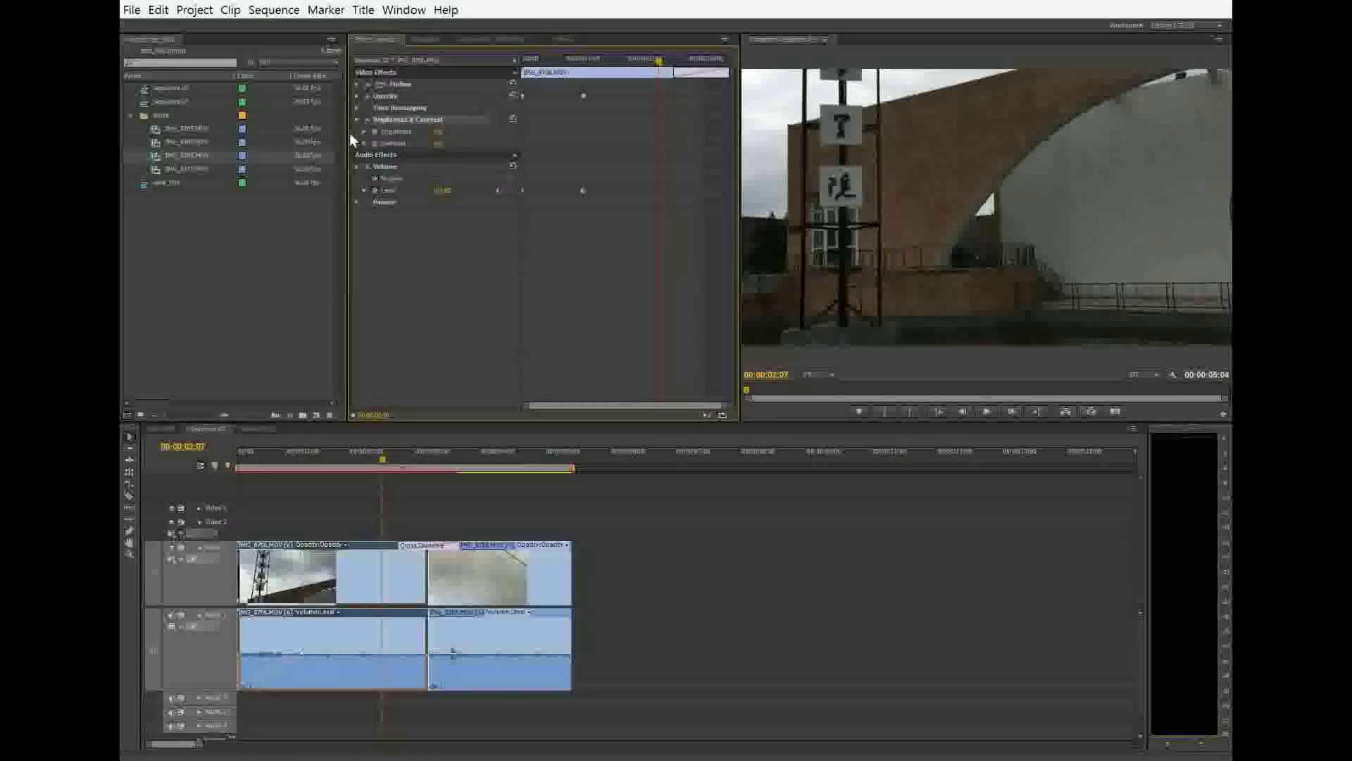
{"action": "left_click_drag", "start_coordinate": [436, 136], "coordinate": [449, 144]}
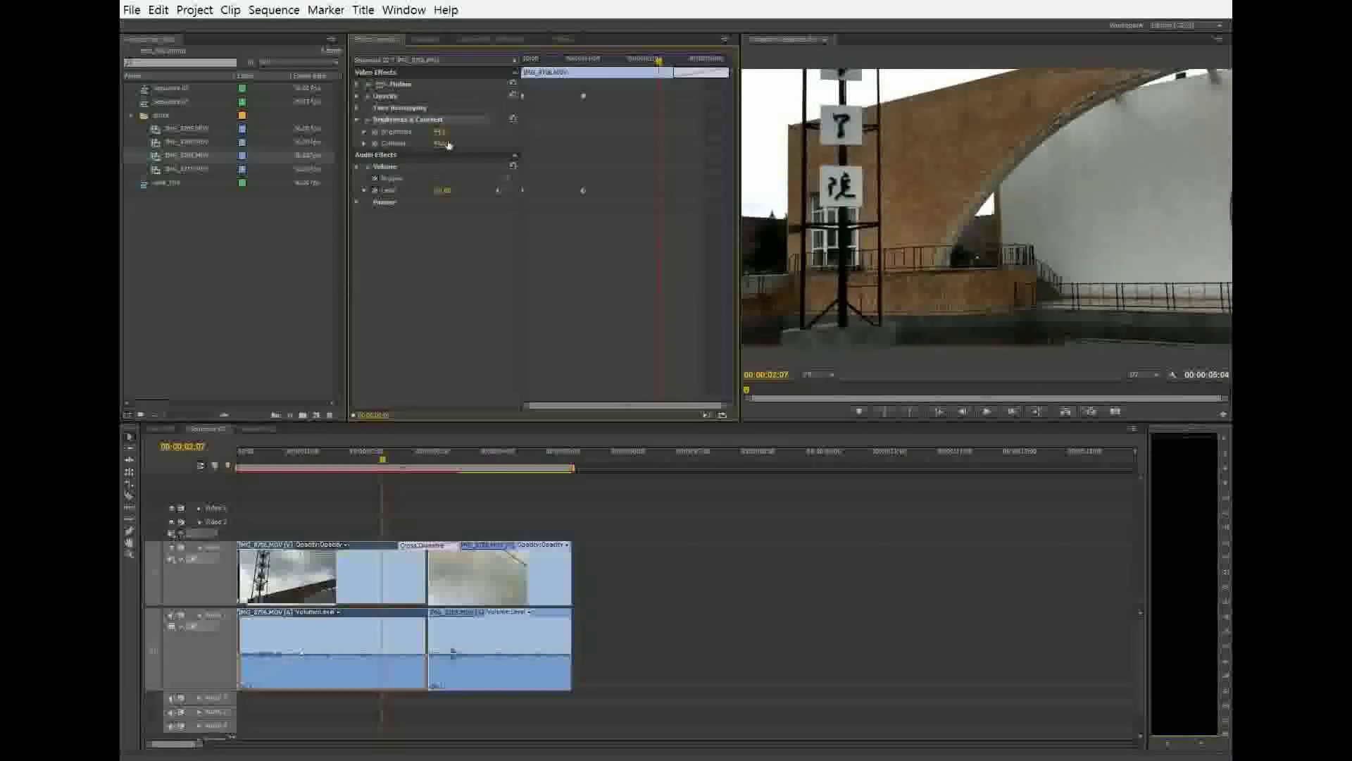
Step: Toggle the Brightness & Contrast effect off and on to compare the picture
{"action": "left_click", "coordinate": [367, 120]}
{"action": "left_click", "coordinate": [367, 120]}
{"action": "left_click", "coordinate": [367, 120]}
{"action": "left_click", "coordinate": [367, 120]}
{"action": "left_click", "coordinate": [366, 120]}
{"action": "left_click", "coordinate": [367, 121]}
{"action": "left_click", "coordinate": [367, 121]}
{"action": "left_click", "coordinate": [367, 121]}
{"action": "left_click", "coordinate": [367, 121]}
Step: Play the sequence from the start, then delete the Brightness & Contrast effect
{"action": "left_click_drag", "start_coordinate": [383, 460], "coordinate": [160, 438]}
{"action": "key", "text": "space"}
{"action": "key", "text": "space"}
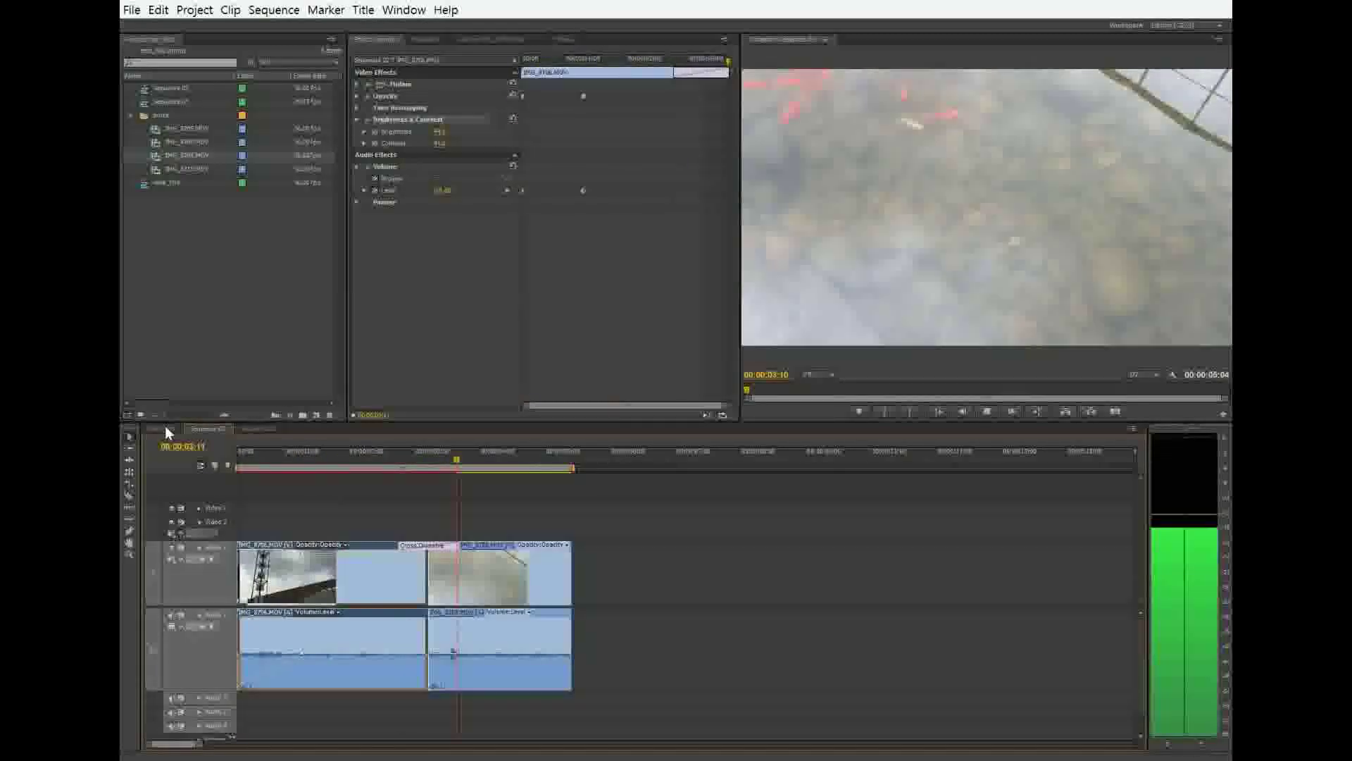
{"action": "key", "text": "space"}
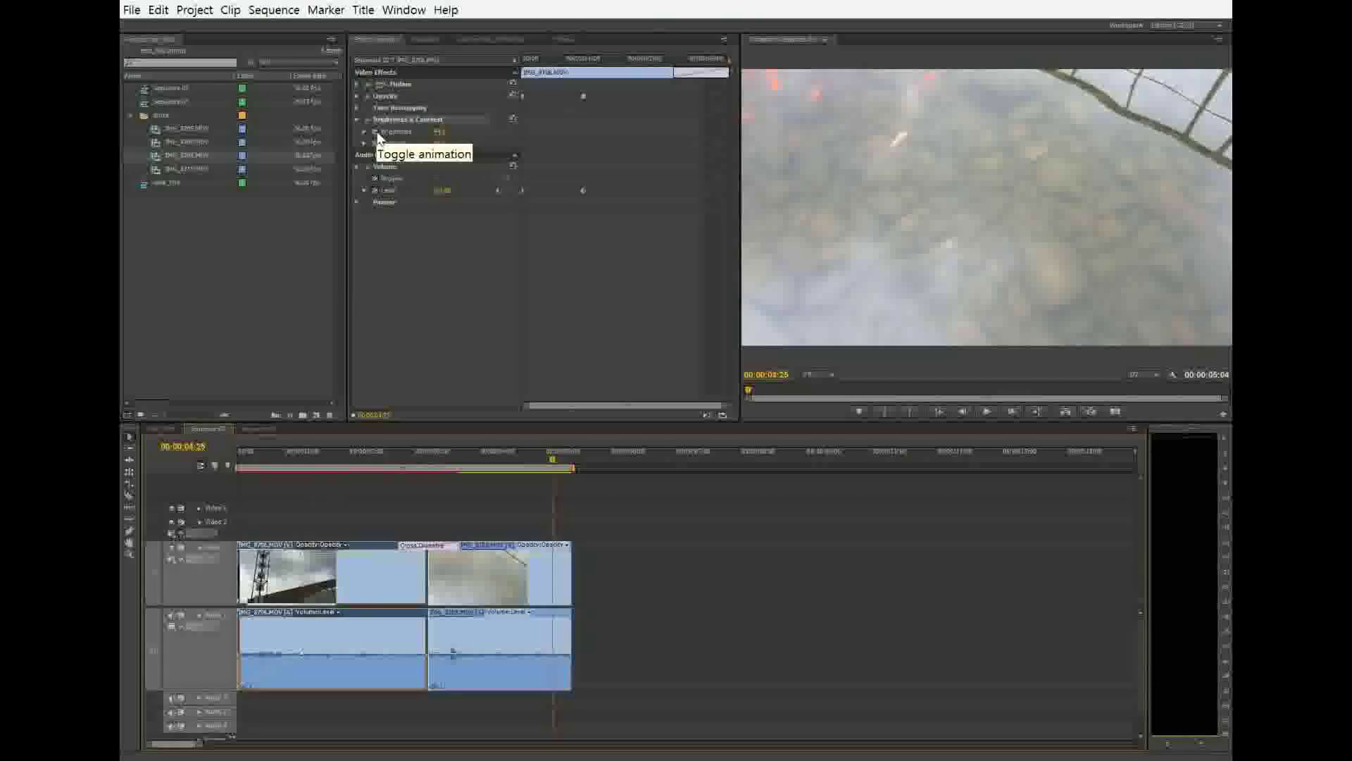
{"action": "mouse_move", "coordinate": [596, 62]}
{"action": "left_mouse_down"}
{"action": "mouse_move", "coordinate": [532, 62]}
{"action": "mouse_move", "coordinate": [578, 63]}
{"action": "left_mouse_up"}
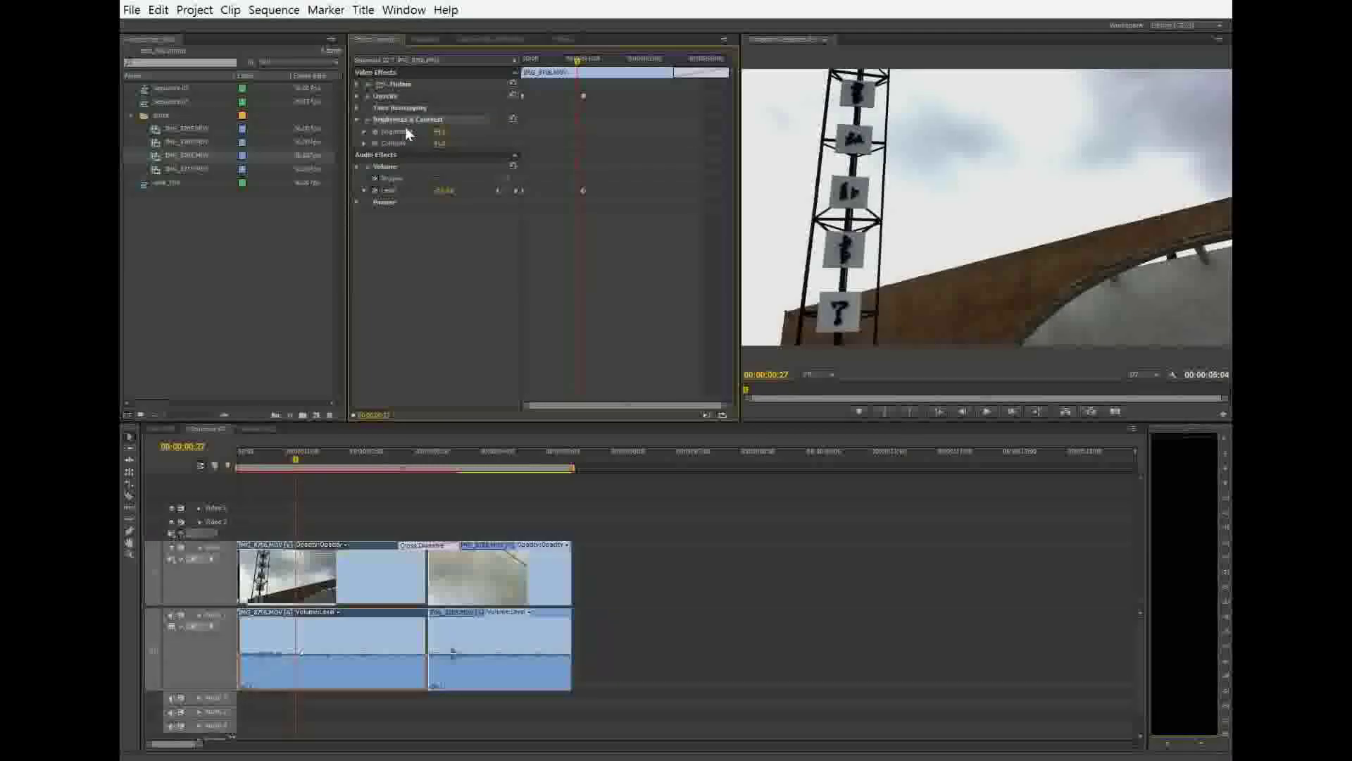
{"action": "key", "text": "Delete"}
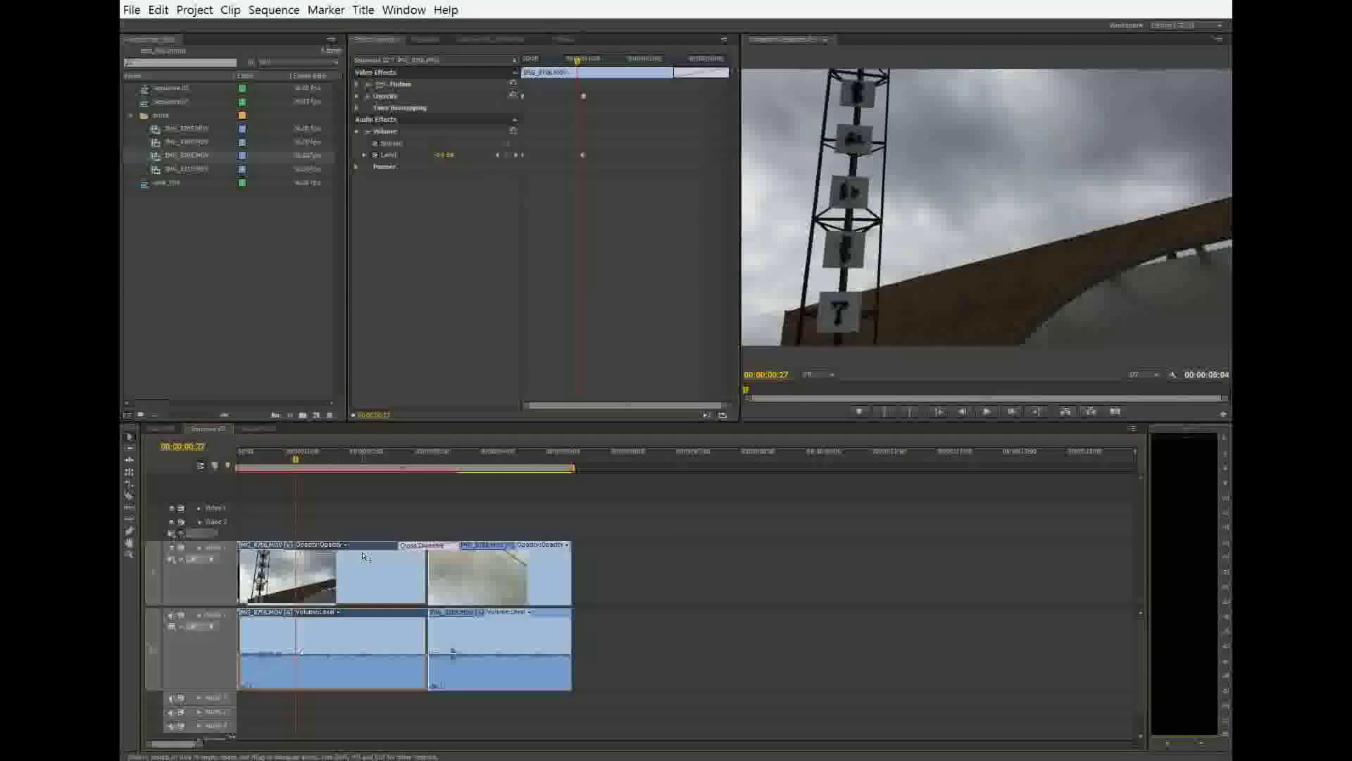
Step: Apply Video Effects > Adjust > ProcAmp to the bridge clip and view its settings
{"action": "left_click", "coordinate": [573, 39]}
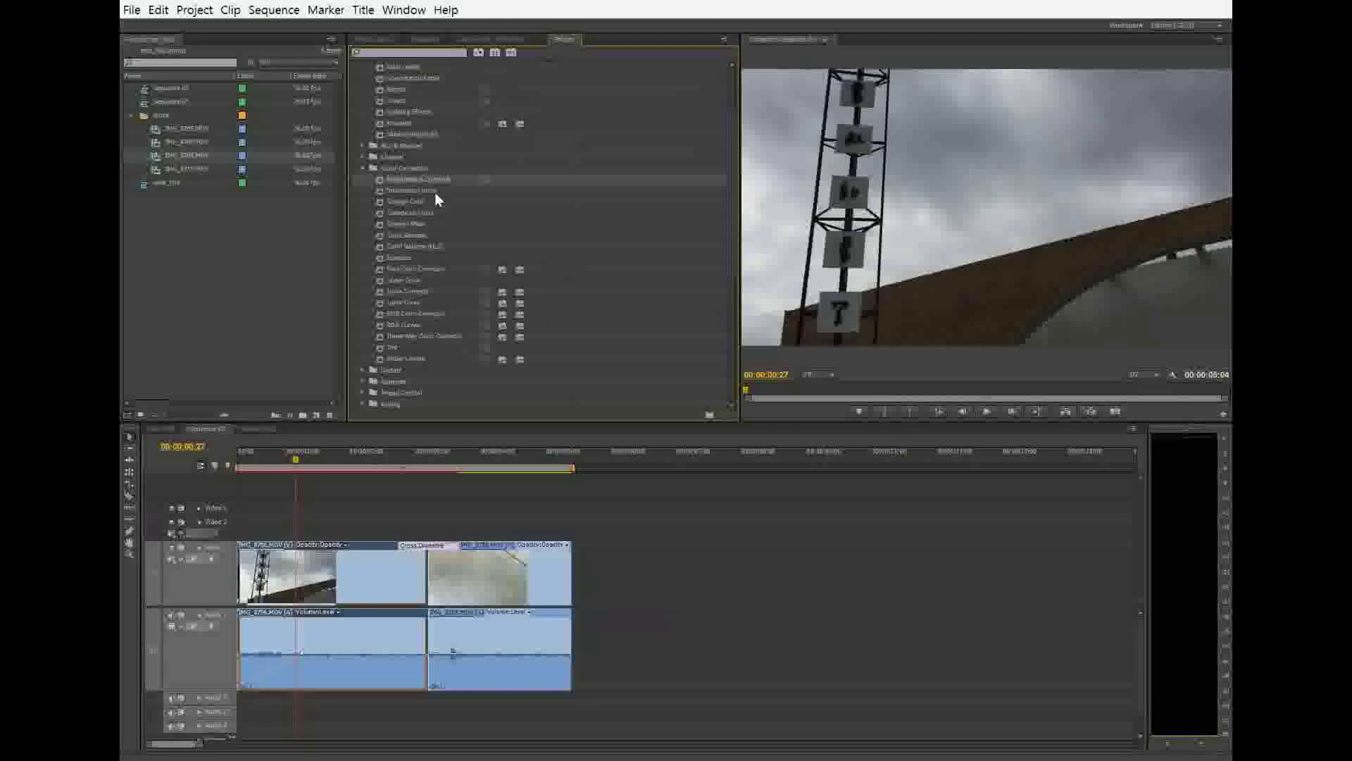
{"action": "scroll", "coordinate": [435, 195], "scroll_direction": "up", "scroll_amount": 2}
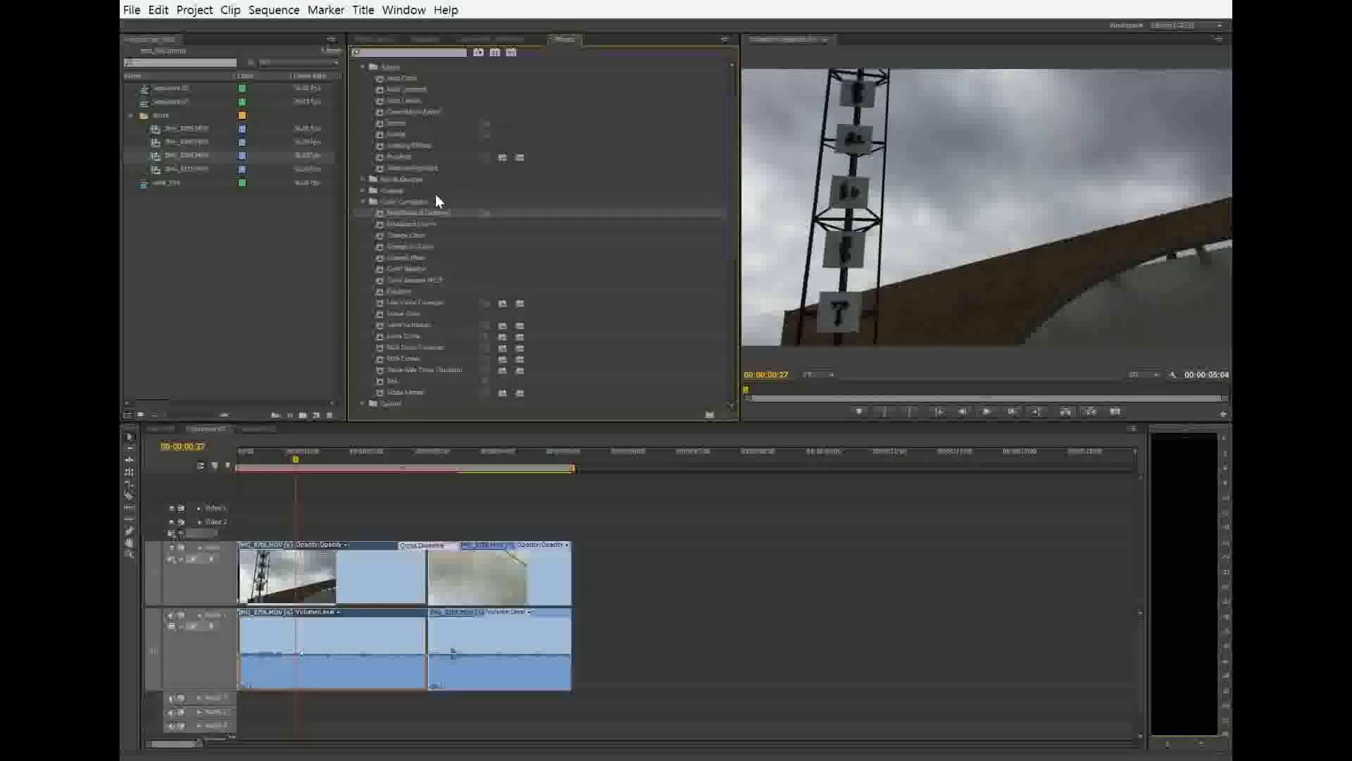
{"action": "left_click", "coordinate": [408, 159]}
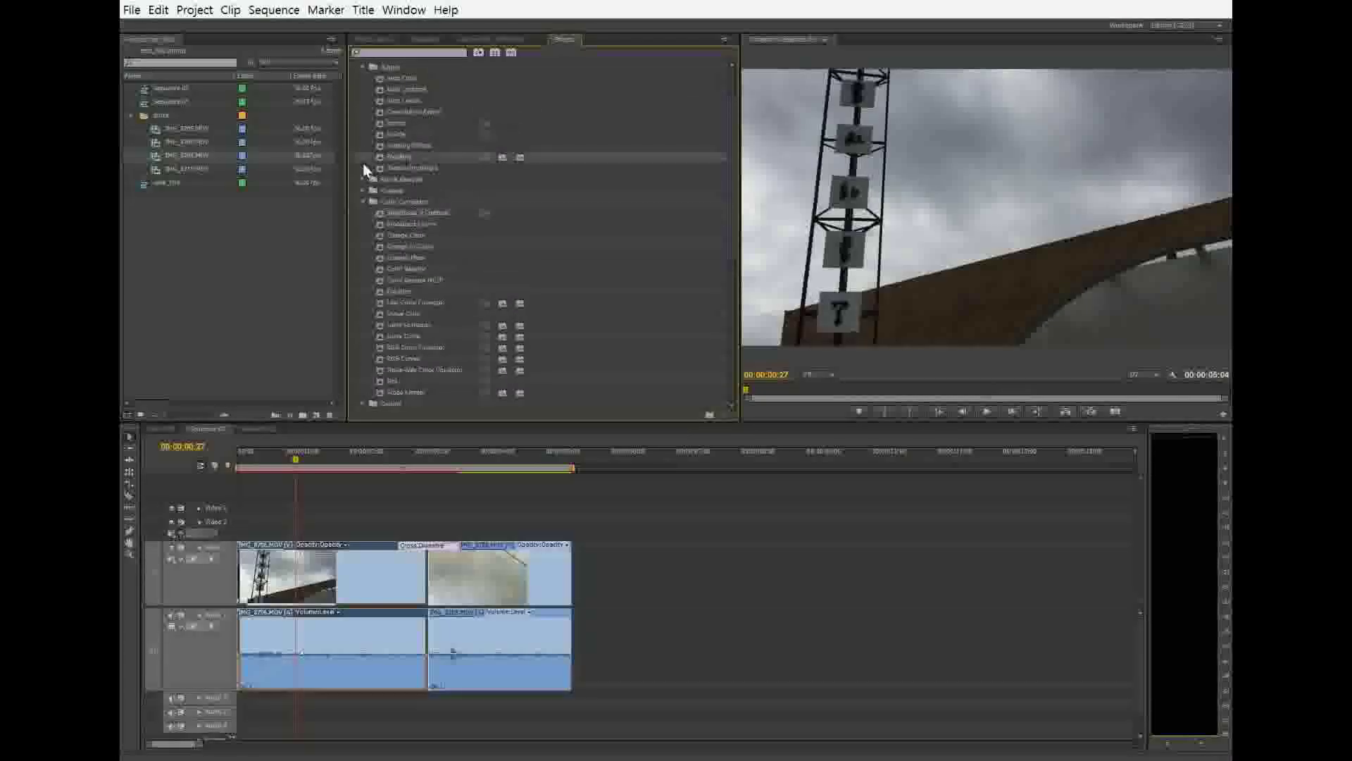
{"action": "left_click_drag", "start_coordinate": [393, 157], "coordinate": [356, 580]}
{"action": "left_click", "coordinate": [387, 40]}
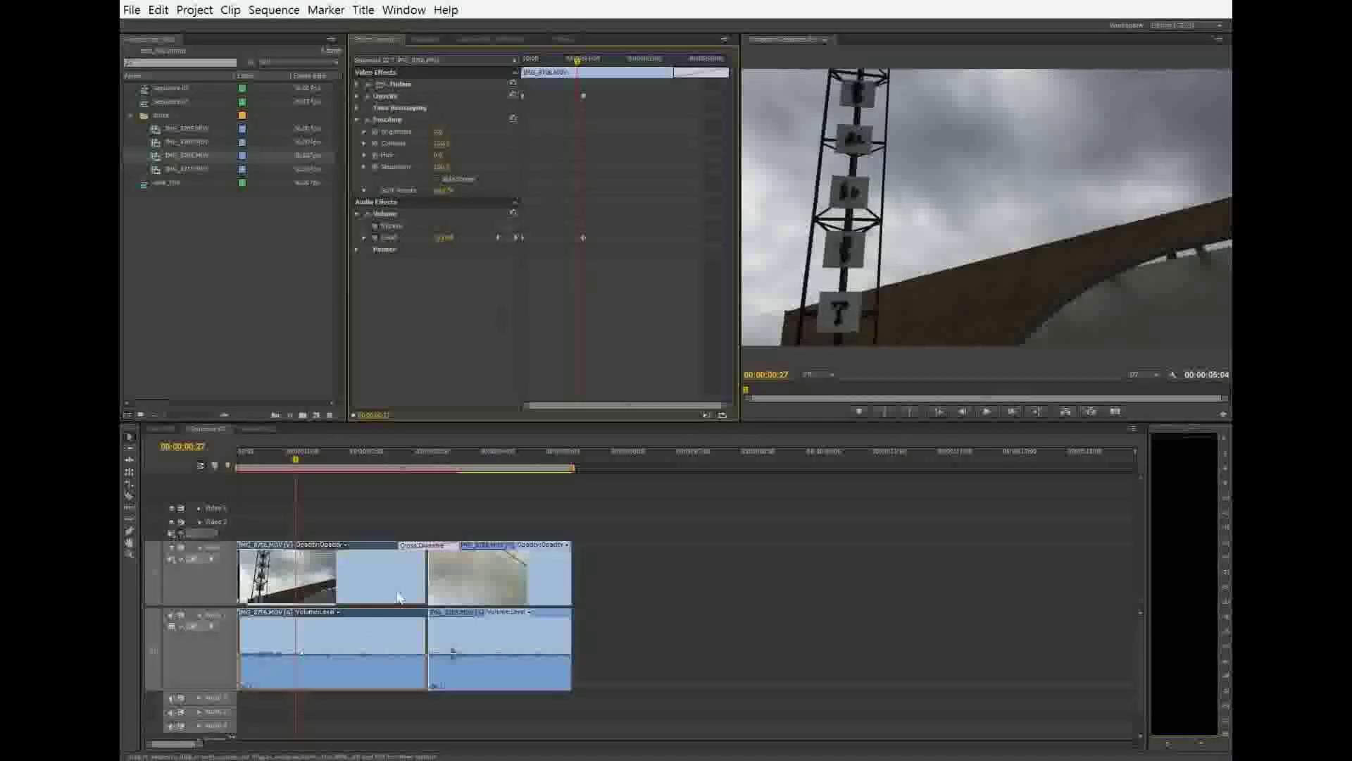
Step: Save, then brighten the first clip's ProcAmp, tone Brightness back down, and adjust Saturation
{"action": "key", "text": "ctrl+s"}
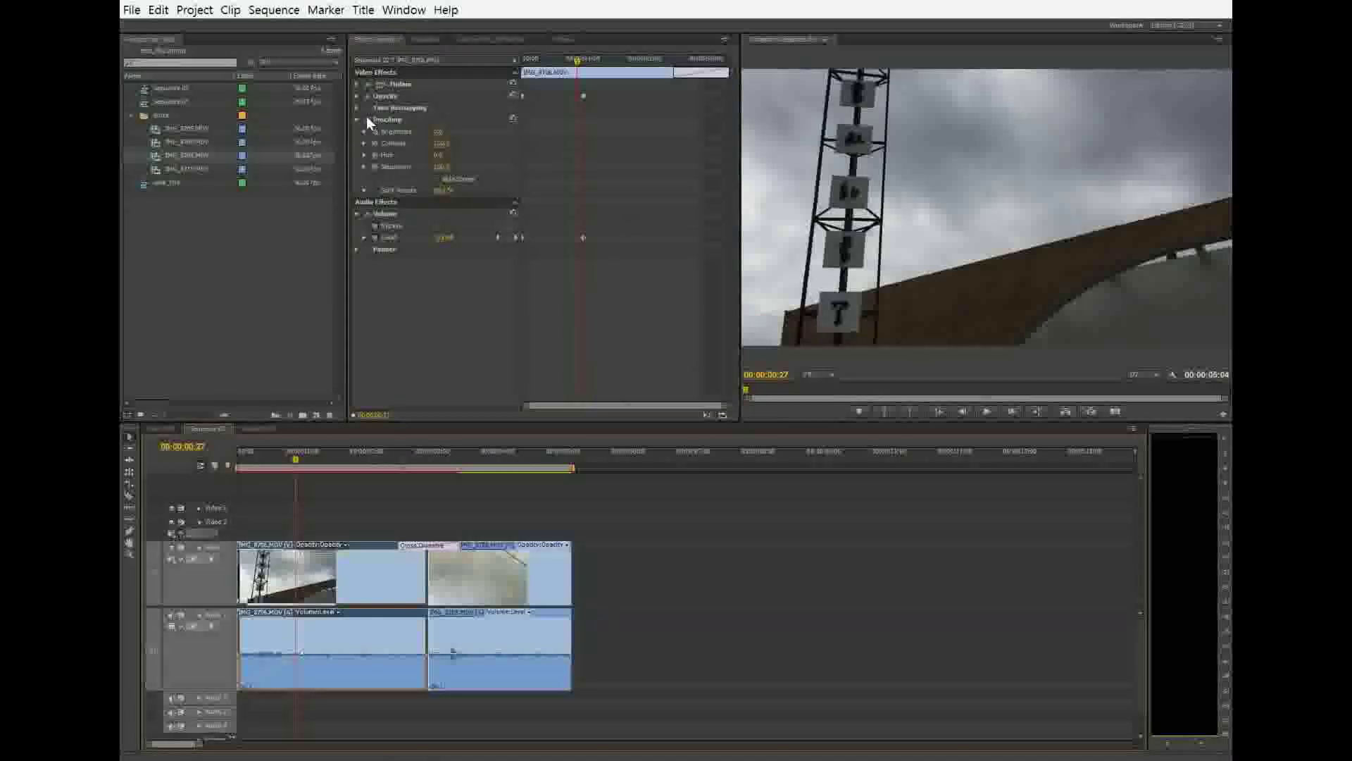
{"action": "mouse_move", "coordinate": [438, 132]}
{"action": "left_mouse_down"}
{"action": "mouse_move", "coordinate": [479, 133]}
{"action": "mouse_move", "coordinate": [462, 144]}
{"action": "mouse_move", "coordinate": [440, 134]}
{"action": "mouse_move", "coordinate": [464, 133]}
{"action": "left_mouse_up"}
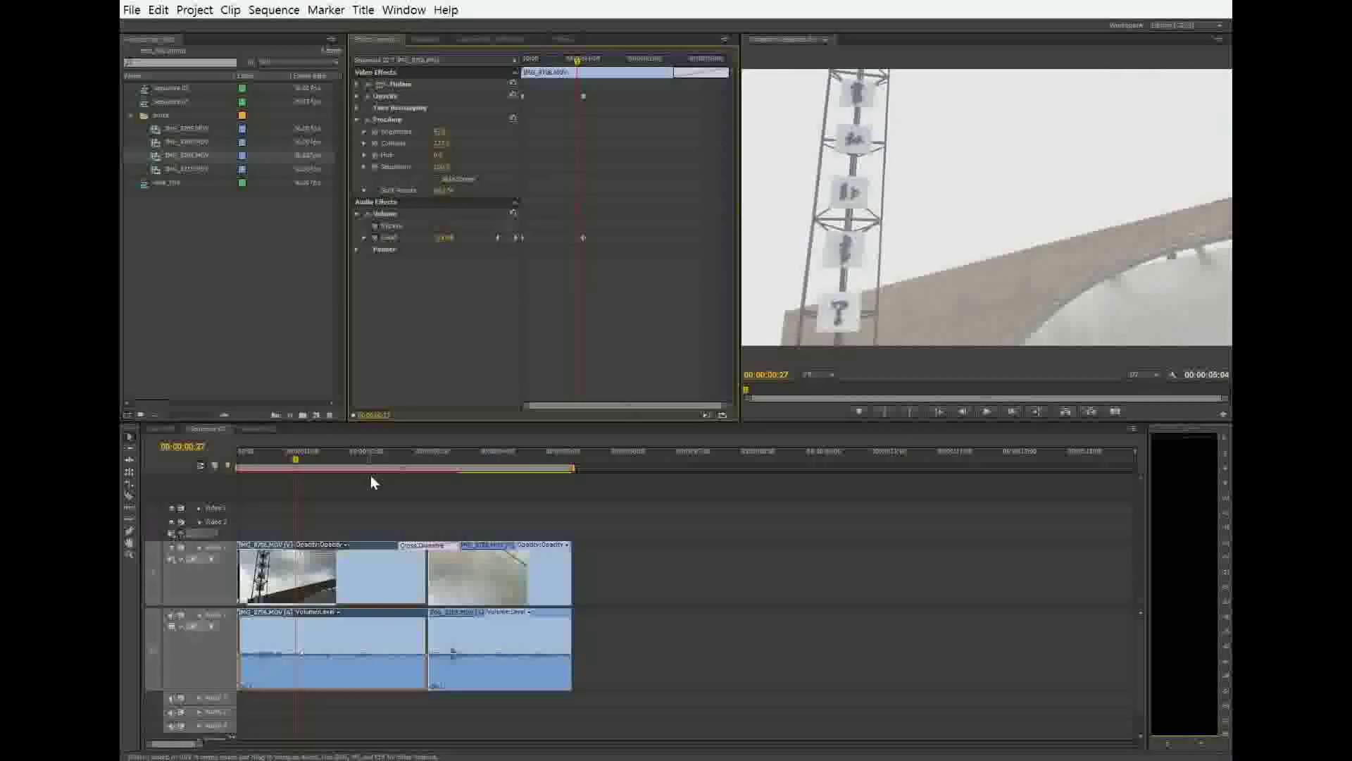
{"action": "left_click_drag", "start_coordinate": [377, 454], "coordinate": [392, 453]}
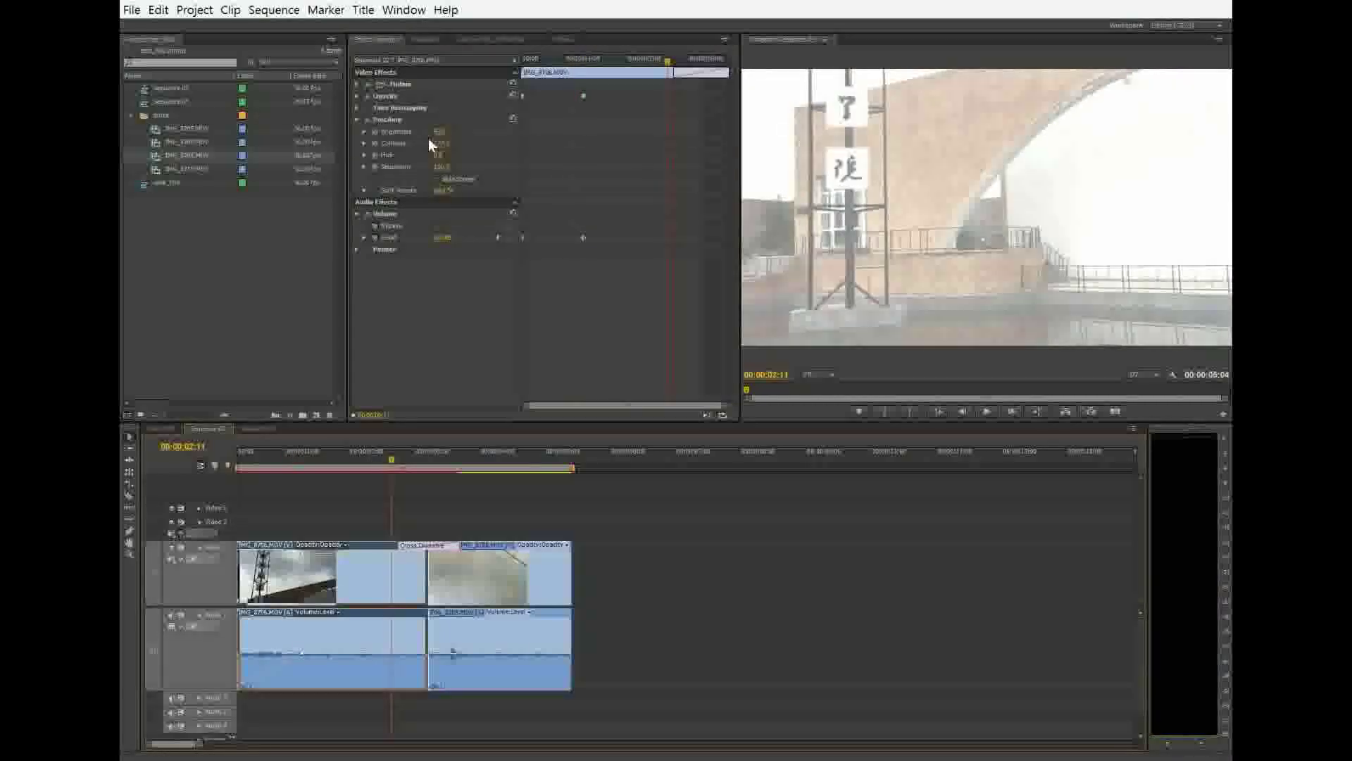
{"action": "left_click_drag", "start_coordinate": [443, 134], "coordinate": [462, 166]}
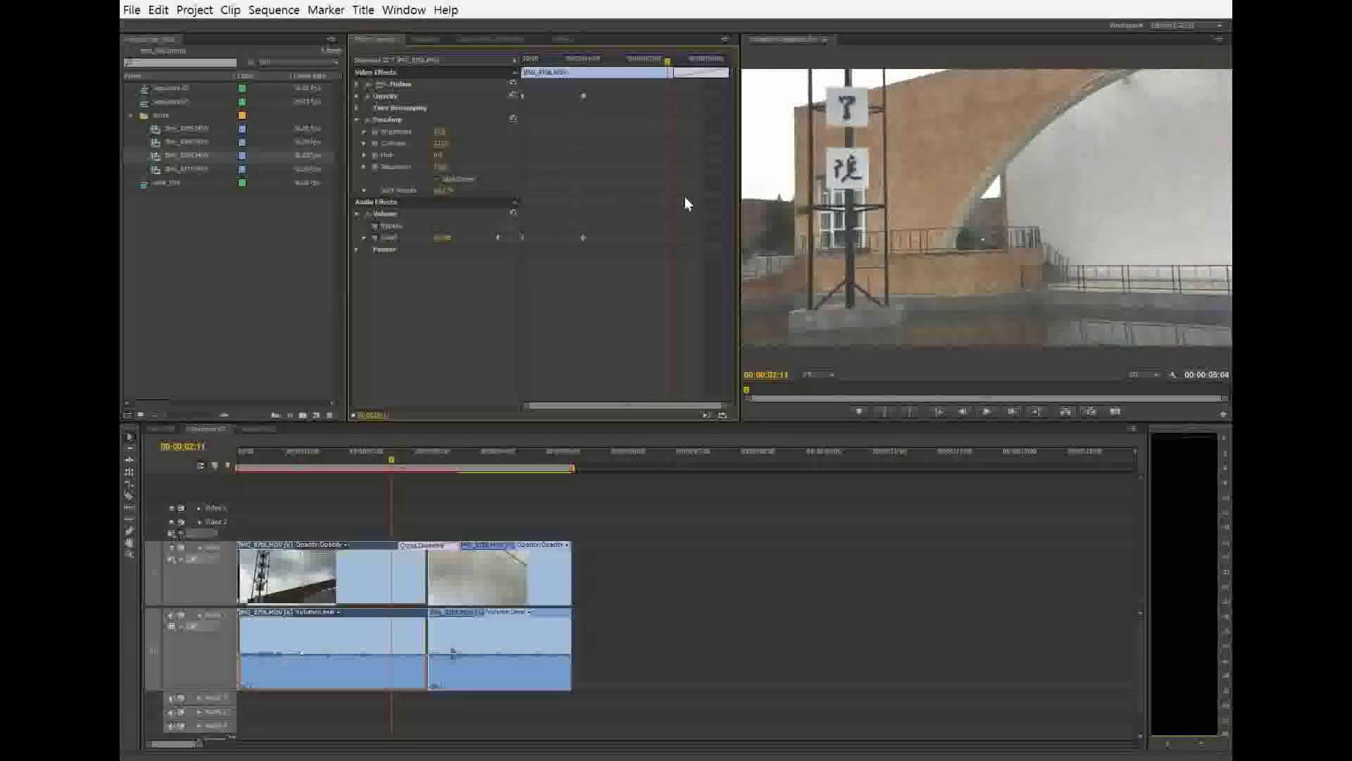
{"action": "mouse_move", "coordinate": [393, 461]}
{"action": "left_mouse_down"}
{"action": "mouse_move", "coordinate": [343, 461]}
{"action": "mouse_move", "coordinate": [389, 461]}
{"action": "left_mouse_up"}
{"action": "left_click_drag", "start_coordinate": [441, 167], "coordinate": [434, 133]}
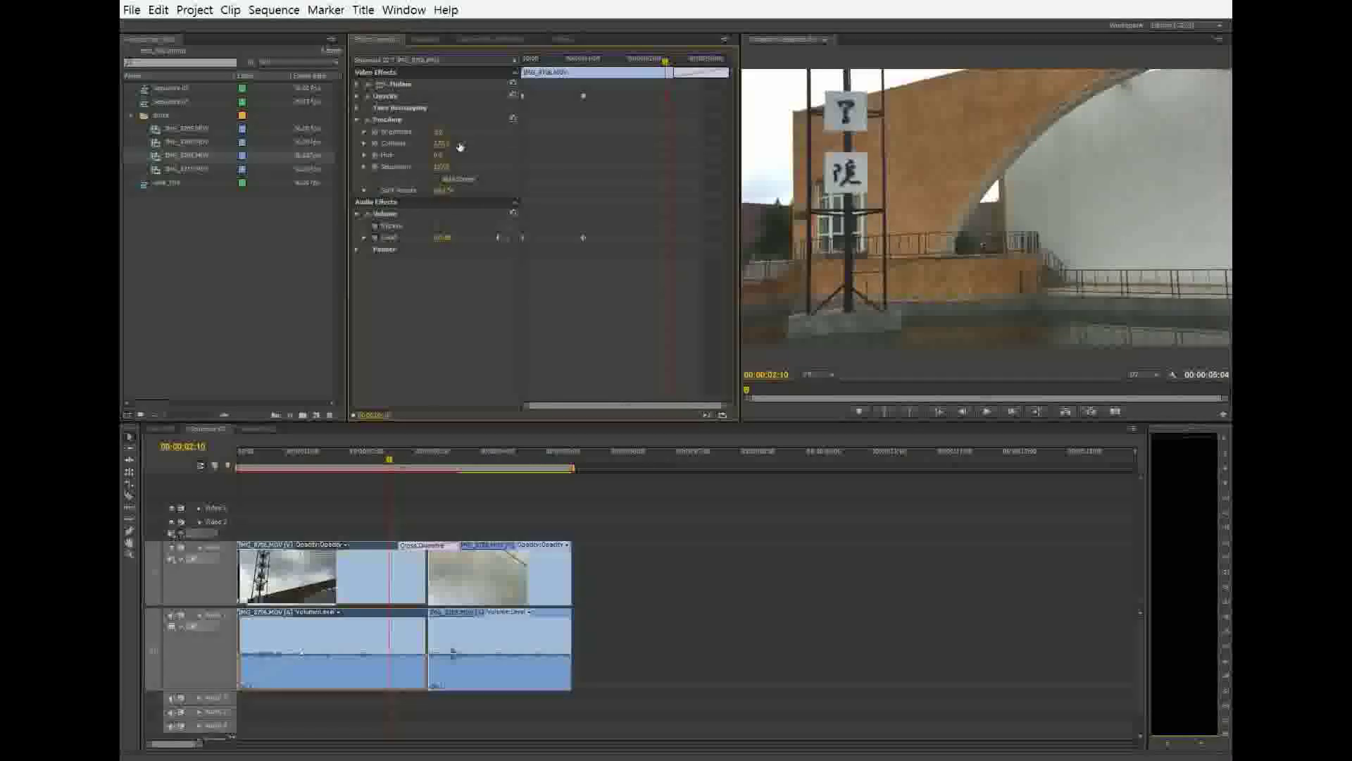
Step: Extend the fish clip's end about 2 seconds so the sequence runs 00:00:07:11
{"action": "left_click_drag", "start_coordinate": [388, 462], "coordinate": [456, 469]}
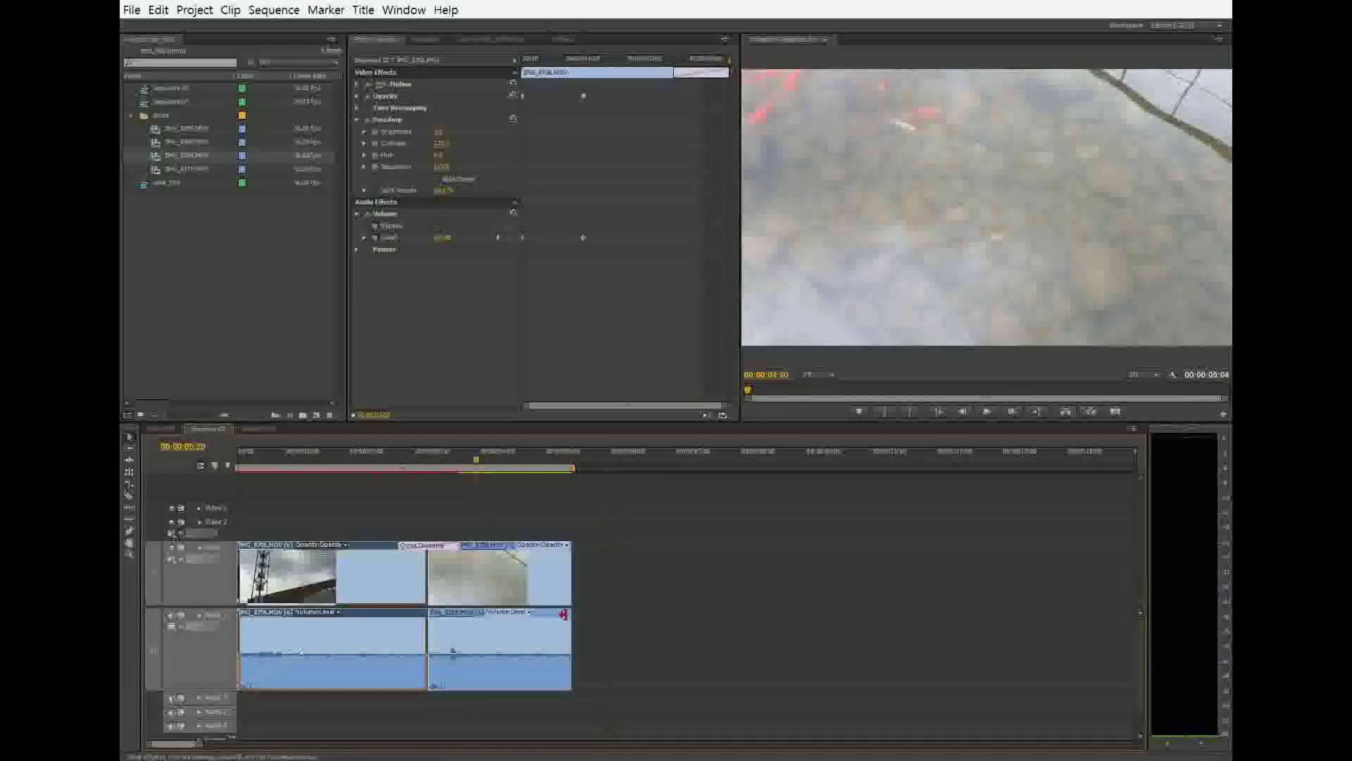
{"action": "left_click_drag", "start_coordinate": [570, 579], "coordinate": [717, 580]}
{"action": "left_click_drag", "start_coordinate": [471, 463], "coordinate": [248, 486]}
Step: Play the sequence, then return to and select the first clip to view its effects
{"action": "key", "text": "space"}
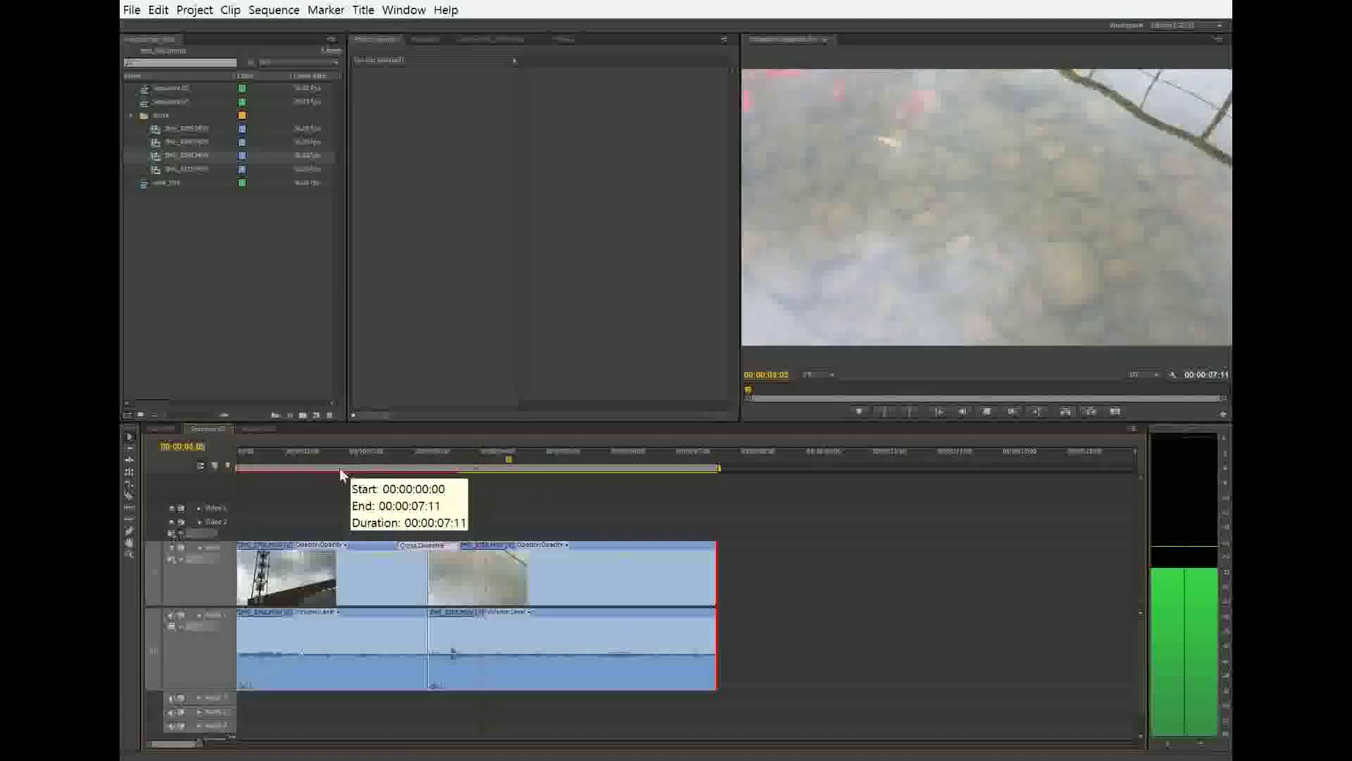
{"action": "key", "text": "space"}
{"action": "left_click_drag", "start_coordinate": [436, 460], "coordinate": [345, 466]}
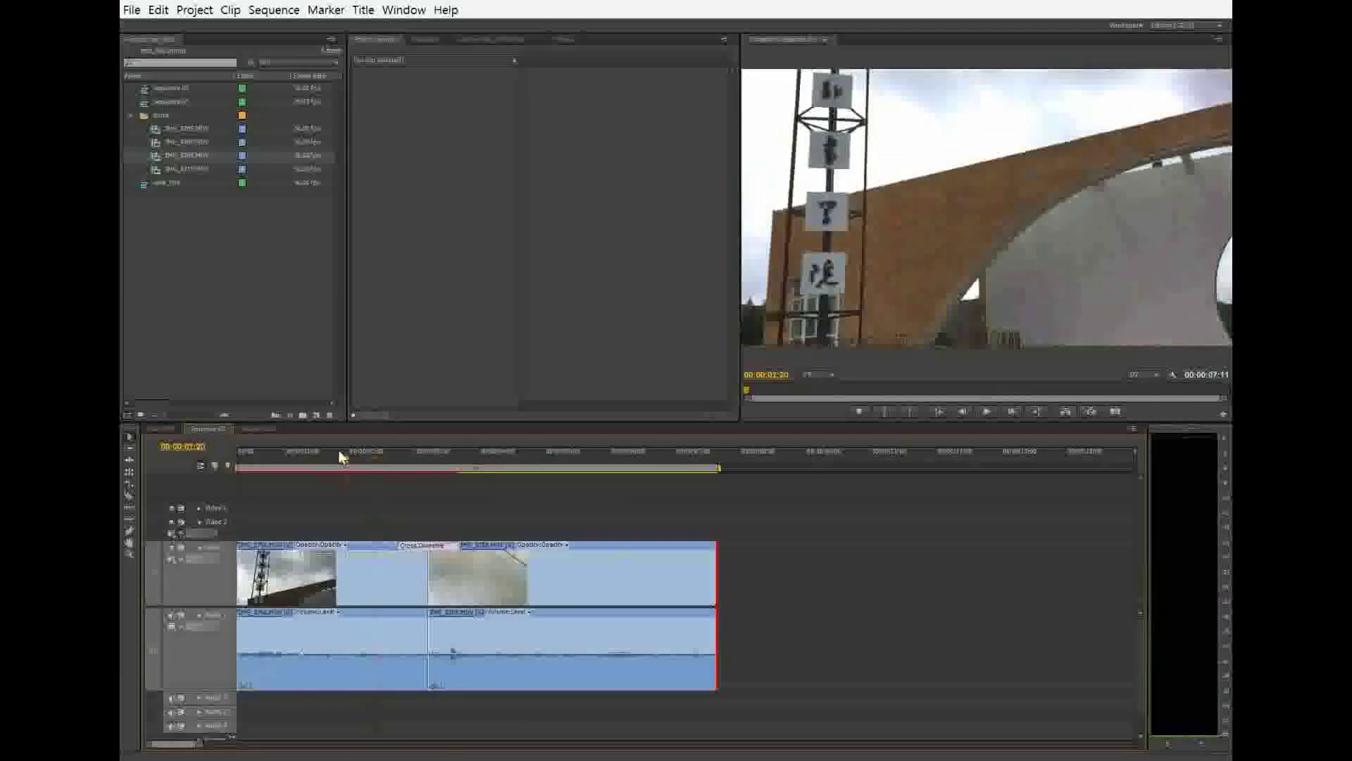
{"action": "left_click", "coordinate": [387, 574]}
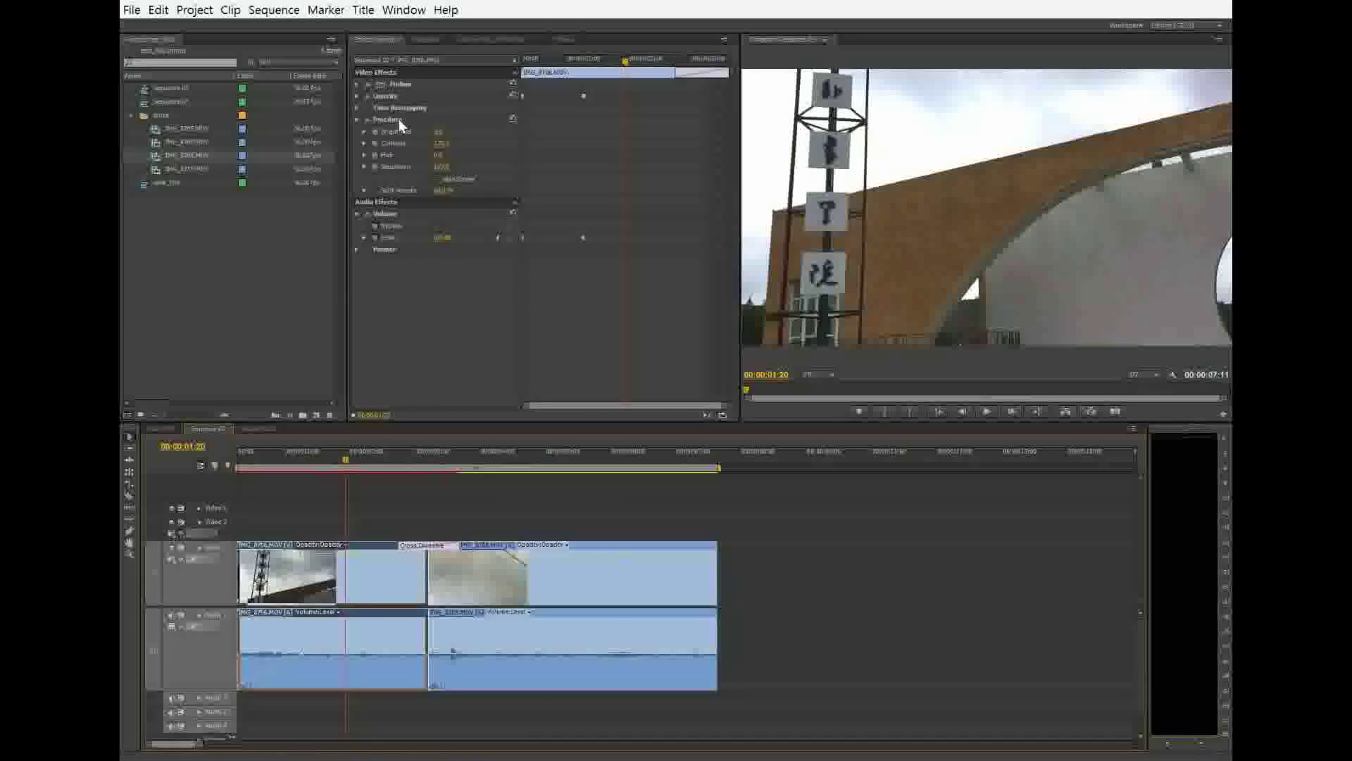
Step: Add keyframes to the first clip's ProcAmp Hue, move one later, and replay from the start
{"action": "left_click_drag", "start_coordinate": [620, 73], "coordinate": [588, 70]}
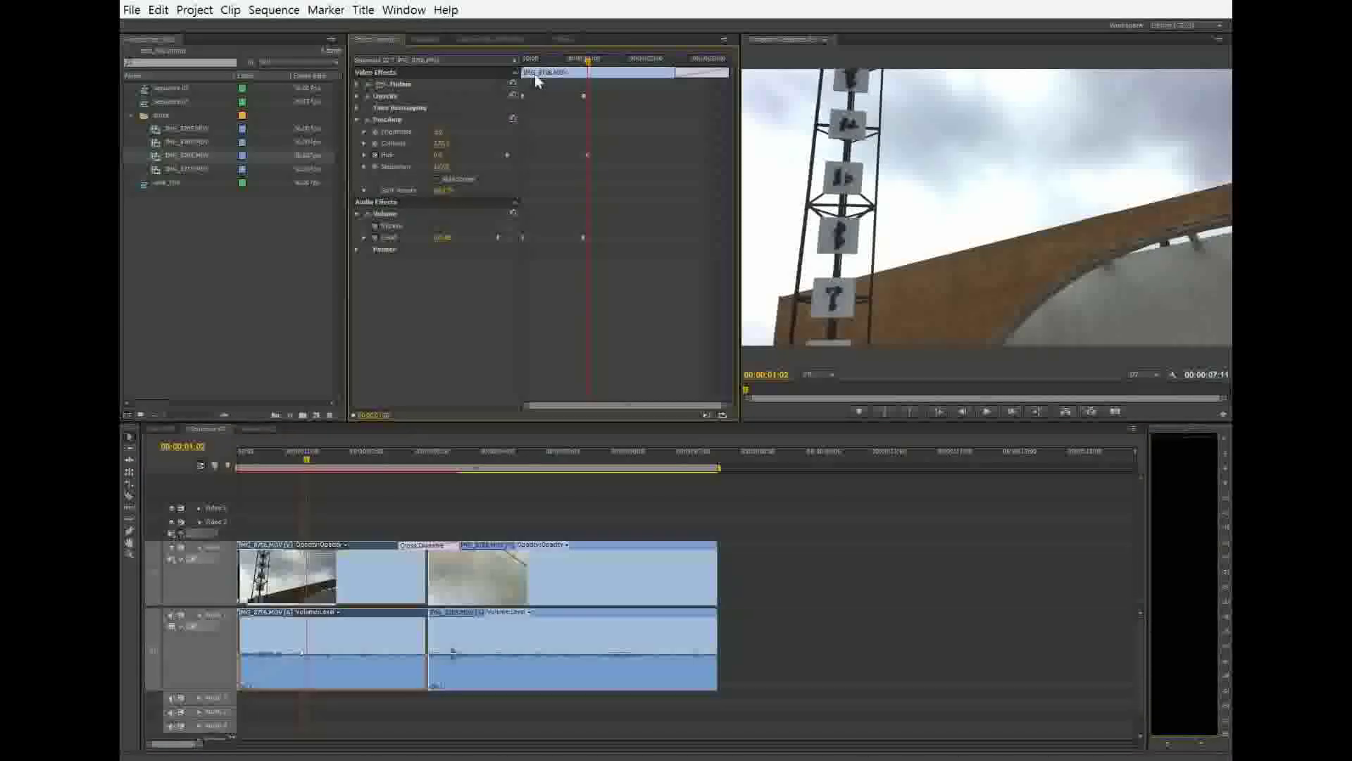
{"action": "left_click_drag", "start_coordinate": [592, 74], "coordinate": [604, 70]}
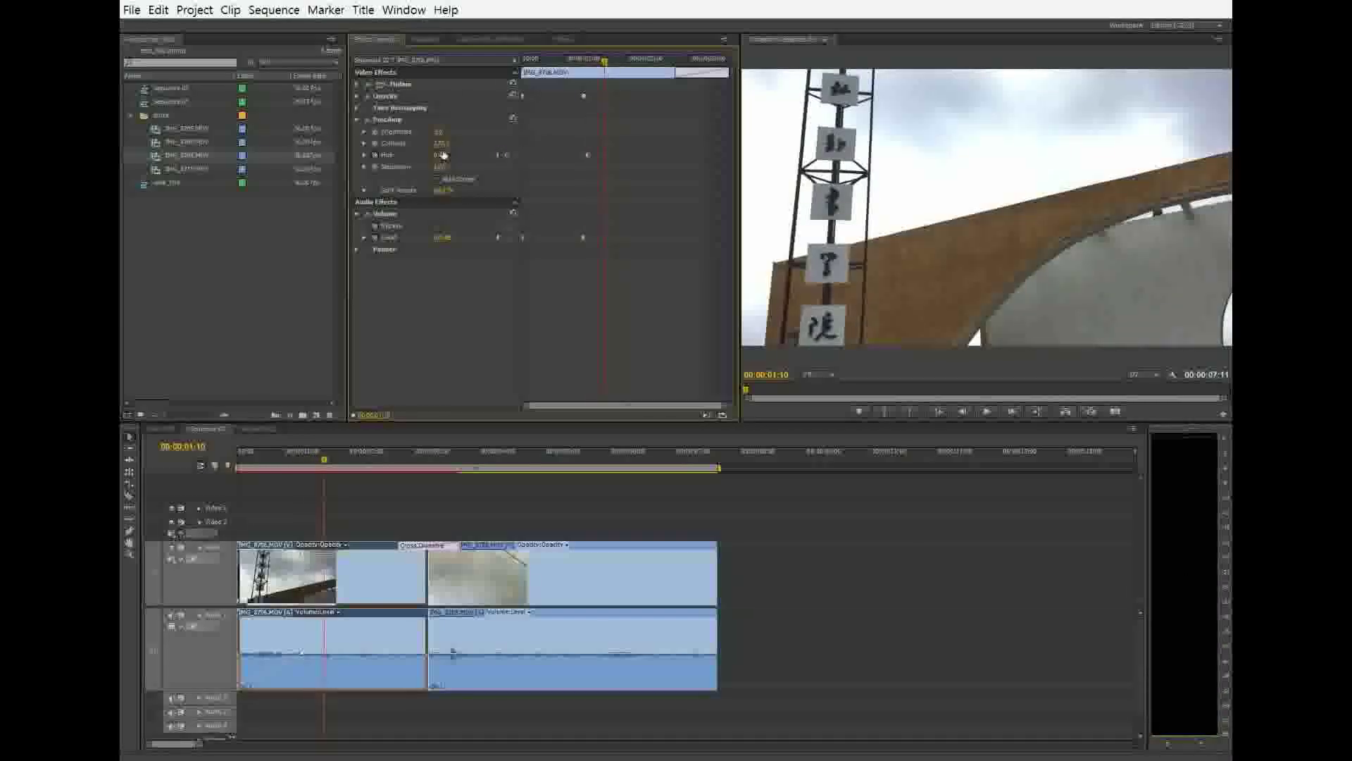
{"action": "left_click_drag", "start_coordinate": [445, 155], "coordinate": [423, 155]}
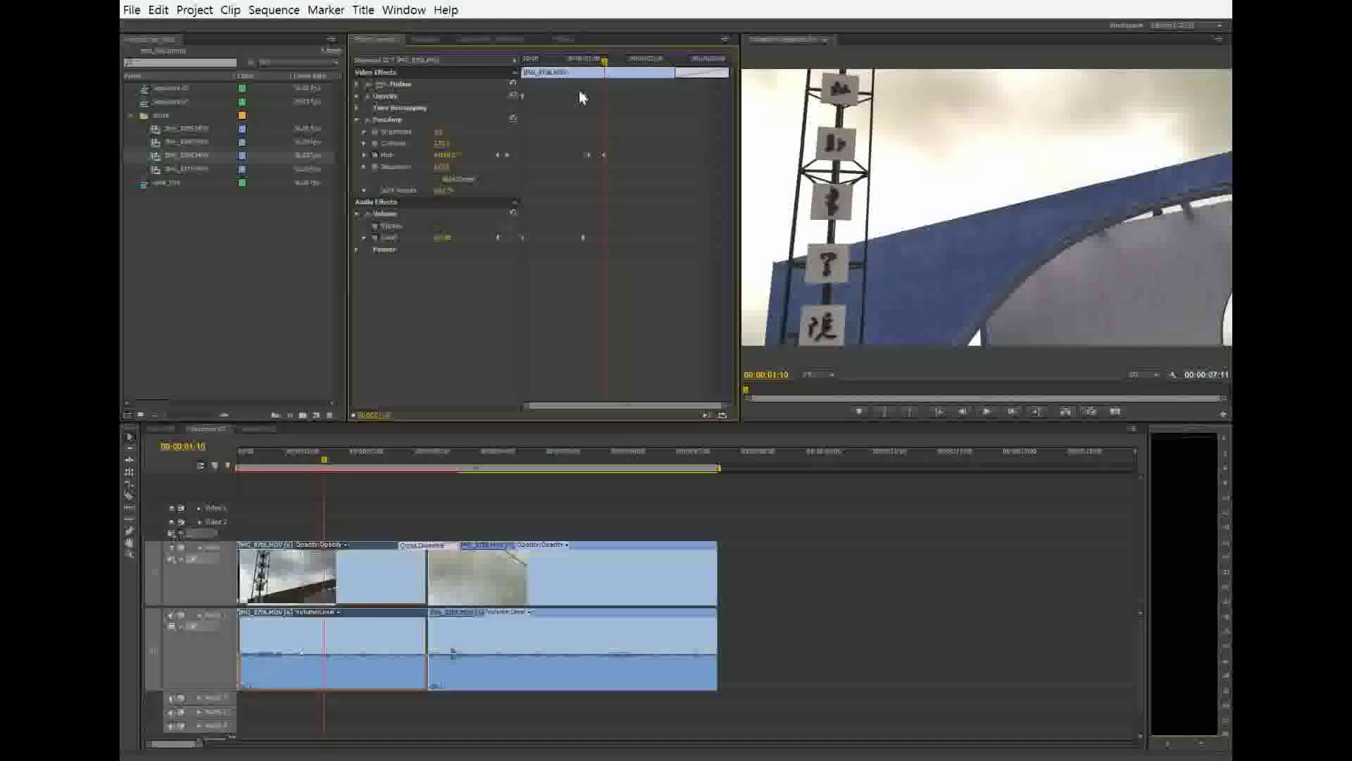
{"action": "left_click_drag", "start_coordinate": [604, 155], "coordinate": [644, 155]}
{"action": "left_click_drag", "start_coordinate": [605, 64], "coordinate": [361, 75]}
{"action": "key", "text": "space"}
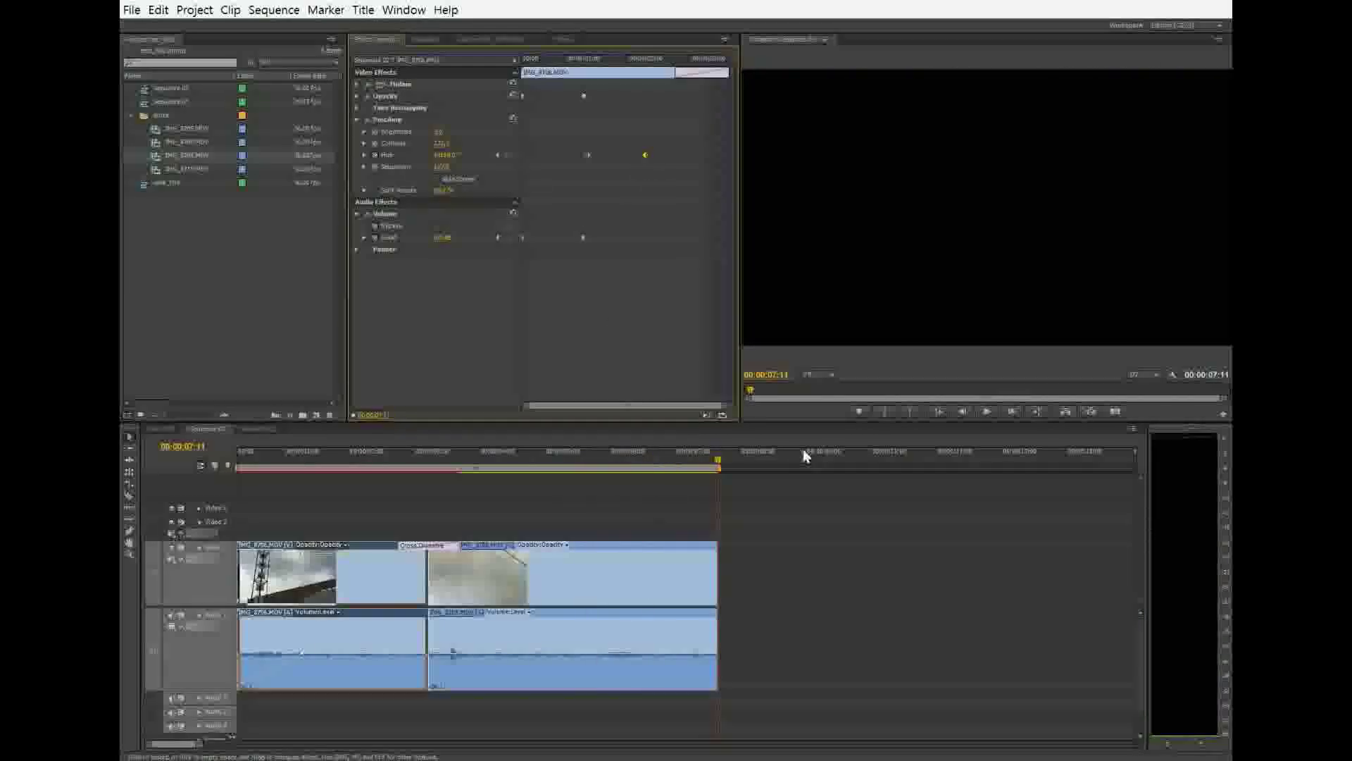
{"action": "key", "text": "space"}
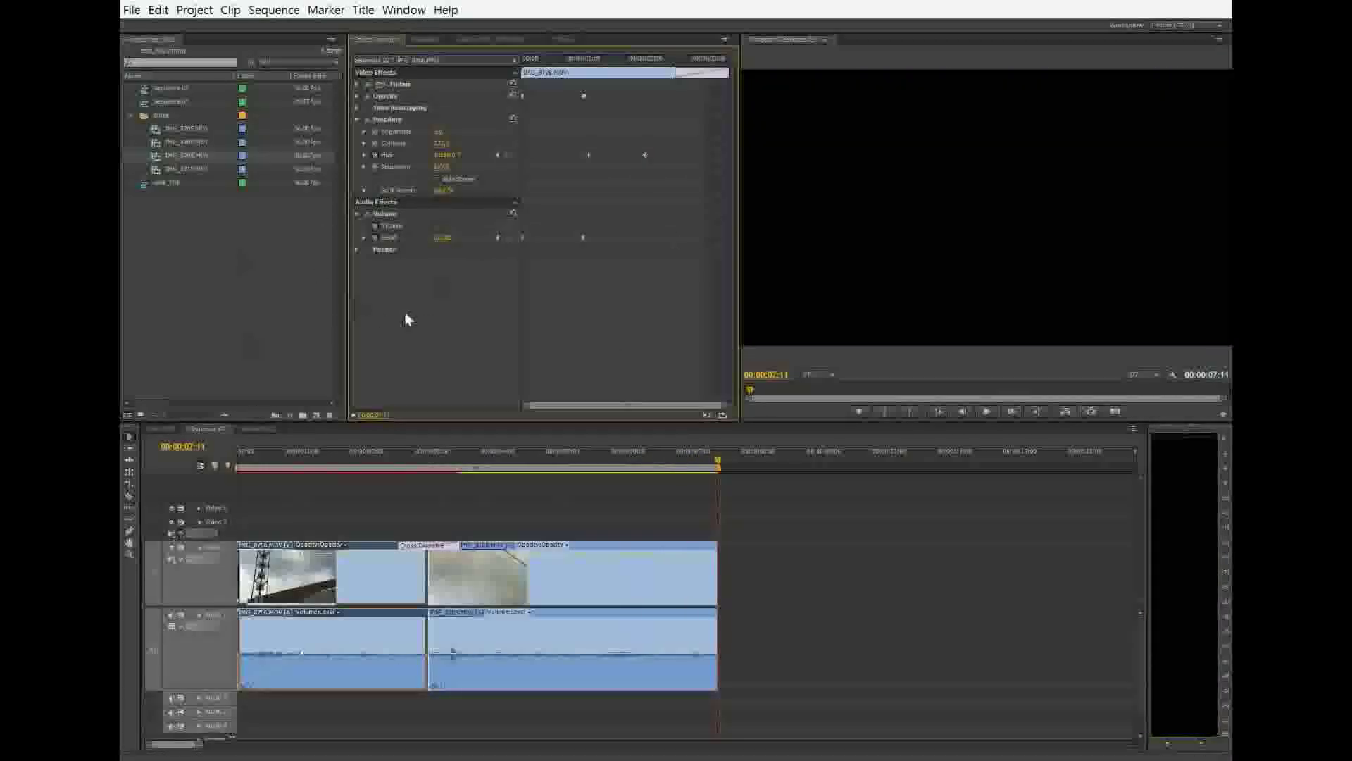
Step: In the Effects list, collapse Adjust, Color Correction and Video Effects, and expand Video Transitions
{"action": "left_click", "coordinate": [565, 39]}
{"action": "scroll", "coordinate": [440, 143], "scroll_direction": "up", "scroll_amount": 2}
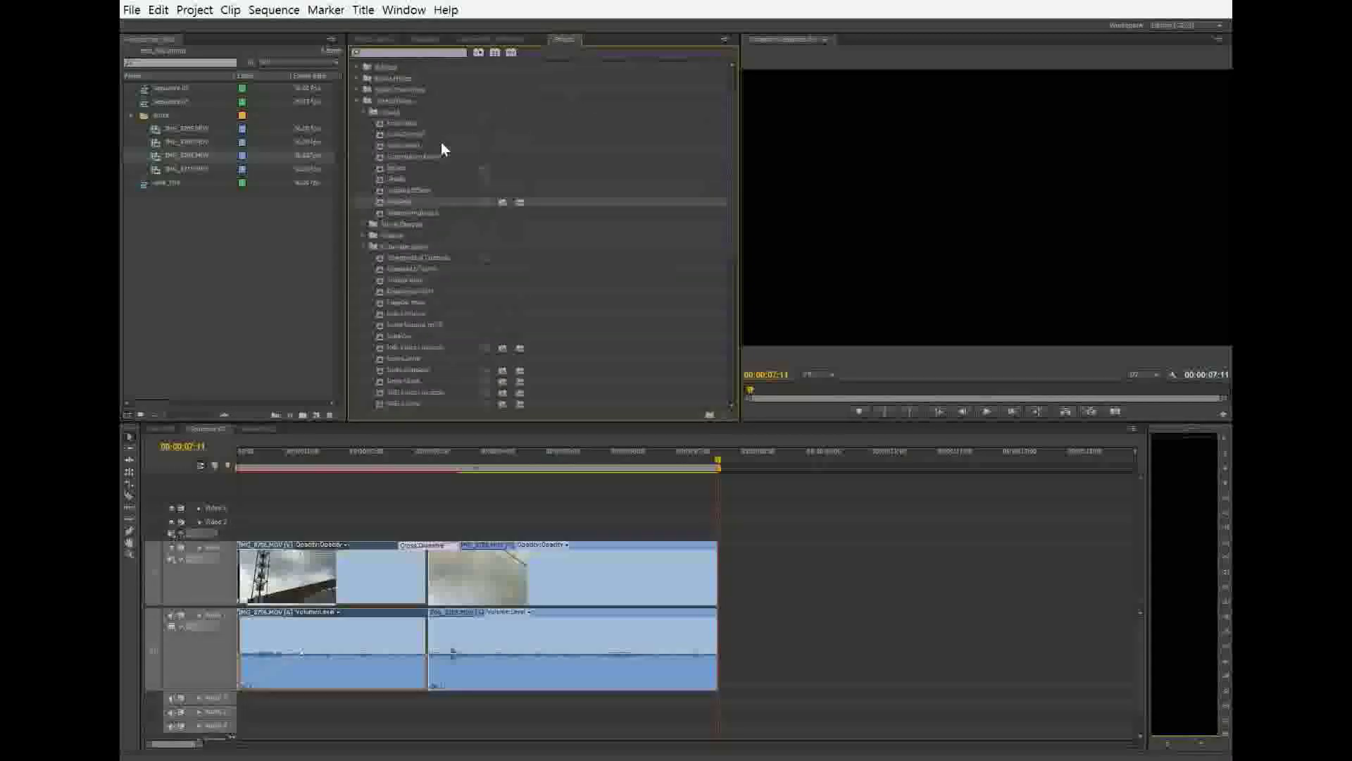
{"action": "left_click", "coordinate": [362, 113]}
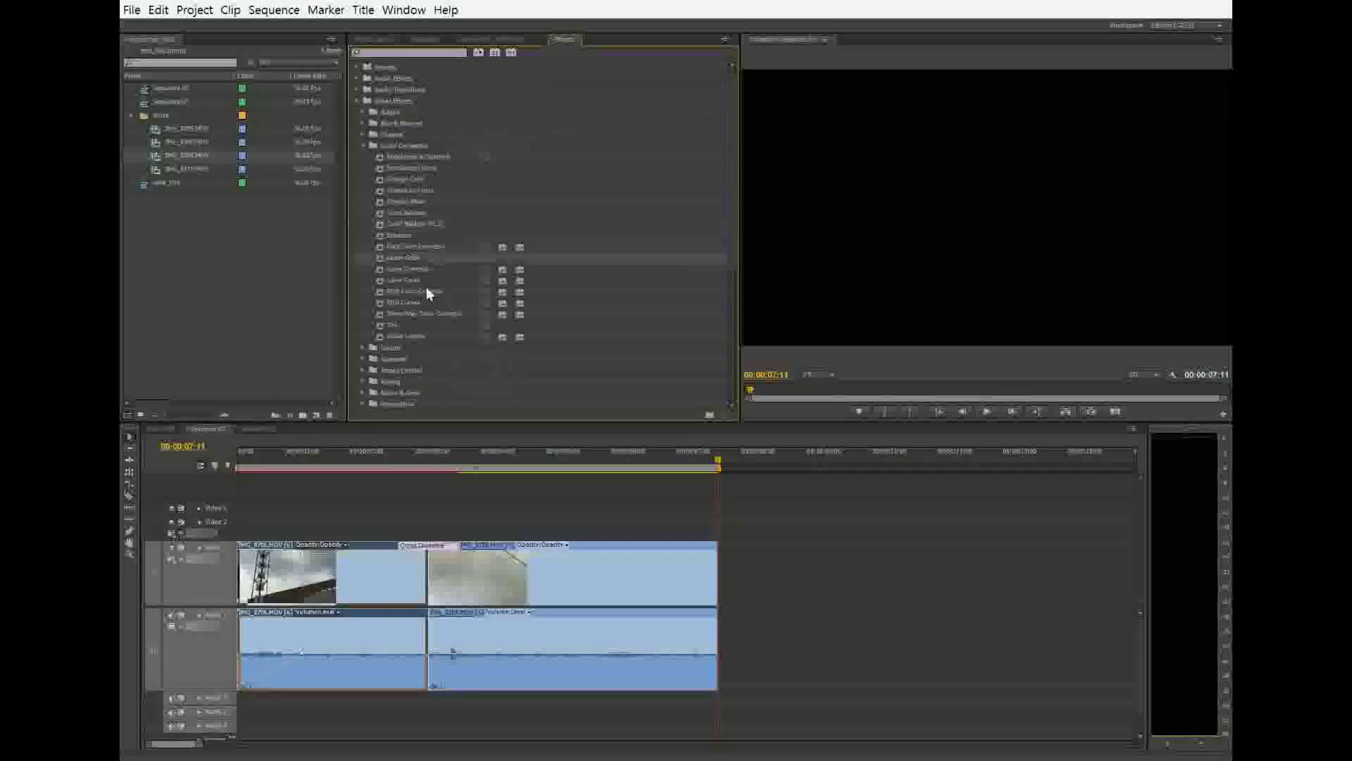
{"action": "left_click", "coordinate": [363, 146]}
{"action": "left_click", "coordinate": [358, 100]}
{"action": "left_click", "coordinate": [355, 112]}
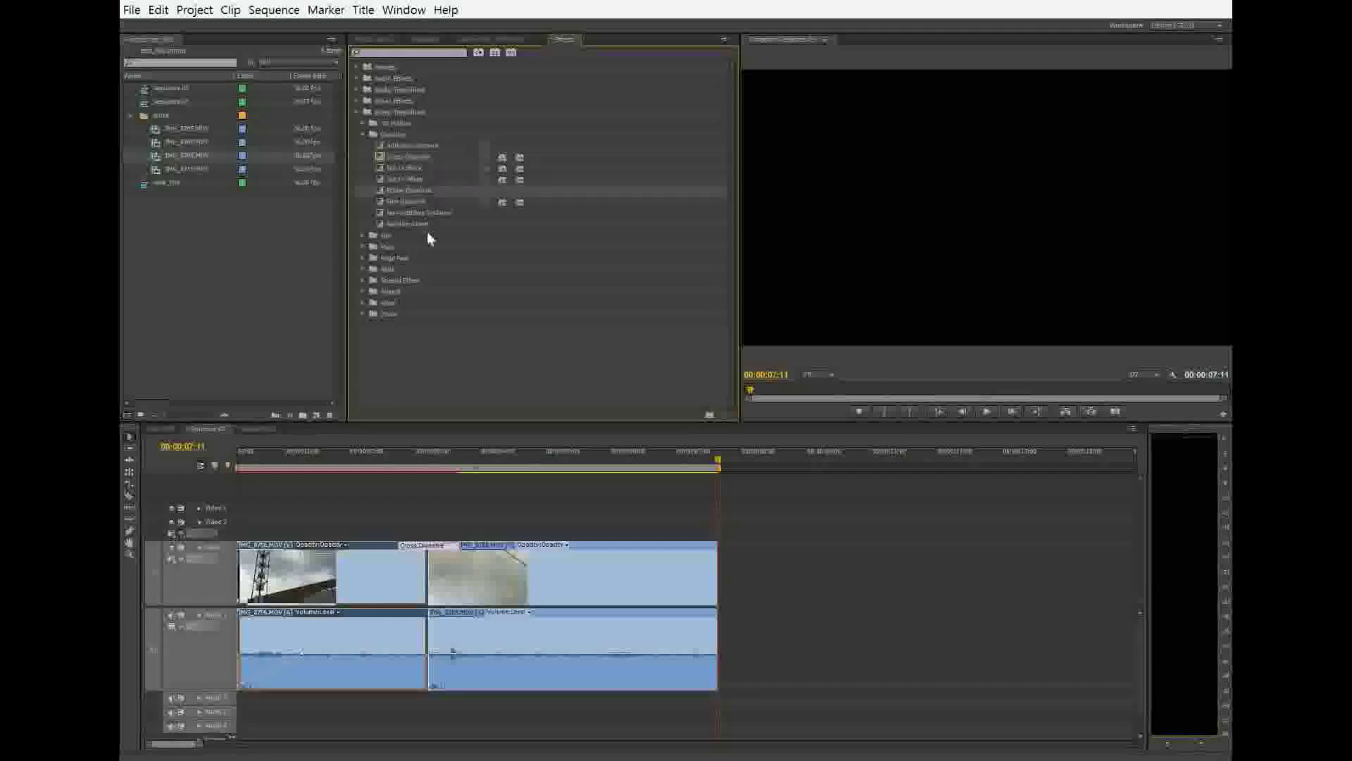
Step: Delete the Cross Dissolve between the clips and expand the Iris transitions
{"action": "left_click", "coordinate": [434, 547]}
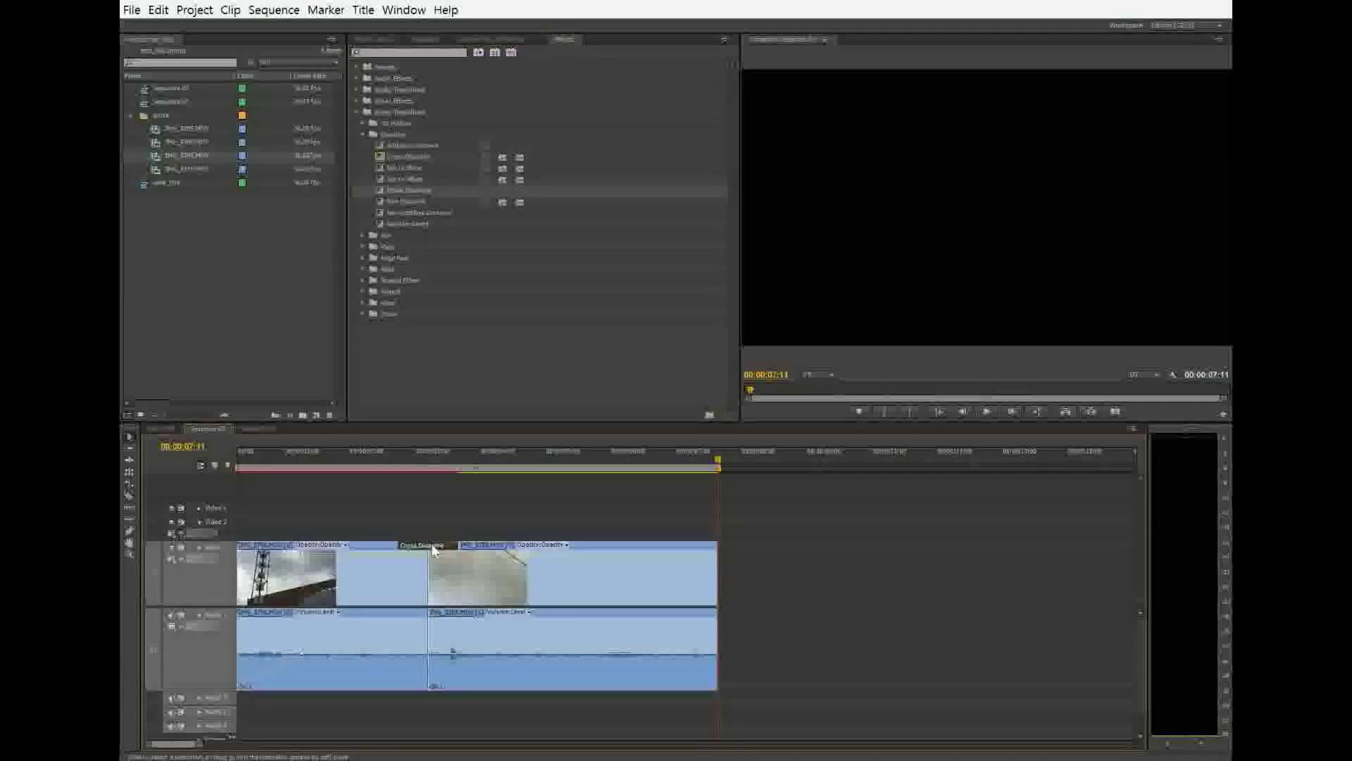
{"action": "key", "text": "Delete"}
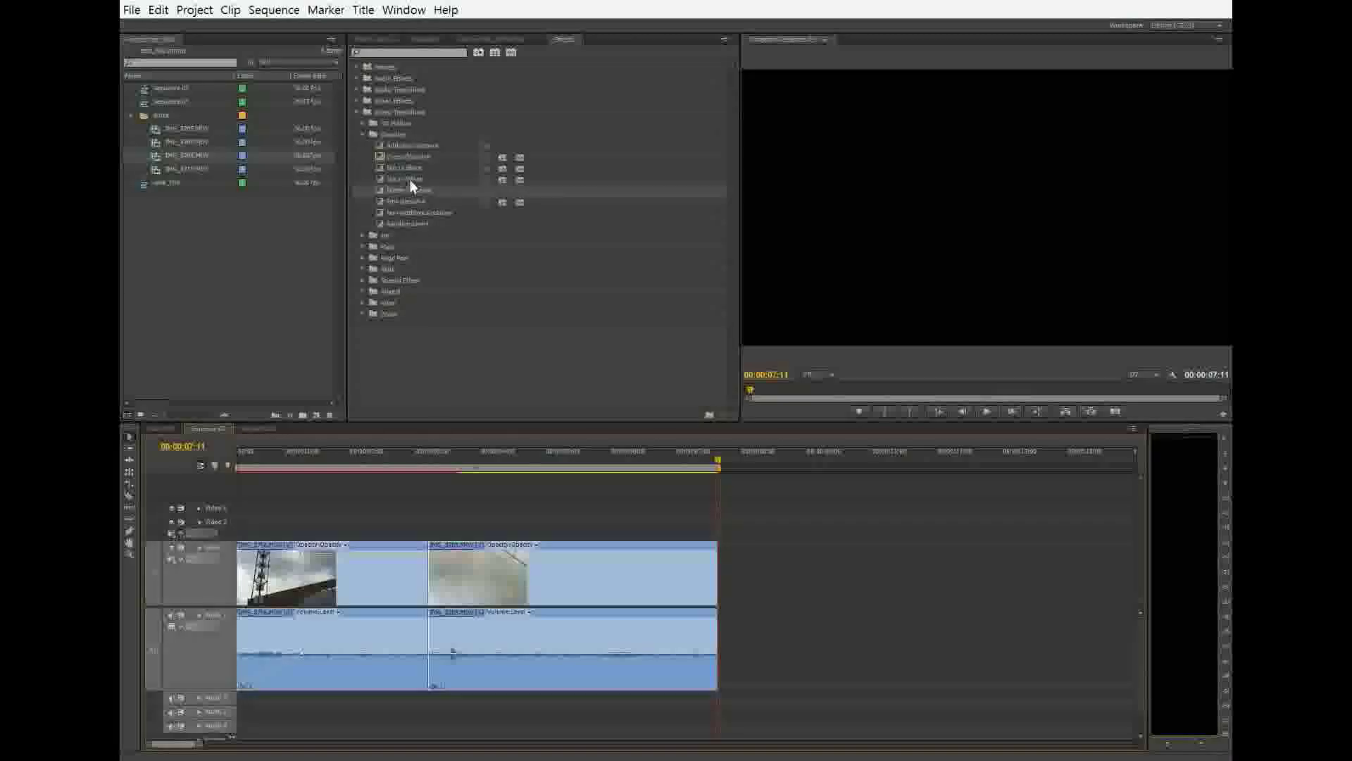
{"action": "left_click", "coordinate": [361, 235]}
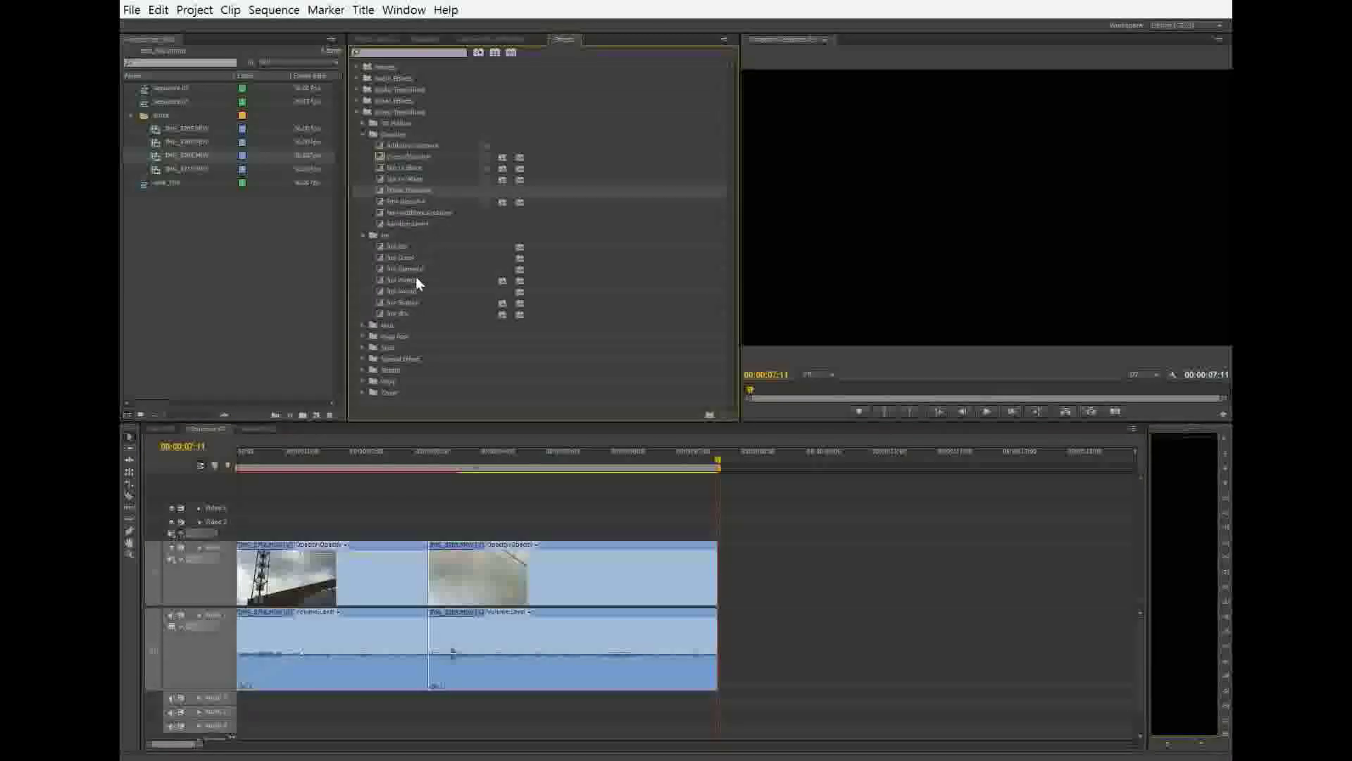
Step: Try an Iris transition at the cut, preview it, then delete it
{"action": "left_click", "coordinate": [374, 284]}
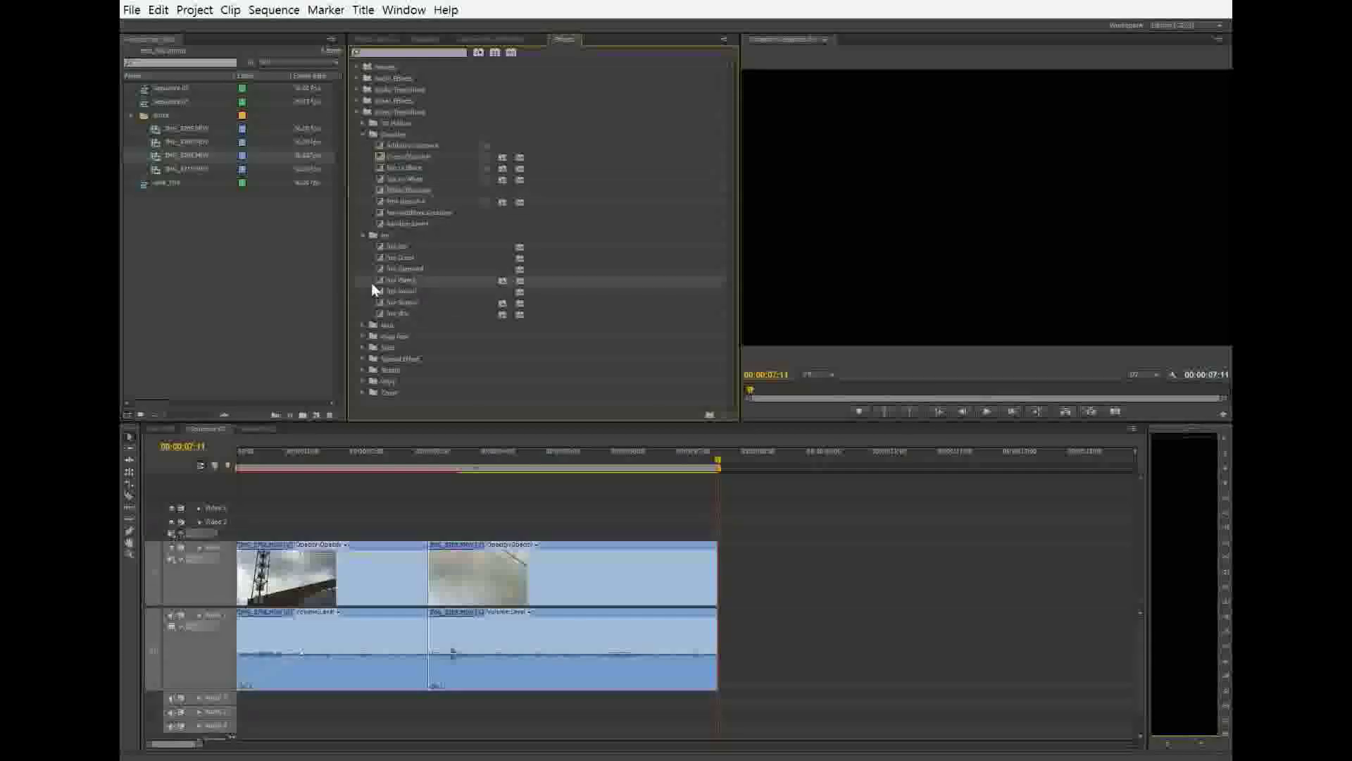
{"action": "left_click_drag", "start_coordinate": [399, 280], "coordinate": [429, 548]}
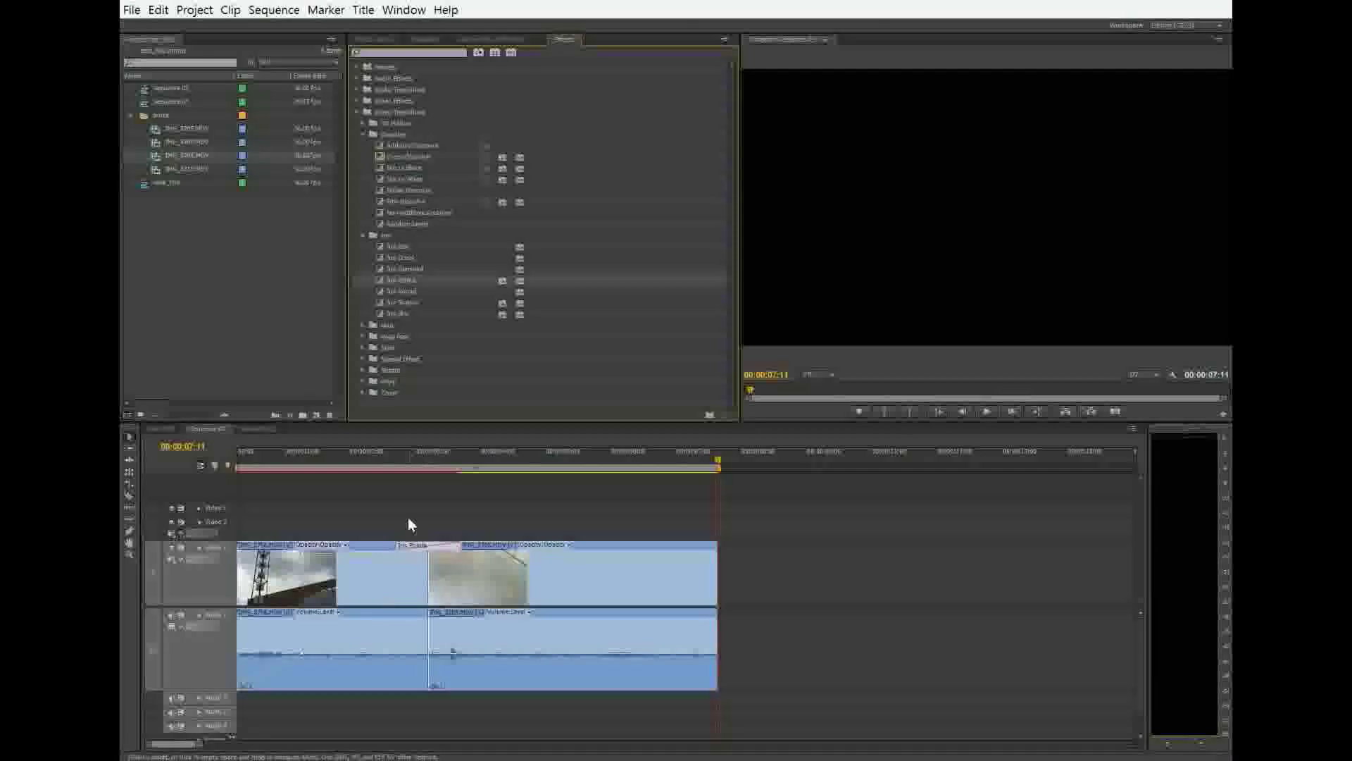
{"action": "left_click", "coordinate": [387, 450]}
{"action": "key", "text": "space"}
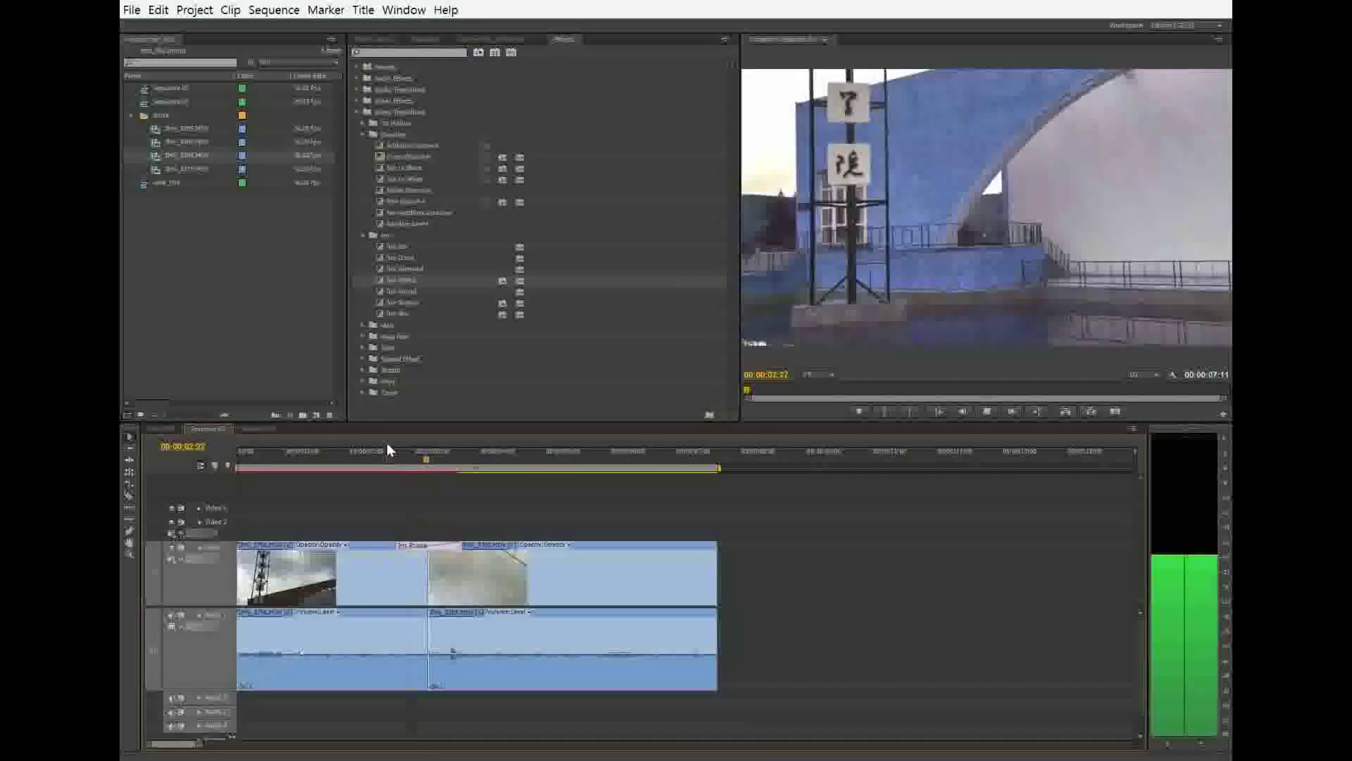
{"action": "left_click_drag", "start_coordinate": [442, 456], "coordinate": [483, 470]}
{"action": "left_click", "coordinate": [430, 546]}
{"action": "key", "text": "Delete"}
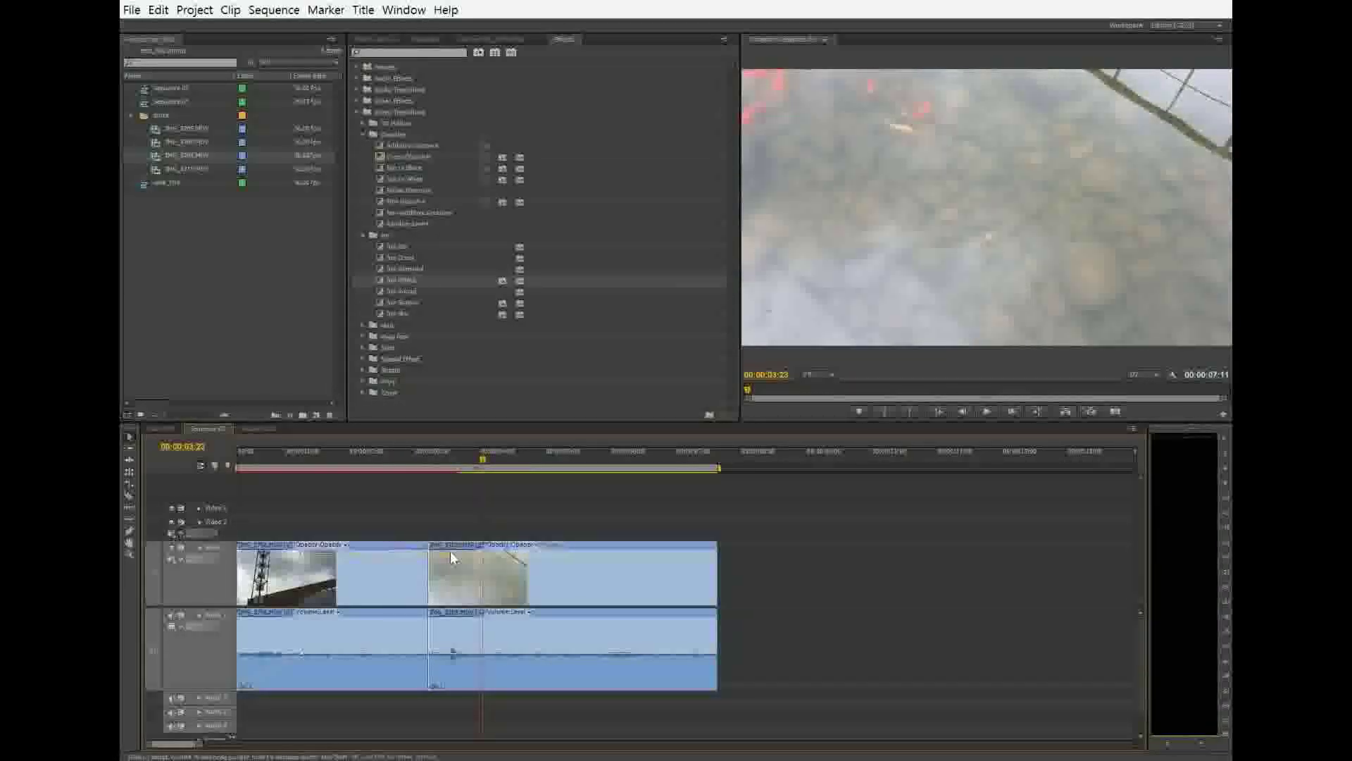
Step: Apply Iris Round at the cut between the clips and preview it
{"action": "left_click", "coordinate": [395, 291]}
{"action": "left_click_drag", "start_coordinate": [395, 292], "coordinate": [368, 540]}
{"action": "left_click", "coordinate": [365, 453]}
{"action": "left_click_drag", "start_coordinate": [365, 454], "coordinate": [335, 463]}
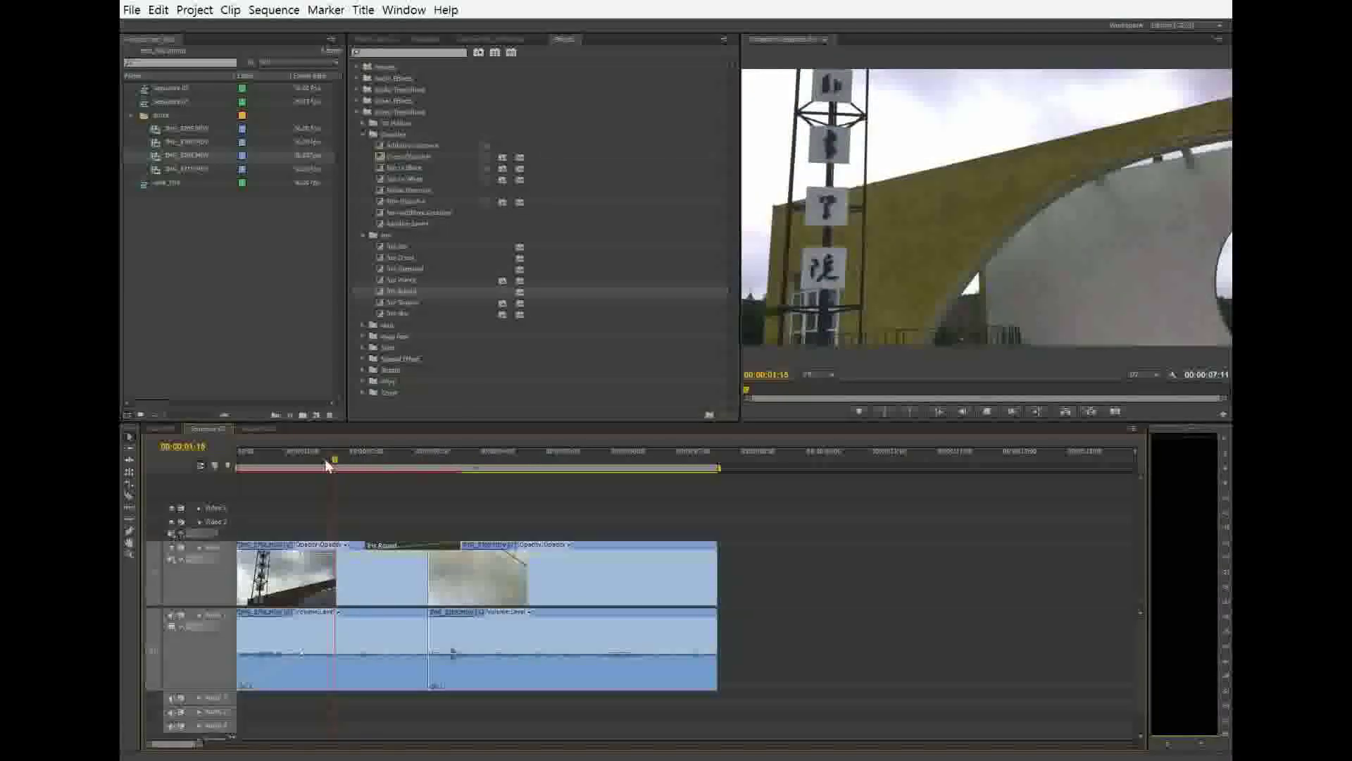
{"action": "key", "text": "space"}
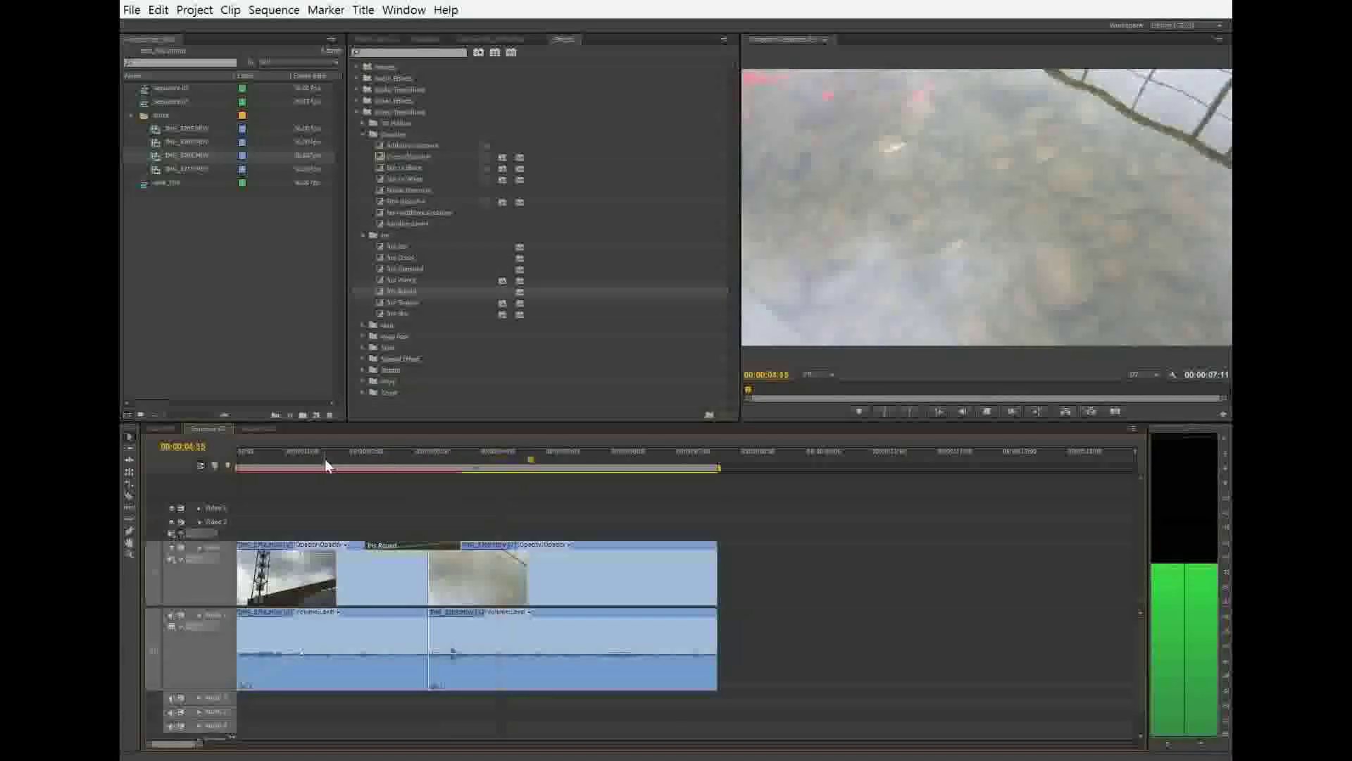
{"action": "key", "text": "space"}
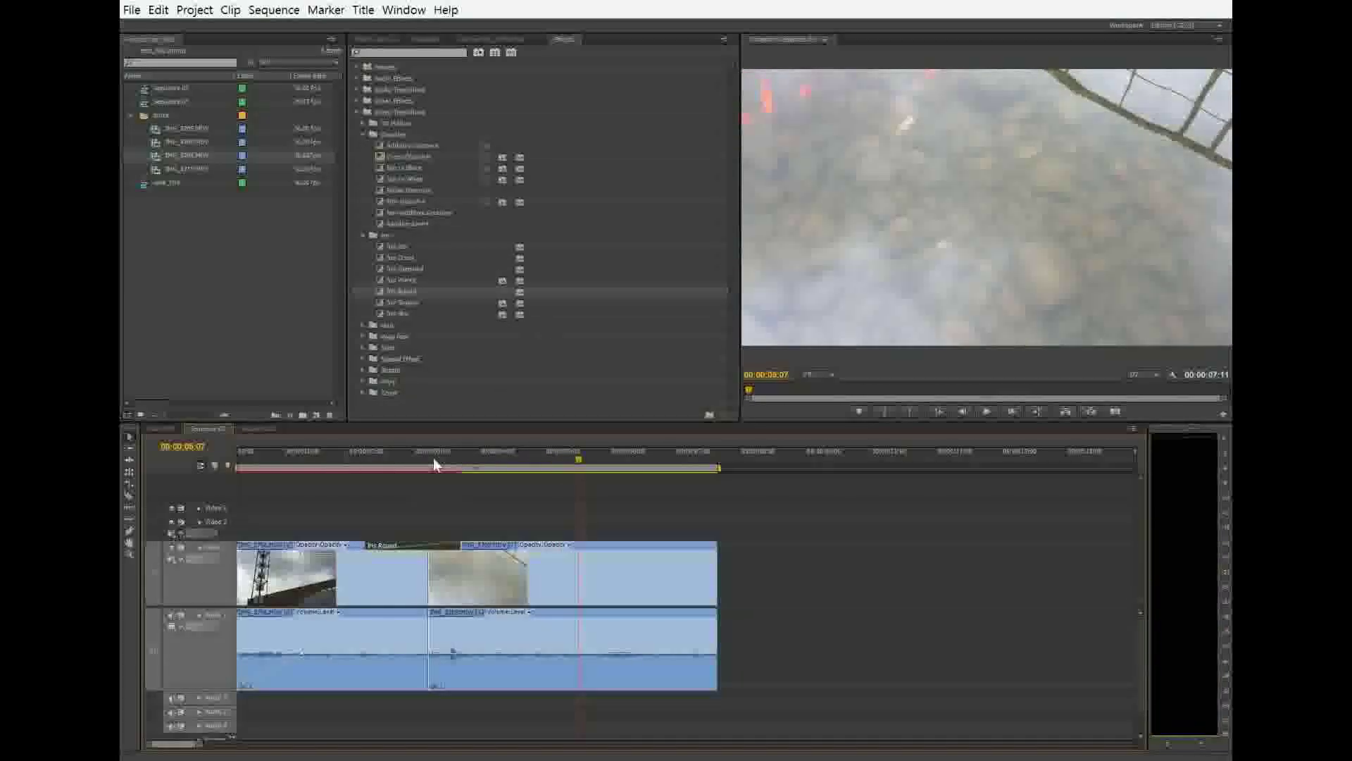
{"action": "left_click", "coordinate": [430, 462]}
{"action": "left_click_drag", "start_coordinate": [429, 462], "coordinate": [382, 463]}
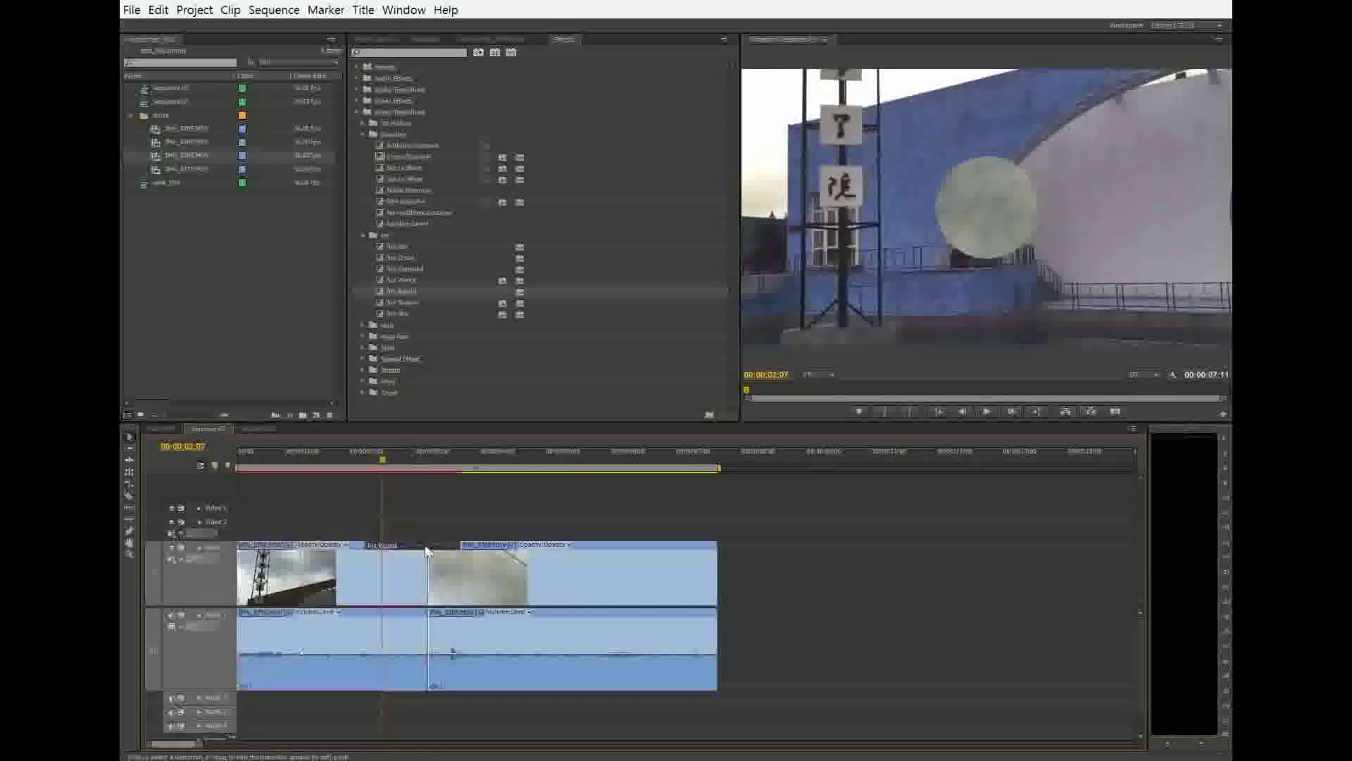
Step: Add a border to the Iris Round transition and set its colour to red
{"action": "left_click", "coordinate": [382, 36]}
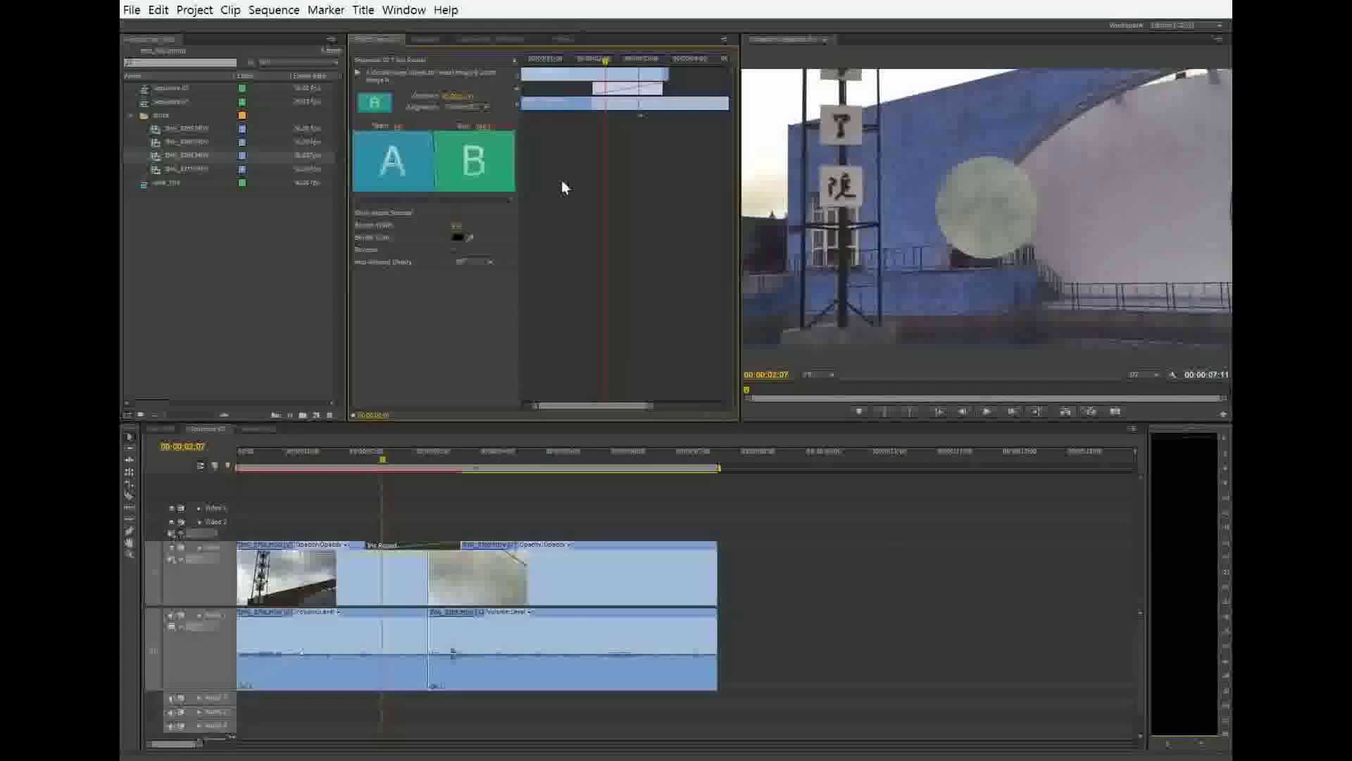
{"action": "mouse_move", "coordinate": [605, 61]}
{"action": "left_mouse_down"}
{"action": "mouse_move", "coordinate": [582, 60]}
{"action": "mouse_move", "coordinate": [653, 67]}
{"action": "mouse_move", "coordinate": [612, 68]}
{"action": "left_mouse_up"}
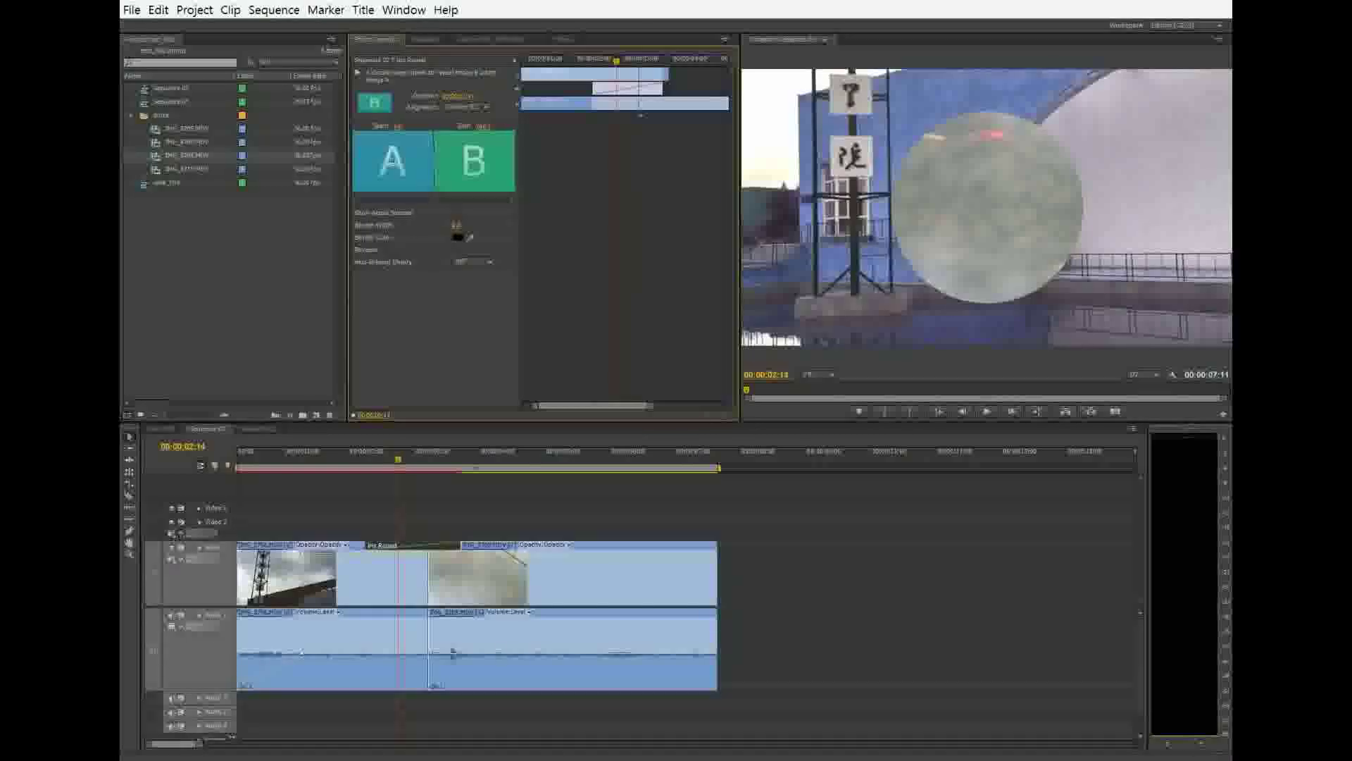
{"action": "left_click_drag", "start_coordinate": [457, 225], "coordinate": [622, 229]}
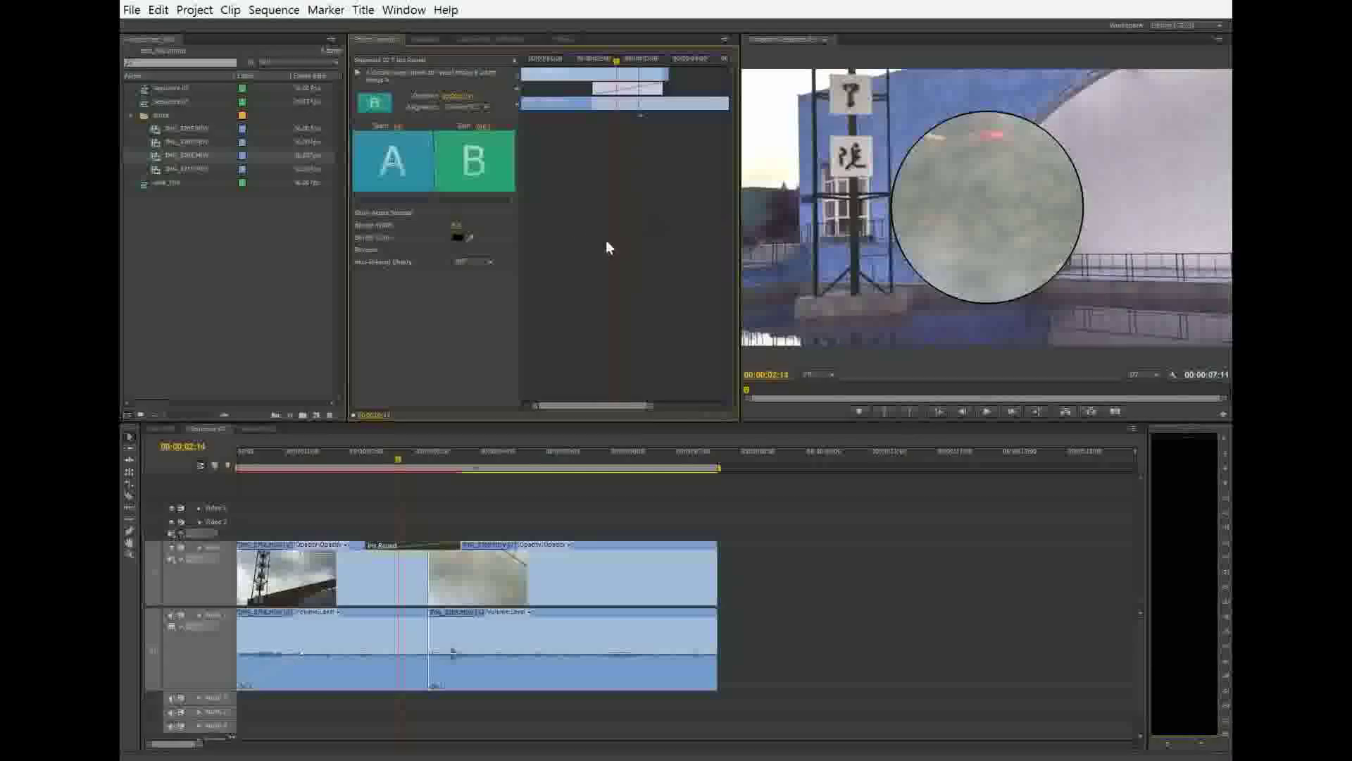
{"action": "left_click", "coordinate": [458, 237]}
{"action": "left_click", "coordinate": [664, 458]}
{"action": "left_click", "coordinate": [807, 327]}
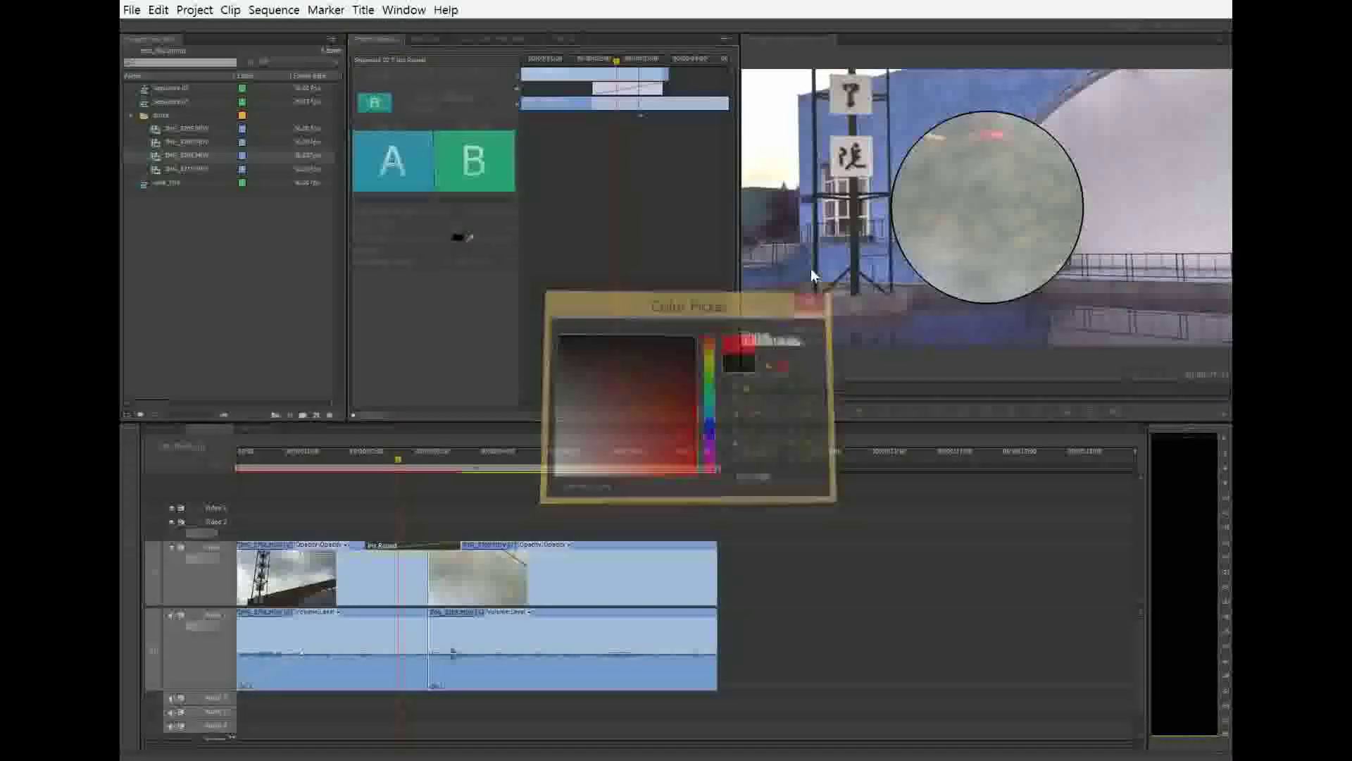
Step: Play the transition from before the cut to preview the red border
{"action": "left_click", "coordinate": [359, 454]}
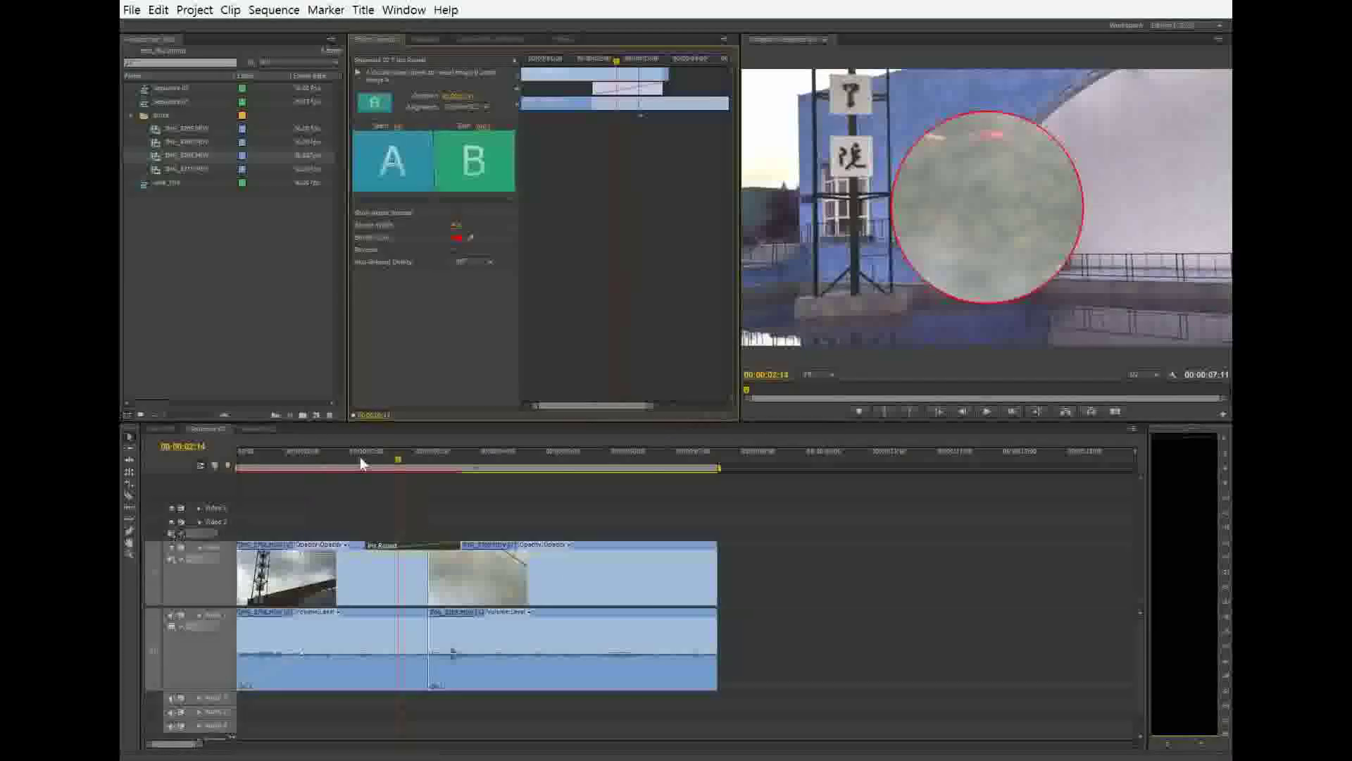
{"action": "key", "text": "space"}
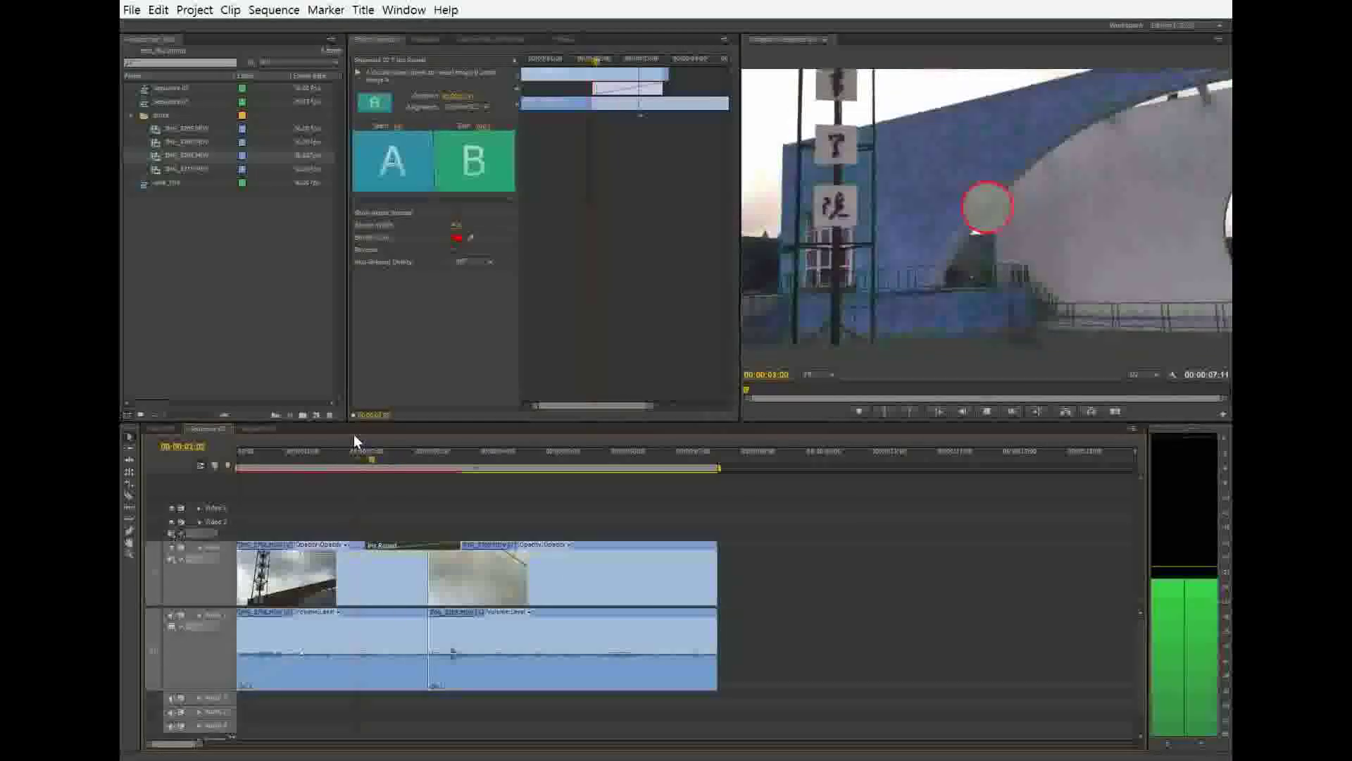
{"action": "key", "text": "space"}
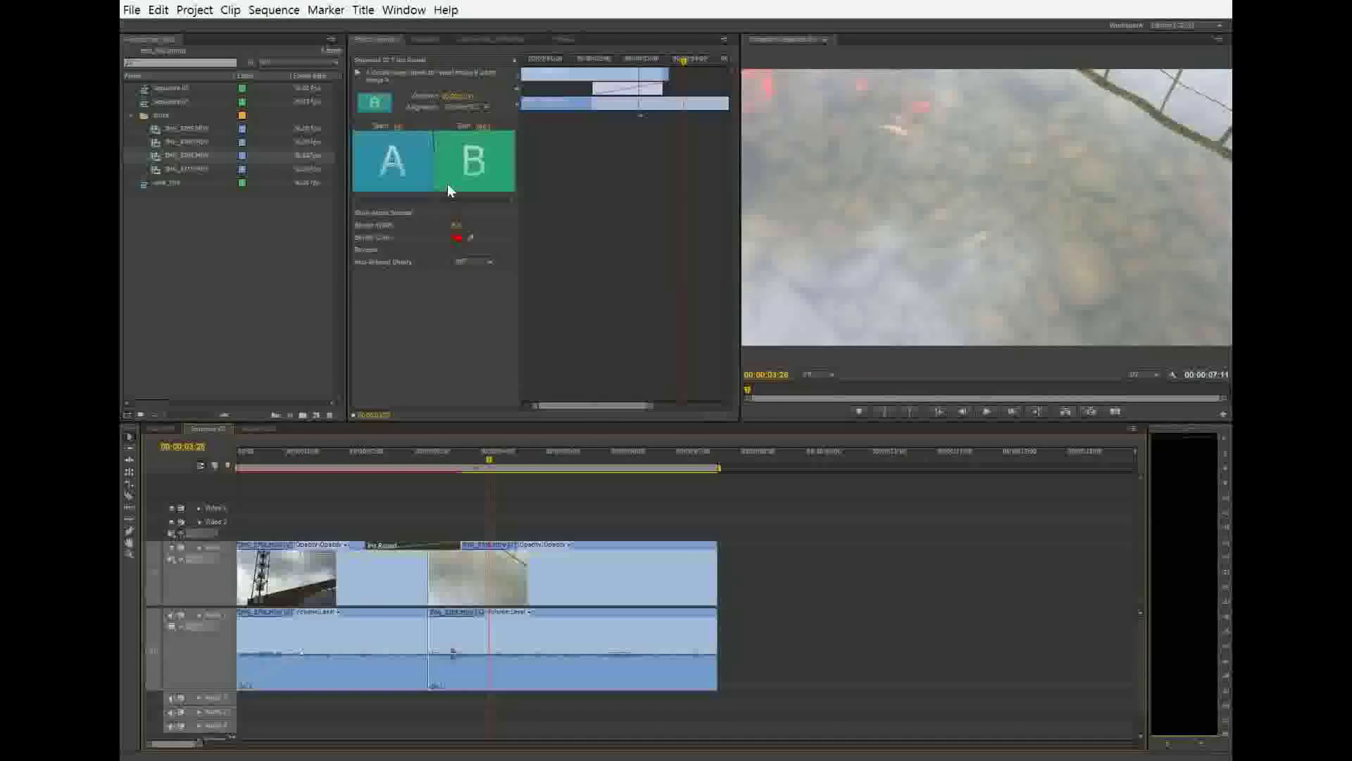
Step: Delete the Iris Round transition and play the straight cut between the clips
{"action": "left_click", "coordinate": [490, 524]}
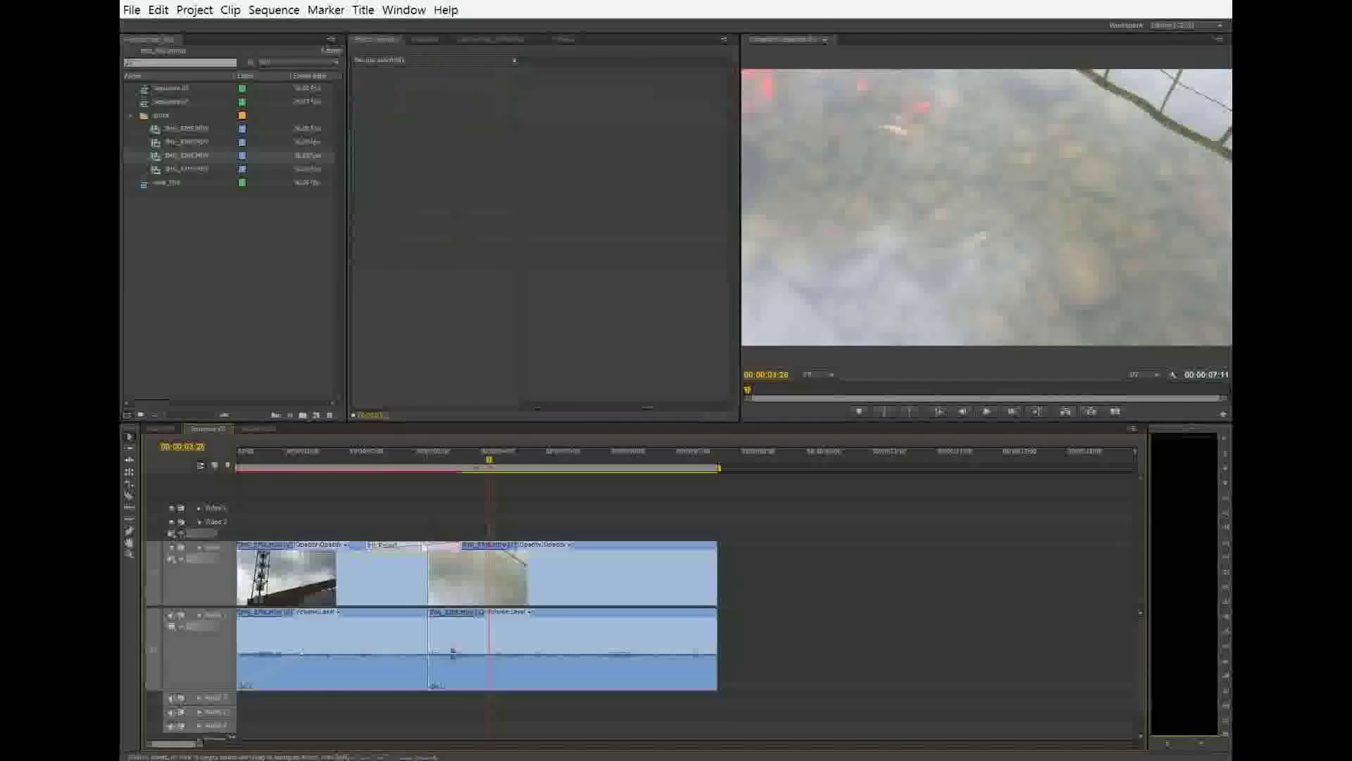
{"action": "left_click", "coordinate": [425, 547]}
{"action": "key", "text": "Delete"}
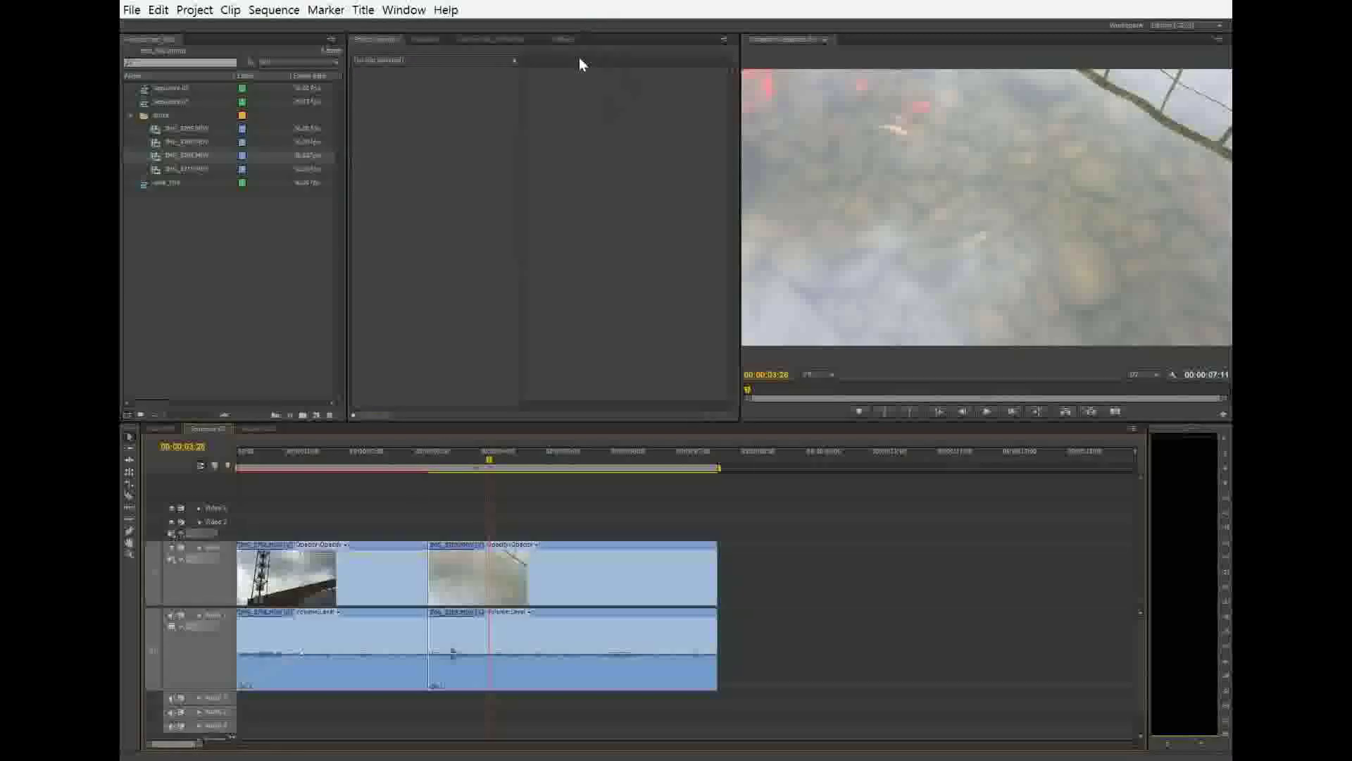
{"action": "left_click", "coordinate": [561, 39]}
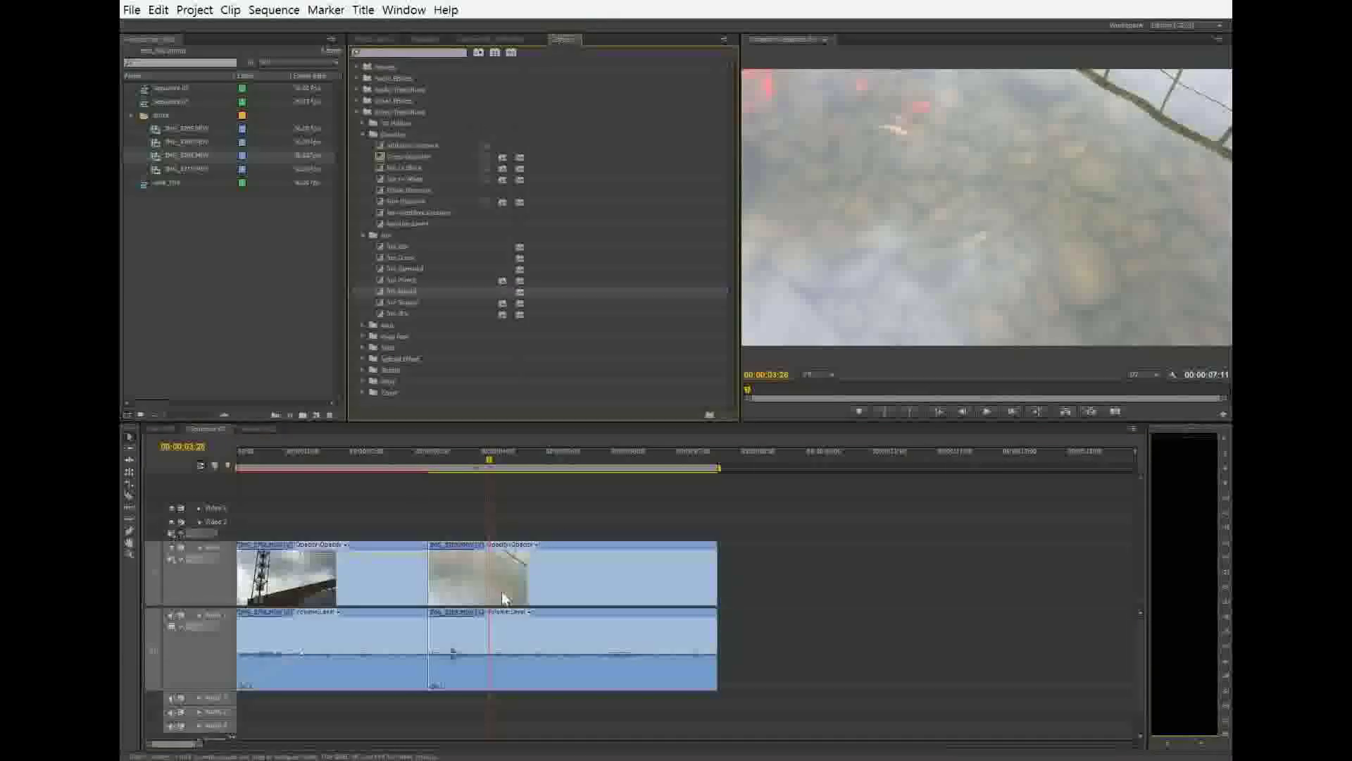
{"action": "key", "text": "space"}
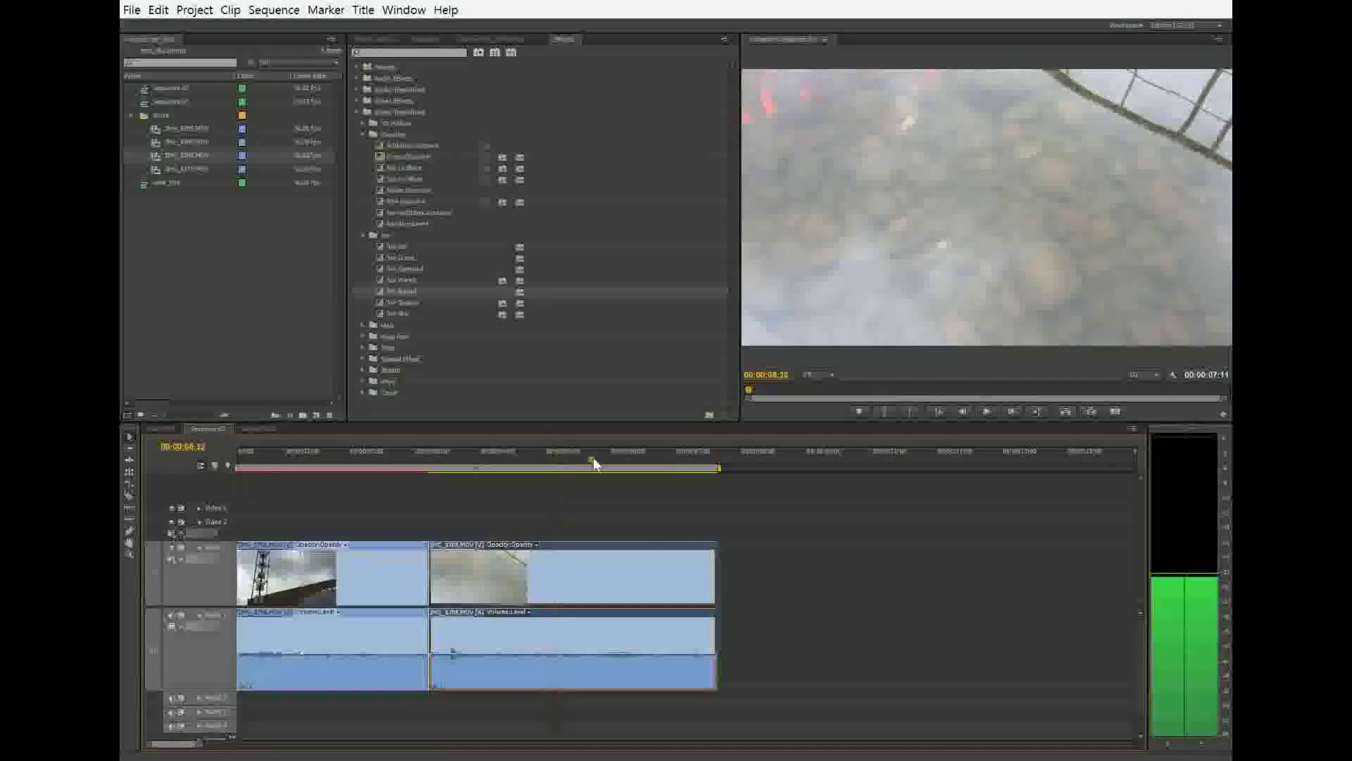
{"action": "left_click", "coordinate": [748, 464]}
{"action": "left_click_drag", "start_coordinate": [746, 462], "coordinate": [724, 451]}
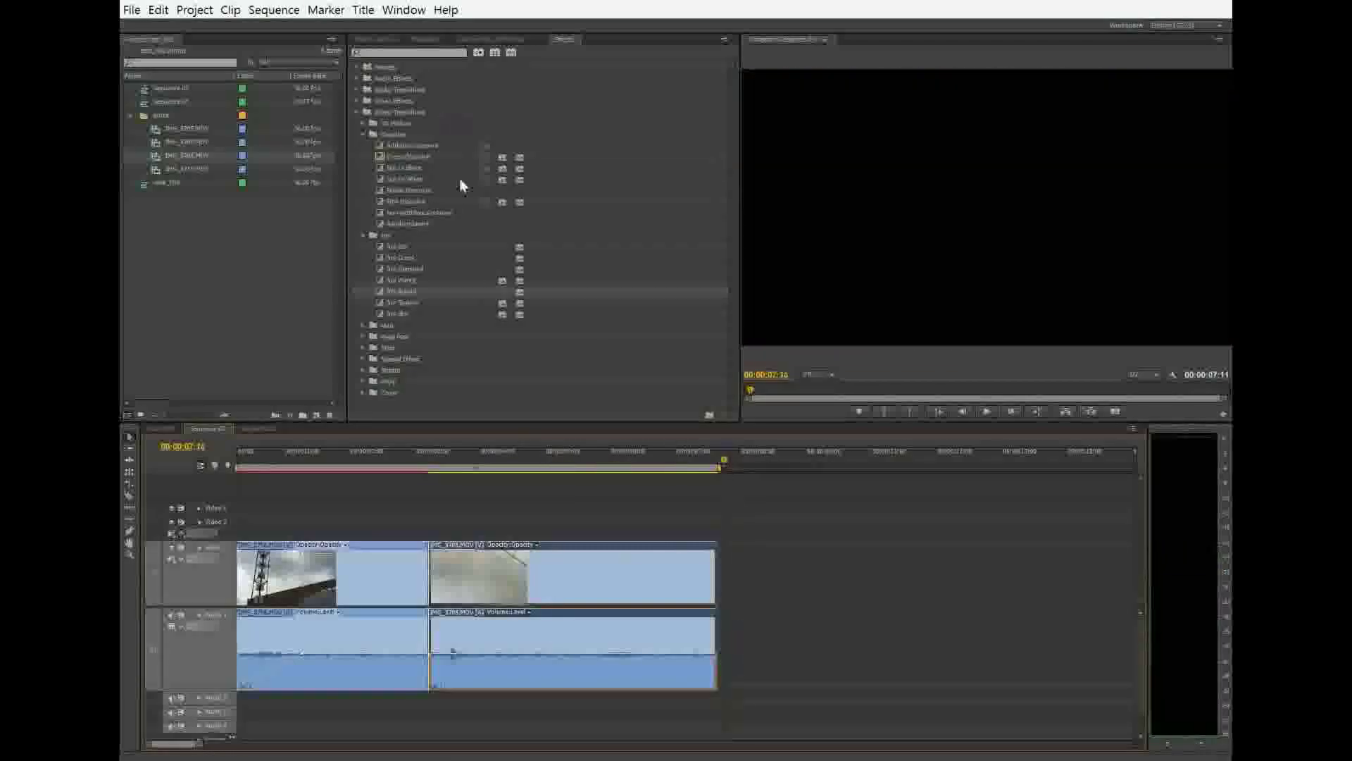
Step: Apply the Stylize > Emboss effect to the fish clip and check it
{"action": "left_click", "coordinate": [357, 110]}
{"action": "left_click", "coordinate": [357, 100]}
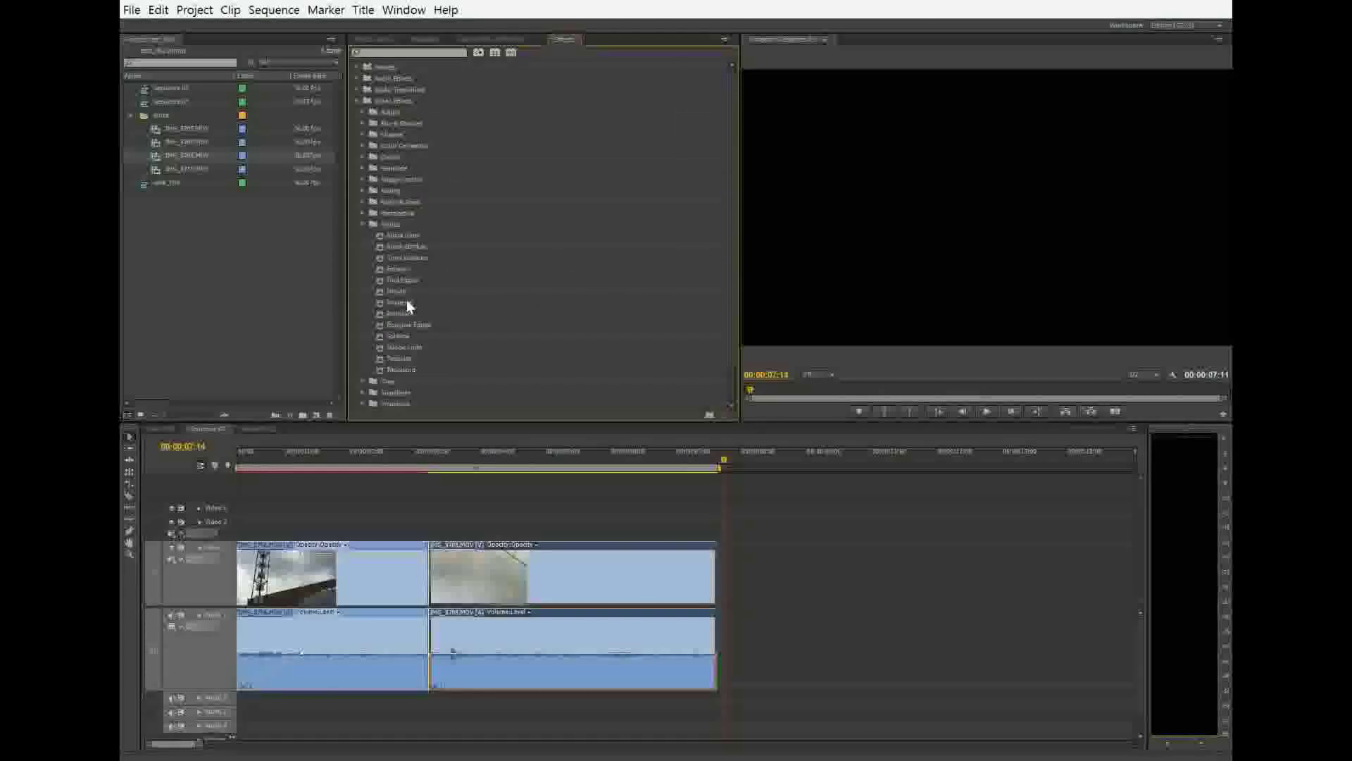
{"action": "left_click_drag", "start_coordinate": [398, 268], "coordinate": [608, 595]}
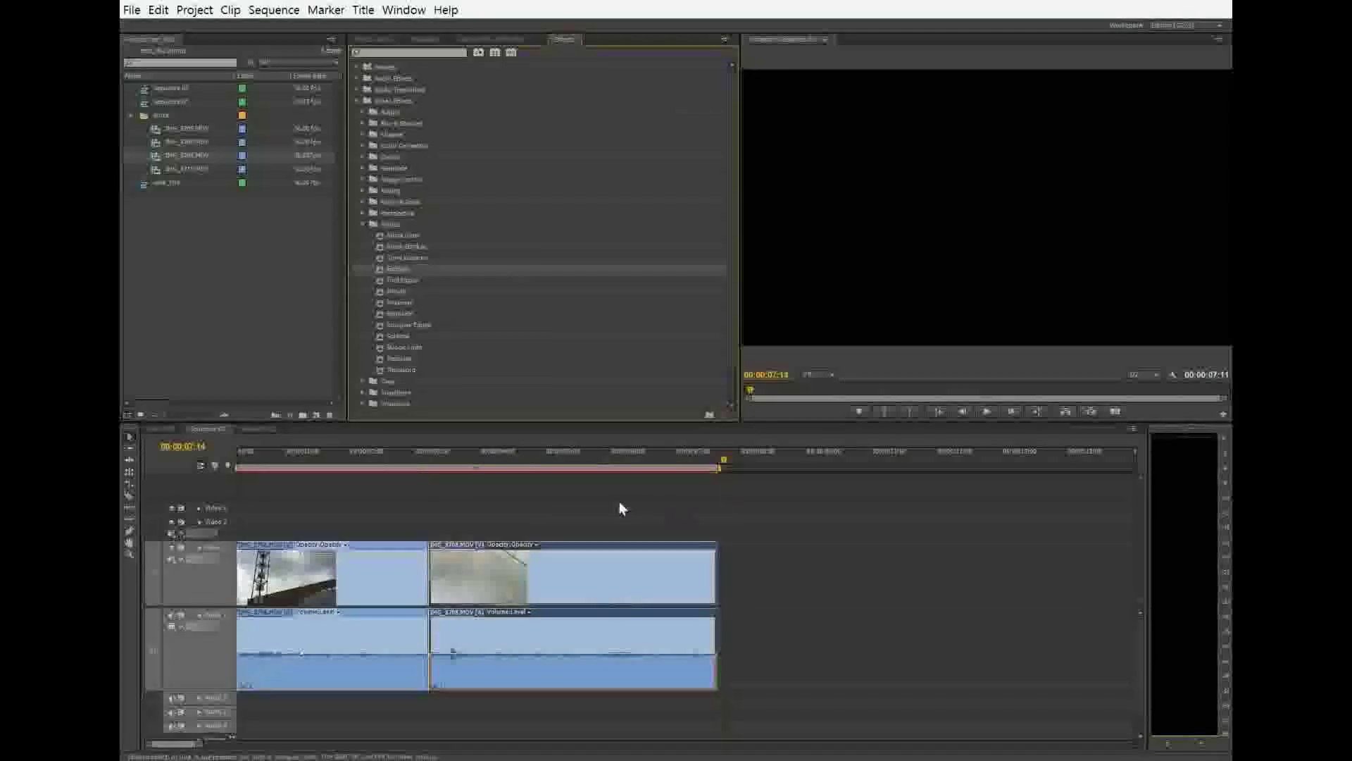
{"action": "left_click", "coordinate": [462, 459]}
{"action": "left_click", "coordinate": [422, 459]}
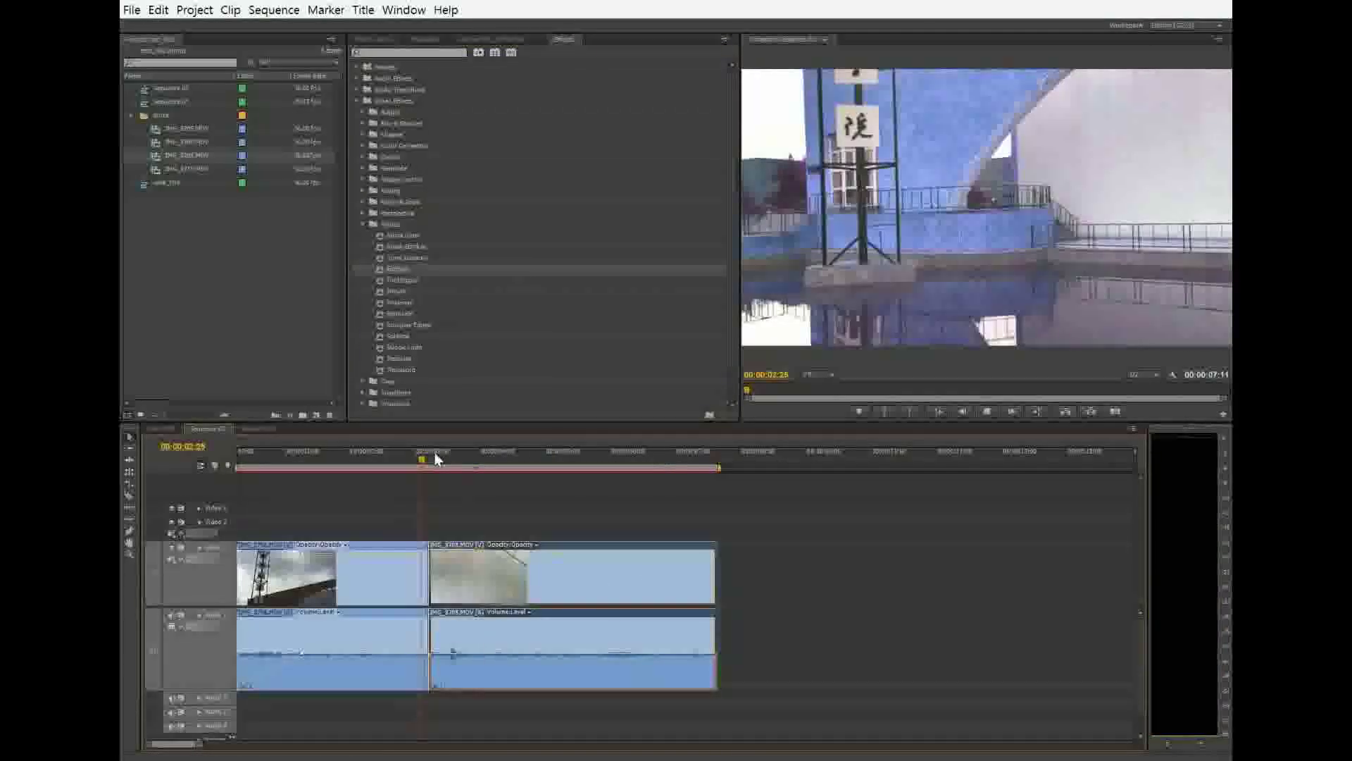
Step: Play the embossed fish clip and show its settings in Effect Controls
{"action": "key", "text": "space"}
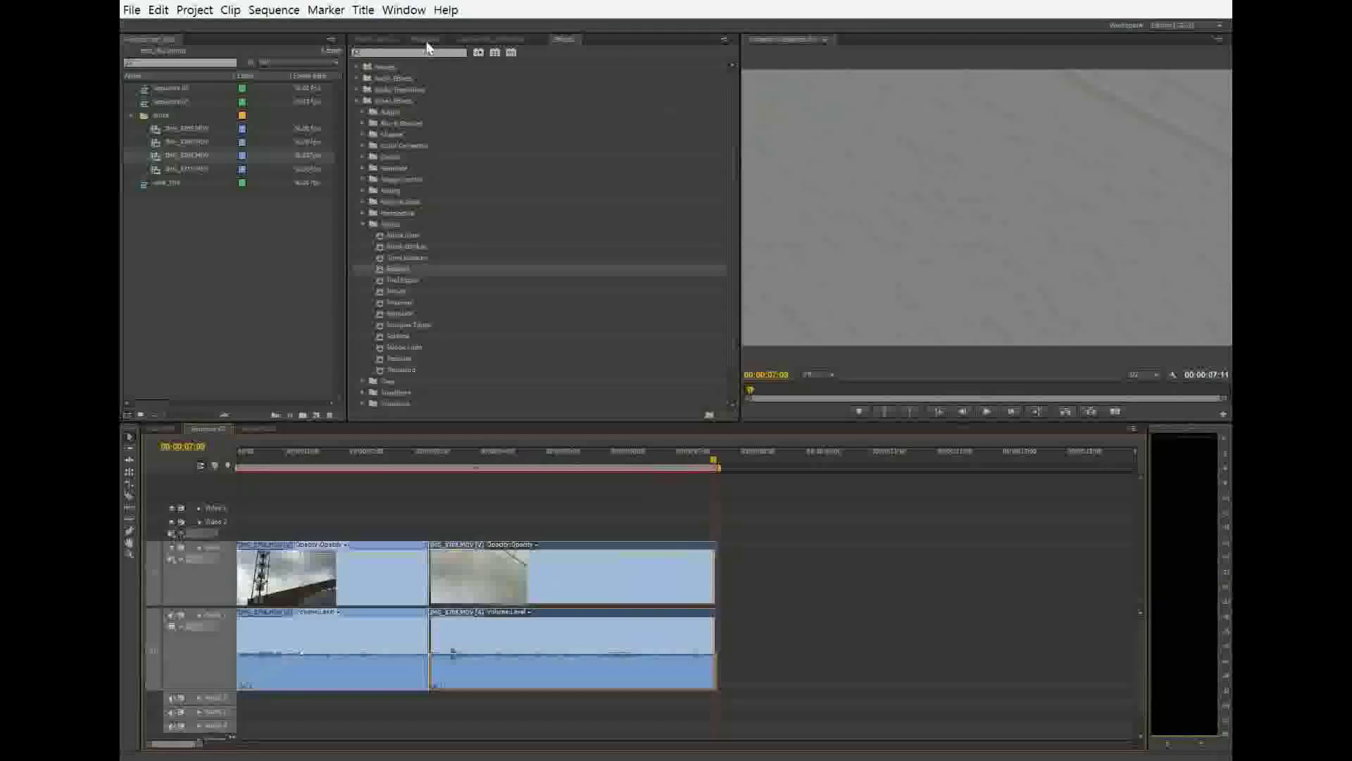
{"action": "left_click", "coordinate": [387, 39]}
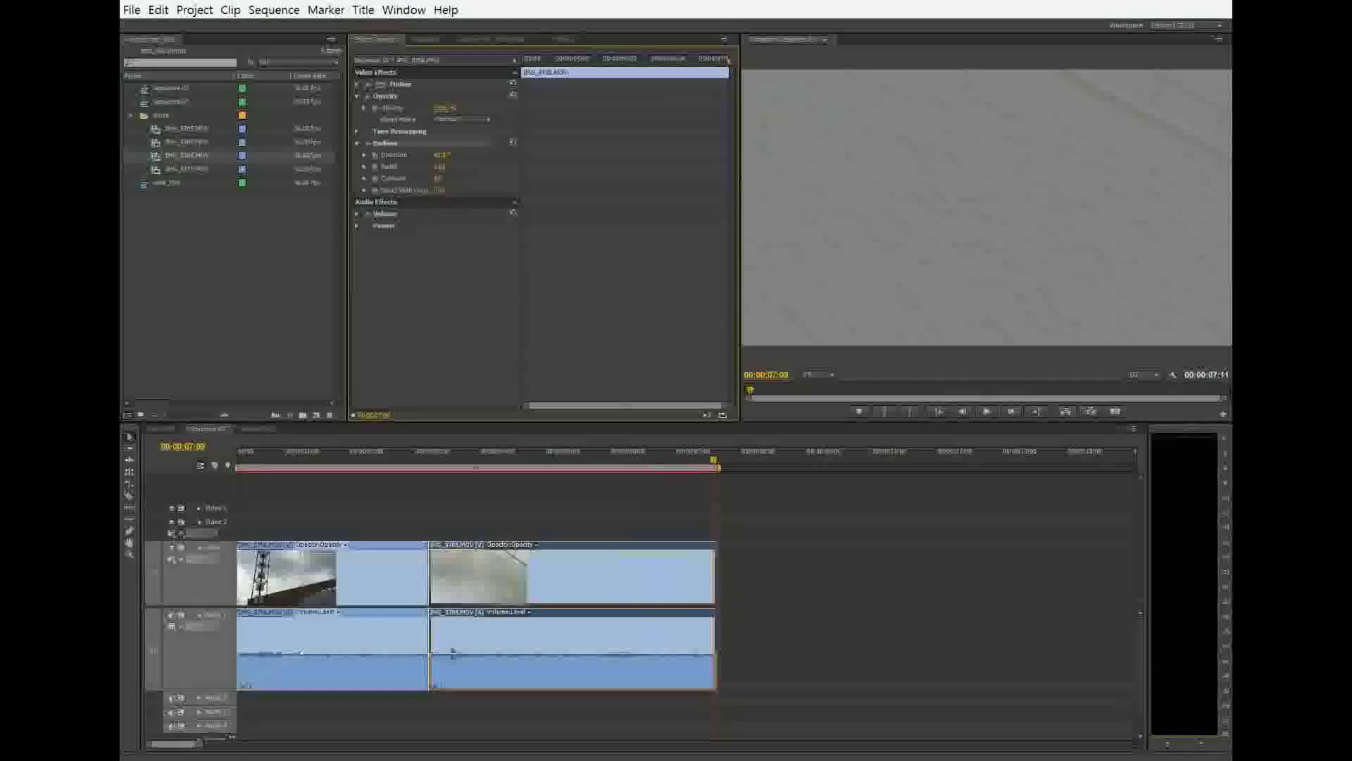
{"action": "left_click_drag", "start_coordinate": [603, 465], "coordinate": [559, 455]}
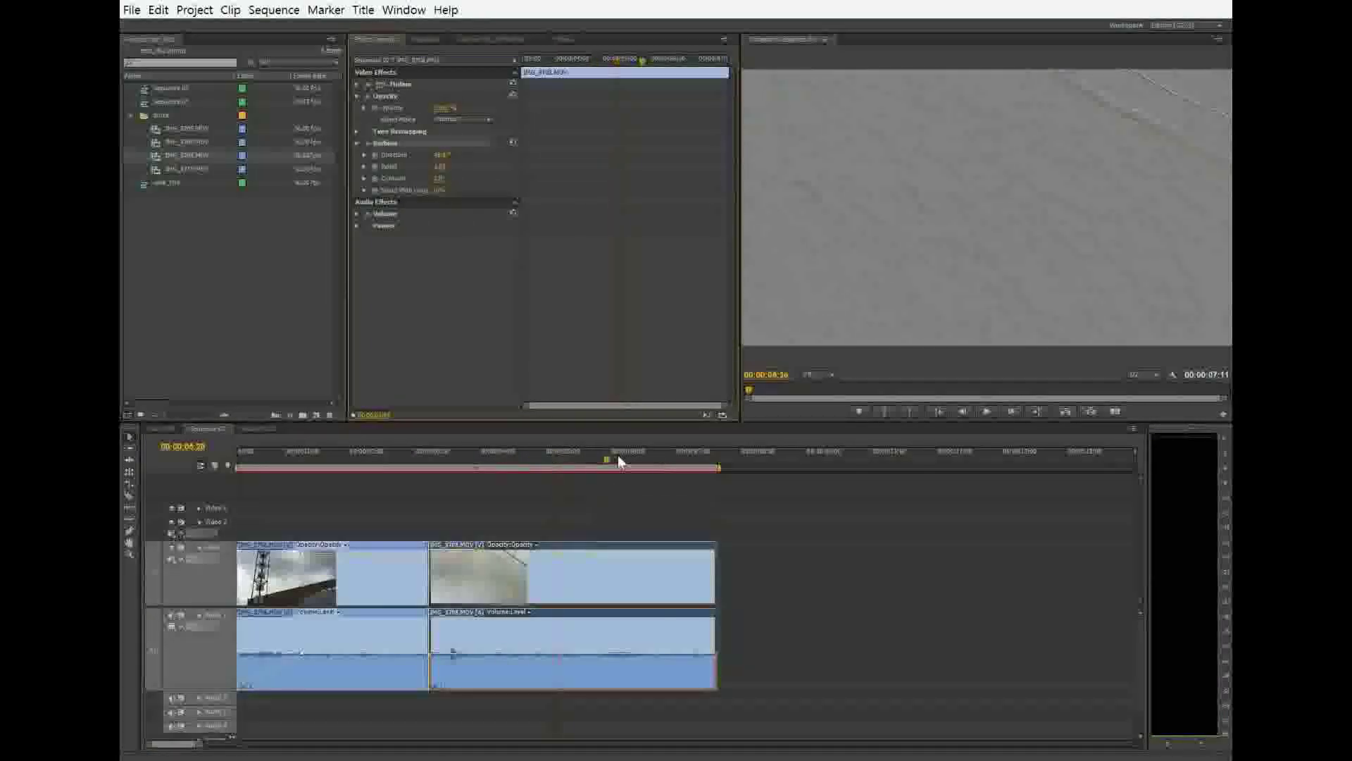
{"action": "key", "text": "space"}
{"action": "left_click", "coordinate": [661, 454]}
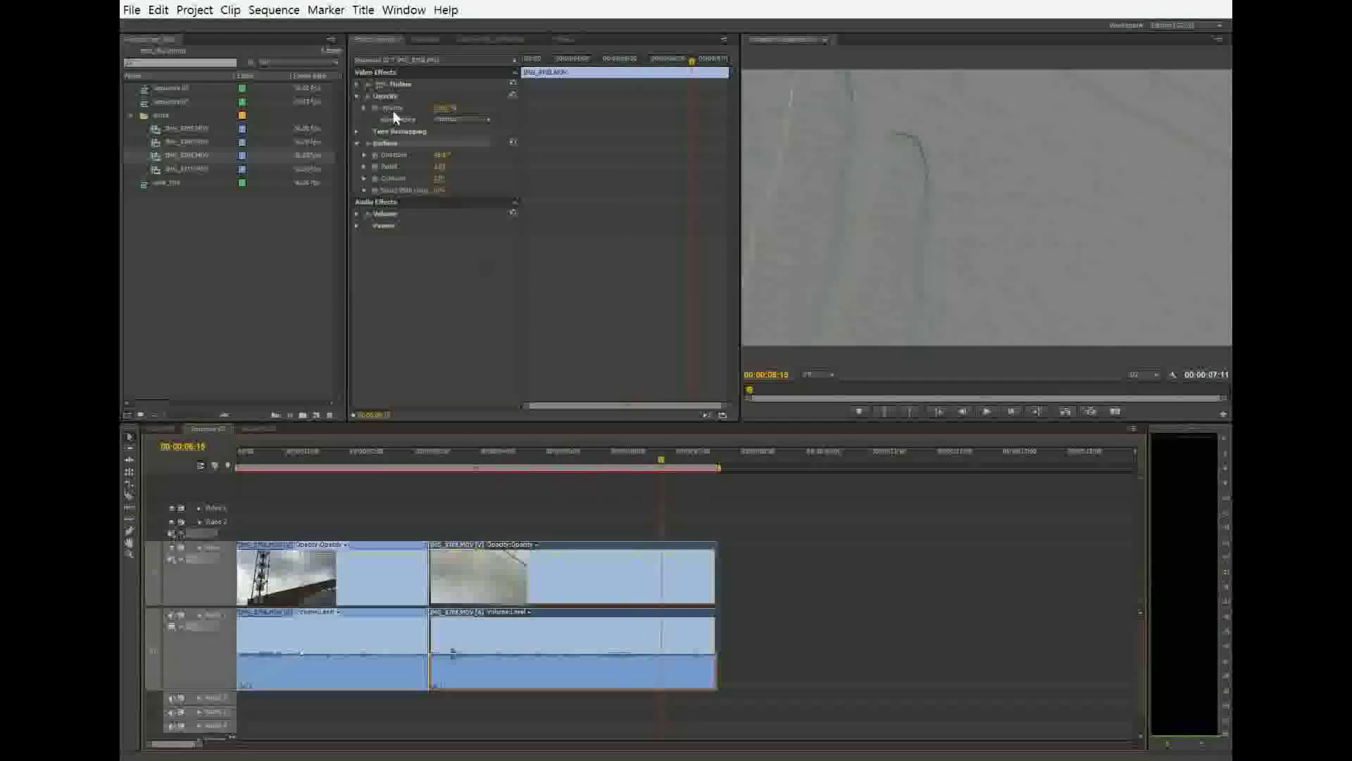
Step: Raise the Emboss Relief above 1.00 and replay the sequence to review it
{"action": "mouse_move", "coordinate": [442, 169]}
{"action": "left_mouse_down"}
{"action": "mouse_move", "coordinate": [500, 169]}
{"action": "mouse_move", "coordinate": [438, 161]}
{"action": "mouse_move", "coordinate": [453, 157]}
{"action": "left_mouse_up"}
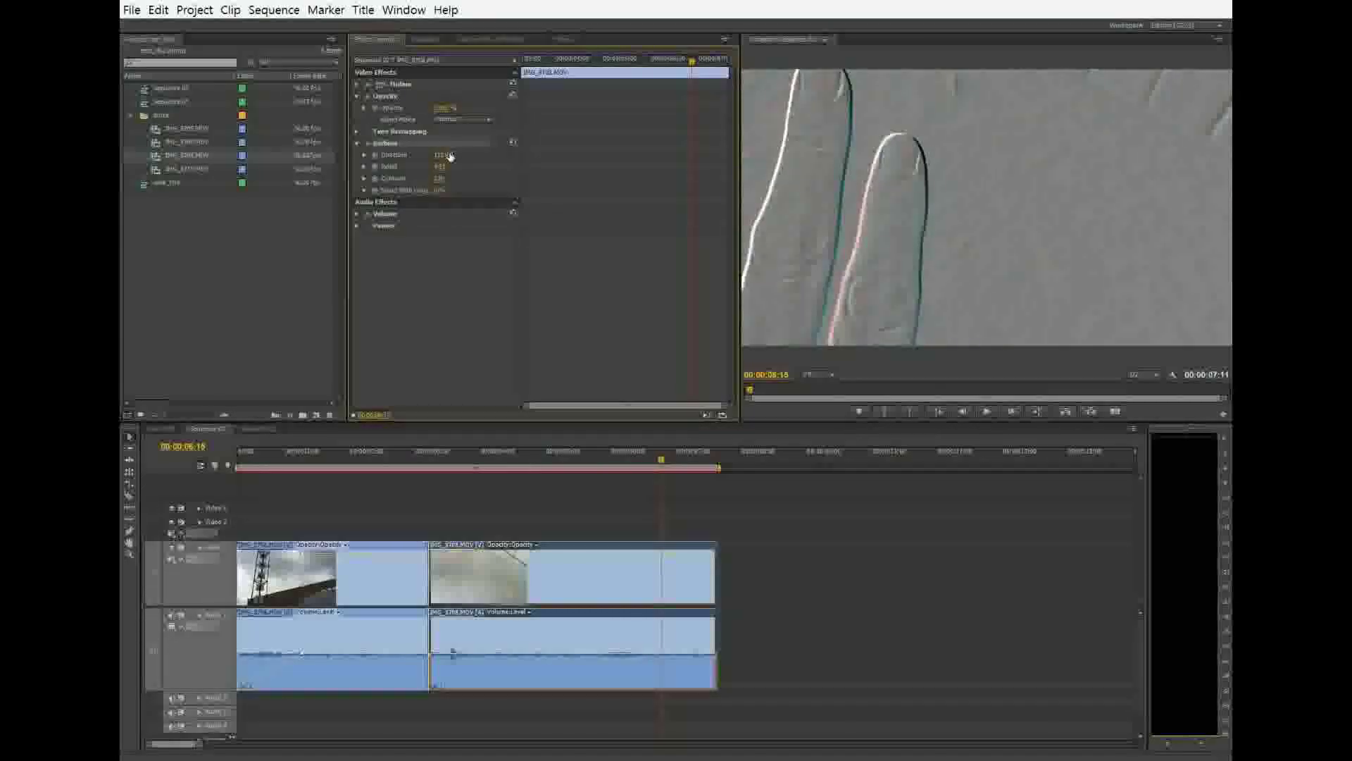
{"action": "left_click_drag", "start_coordinate": [665, 463], "coordinate": [392, 467]}
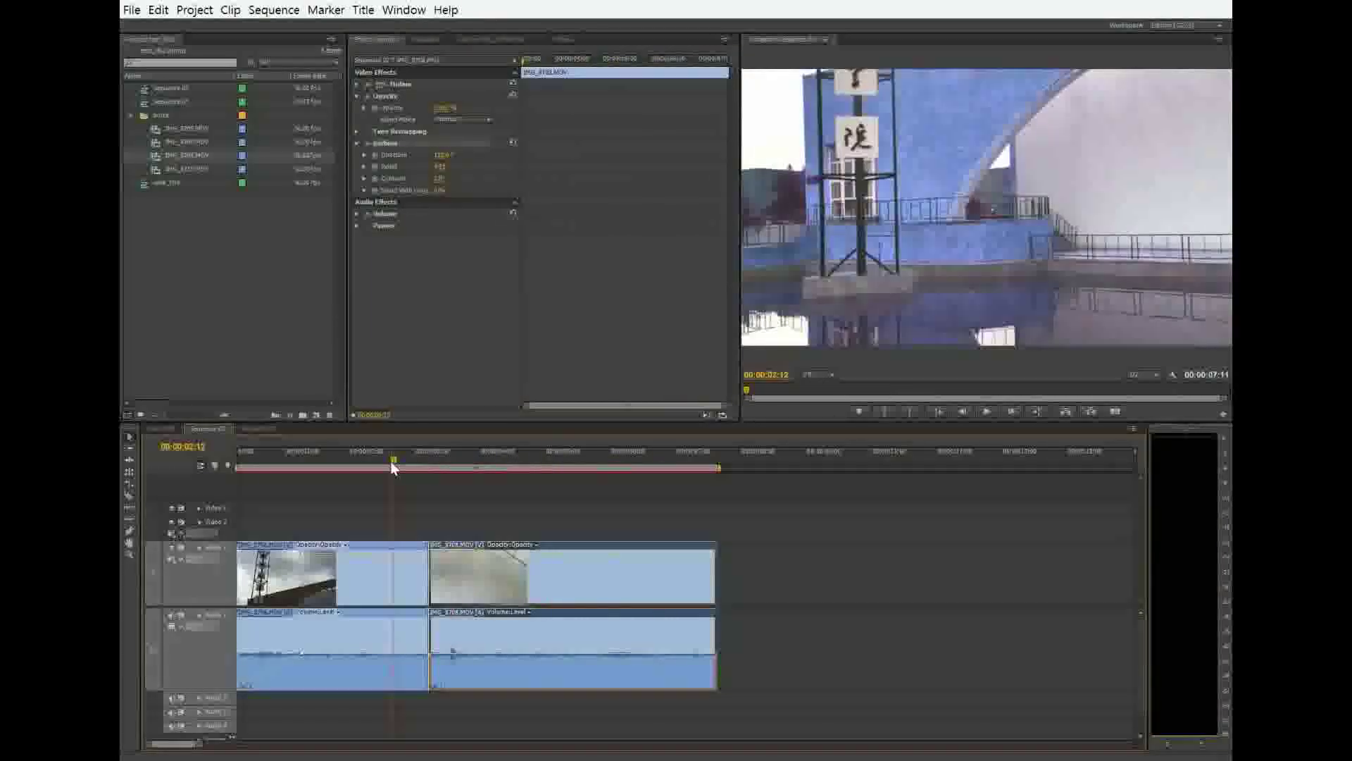
{"action": "key", "text": "space"}
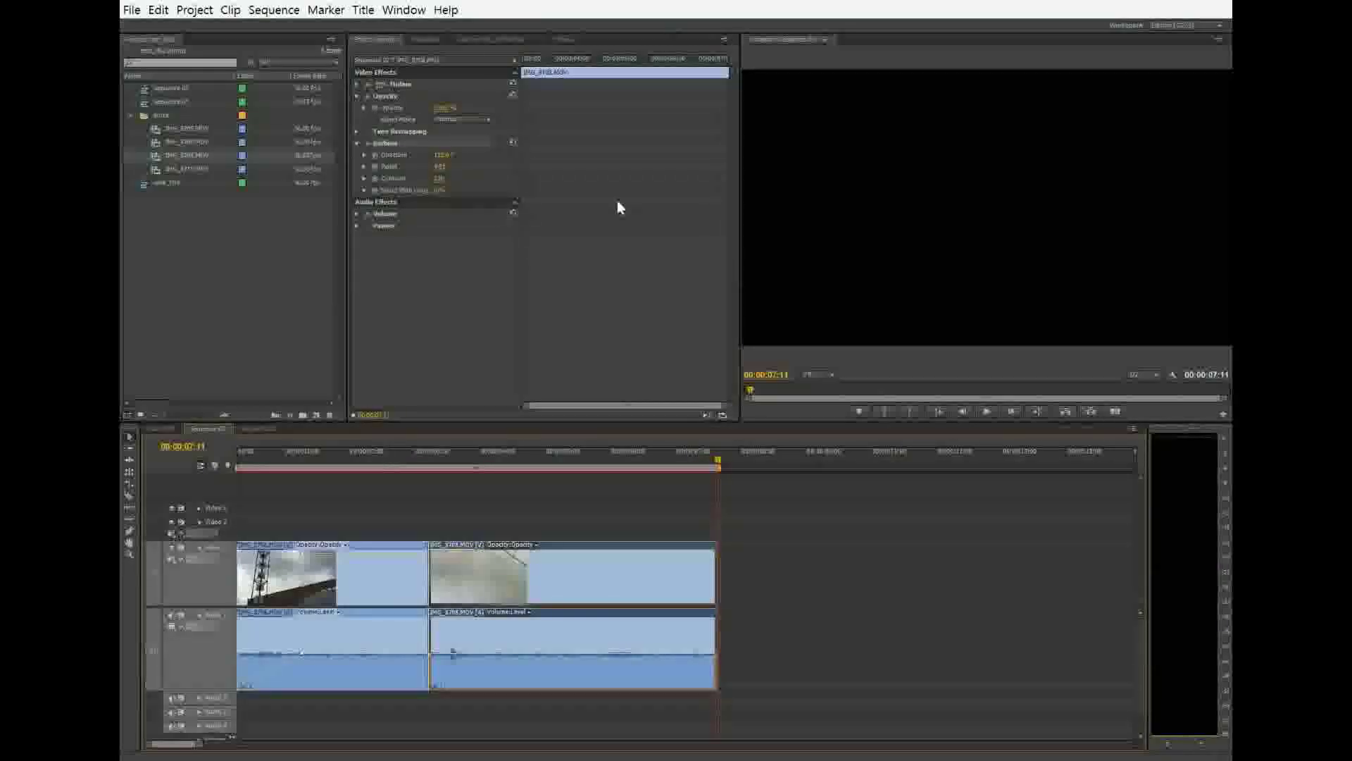
{"action": "left_click_drag", "start_coordinate": [716, 462], "coordinate": [380, 477]}
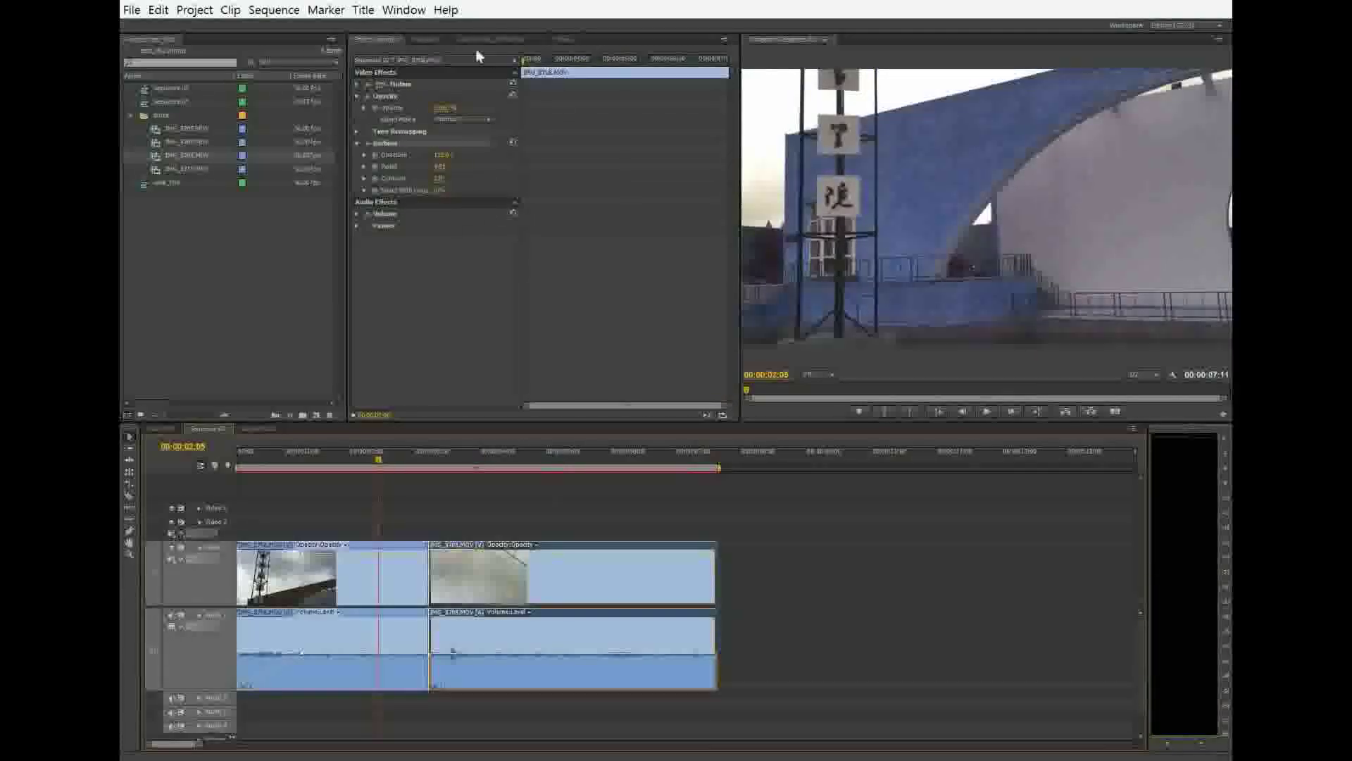
Step: In the Effects list, collapse Video Effects and browse the Video Transitions' 3D Motion folder
{"action": "left_click", "coordinate": [565, 39]}
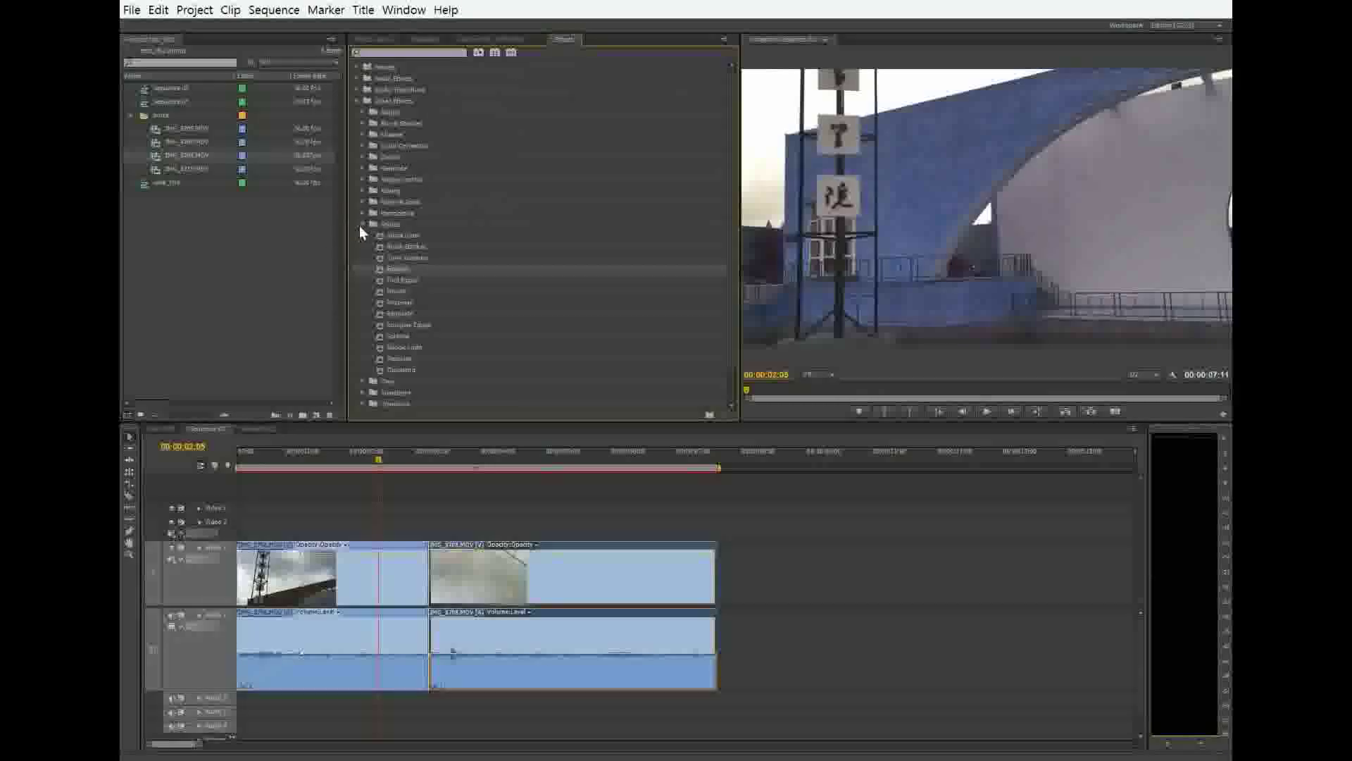
{"action": "left_click", "coordinate": [415, 103]}
{"action": "left_click", "coordinate": [357, 101]}
{"action": "left_click", "coordinate": [357, 113]}
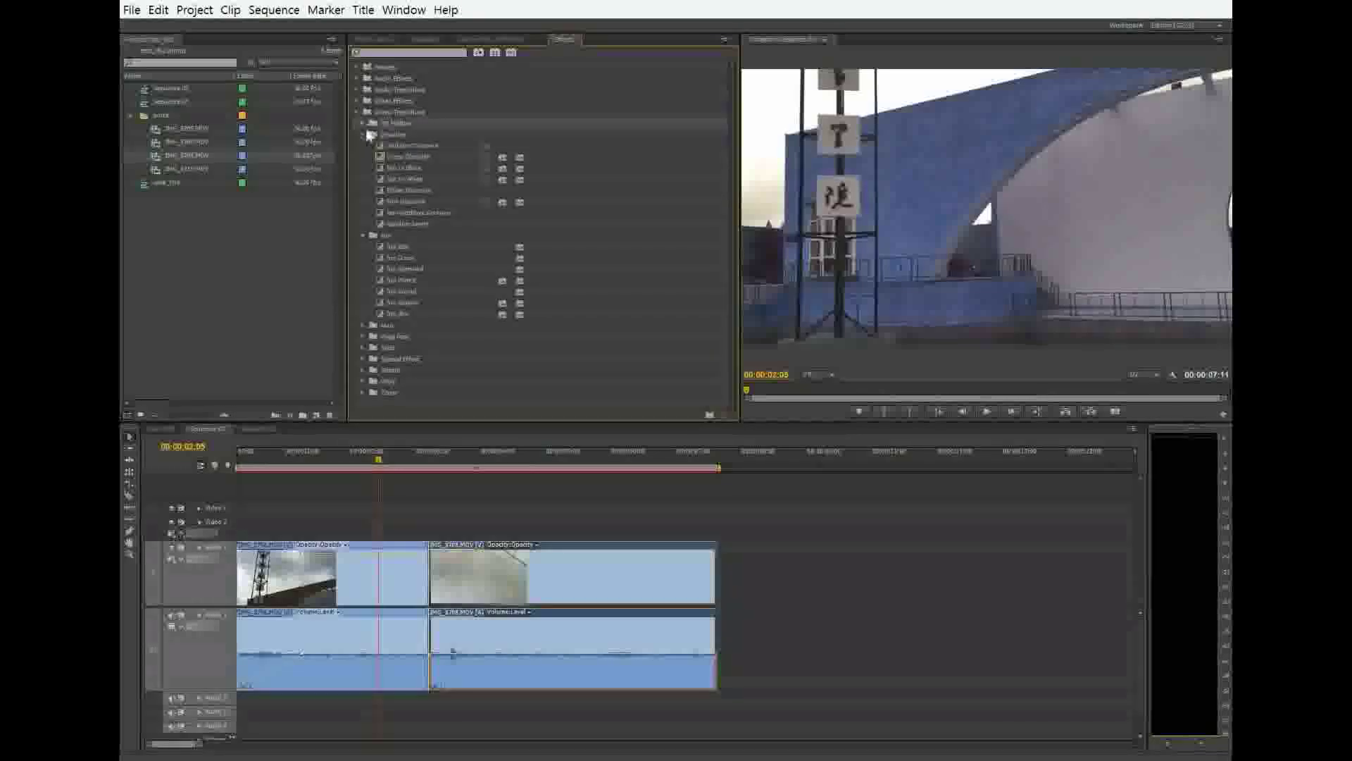
{"action": "left_click", "coordinate": [362, 123]}
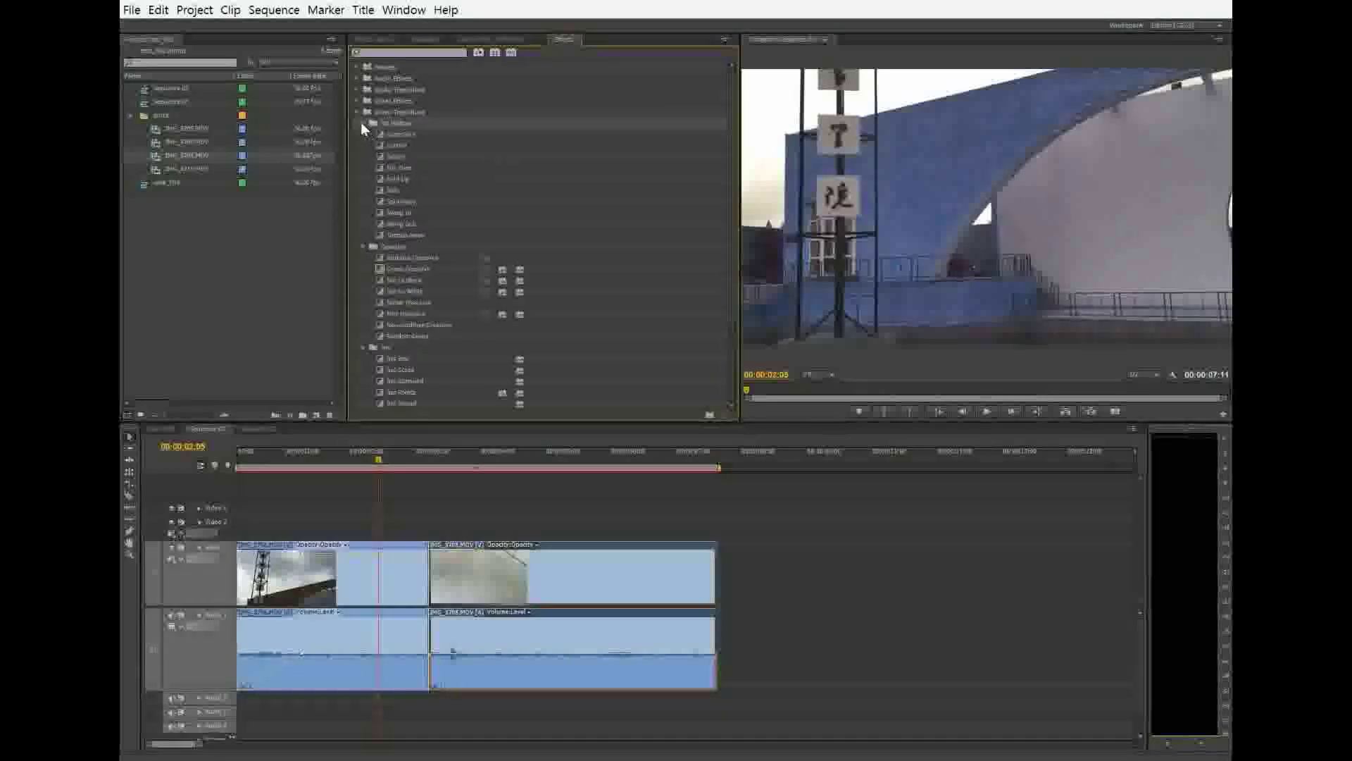
{"action": "left_click", "coordinate": [362, 123]}
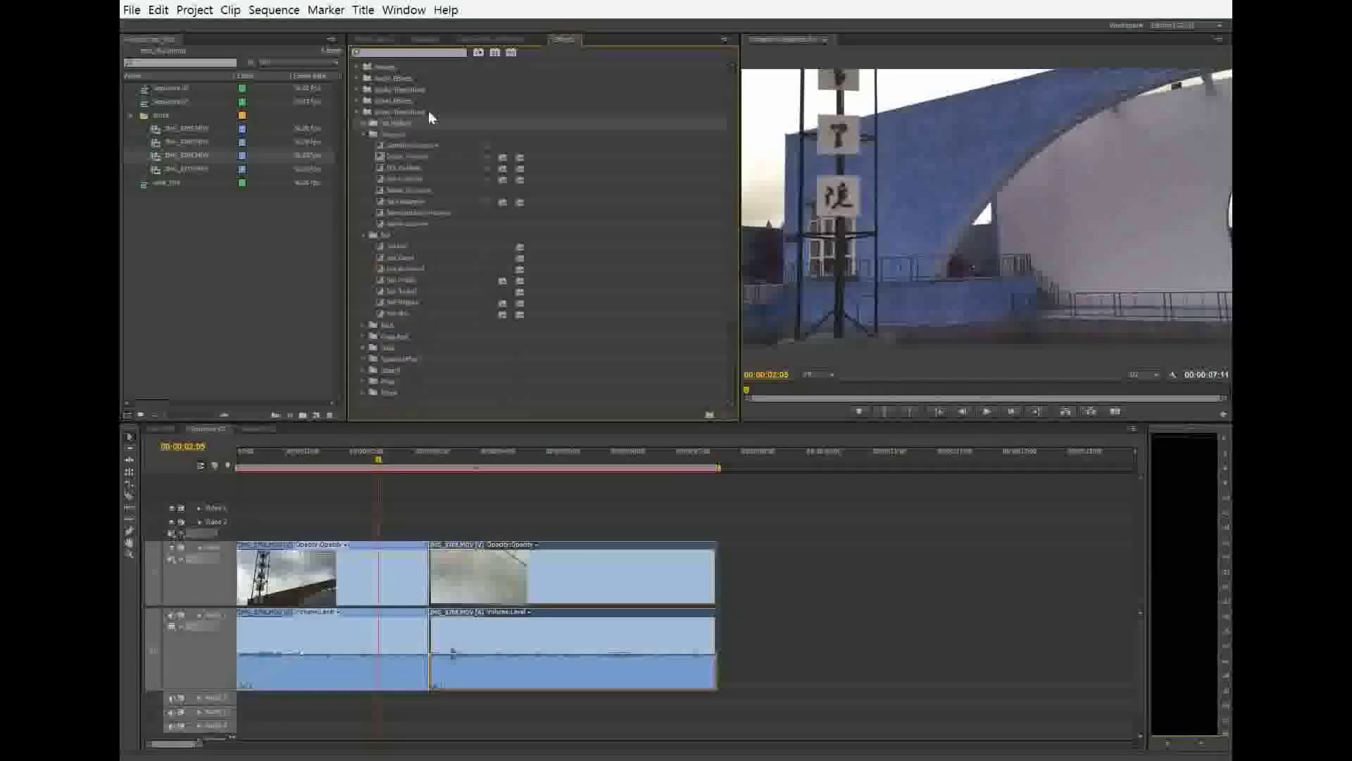
{"action": "left_click_drag", "start_coordinate": [575, 582], "coordinate": [574, 577]}
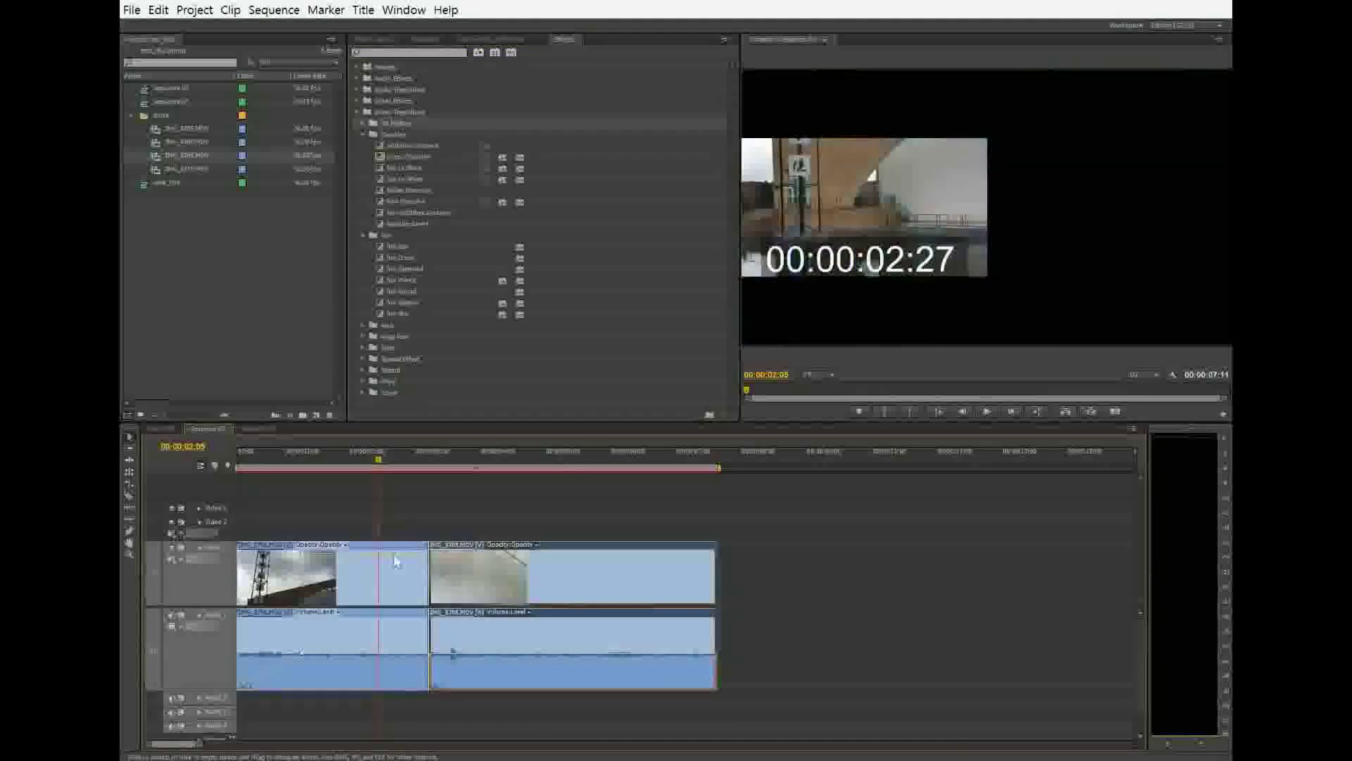
Step: Check the fish clip's effect settings, then return to Effects and collapse Video Transitions
{"action": "left_click", "coordinate": [375, 39]}
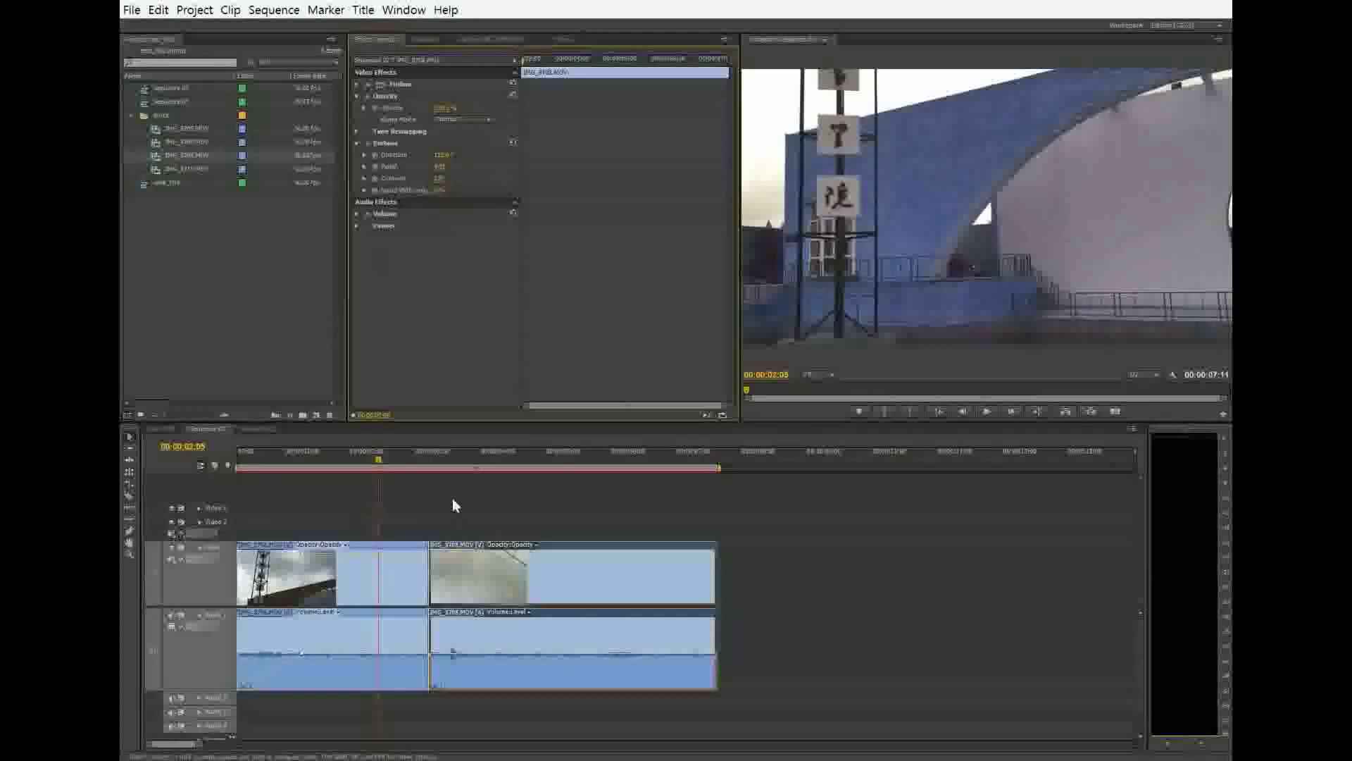
{"action": "left_click", "coordinate": [568, 40]}
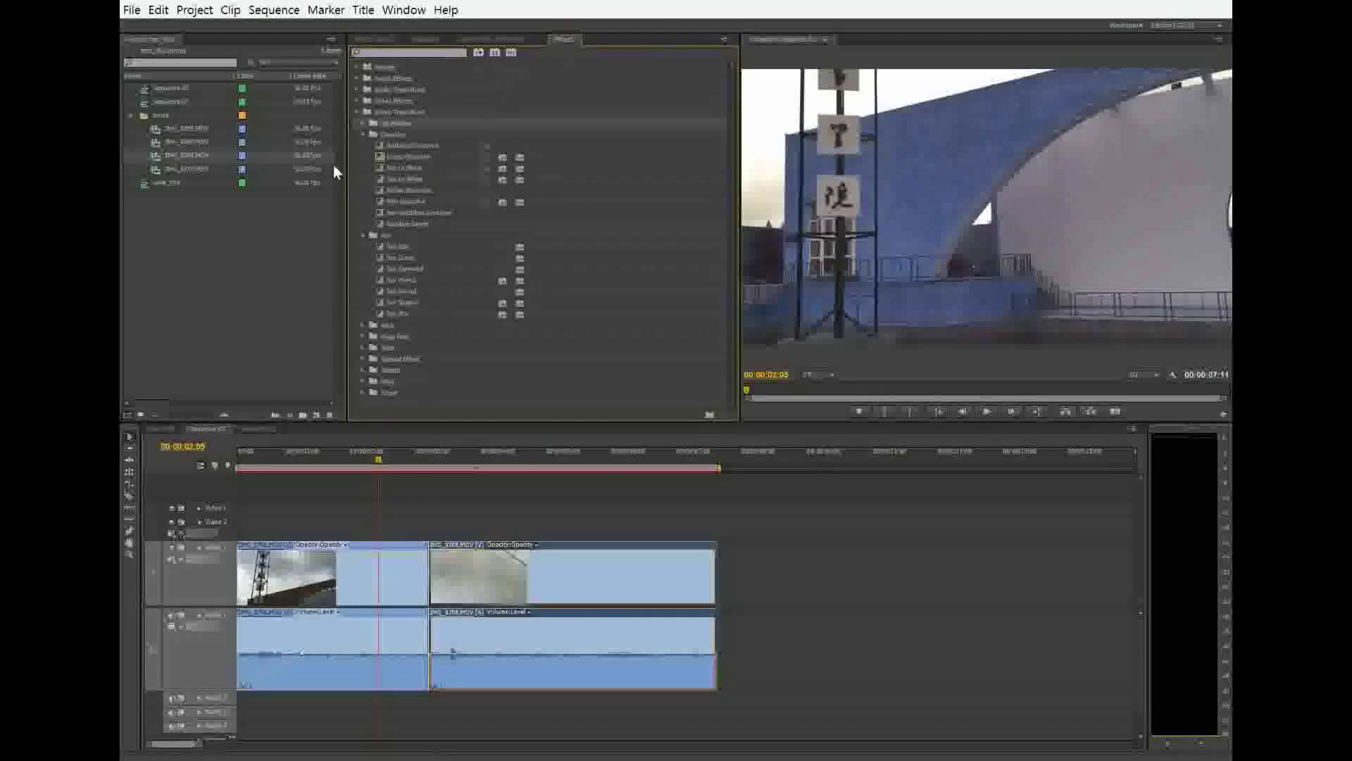
{"action": "left_click", "coordinate": [398, 90]}
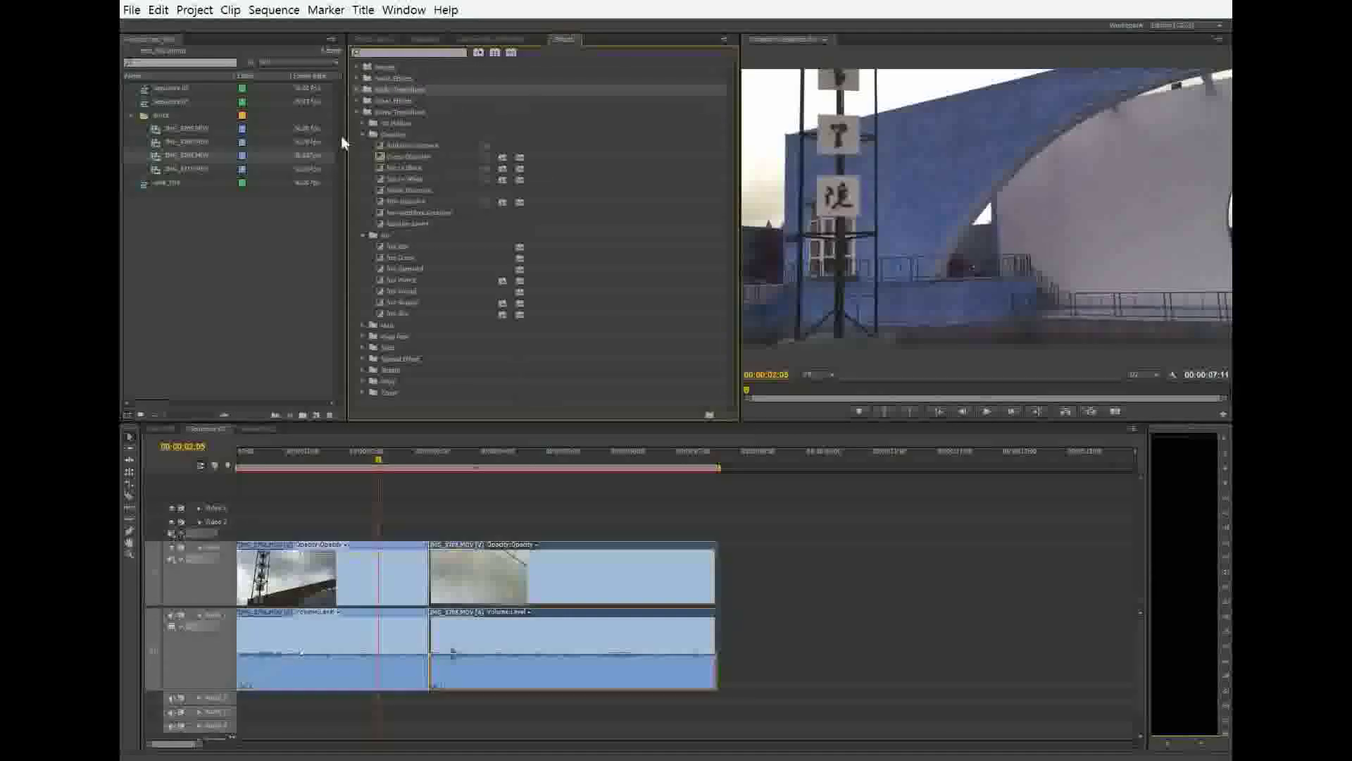
{"action": "left_click", "coordinate": [357, 112]}
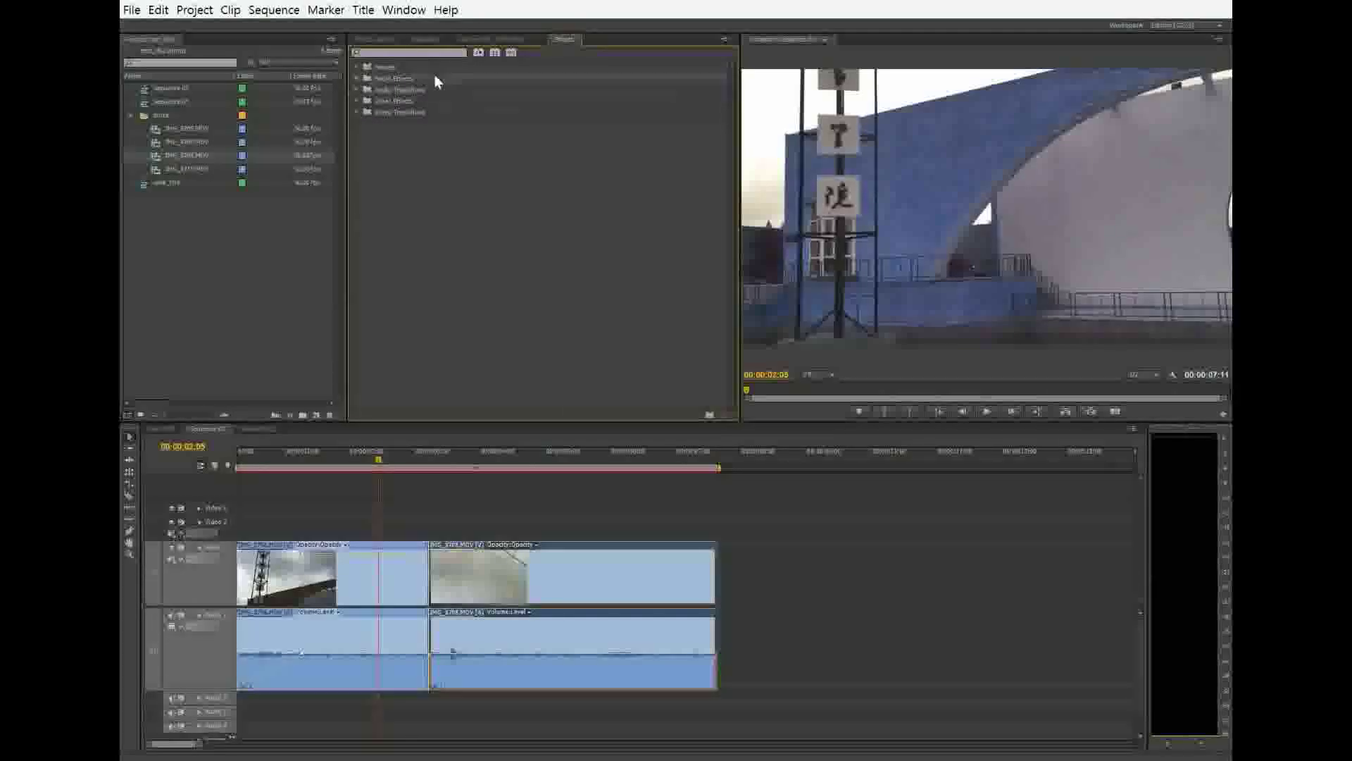